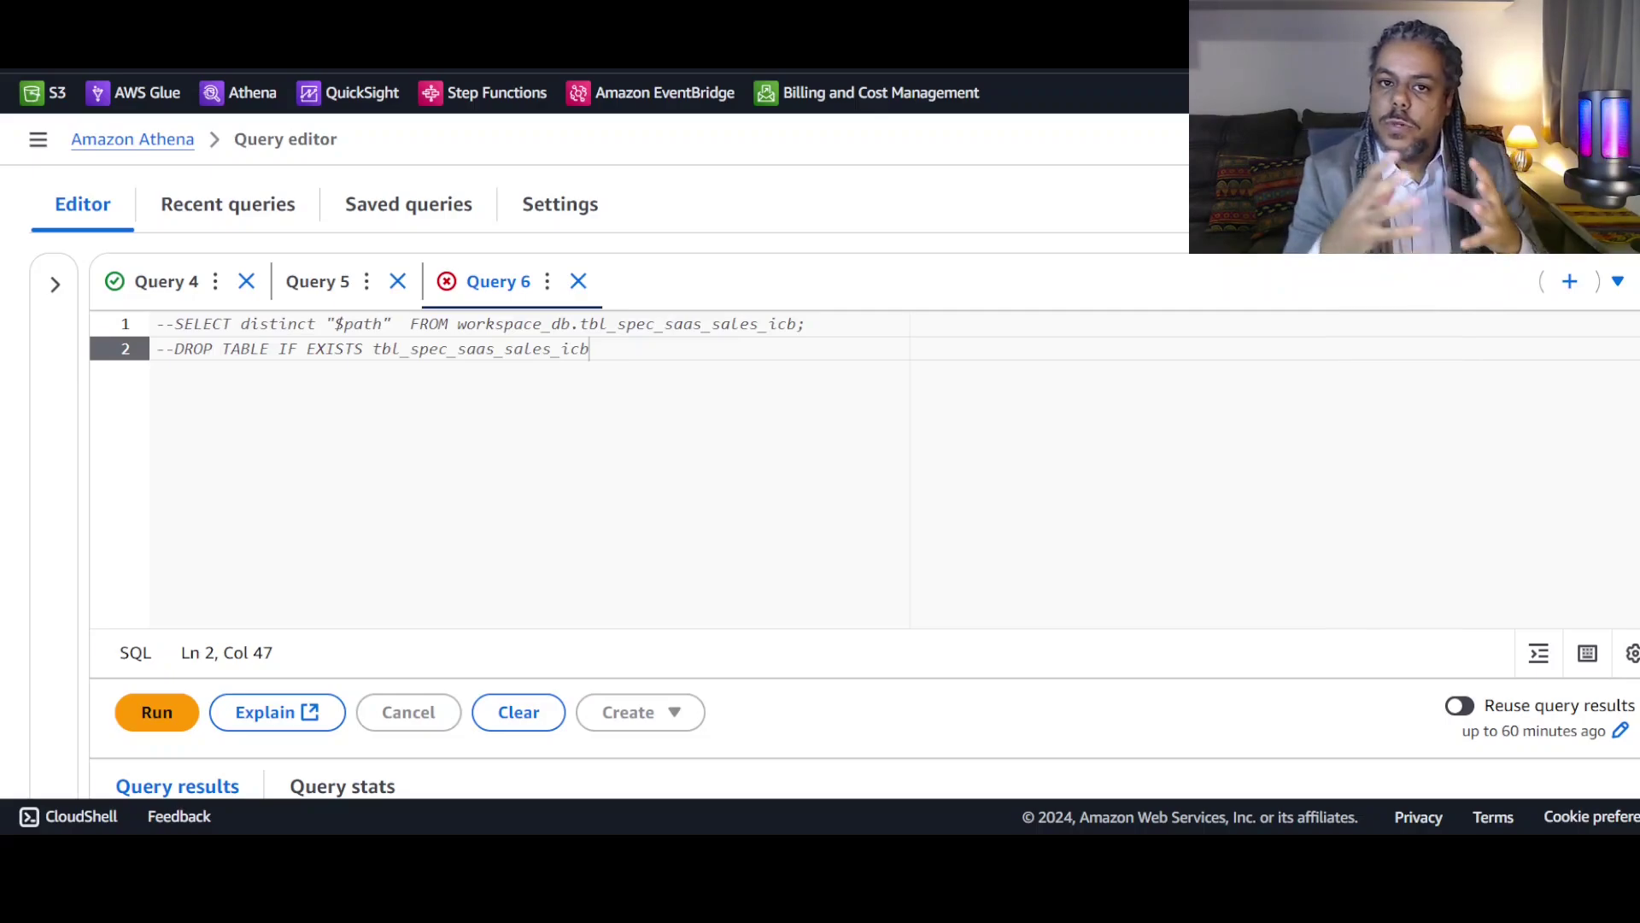
# Replace the commented statements in Query 6 with the copied SELECT query on workspace_db.tbl_sor_saas_sales, filtered to year-month <= 202212.
pyautogui.hotkey('ctrl', 'a')
pyautogui.press('Delete')
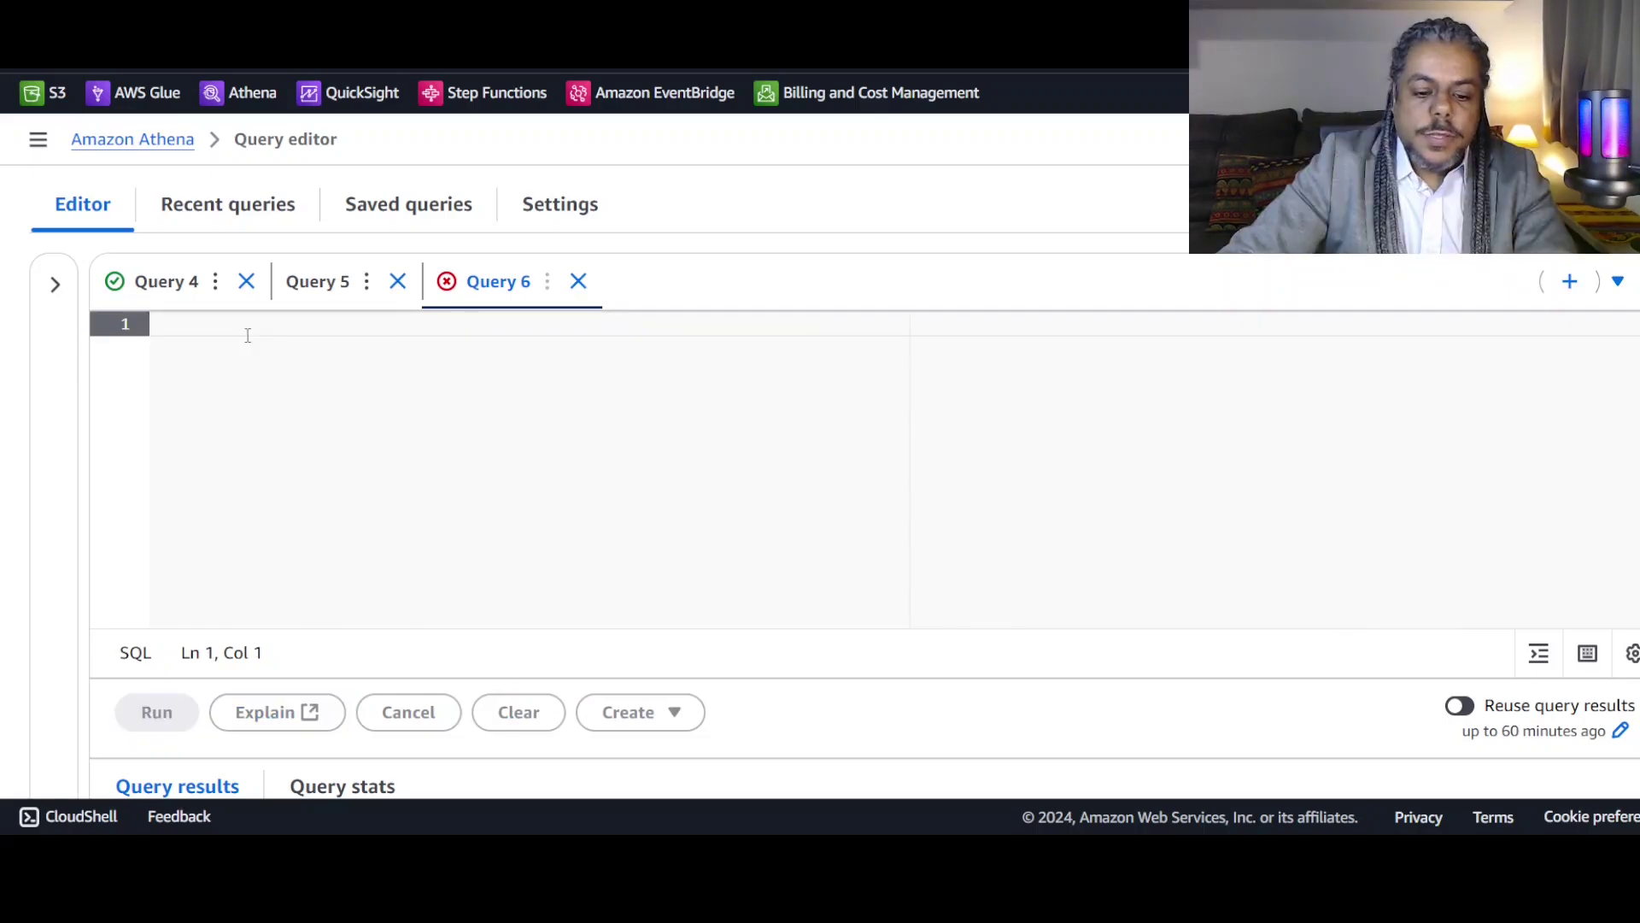
pyautogui.hotkey('ctrl', 'v')
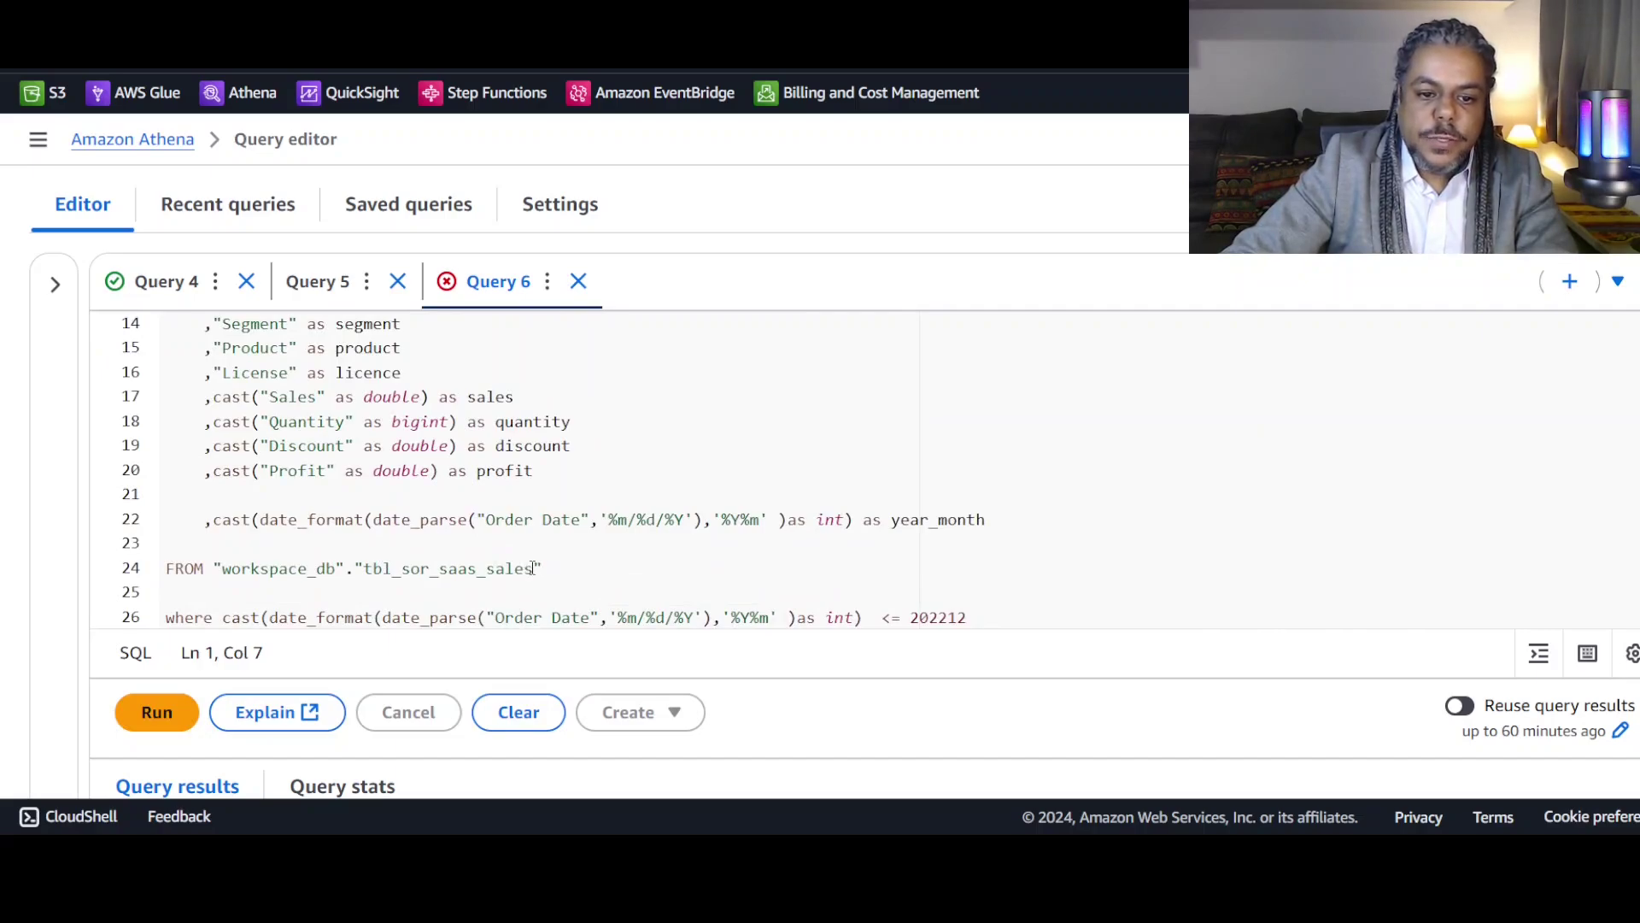
# Review the query's source table in the FROM clause and the 202212 limit in the WHERE clause.
pyautogui.moveTo(533, 569); pyautogui.dragTo(223, 570)
pyautogui.click(328, 568)
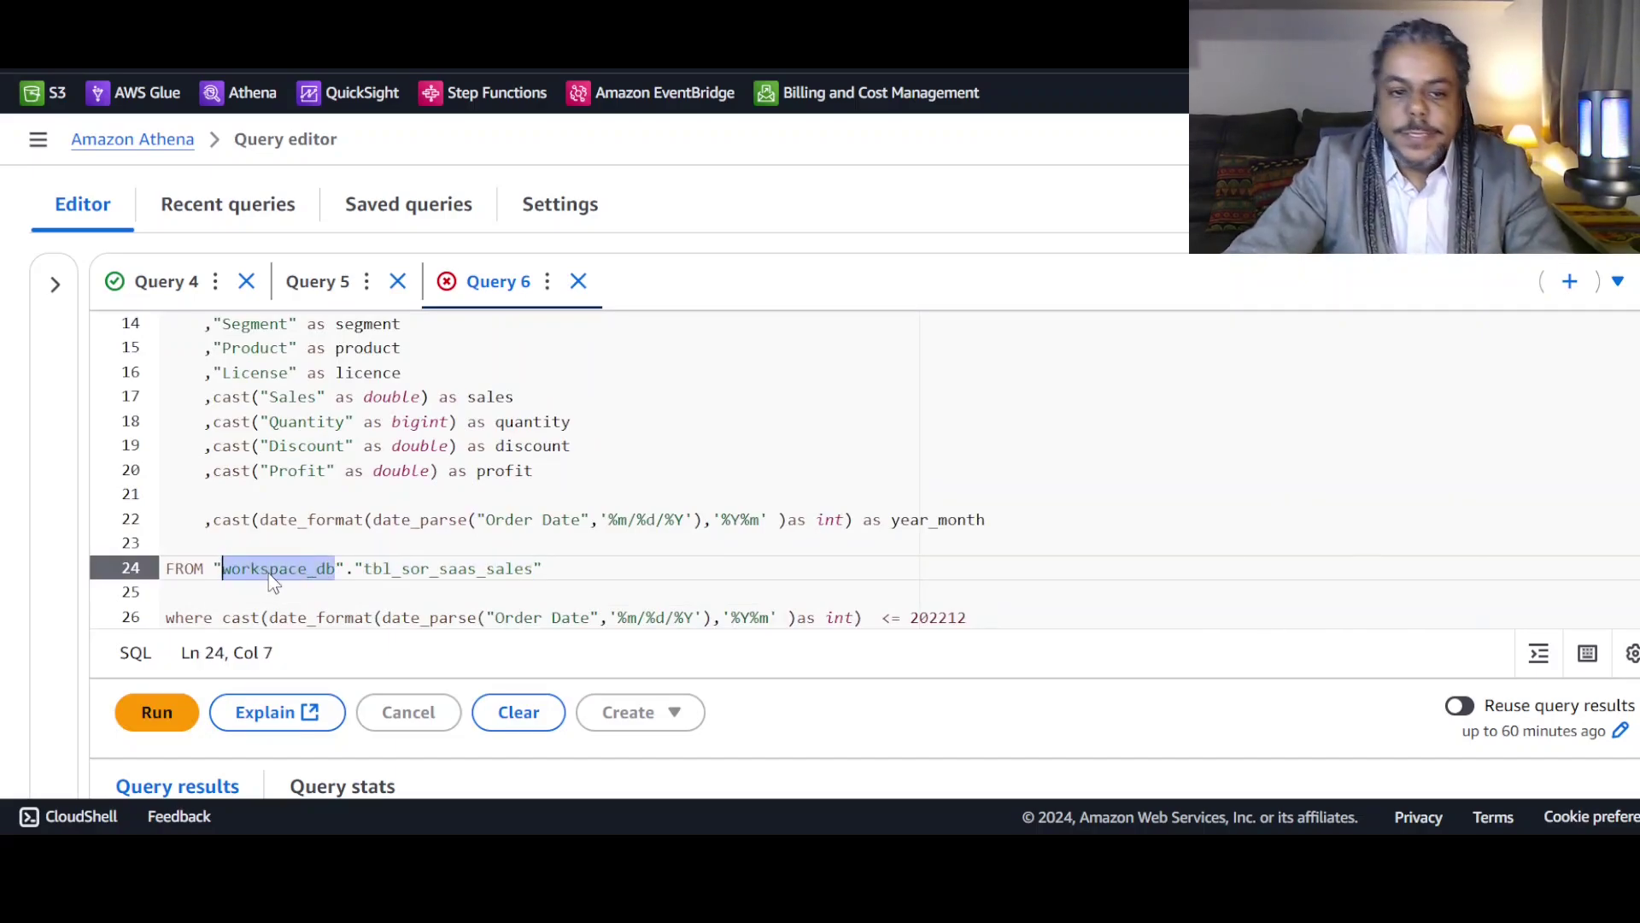
pyautogui.moveTo(400, 568); pyautogui.dragTo(402, 568)
pyautogui.moveTo(402, 568); pyautogui.dragTo(507, 570)
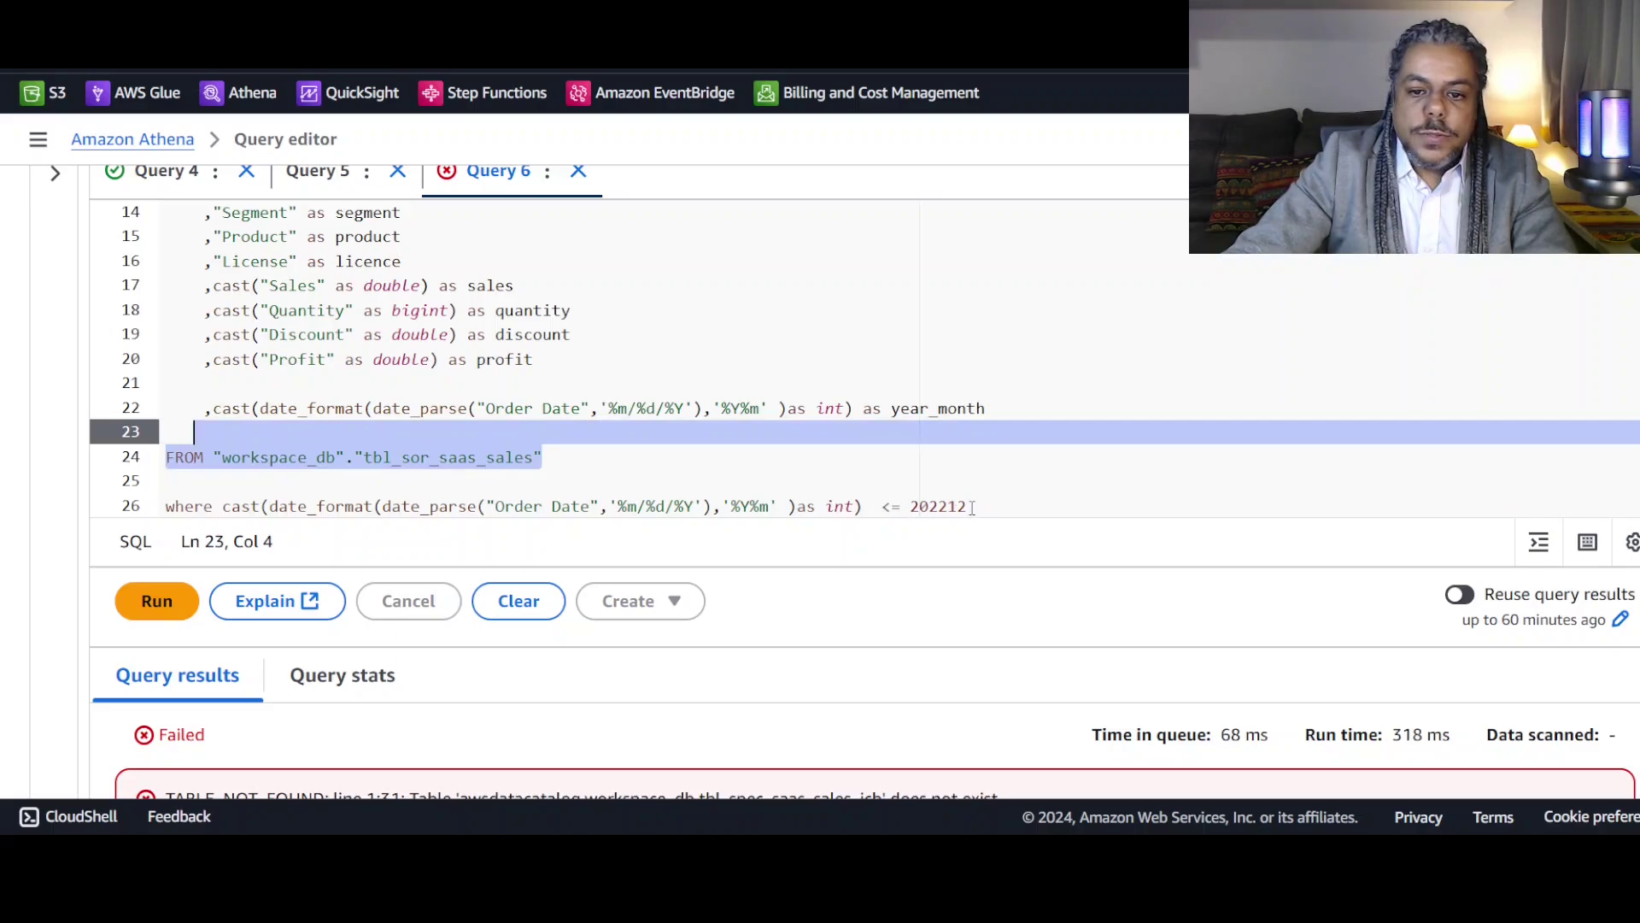
pyautogui.moveTo(972, 508); pyautogui.dragTo(913, 508)
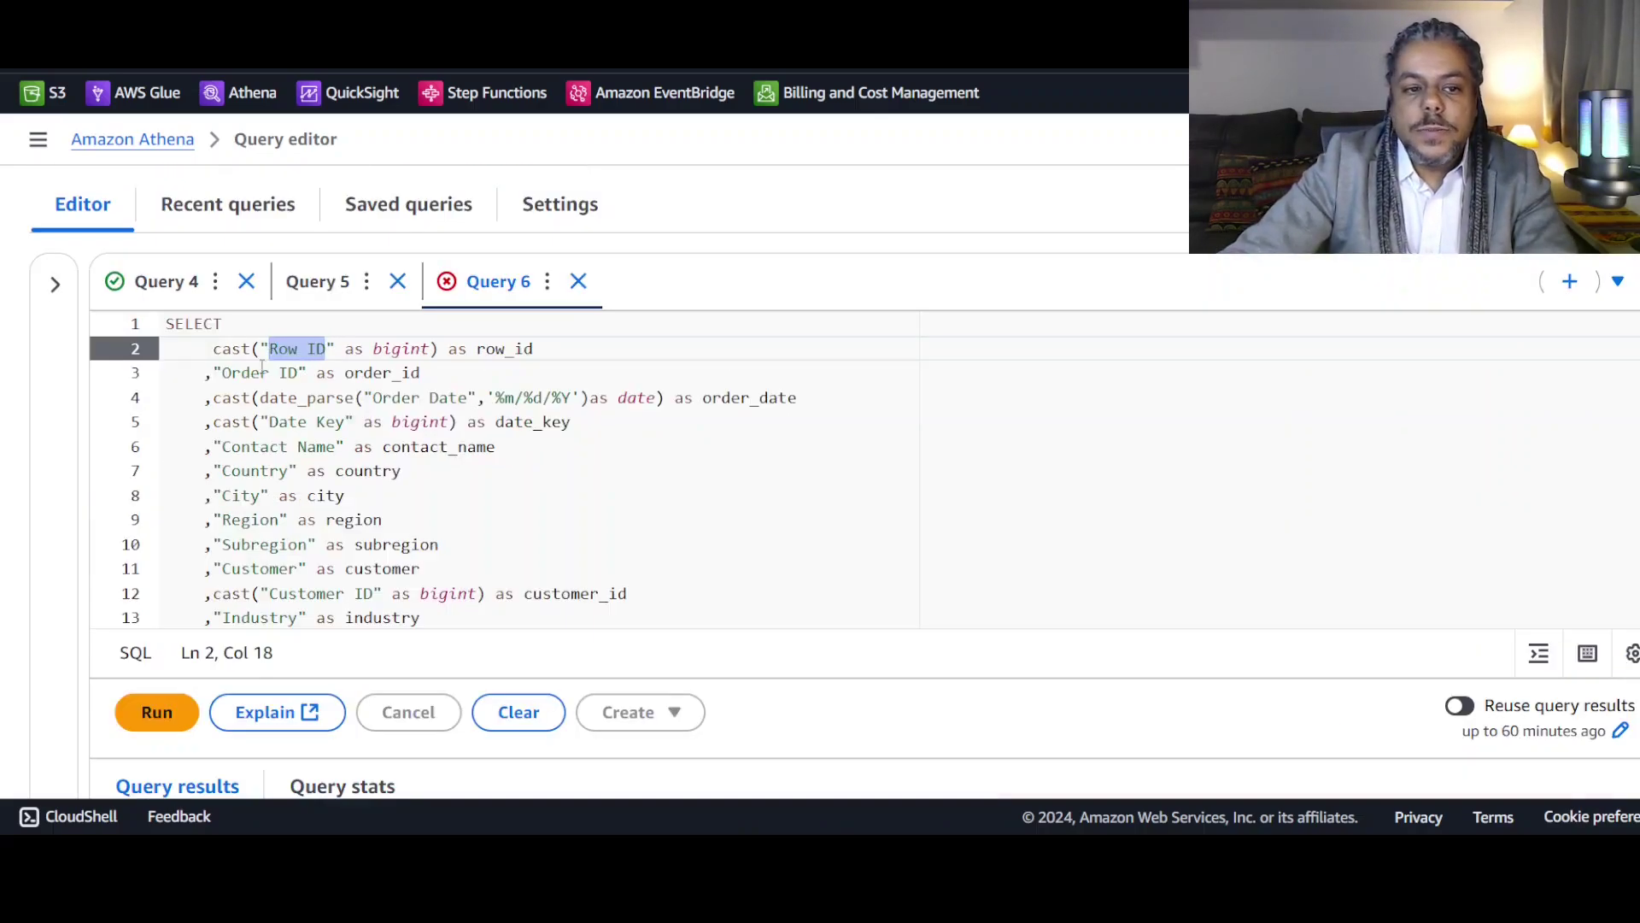
# Examine the column aliases and type casts in the first part of the SELECT list, especially Row ID and Order Date.
pyautogui.moveTo(534, 348); pyautogui.dragTo(476, 349)
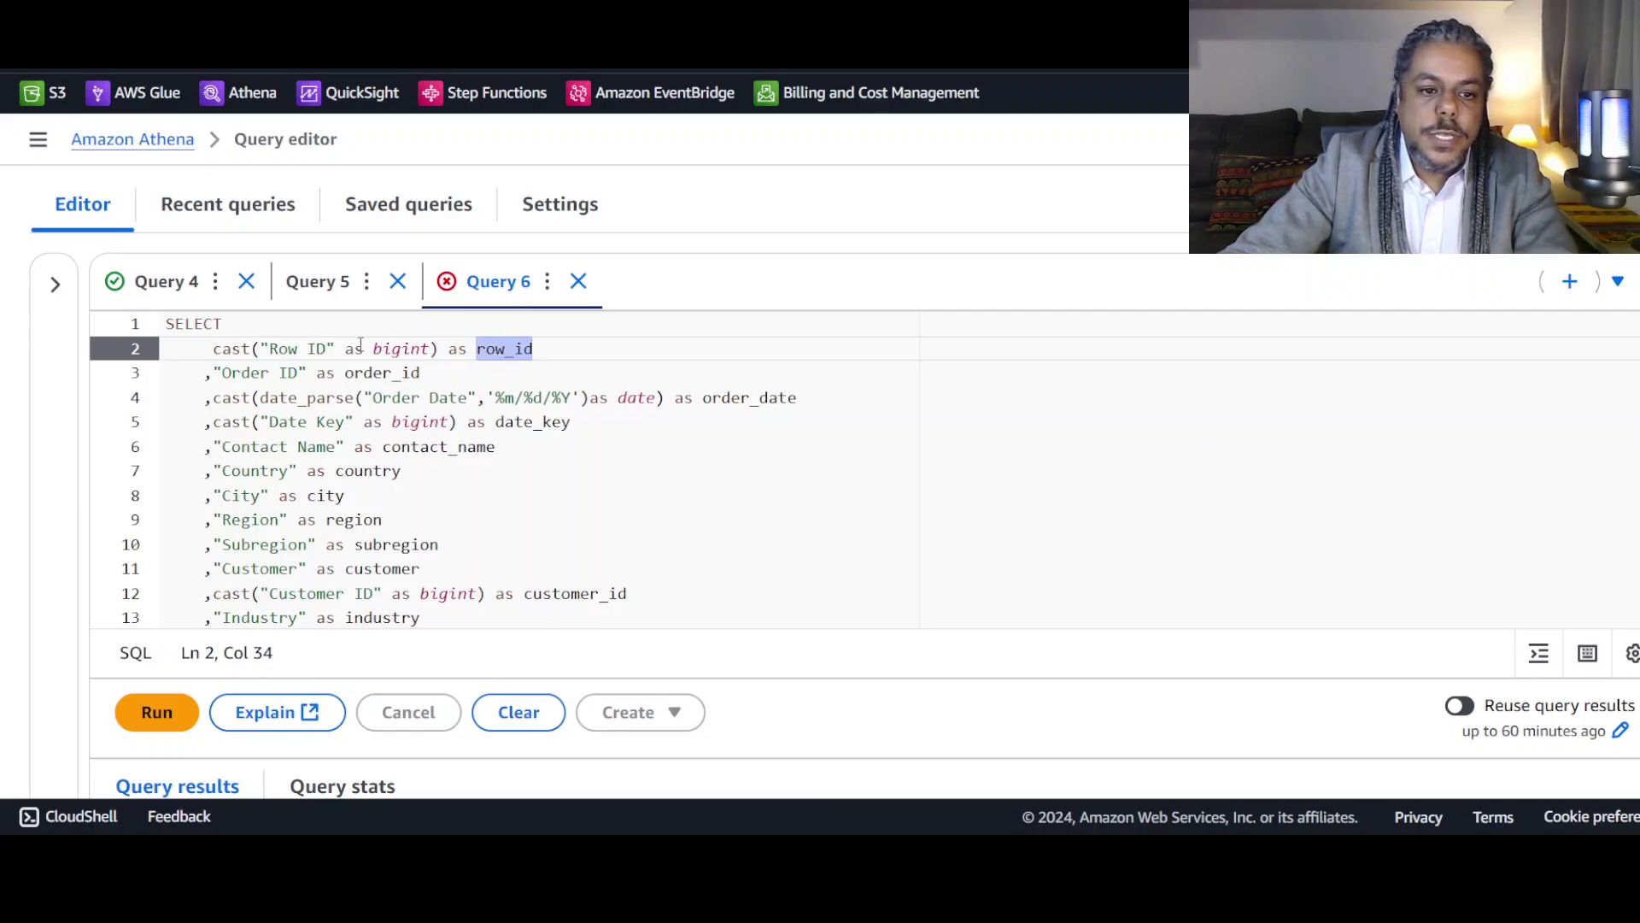
pyautogui.click(307, 348)
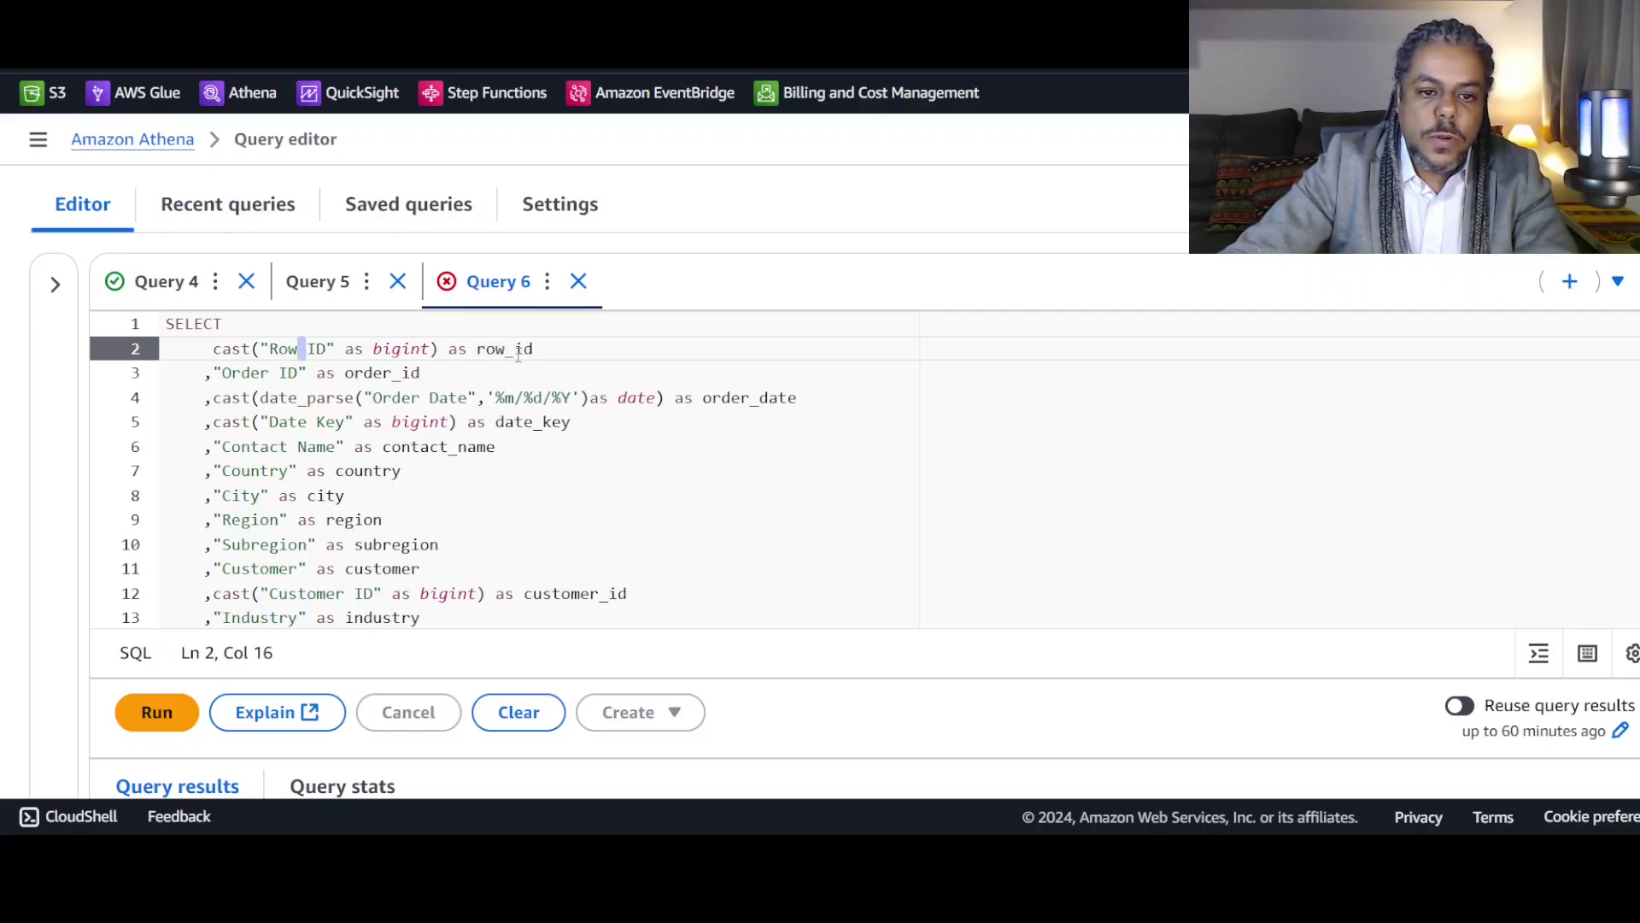
pyautogui.click(514, 351)
pyautogui.moveTo(805, 404); pyautogui.dragTo(701, 398)
pyautogui.doubleClick(402, 349)
pyautogui.moveTo(468, 398); pyautogui.dragTo(382, 398)
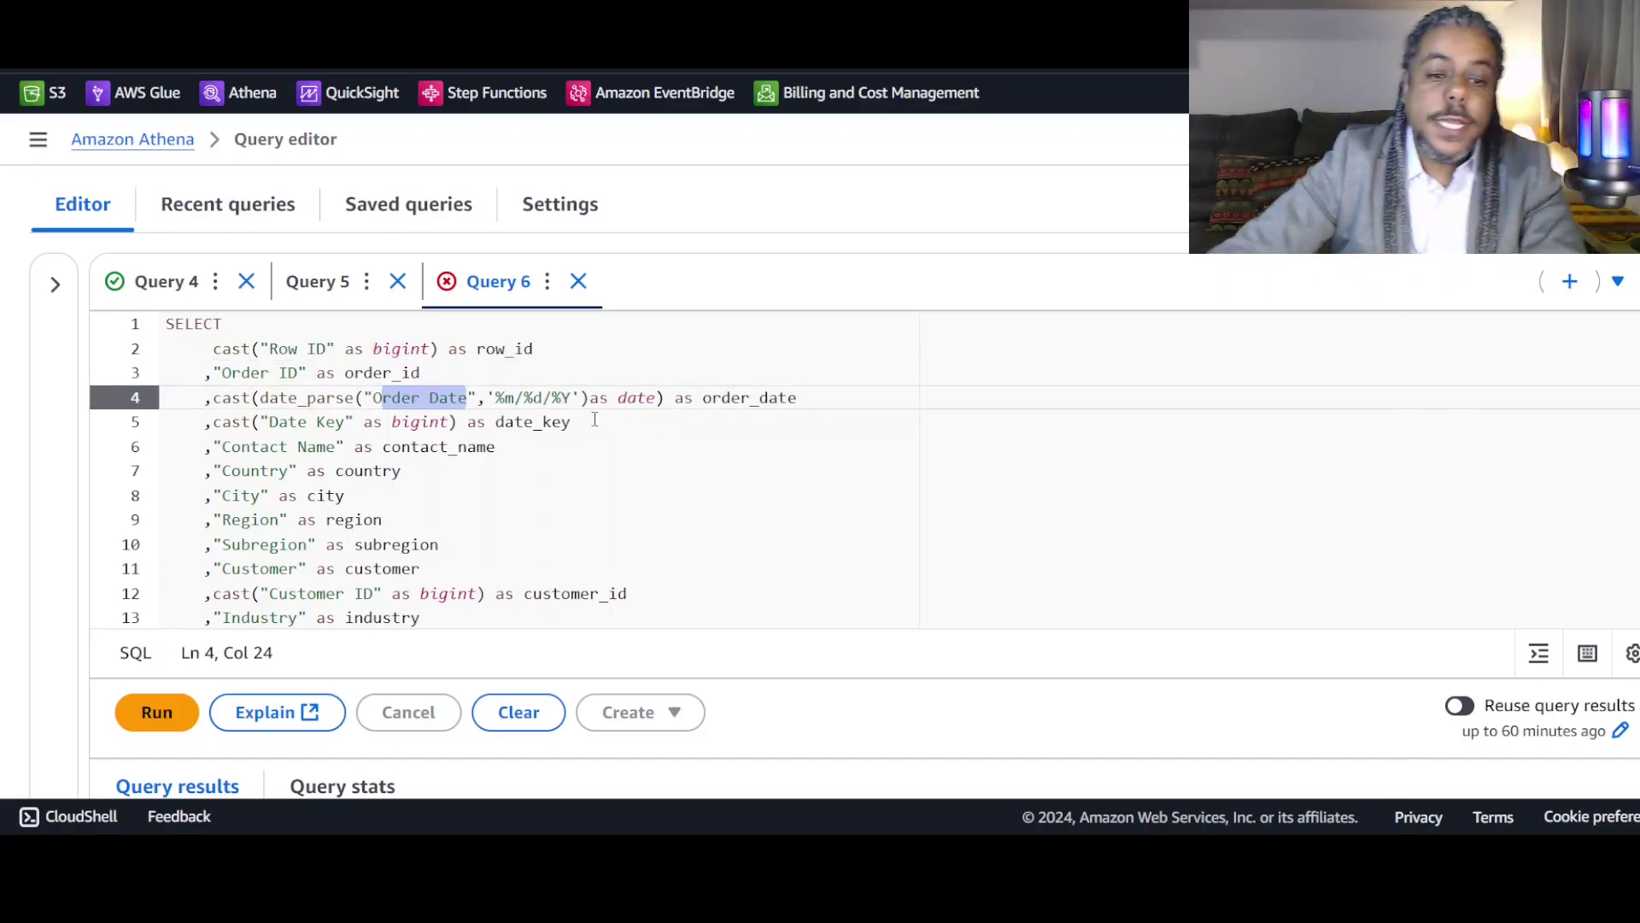
pyautogui.moveTo(683, 398); pyautogui.dragTo(523, 398)
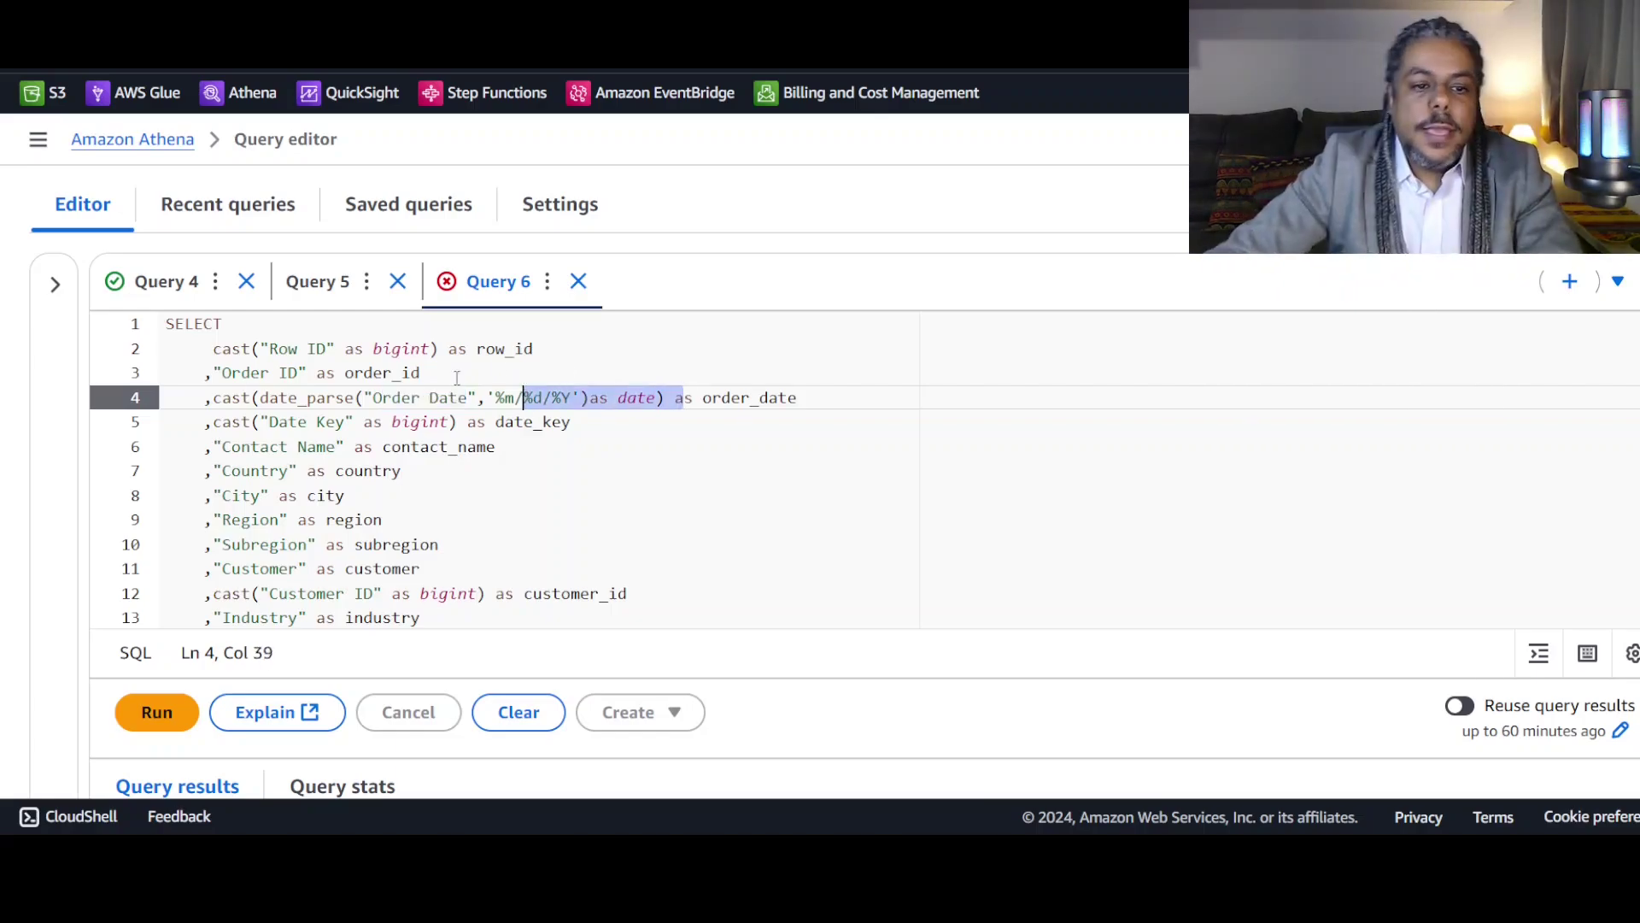
pyautogui.click(411, 422)
pyautogui.scroll(-1, 411, 384)
pyautogui.doubleClick(253, 428)
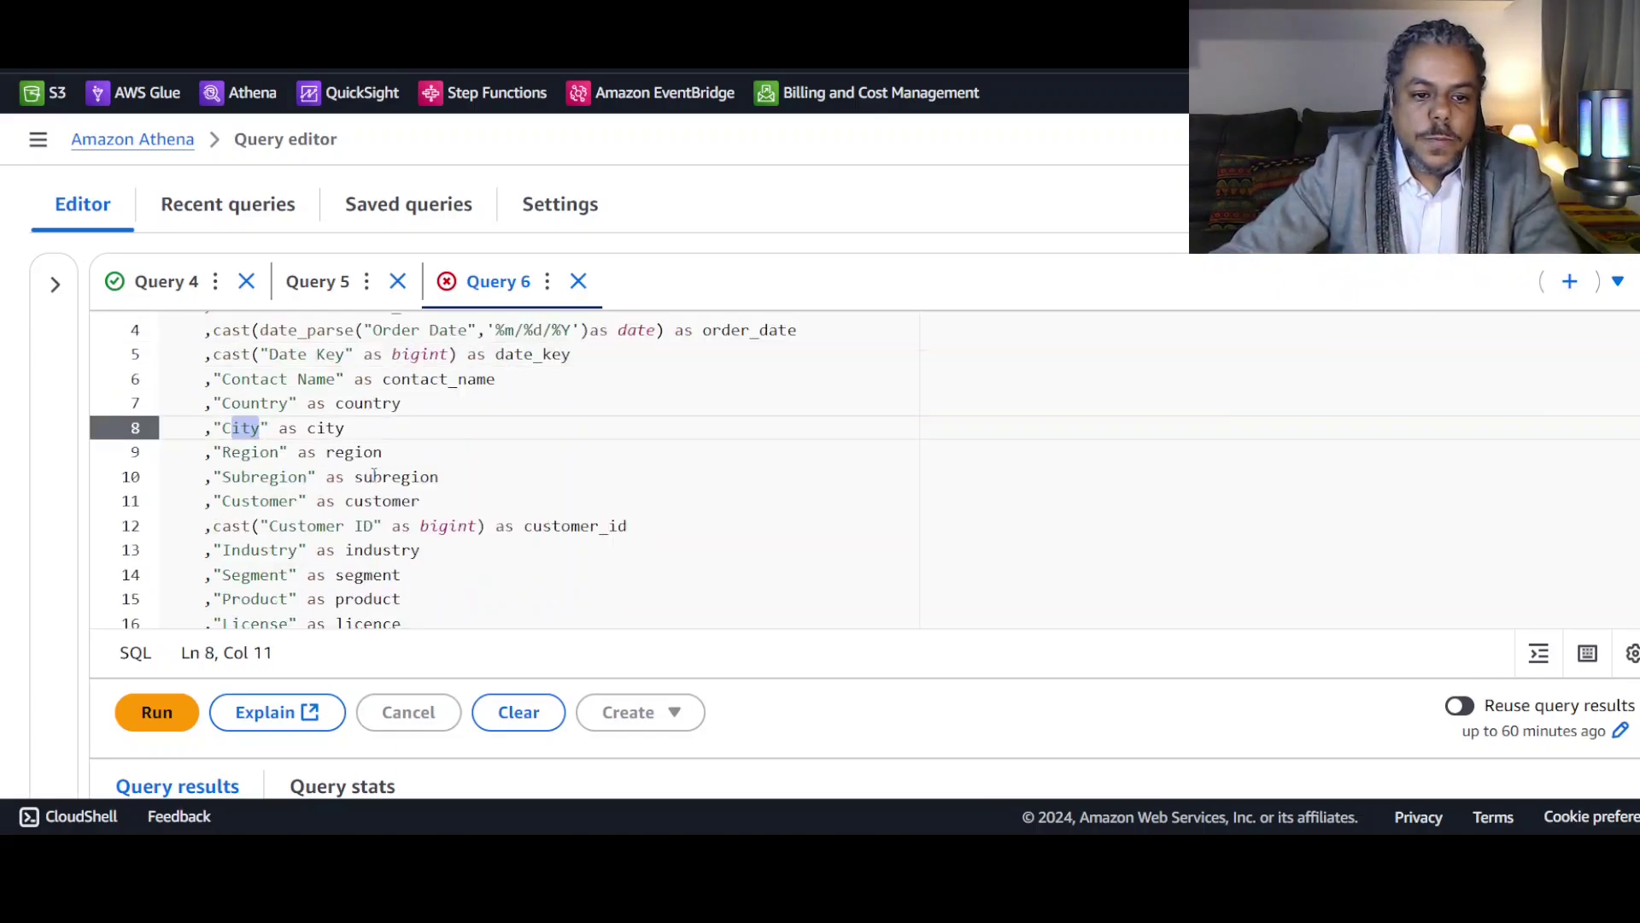
pyautogui.scroll(-3, 375, 474)
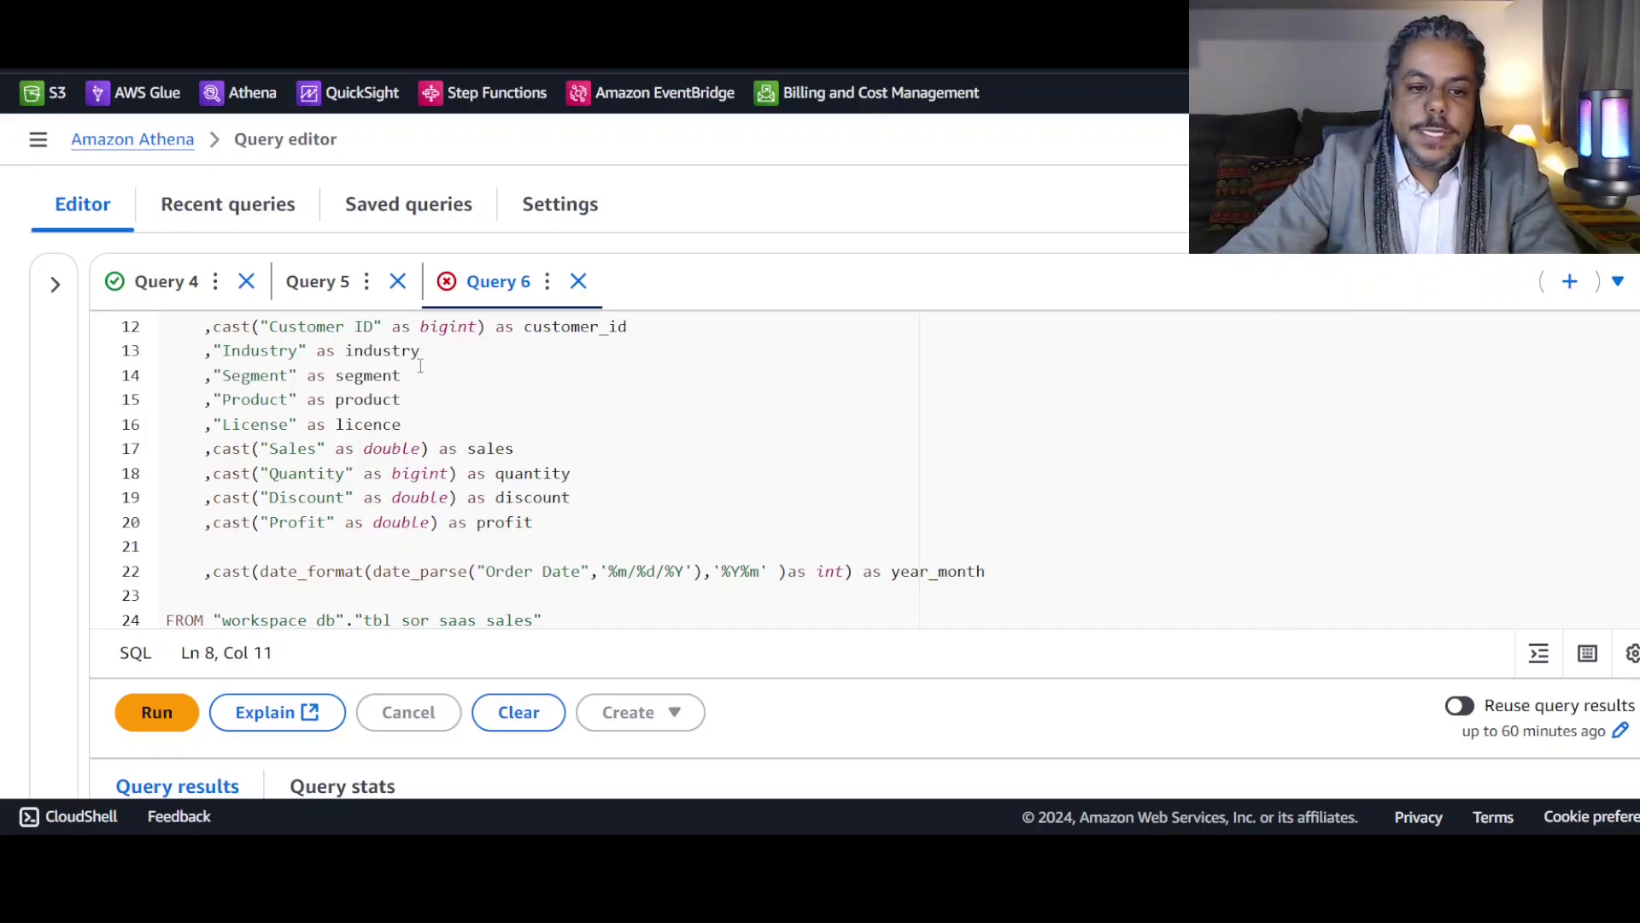
# Examine the double and bigint casts applied to the Sales, Quantity, Discount and Profit columns.
pyautogui.scroll(-1, 426, 353)
pyautogui.moveTo(297, 421); pyautogui.dragTo(326, 421)
pyautogui.click(410, 423)
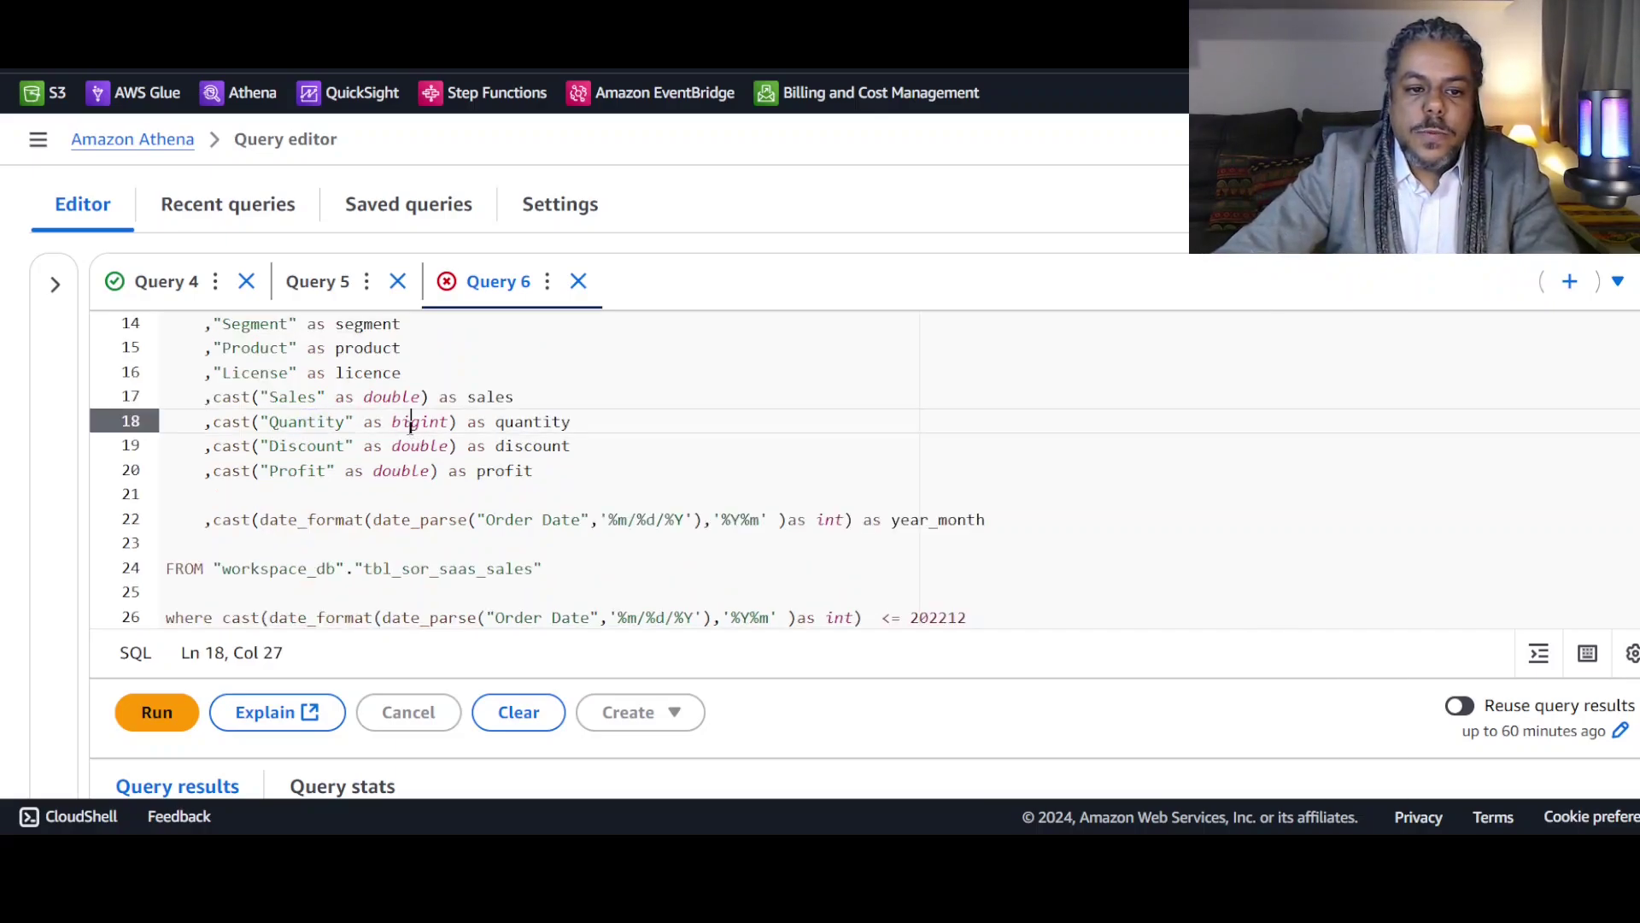
pyautogui.click(309, 446)
pyautogui.doubleClick(395, 445)
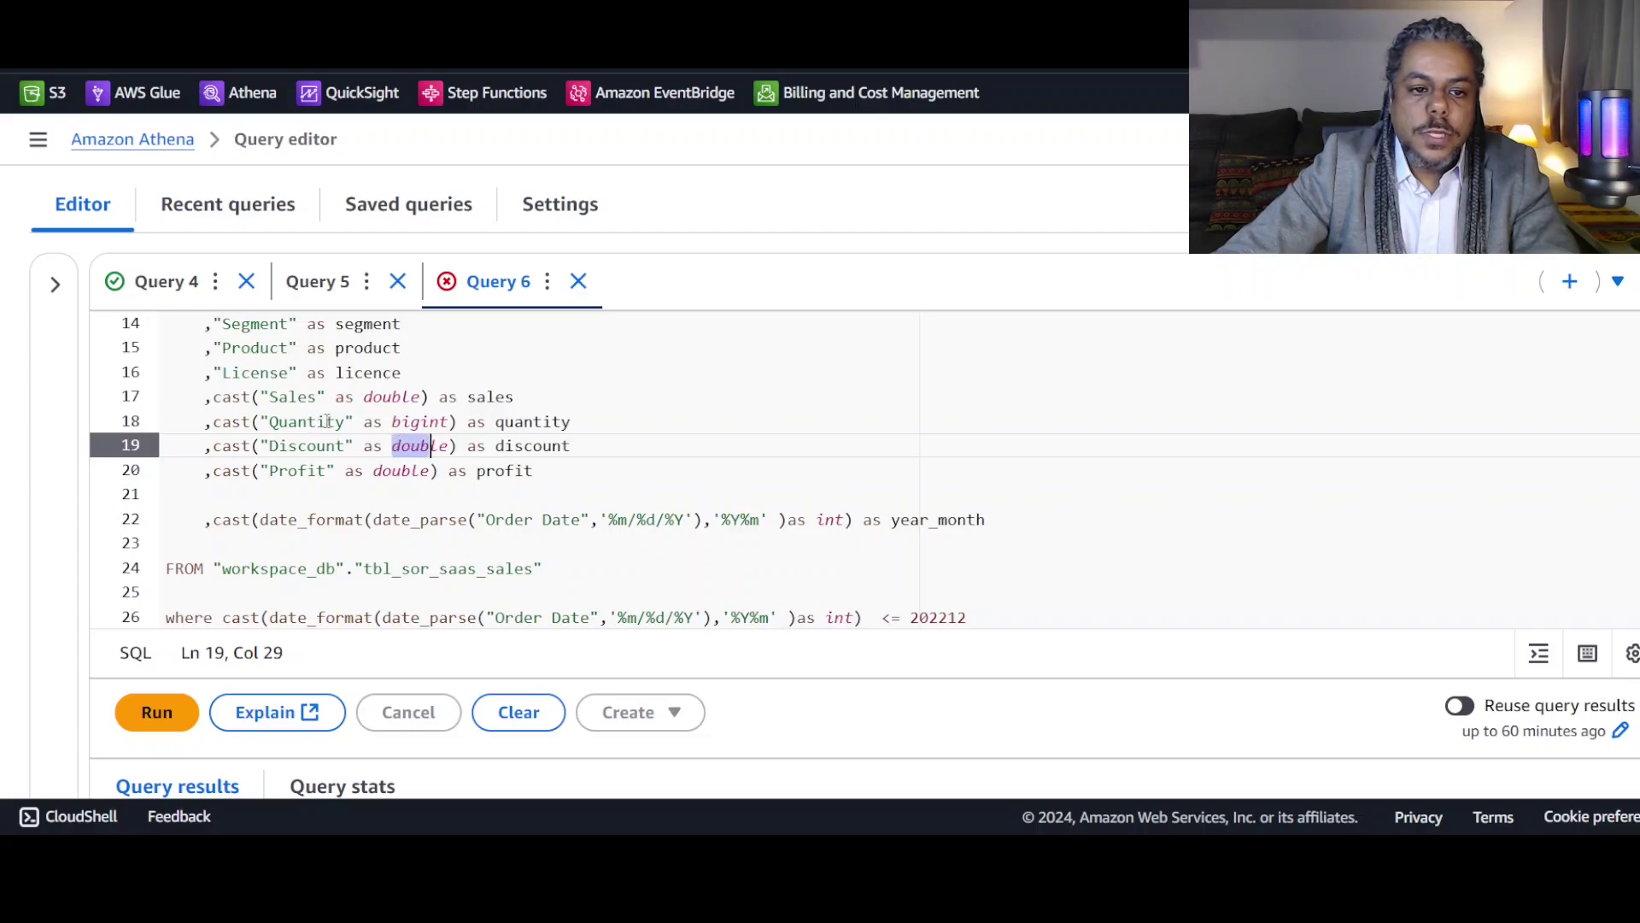
pyautogui.moveTo(271, 397); pyautogui.dragTo(307, 397)
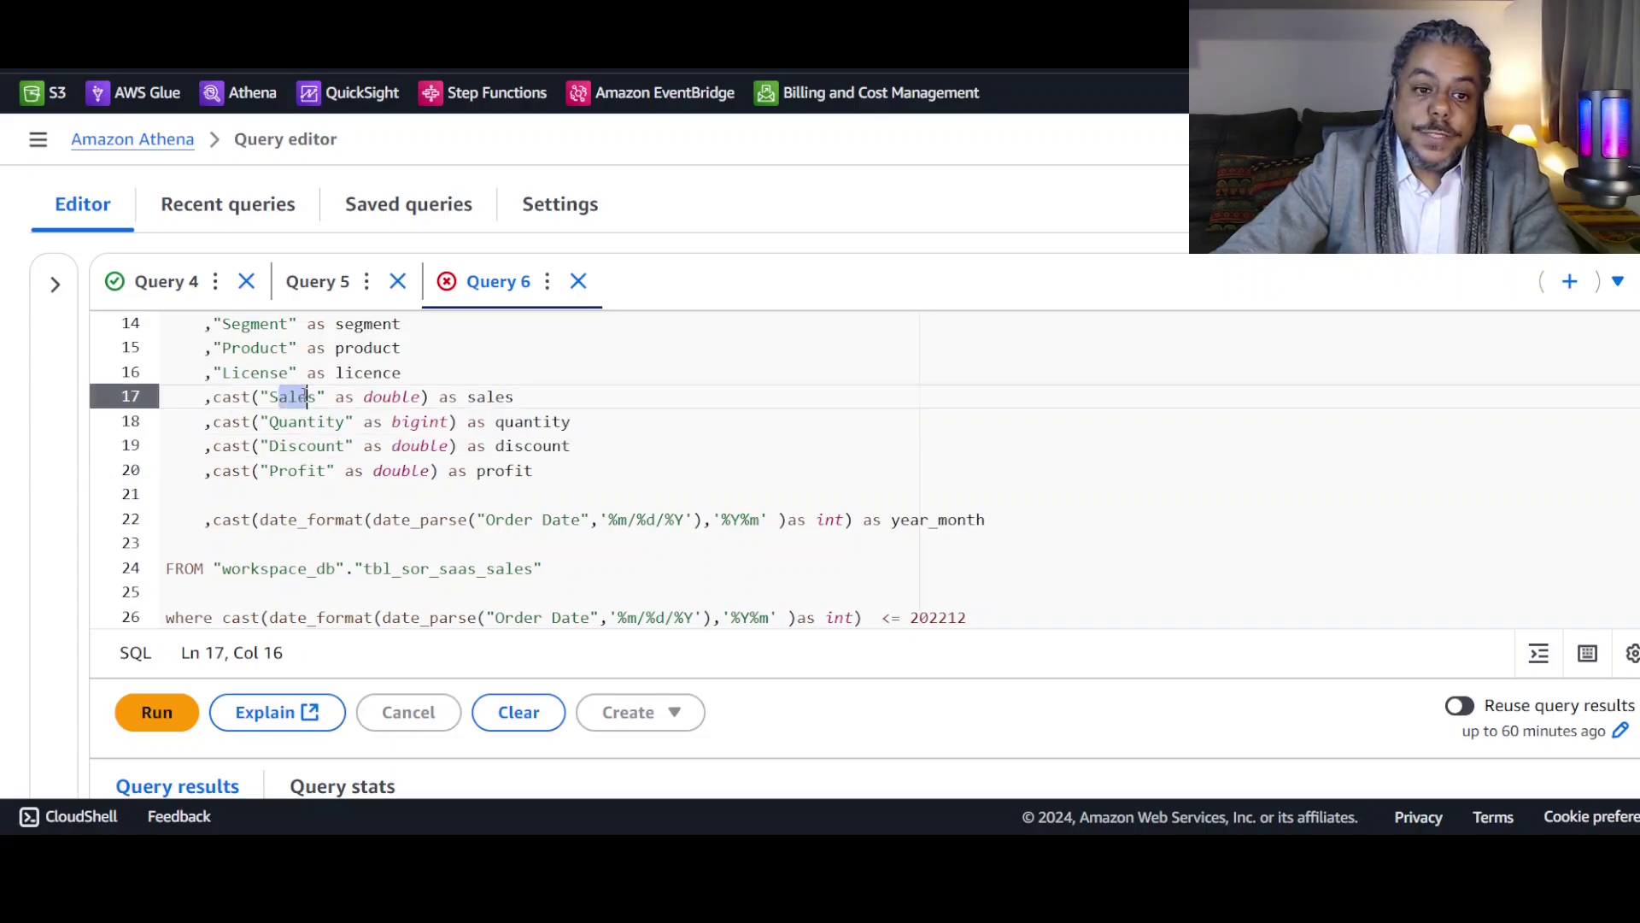
pyautogui.doubleClick(389, 396)
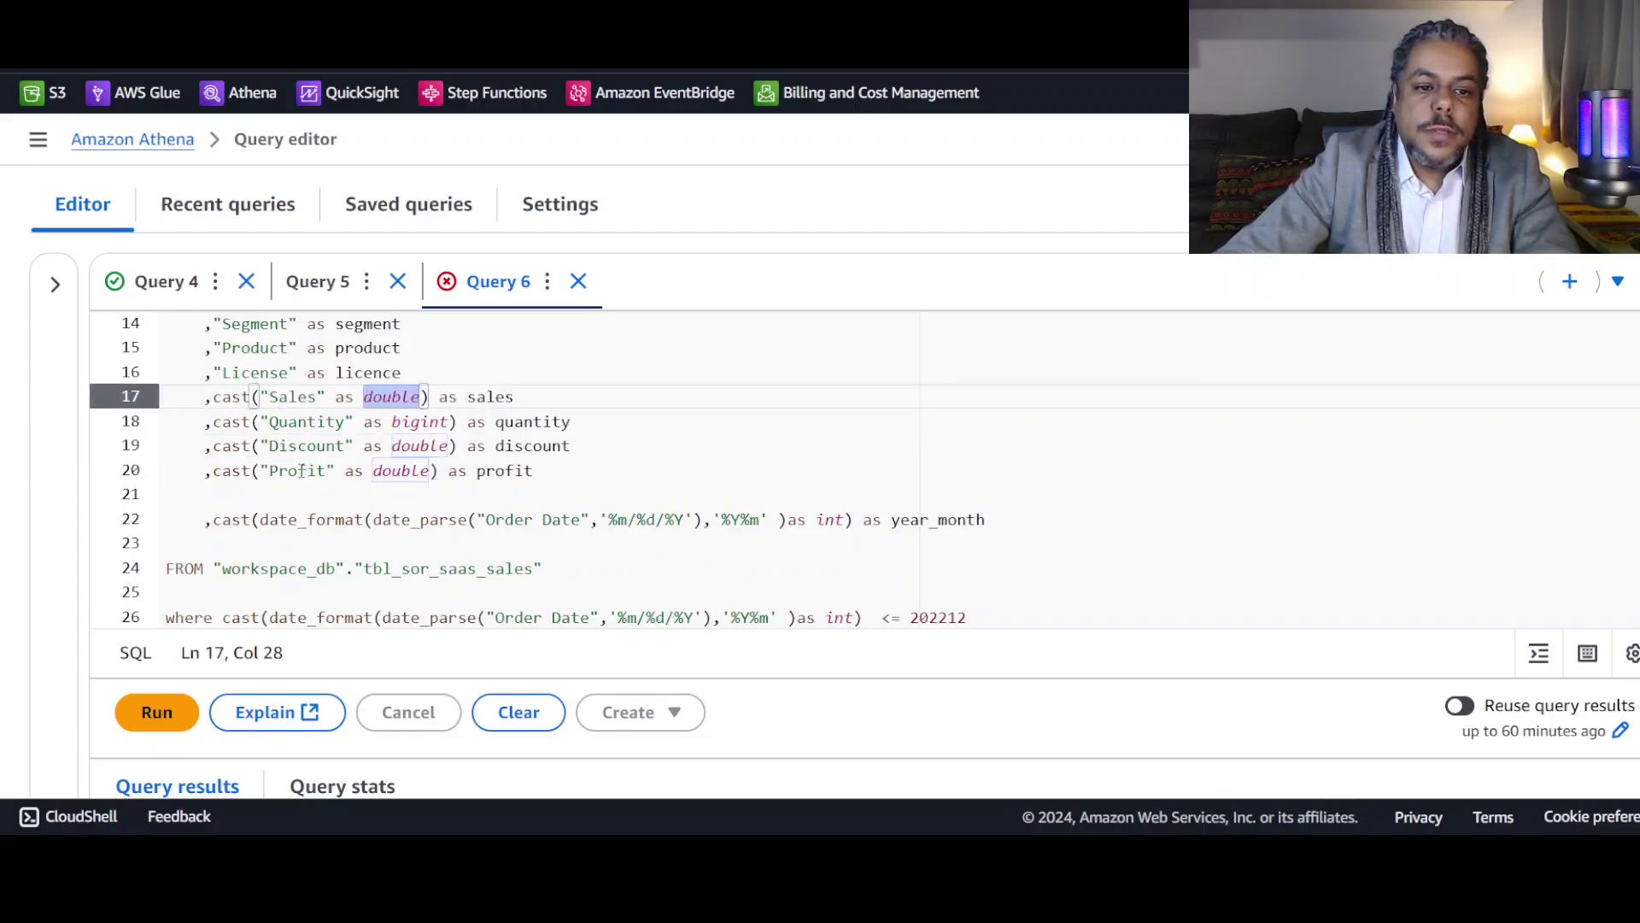
pyautogui.moveTo(300, 471); pyautogui.dragTo(383, 471)
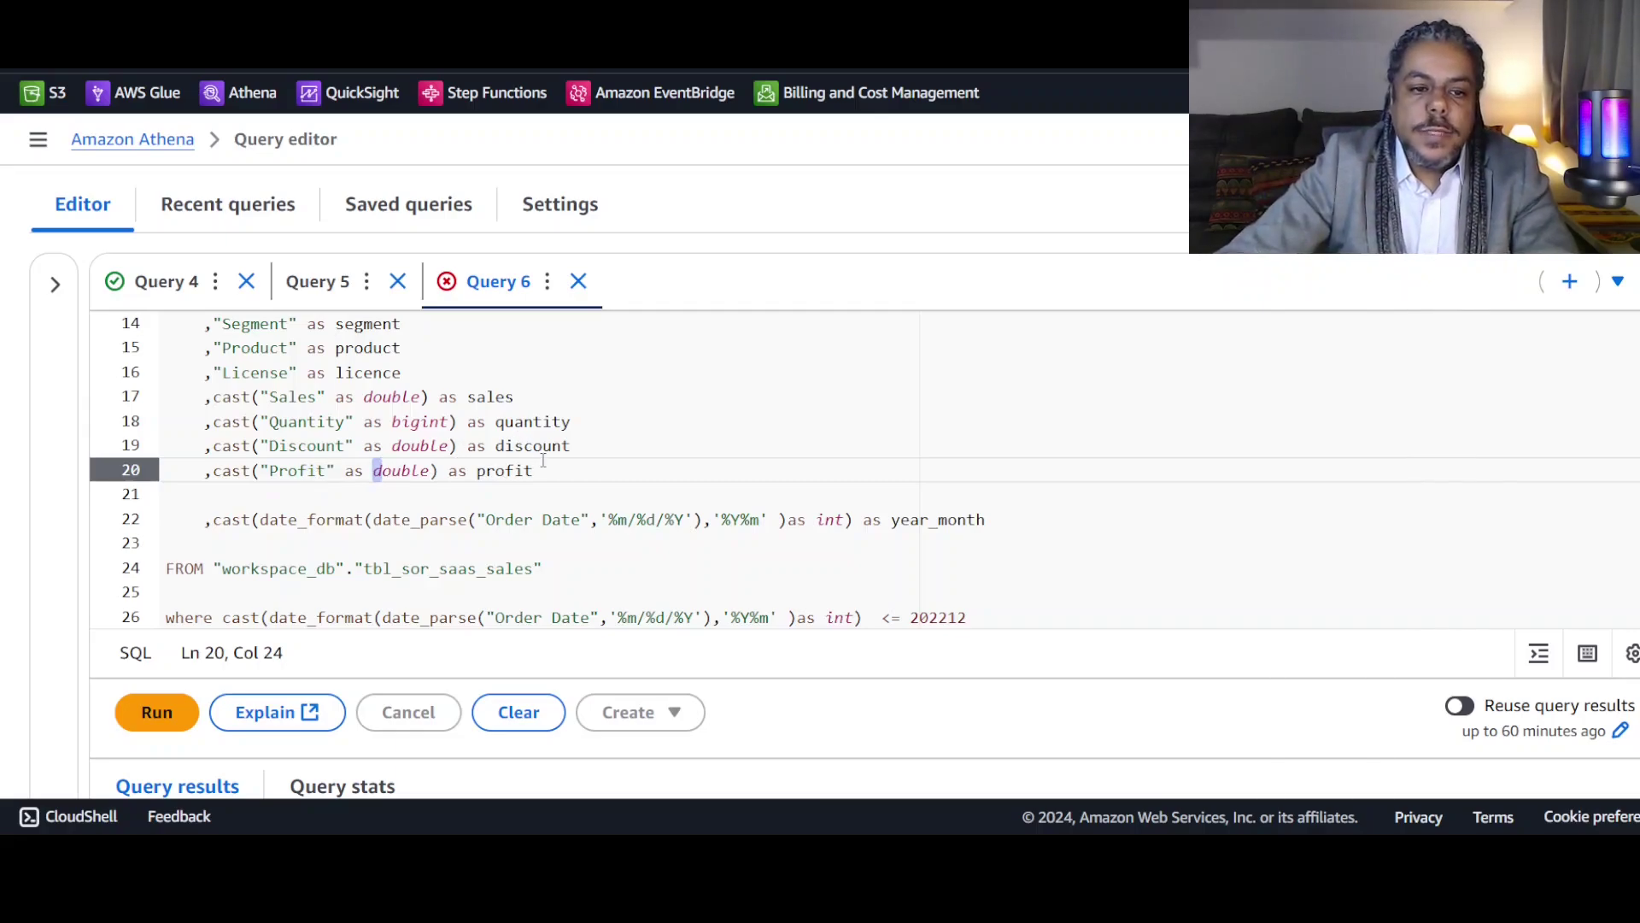
pyautogui.scroll(1, 543, 463)
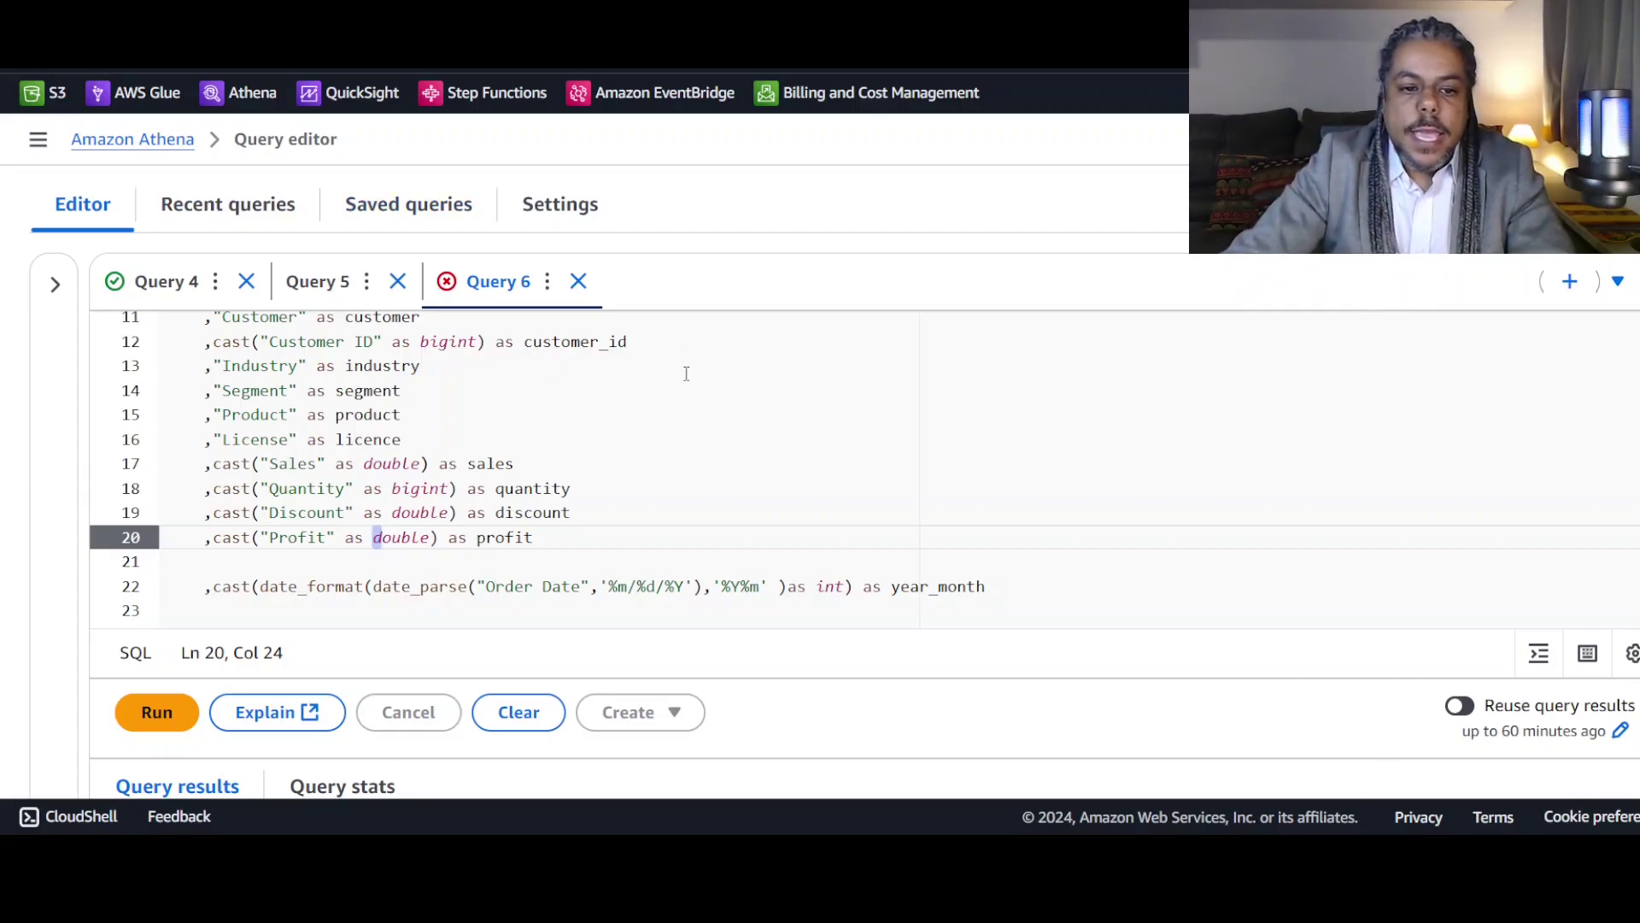
# Run the SELECT query on tbl_sor_saas_sales.
pyautogui.scroll(-1, 716, 407)
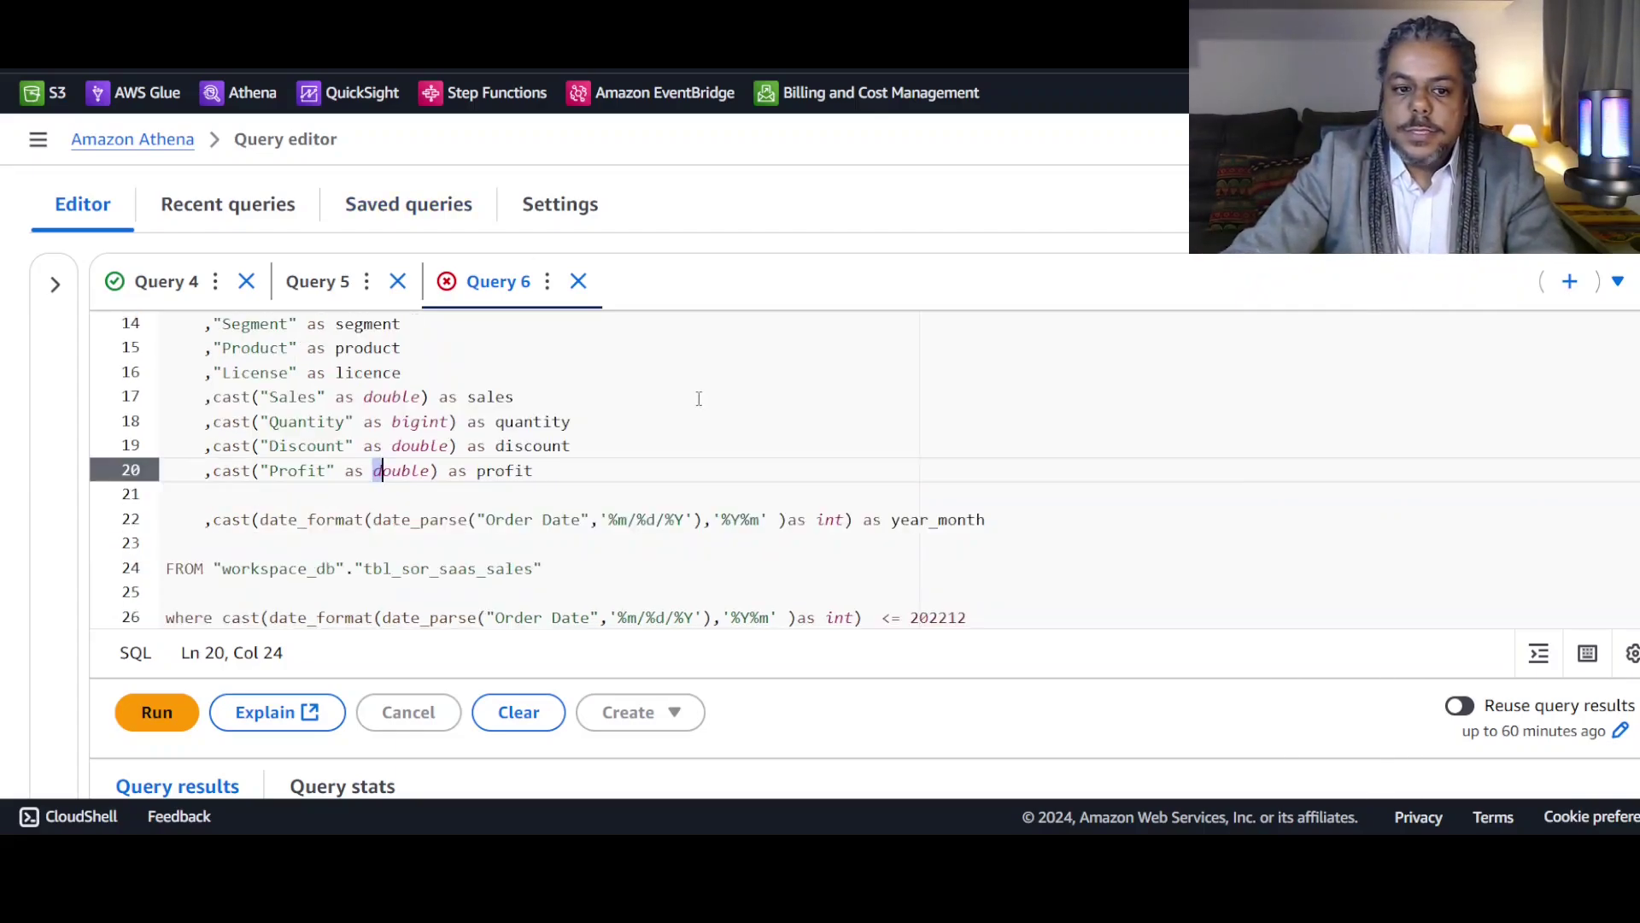
pyautogui.scroll(5, 698, 398)
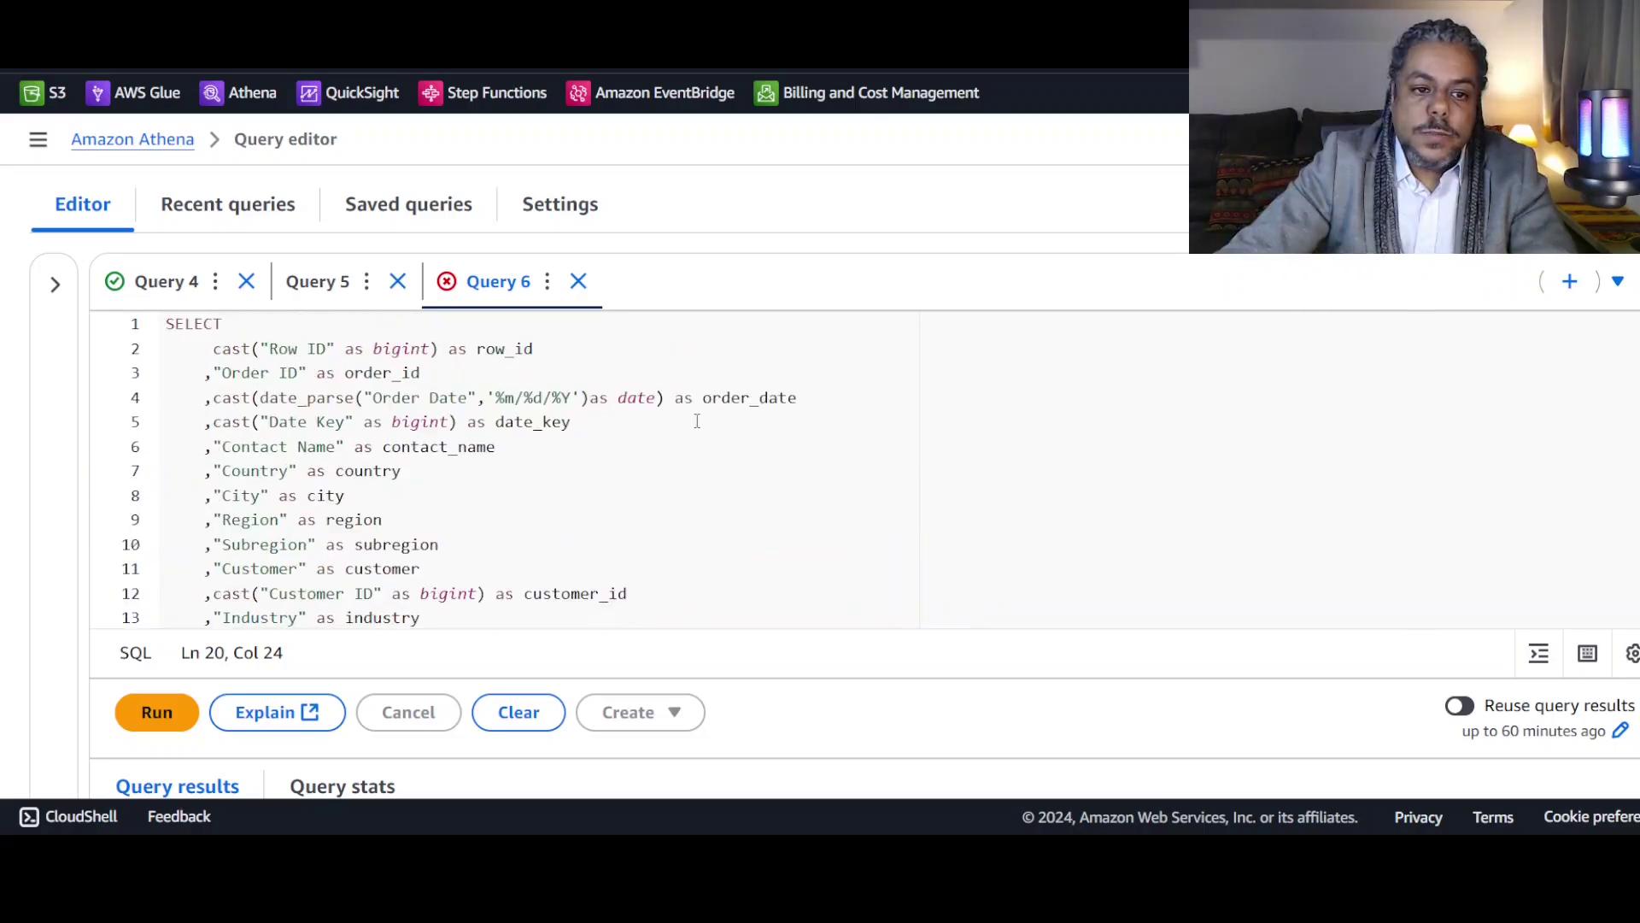
pyautogui.scroll(-7, 697, 420)
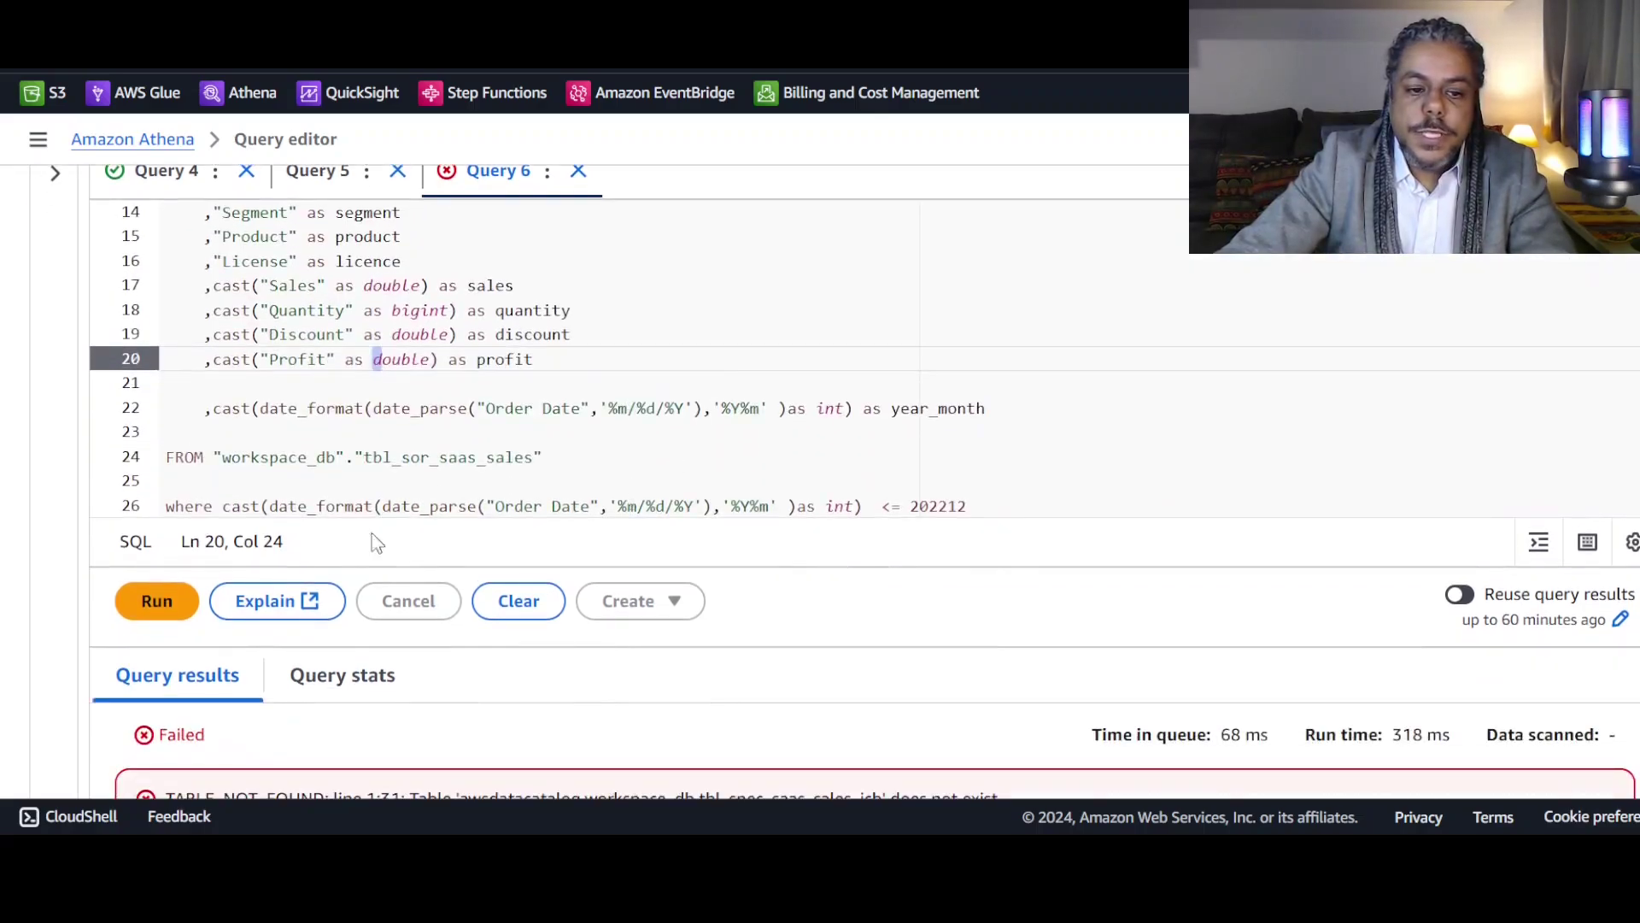
pyautogui.click(159, 604)
pyautogui.scroll(-3, 376, 553)
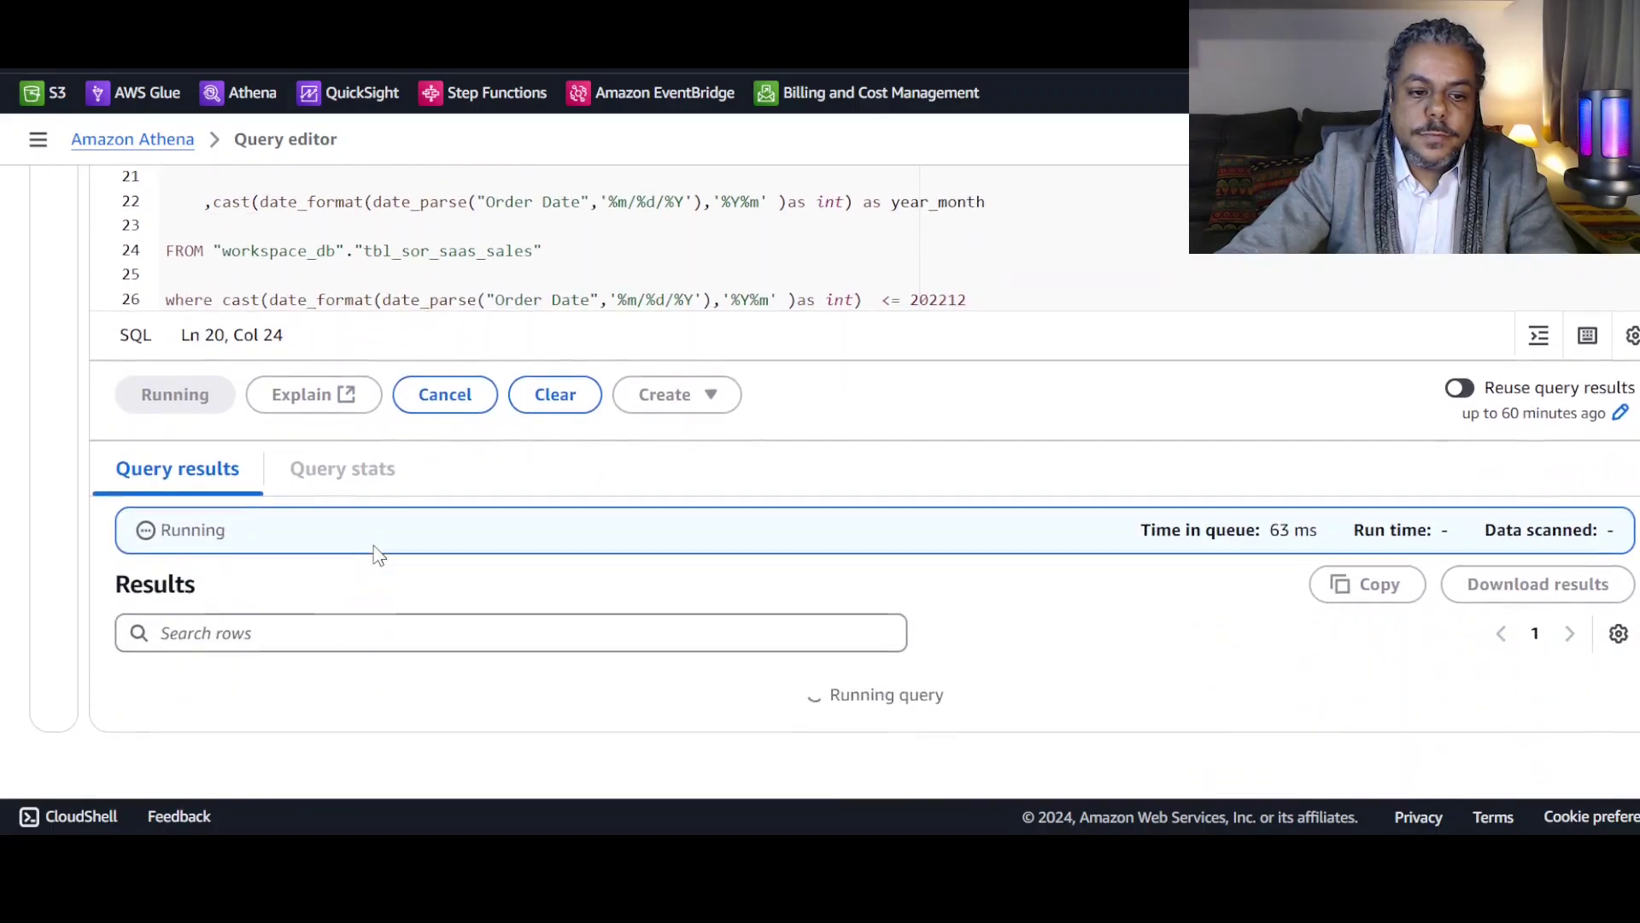
pyautogui.scroll(3, 401, 515)
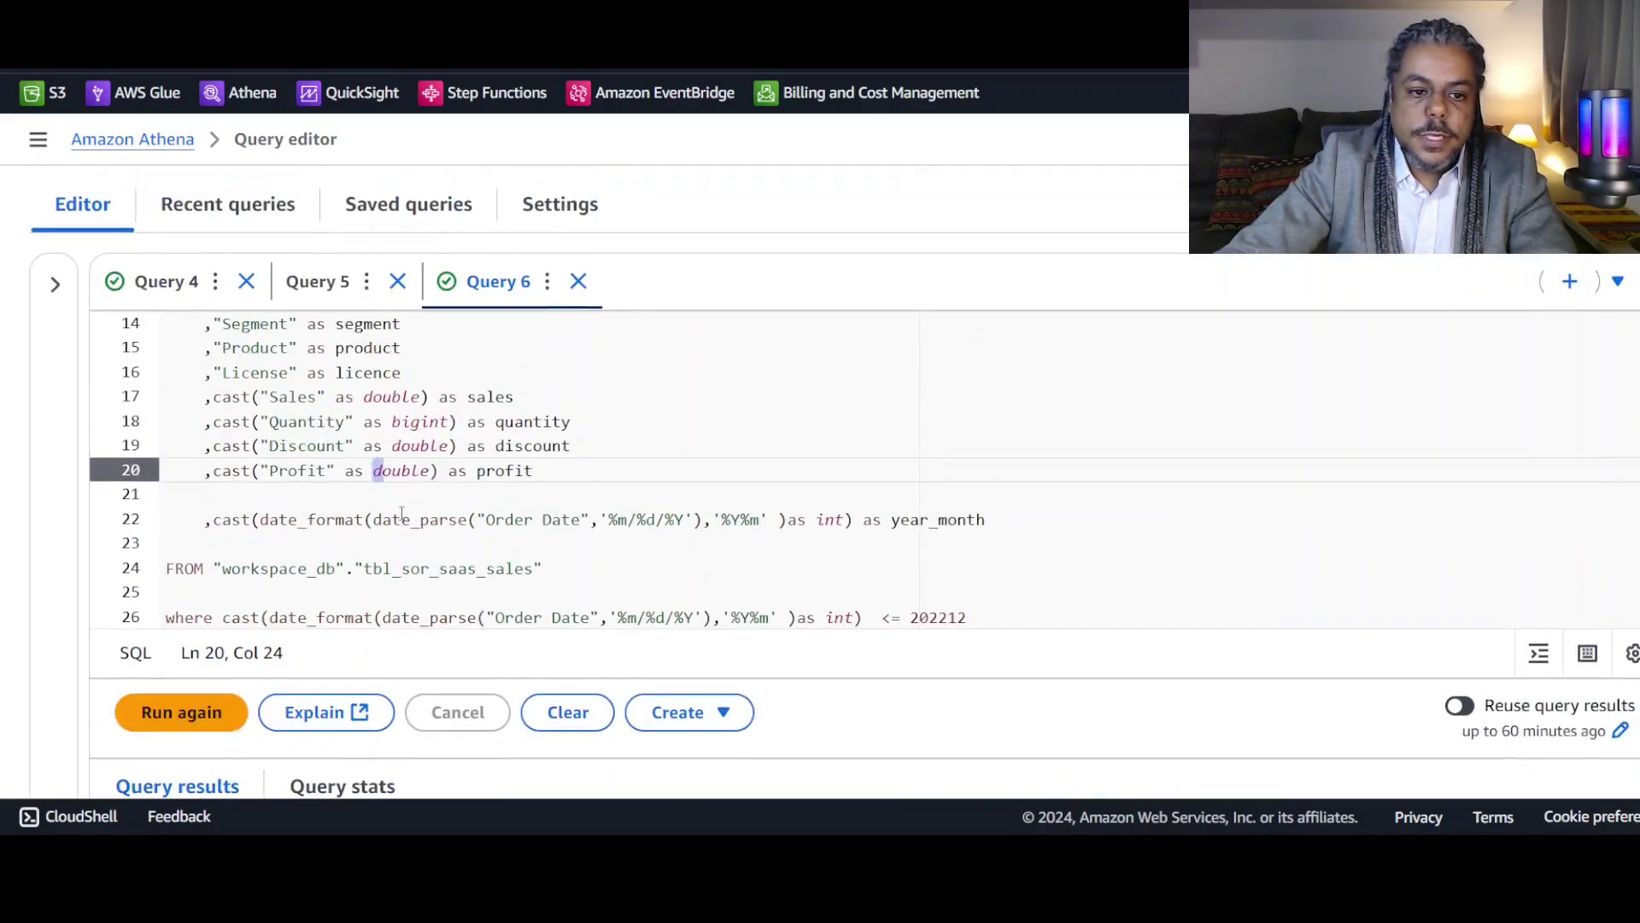
# Check the amount of data scanned for the completed query and compare it with the query text.
pyautogui.scroll(-4, 401, 514)
pyautogui.scroll(4, 402, 515)
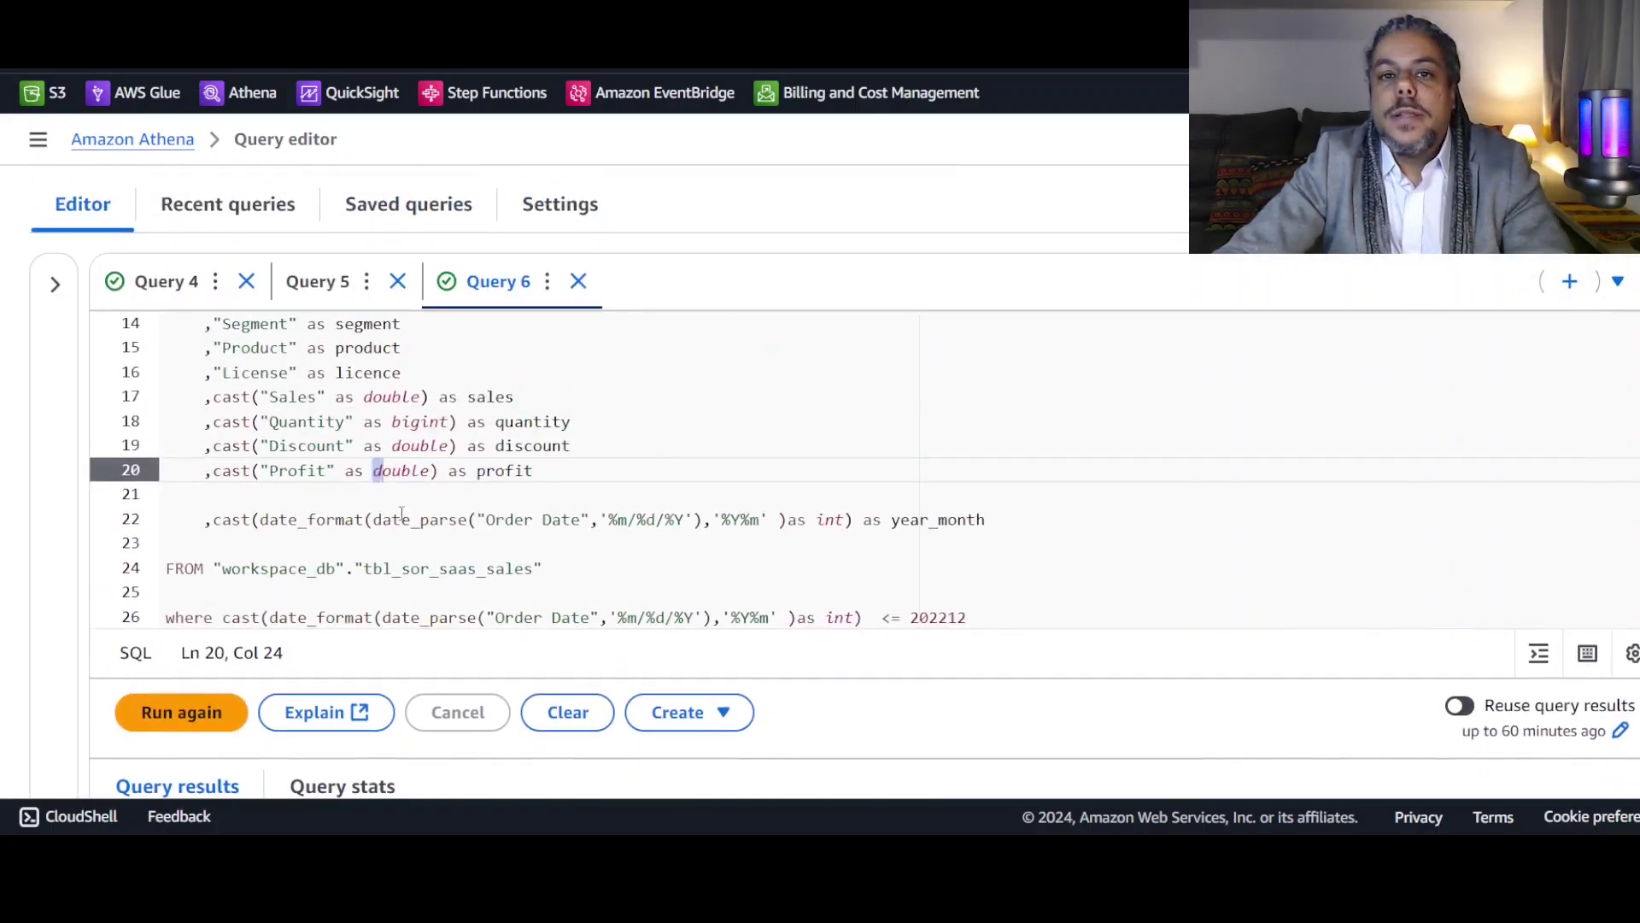
pyautogui.scroll(-3, 401, 514)
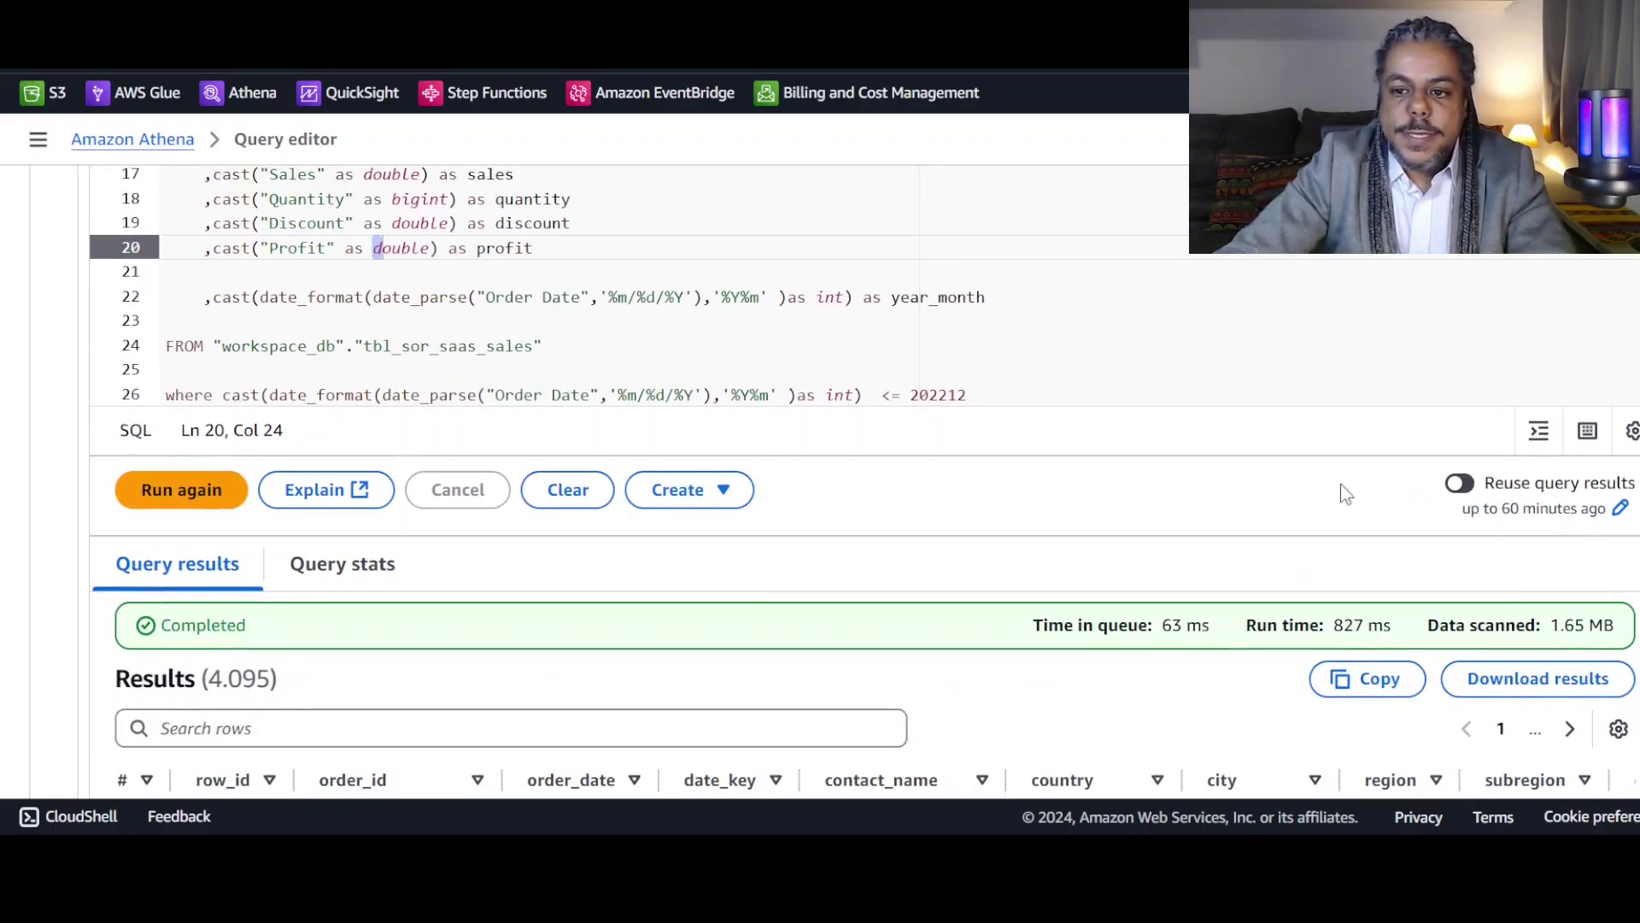
pyautogui.moveTo(1610, 634); pyautogui.dragTo(1430, 649)
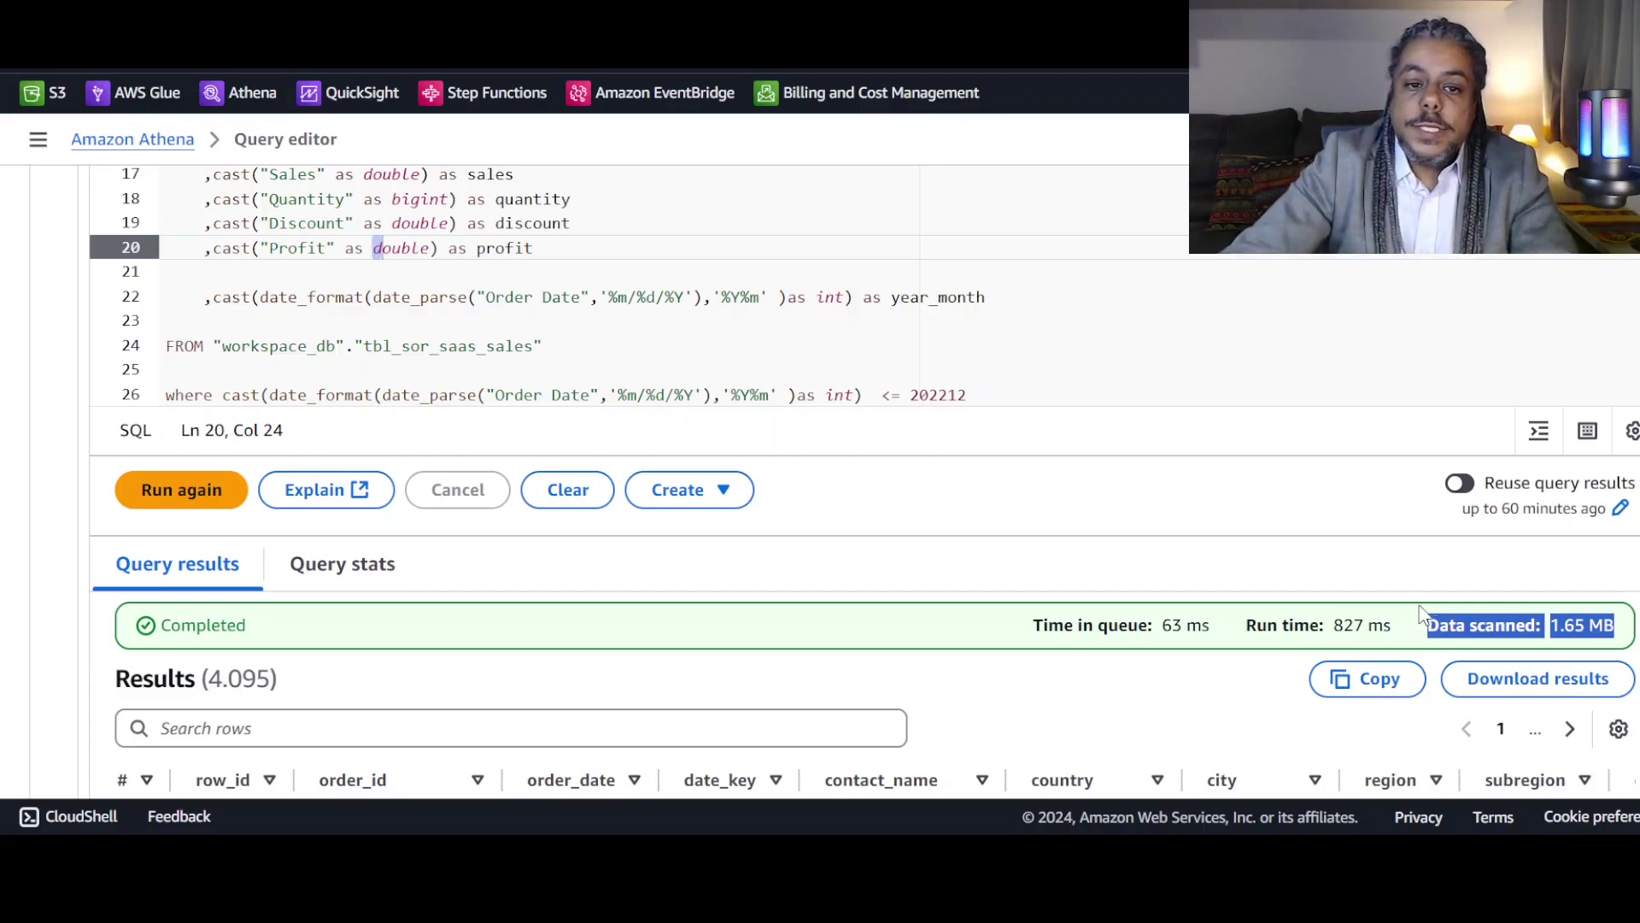
pyautogui.click(1008, 303)
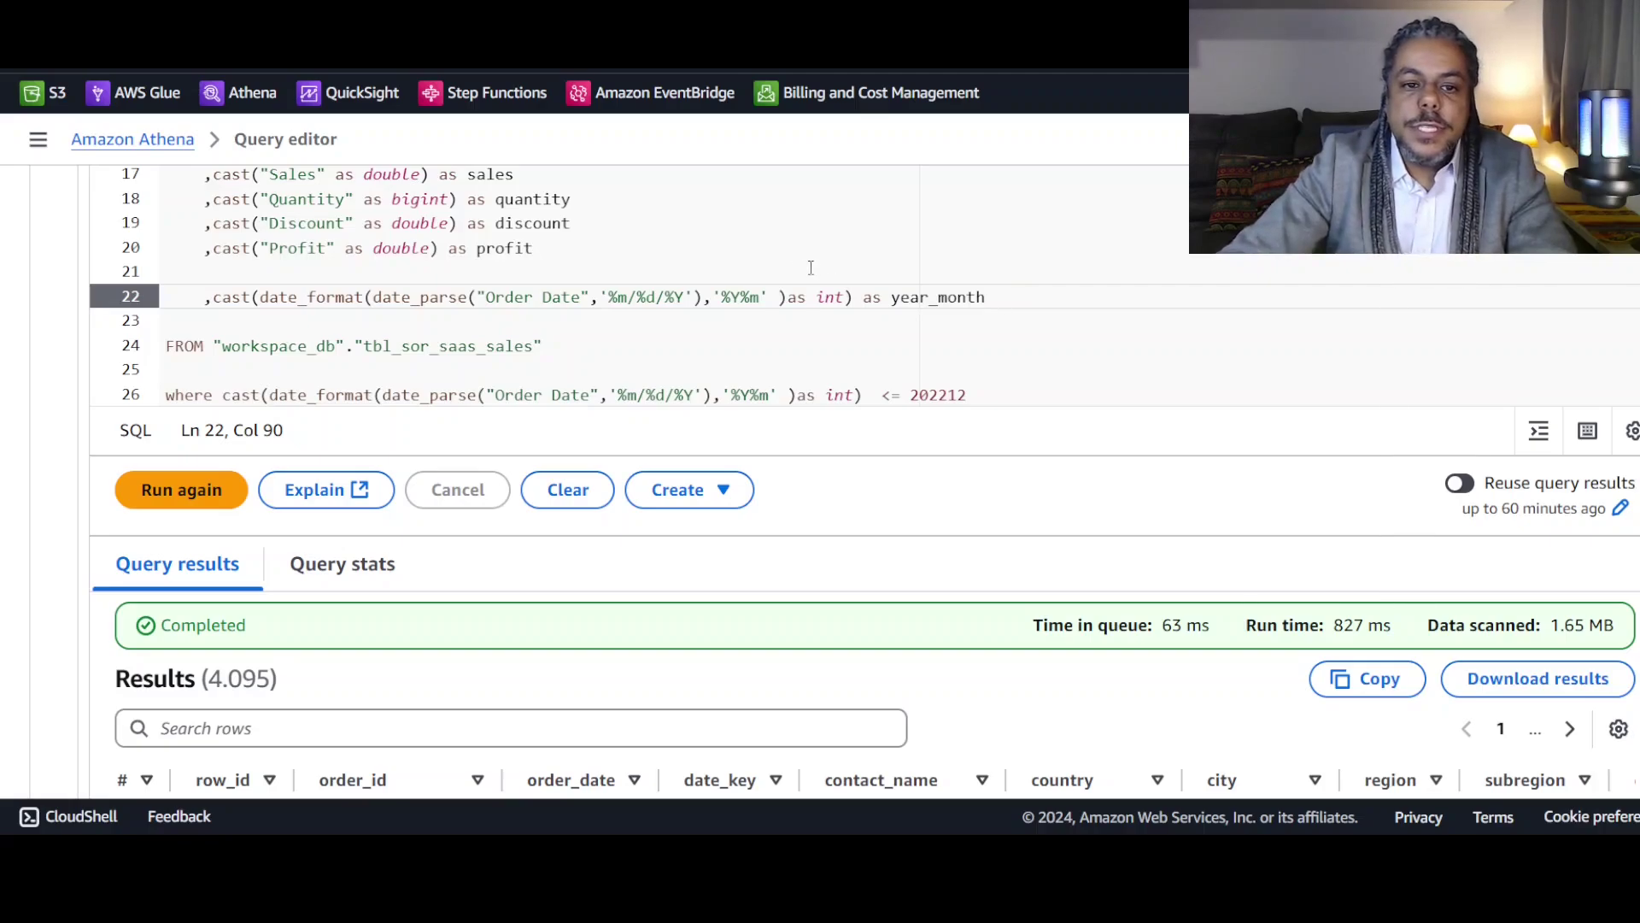
pyautogui.scroll(4, 747, 284)
pyautogui.scroll(3, 747, 284)
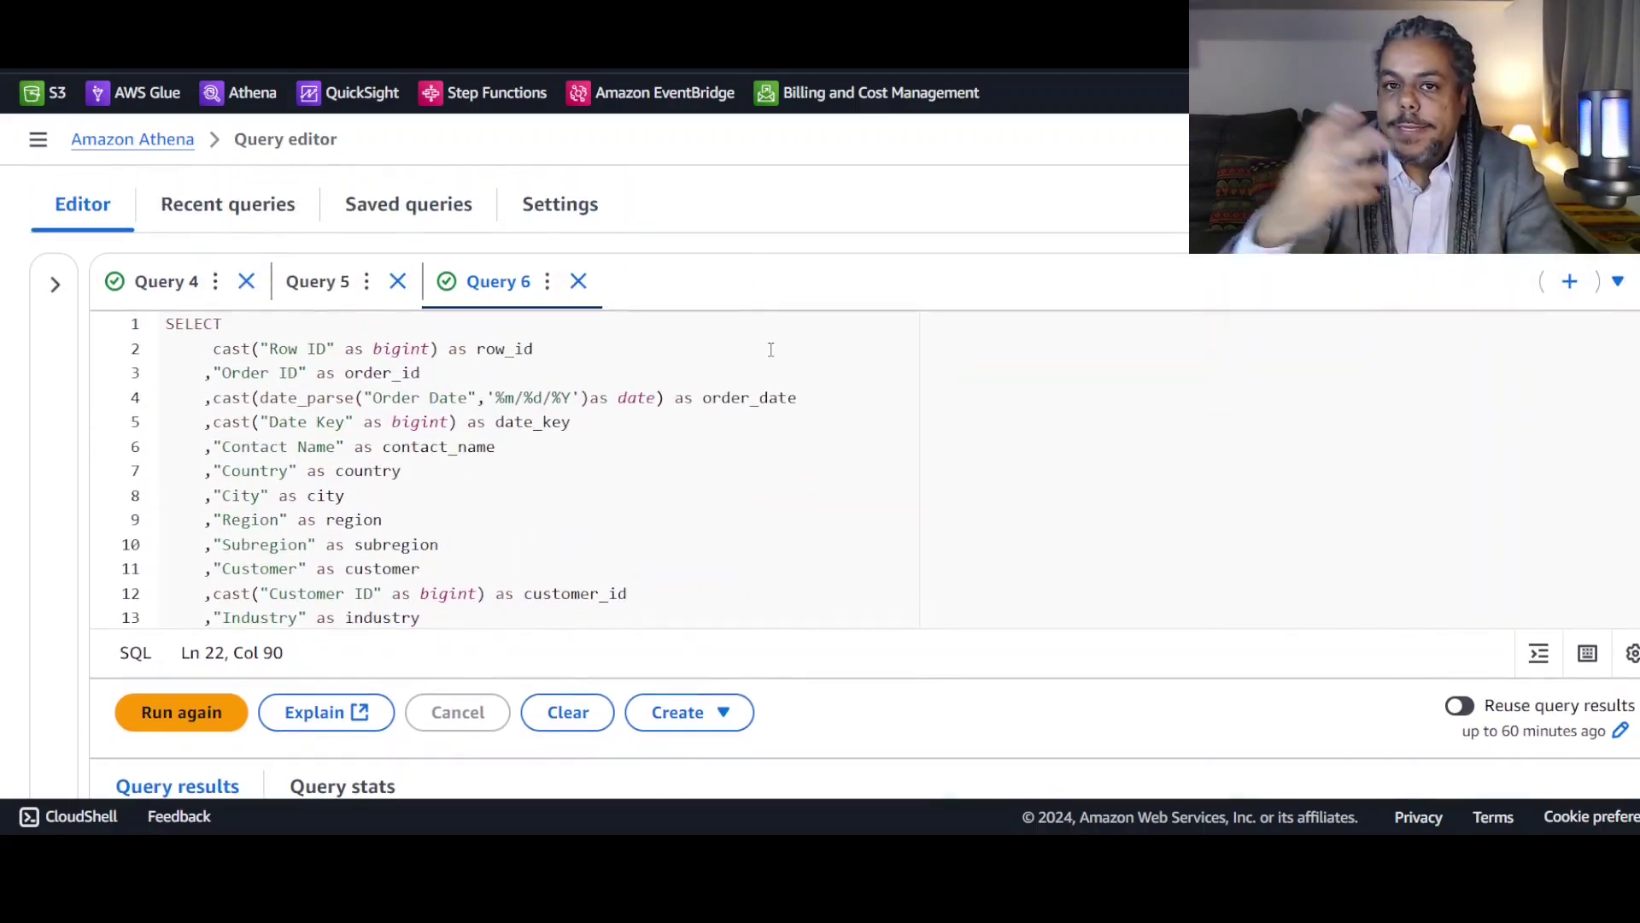
pyautogui.scroll(-8, 1176, 505)
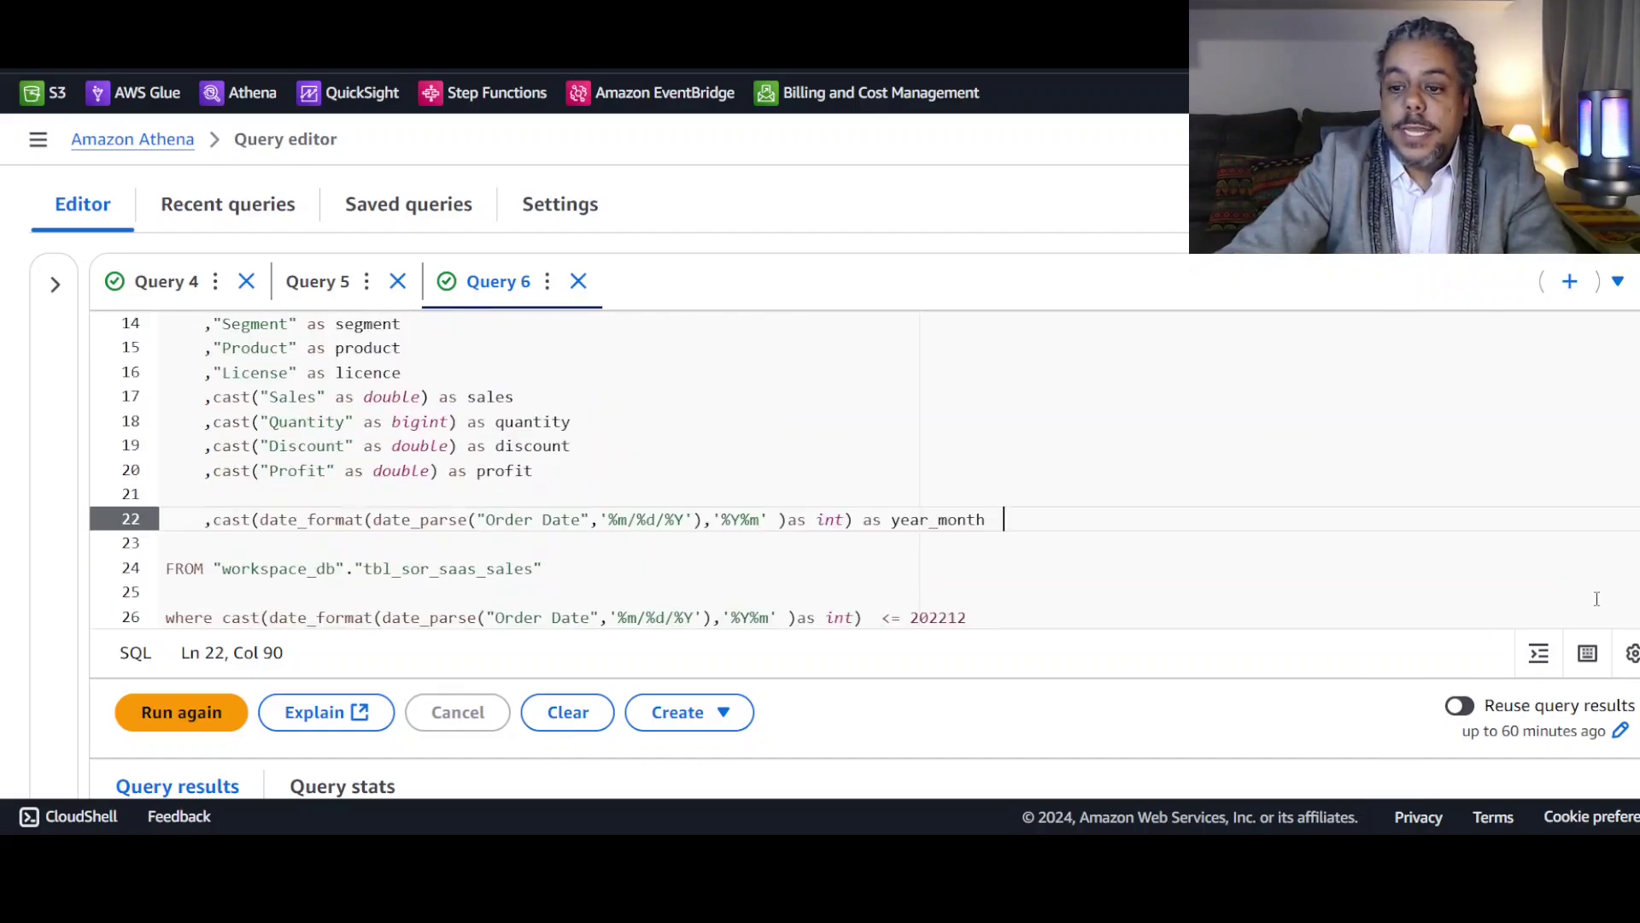
pyautogui.scroll(-1, 1630, 654)
pyautogui.moveTo(1623, 517); pyautogui.dragTo(1428, 517)
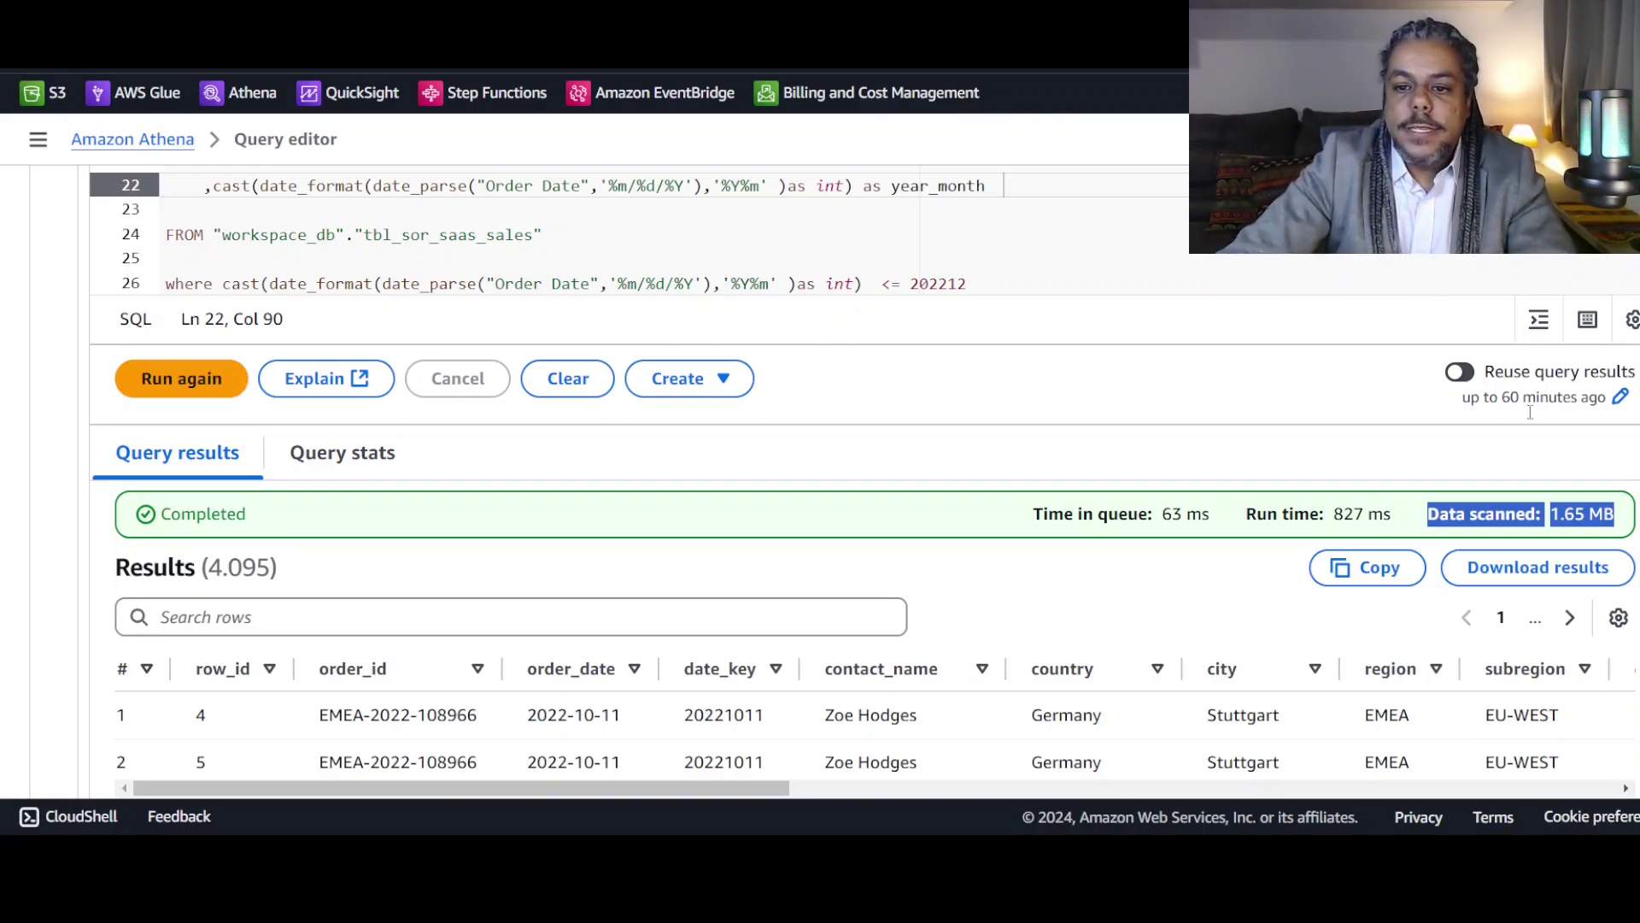
pyautogui.click(1275, 260)
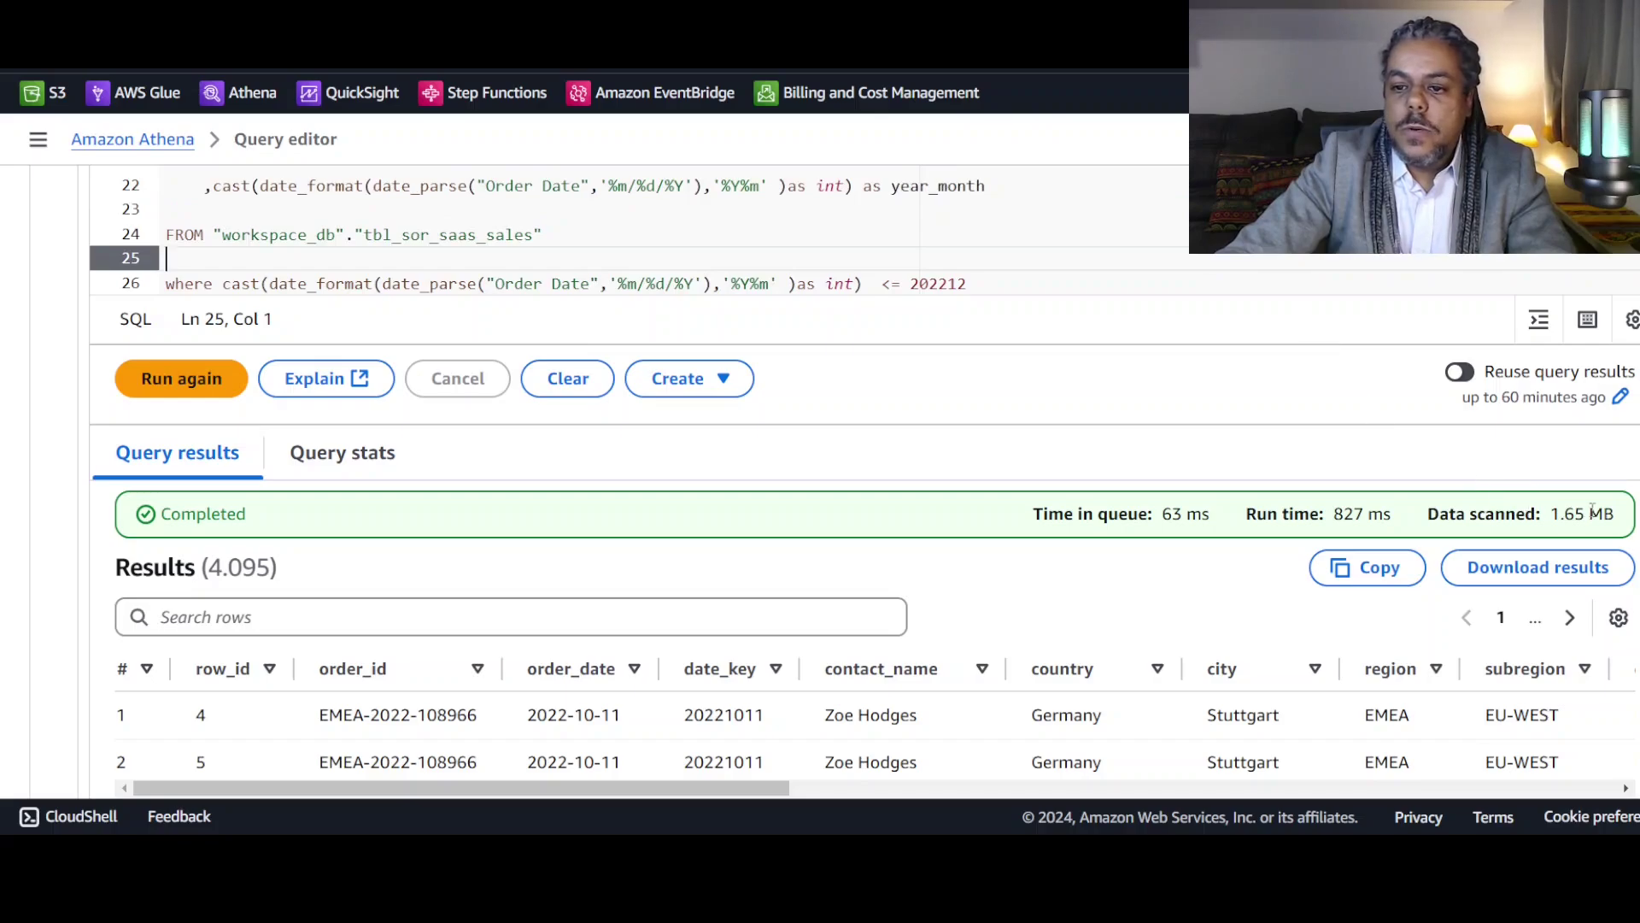
pyautogui.moveTo(1616, 518); pyautogui.dragTo(1430, 516)
# Look through the result rows and across all columns of the query output.
pyautogui.scroll(-4, 1158, 386)
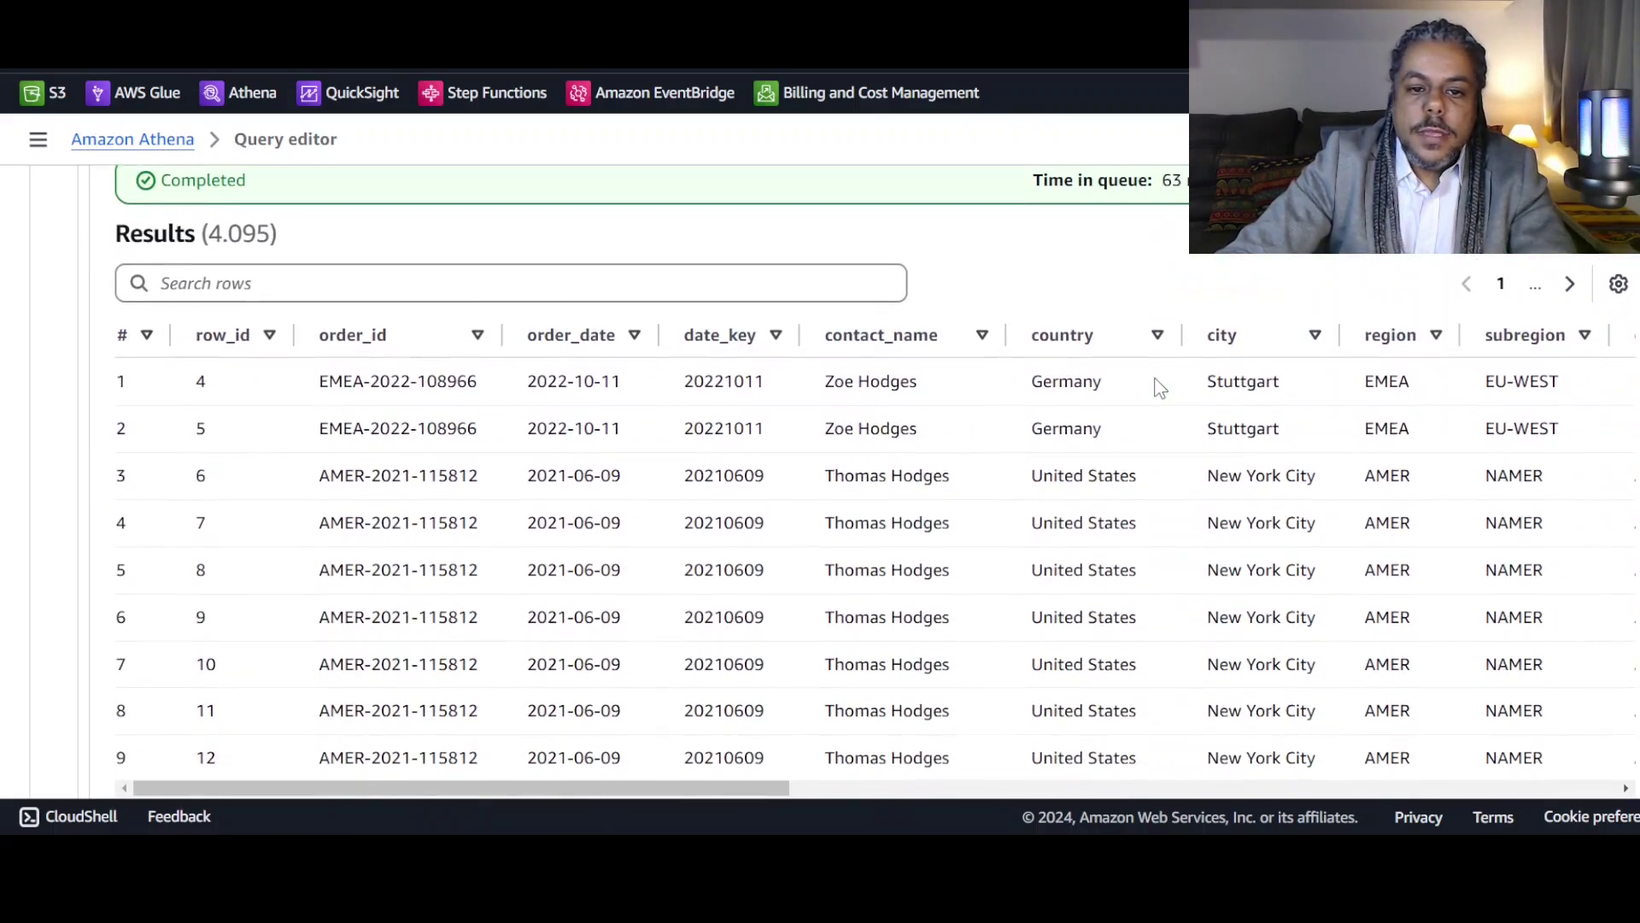
pyautogui.scroll(-1, 1159, 388)
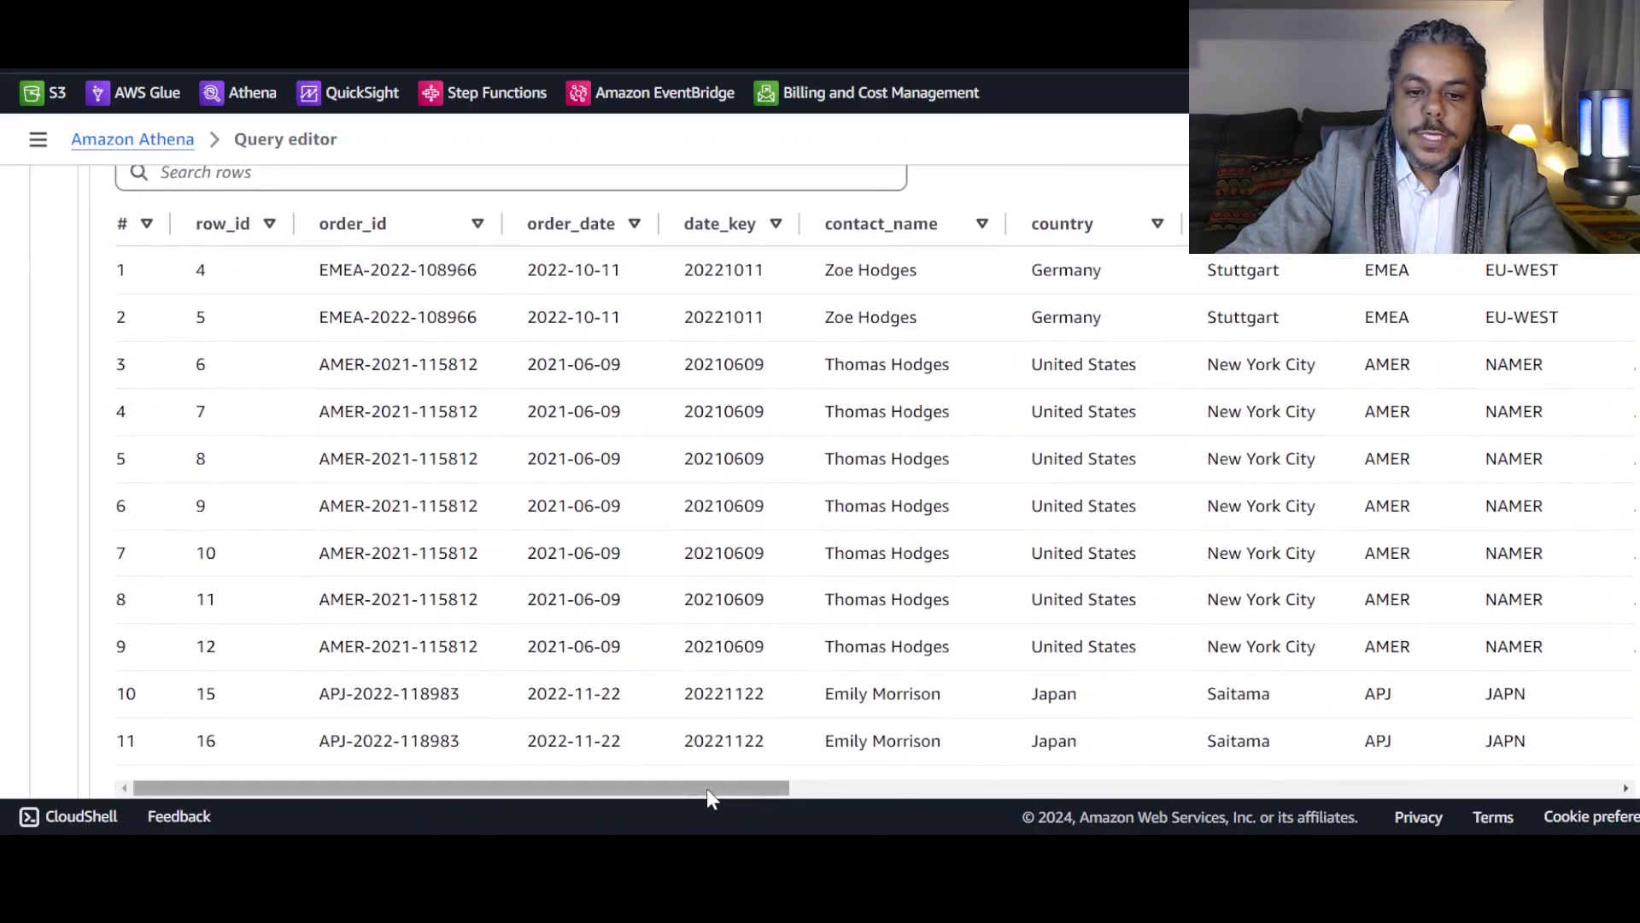
pyautogui.moveTo(713, 789); pyautogui.dragTo(1012, 807)
pyautogui.moveTo(1149, 818); pyautogui.dragTo(466, 773)
pyautogui.scroll(5, 445, 683)
pyautogui.scroll(3, 422, 579)
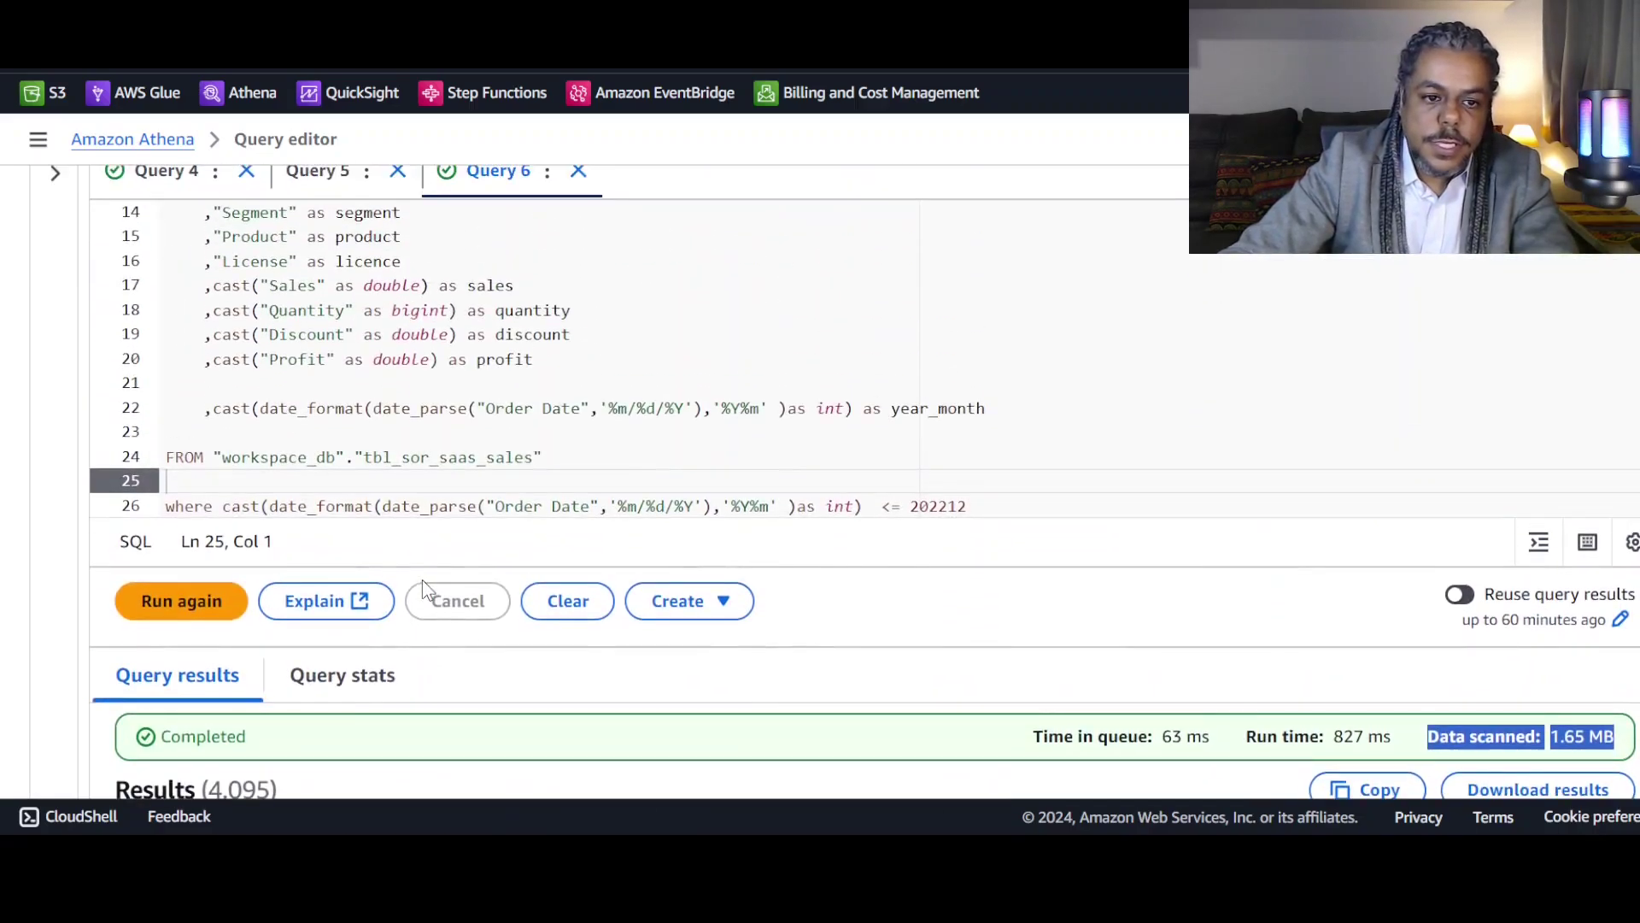
# Examine the year_month expression built from Order Date and check the year_month column in the query output.
pyautogui.moveTo(991, 411); pyautogui.dragTo(899, 410)
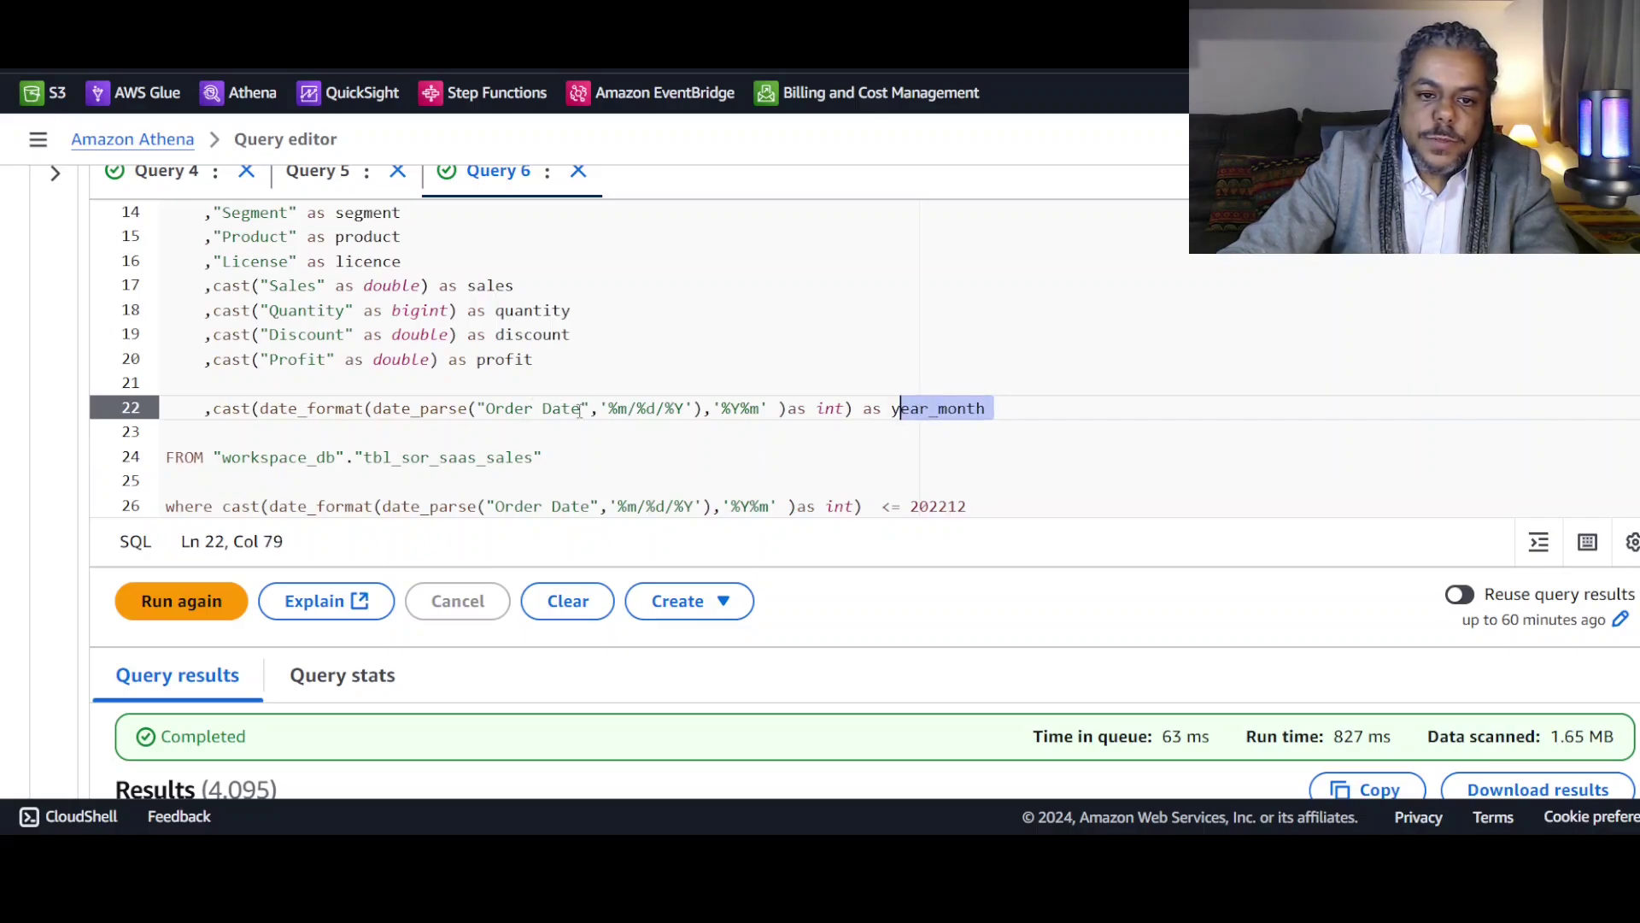
pyautogui.moveTo(580, 410); pyautogui.dragTo(486, 411)
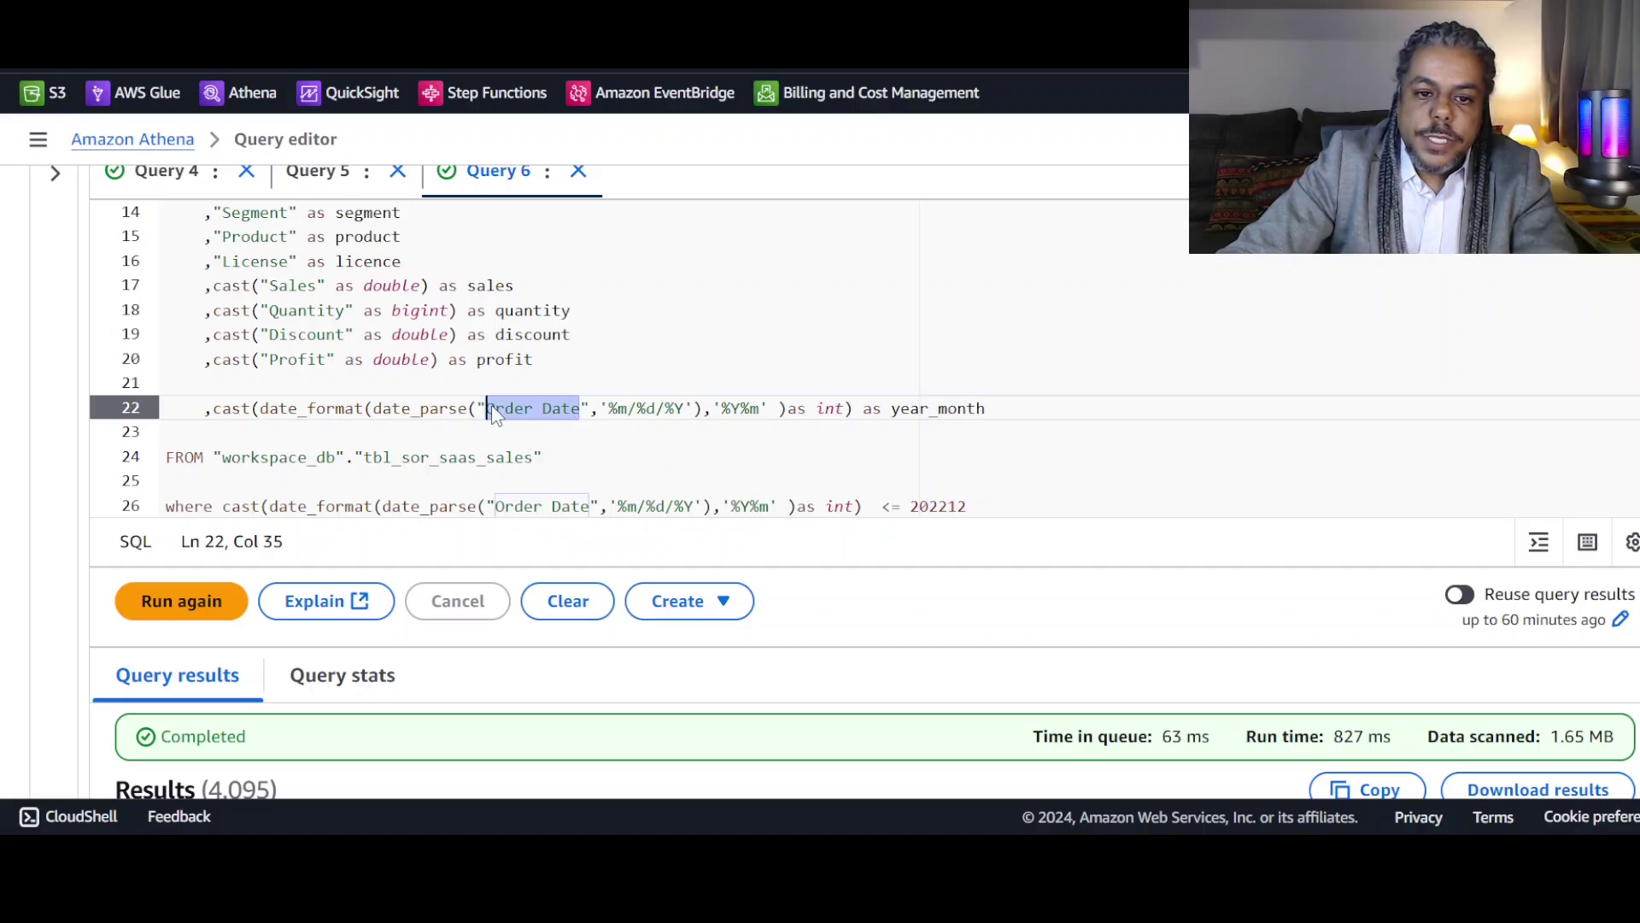
pyautogui.moveTo(691, 409); pyautogui.dragTo(480, 407)
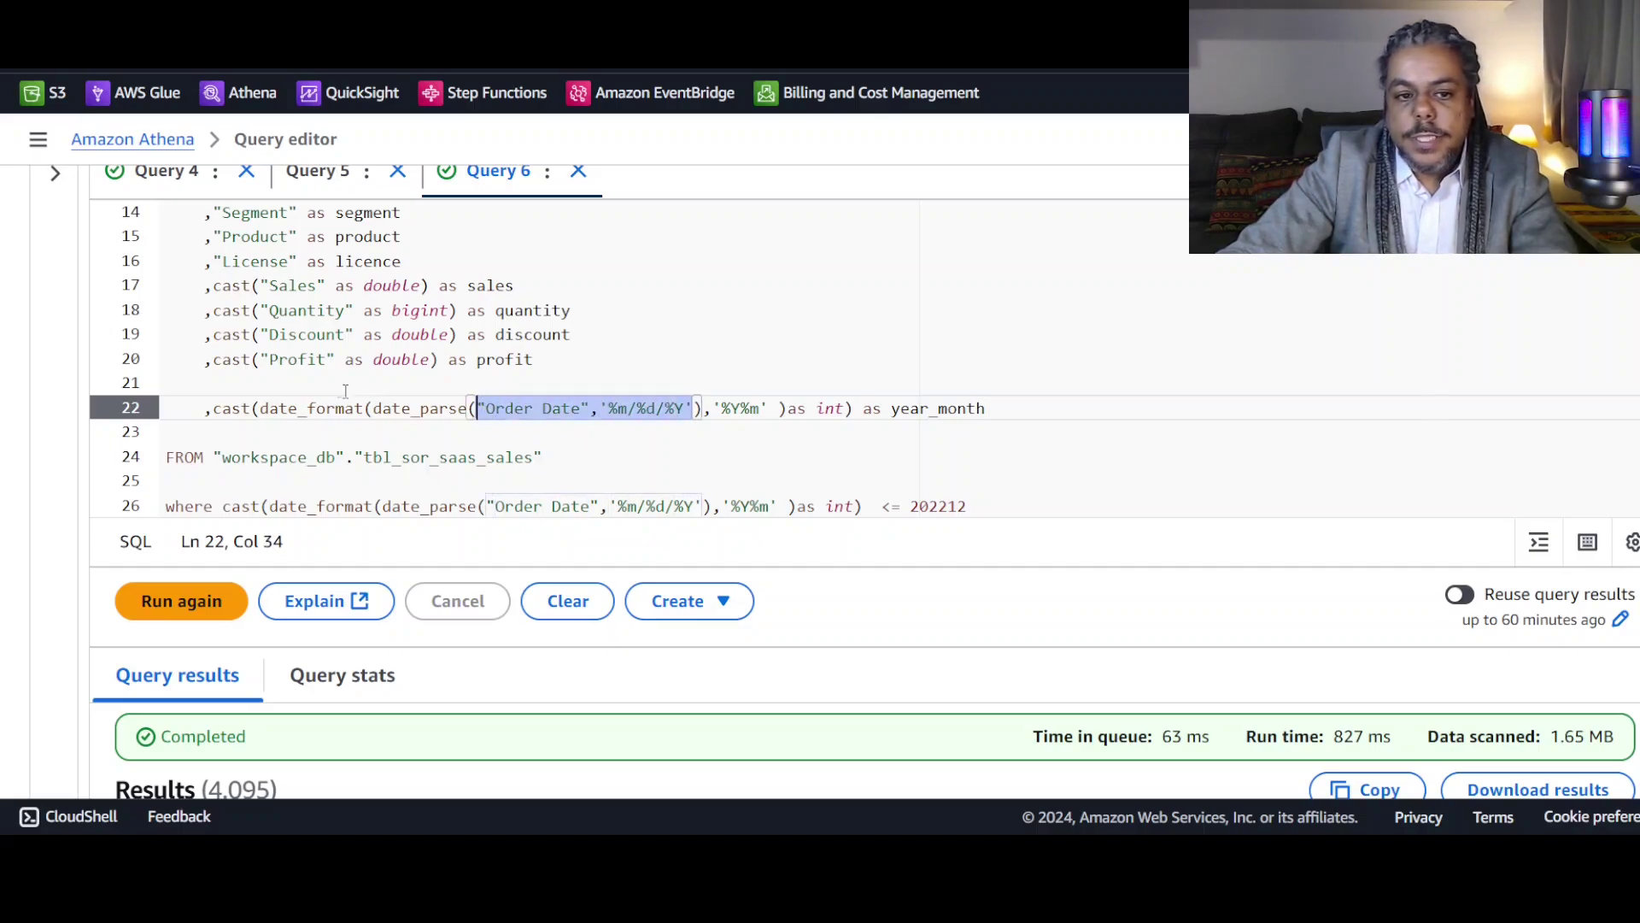
pyautogui.moveTo(260, 408); pyautogui.dragTo(337, 409)
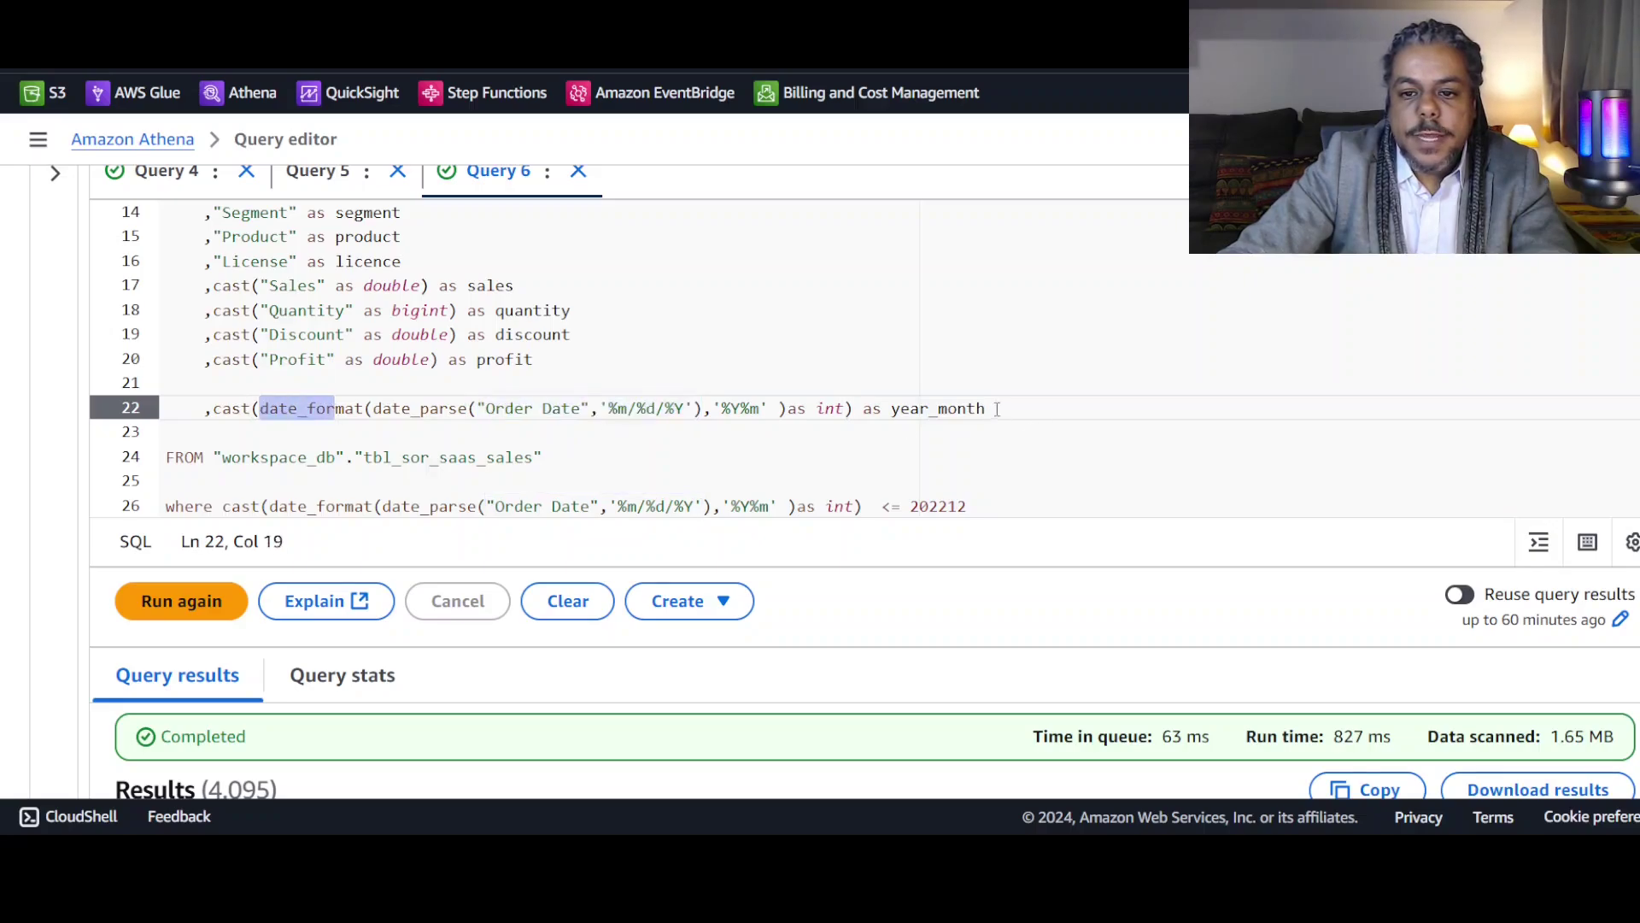
pyautogui.scroll(-4, 1085, 466)
pyautogui.moveTo(769, 792); pyautogui.dragTo(1597, 790)
pyautogui.moveTo(1576, 623); pyautogui.dragTo(1501, 615)
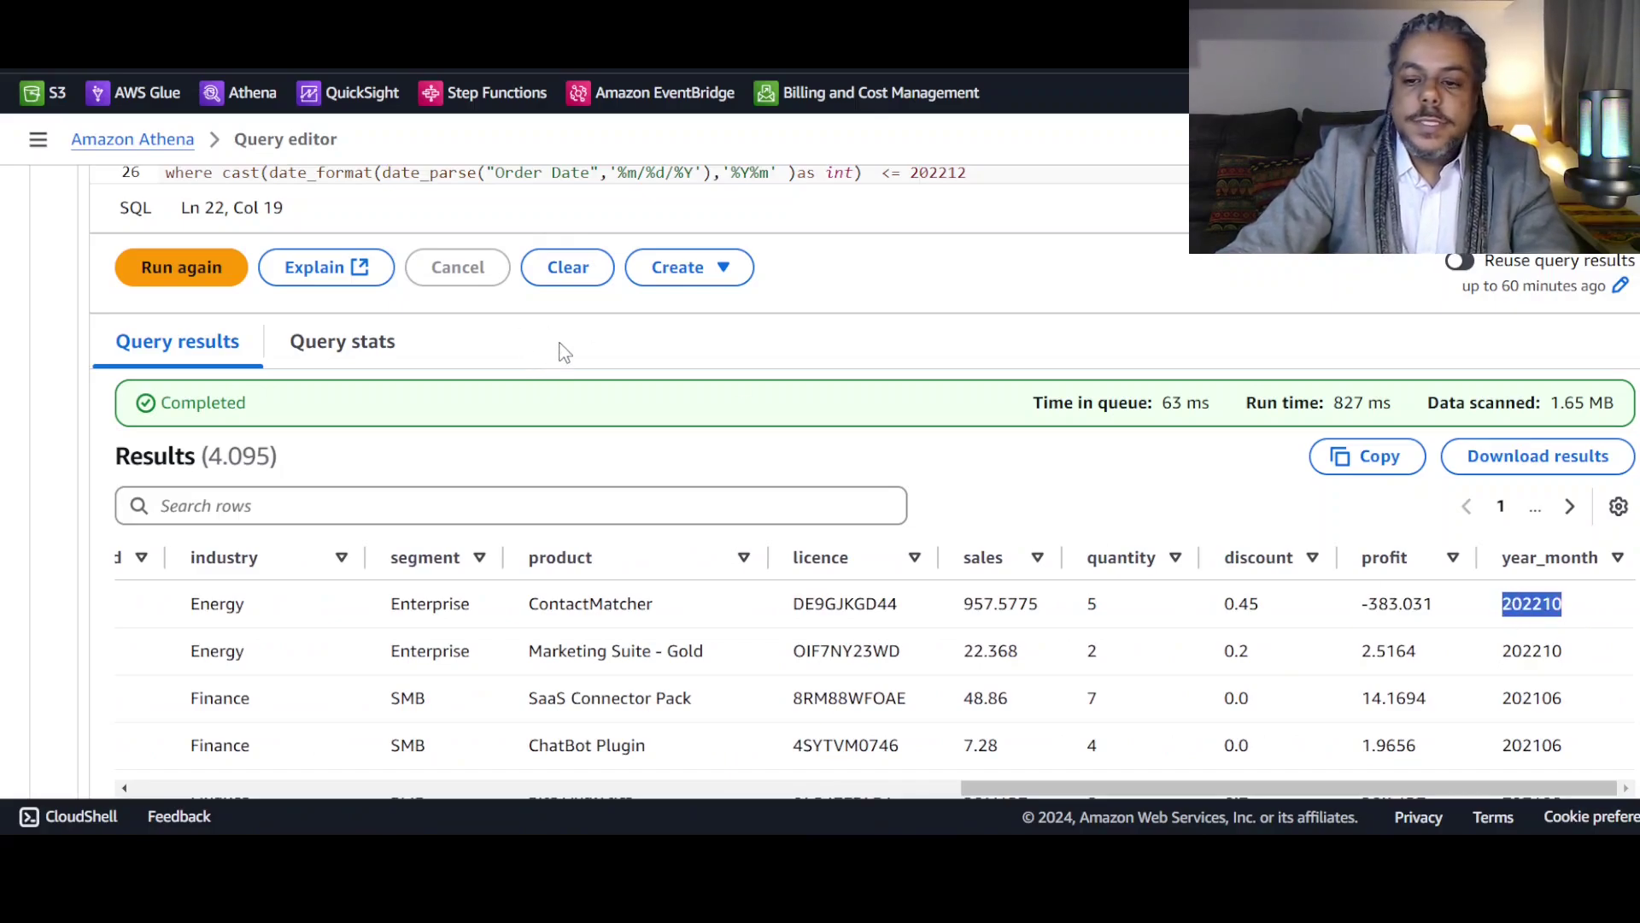
# Look through the result rows back to the first columns and review the query text from SELECT to FROM.
pyautogui.scroll(-8, 564, 419)
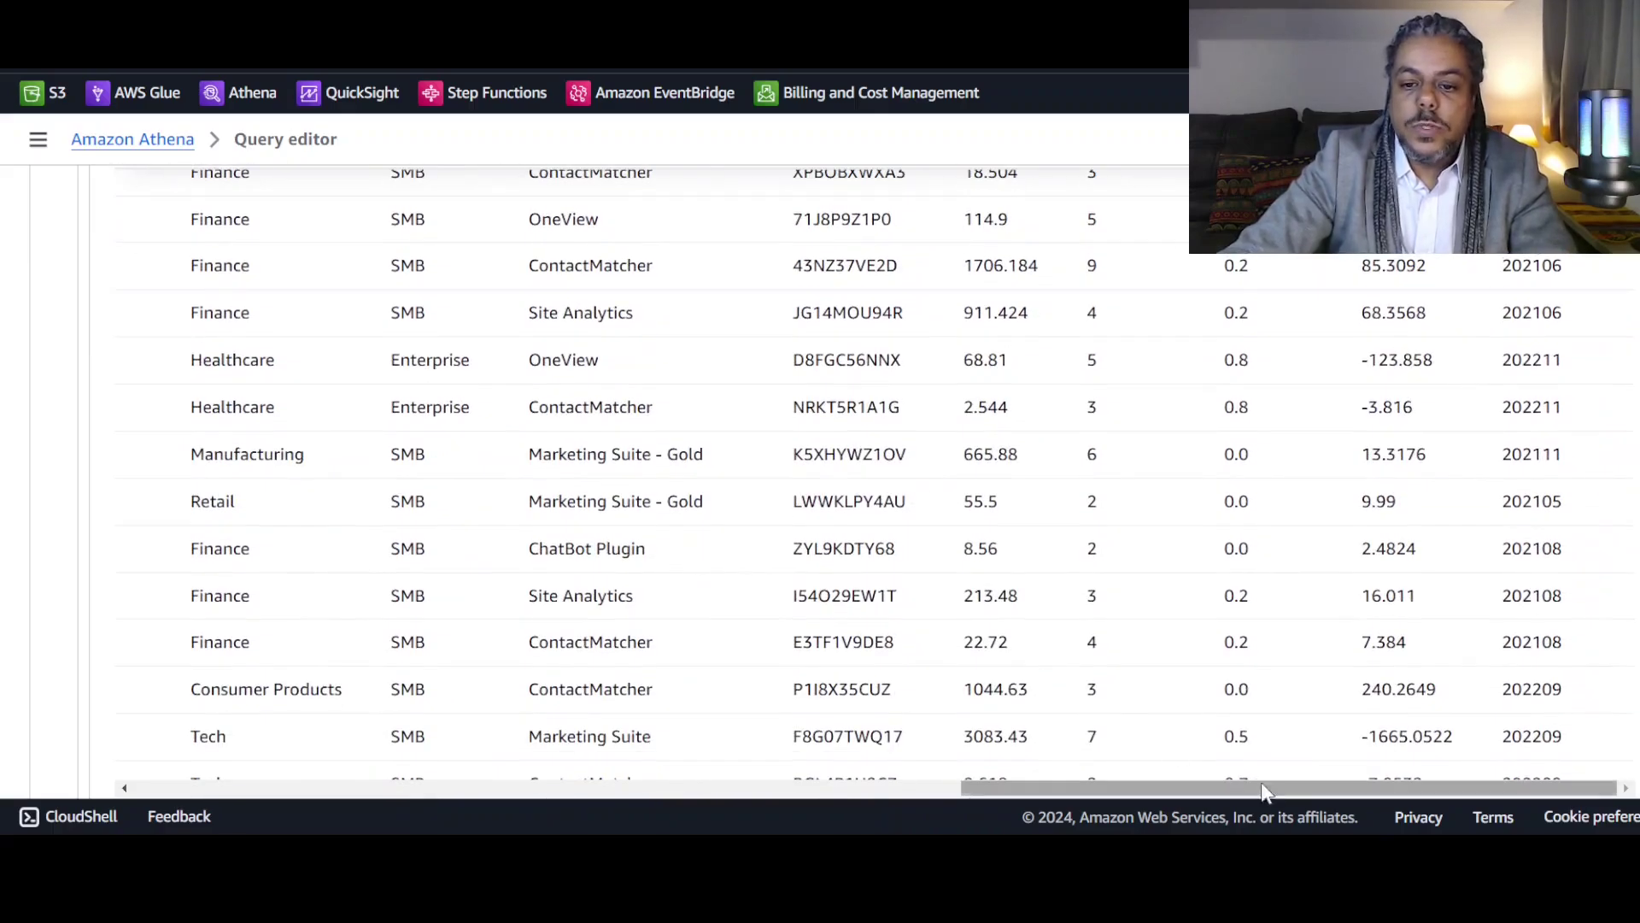
pyautogui.moveTo(1264, 788); pyautogui.dragTo(352, 733)
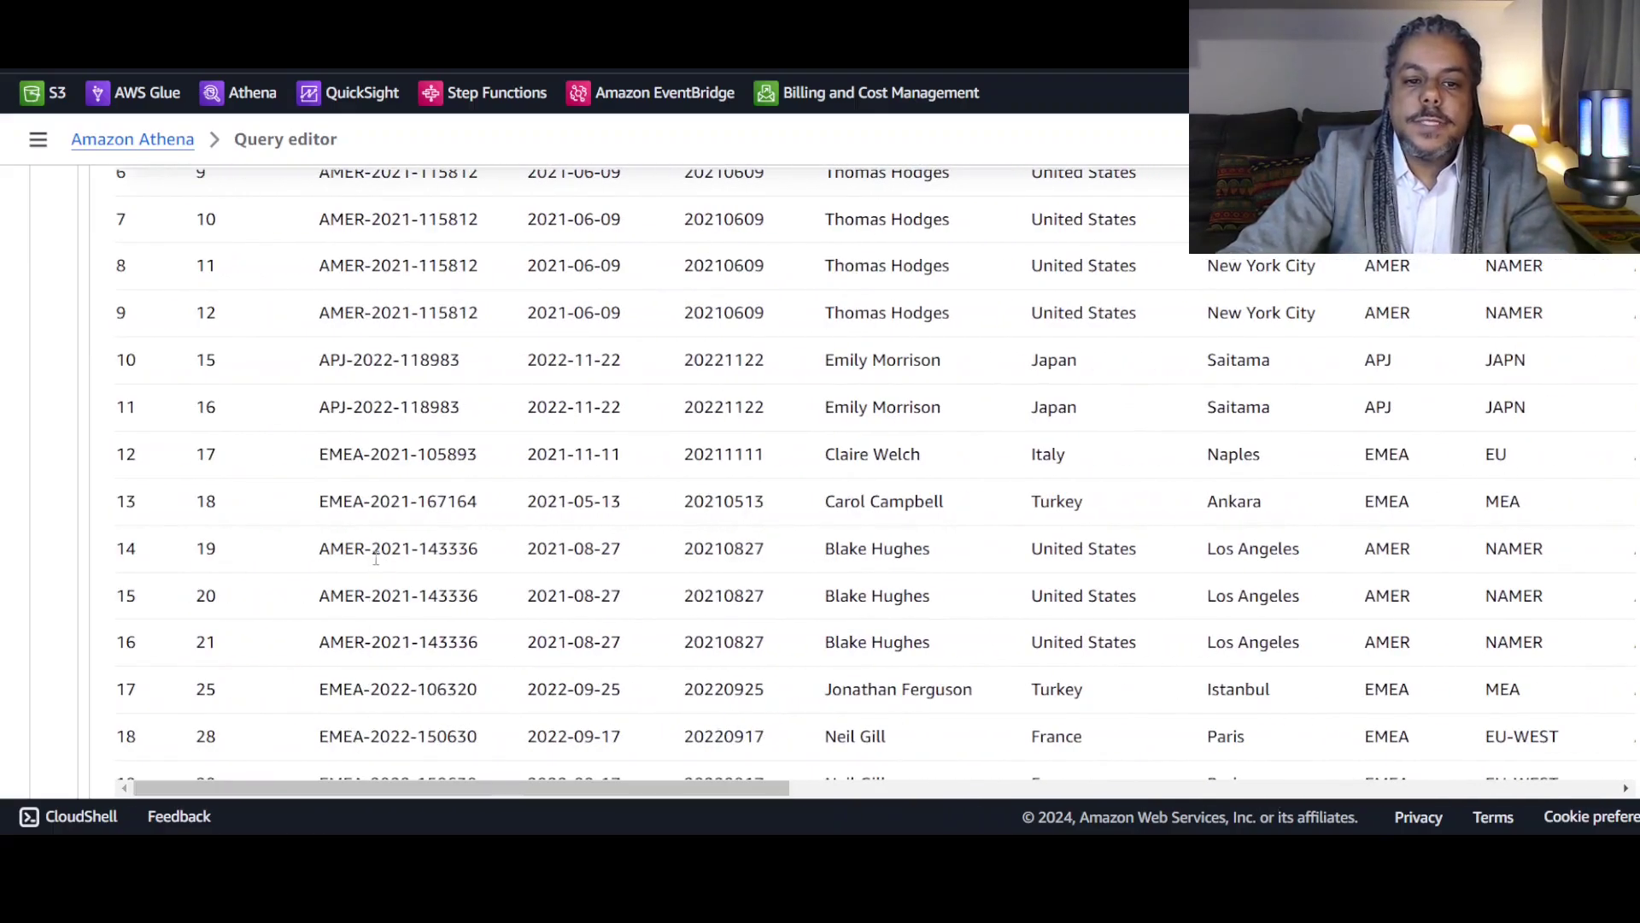
pyautogui.scroll(10, 376, 633)
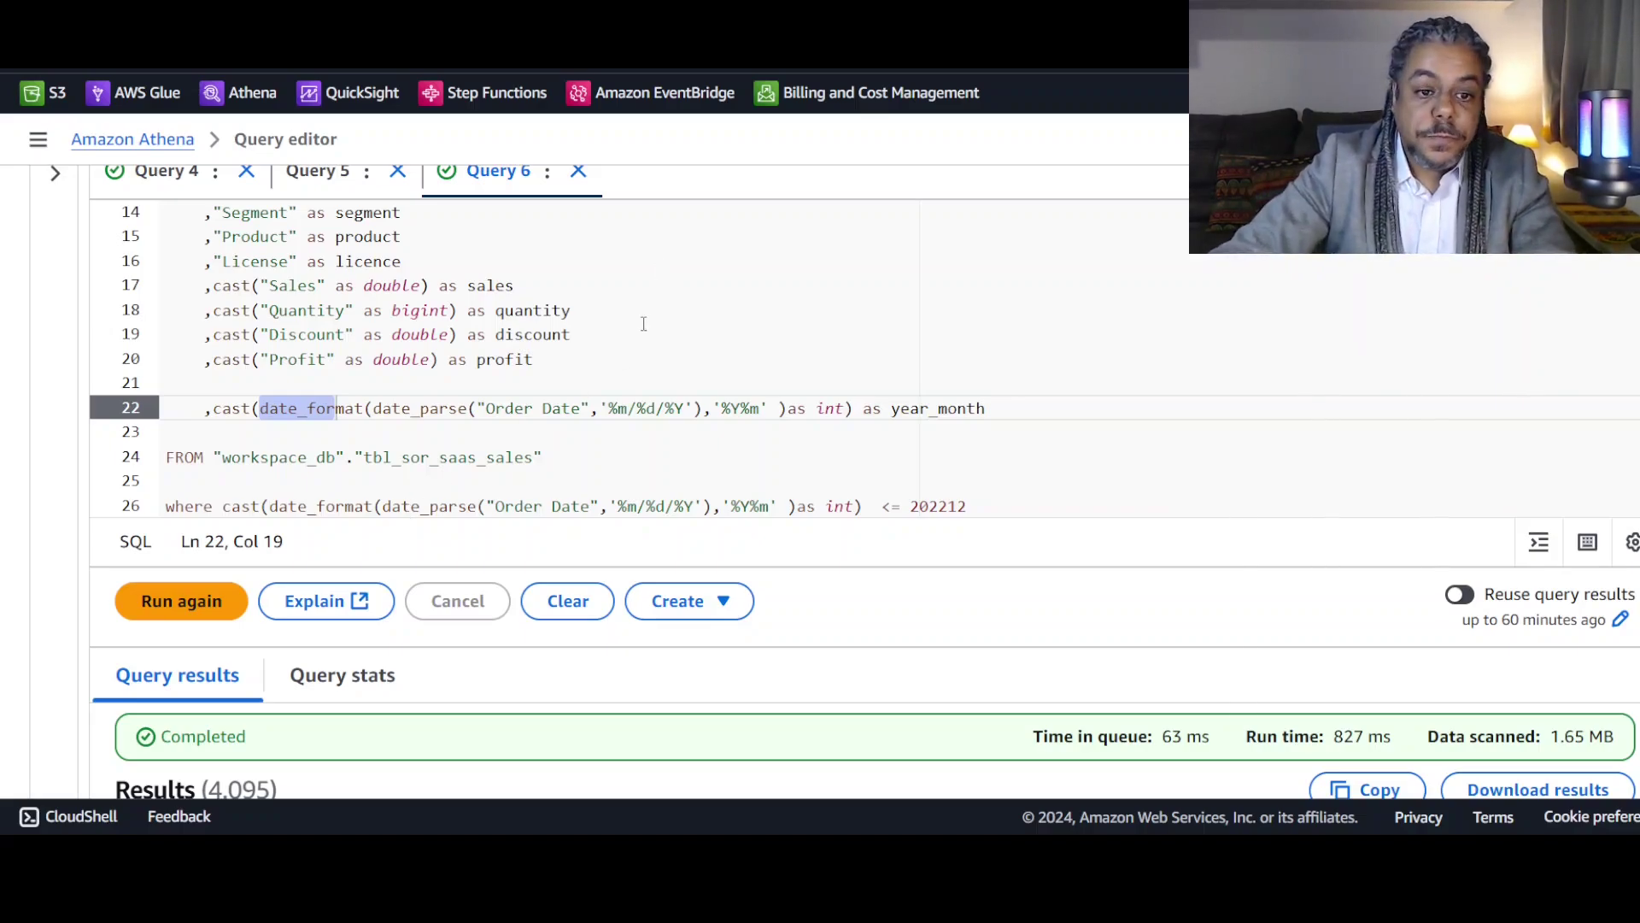
pyautogui.scroll(5, 644, 323)
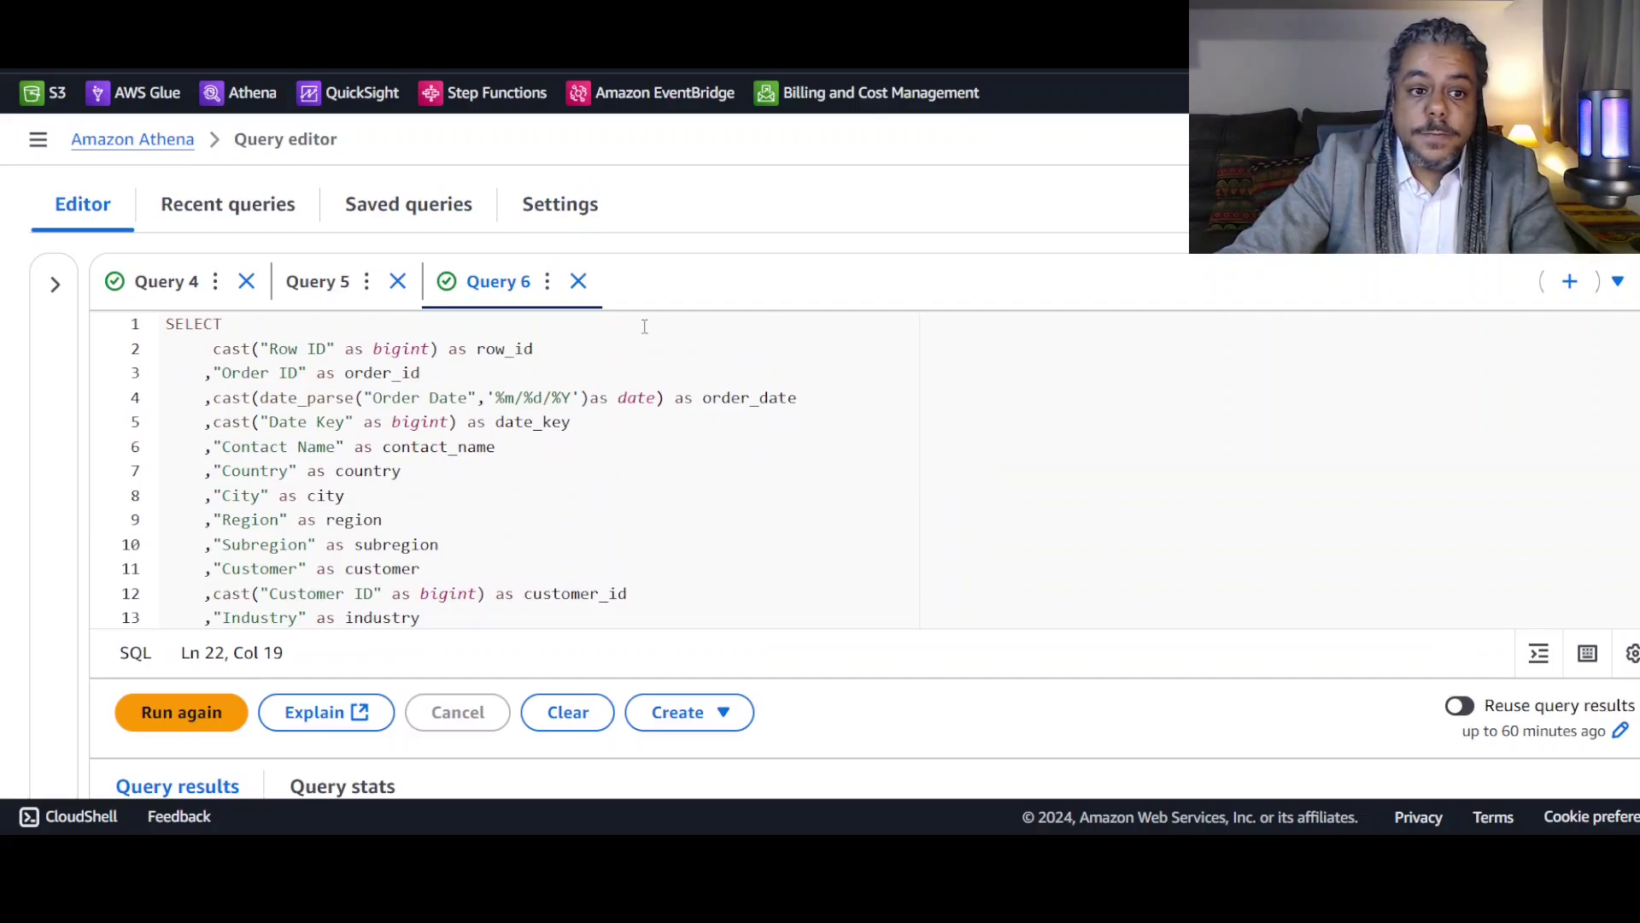
pyautogui.scroll(-4, 643, 350)
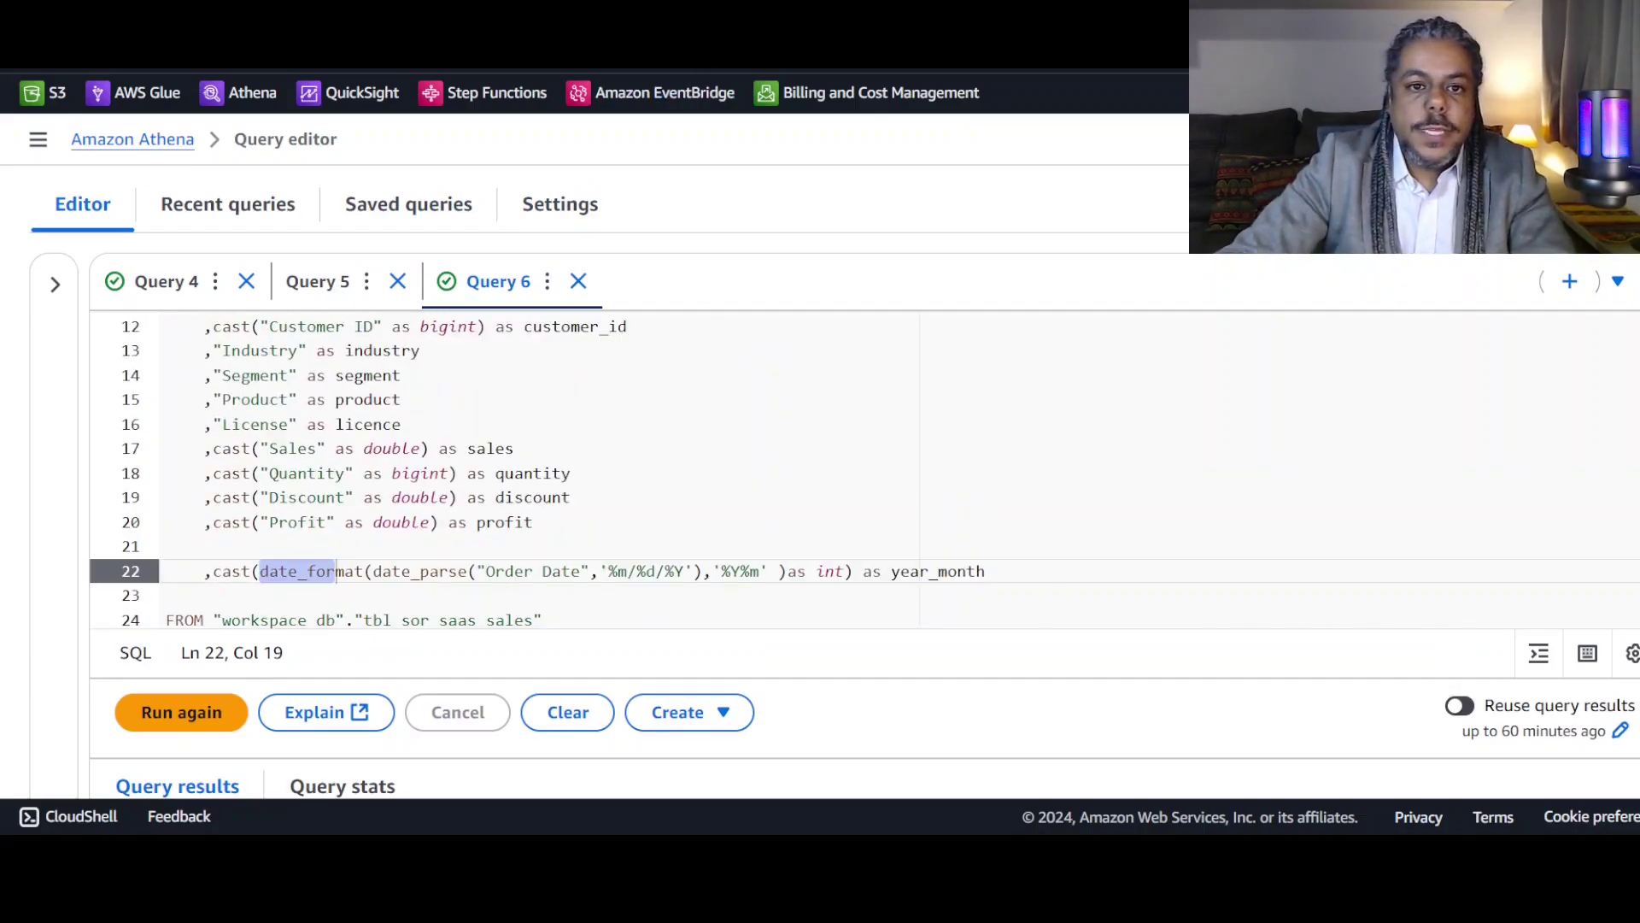
# Insert six blank lines above the SELECT statement.
pyautogui.hotkey('ctrl', 'Home')
pyautogui.press('Return')
pyautogui.press('Return')
pyautogui.press('Return')
pyautogui.press('Return')
pyautogui.press('Return')
pyautogui.press('Return')
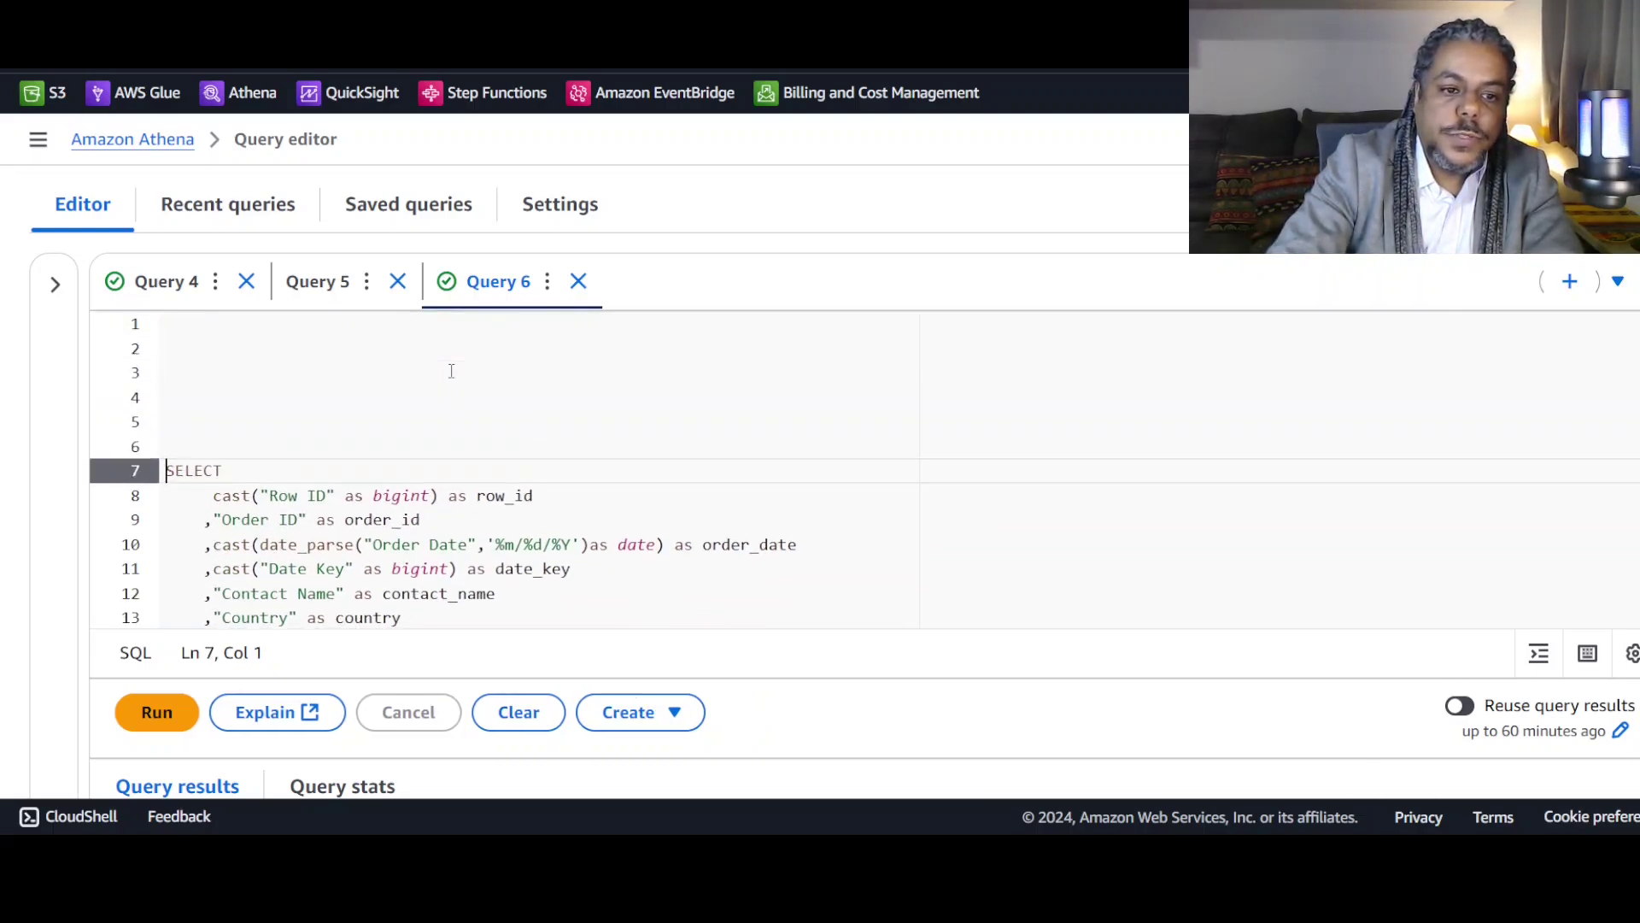
# Enter the target table name workspace_db.tbl_spec_saas_sales_icb on the first line of the query.
pyautogui.press('Up')
pyautogui.press('Up')
pyautogui.press('Up')
pyautogui.press('Up')
pyautogui.press('Up')
pyautogui.press('Up')
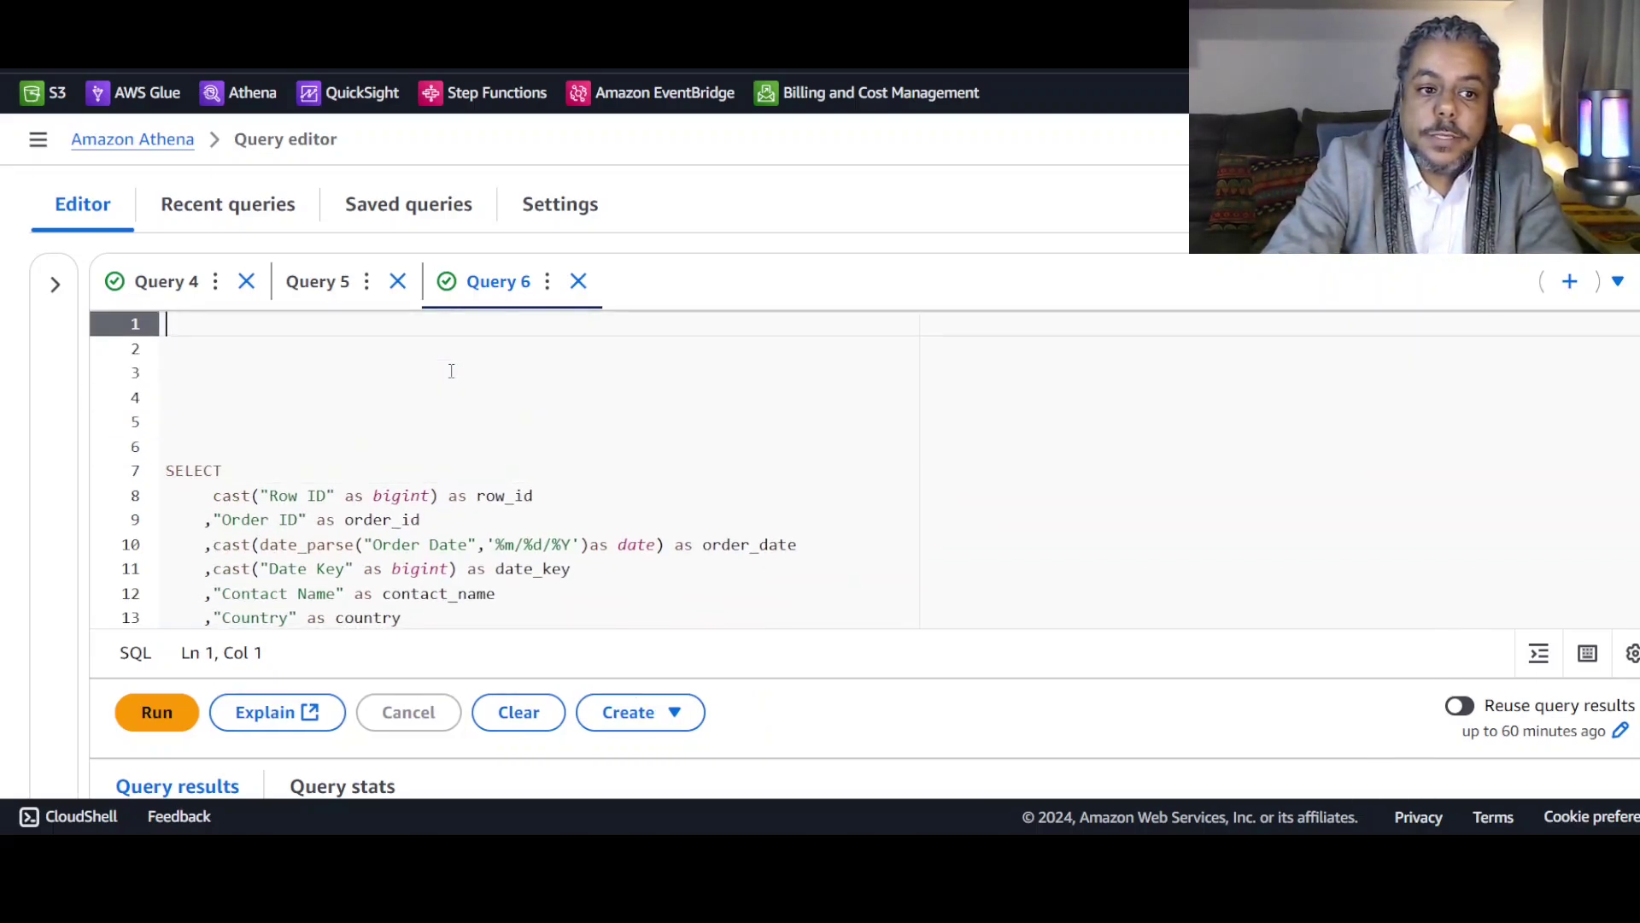
pyautogui.write('workspace_db.tbl_spec_saas_sales_icb')
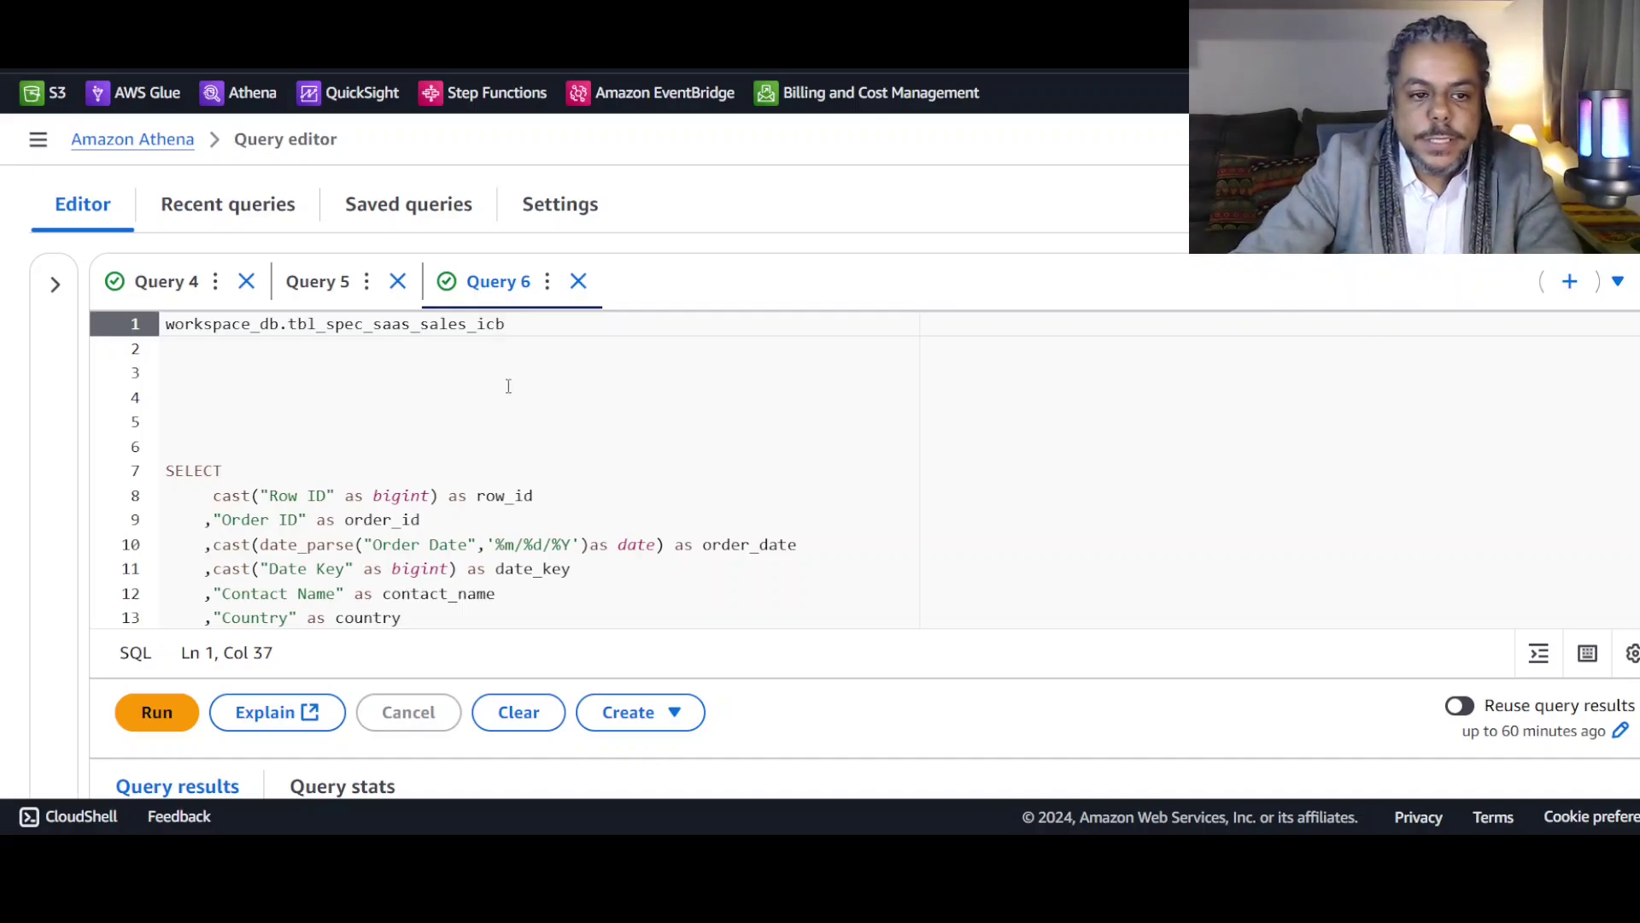
# Examine the parts of the target table name, including the spec prefix and the icb suffix.
pyautogui.moveTo(506, 324); pyautogui.dragTo(364, 324)
pyautogui.click(316, 324)
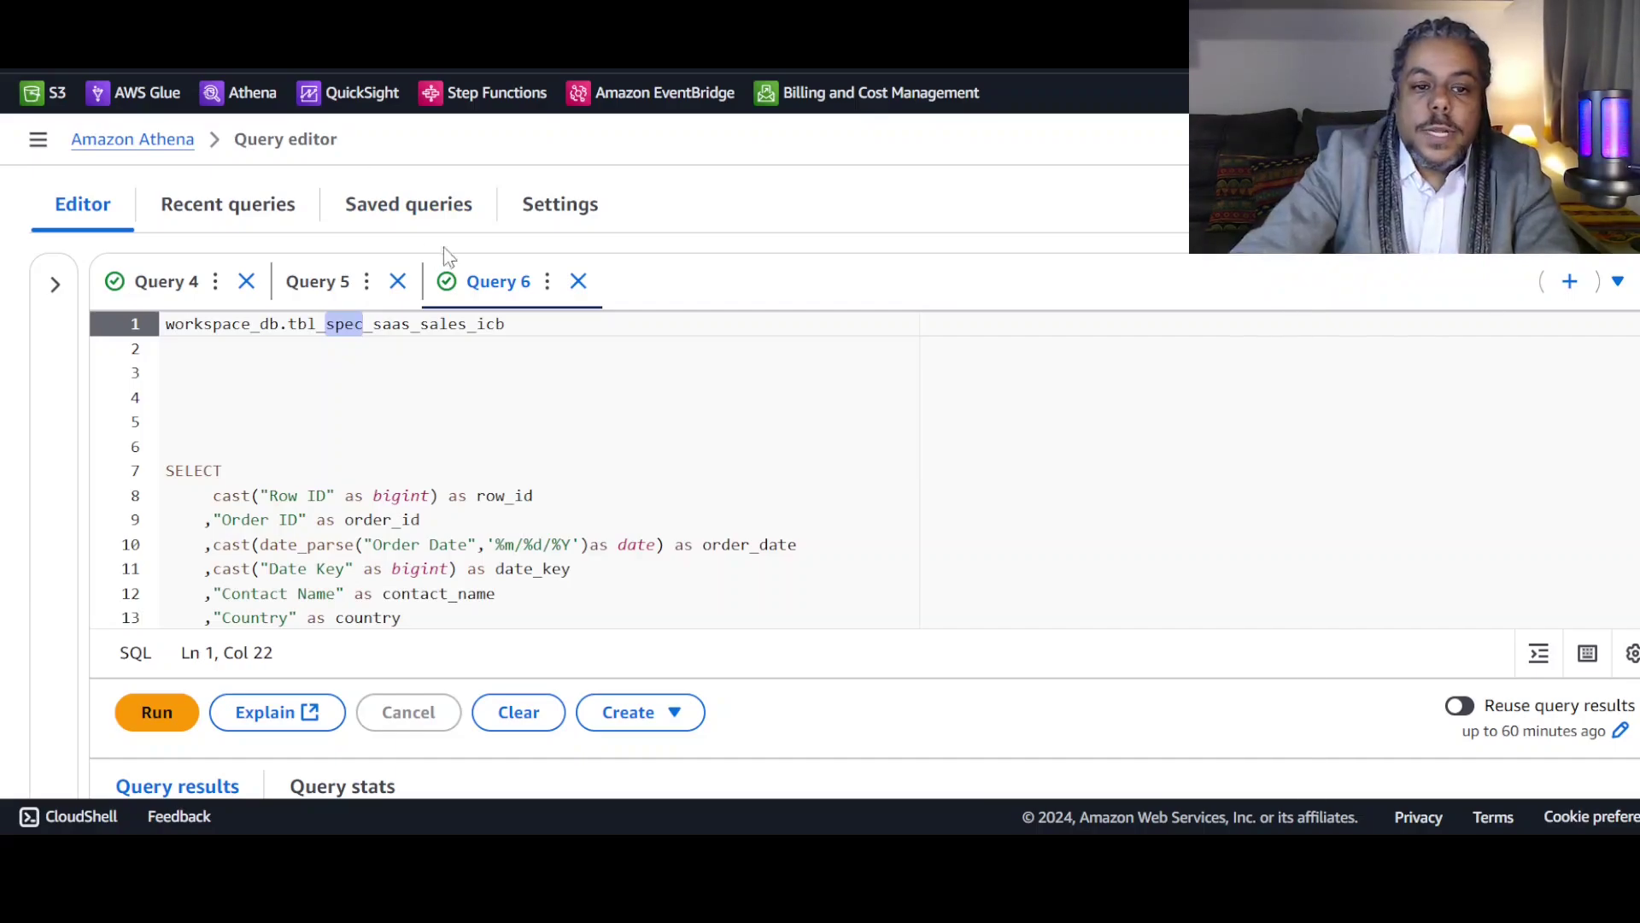
pyautogui.click(510, 324)
pyautogui.moveTo(510, 324); pyautogui.dragTo(288, 324)
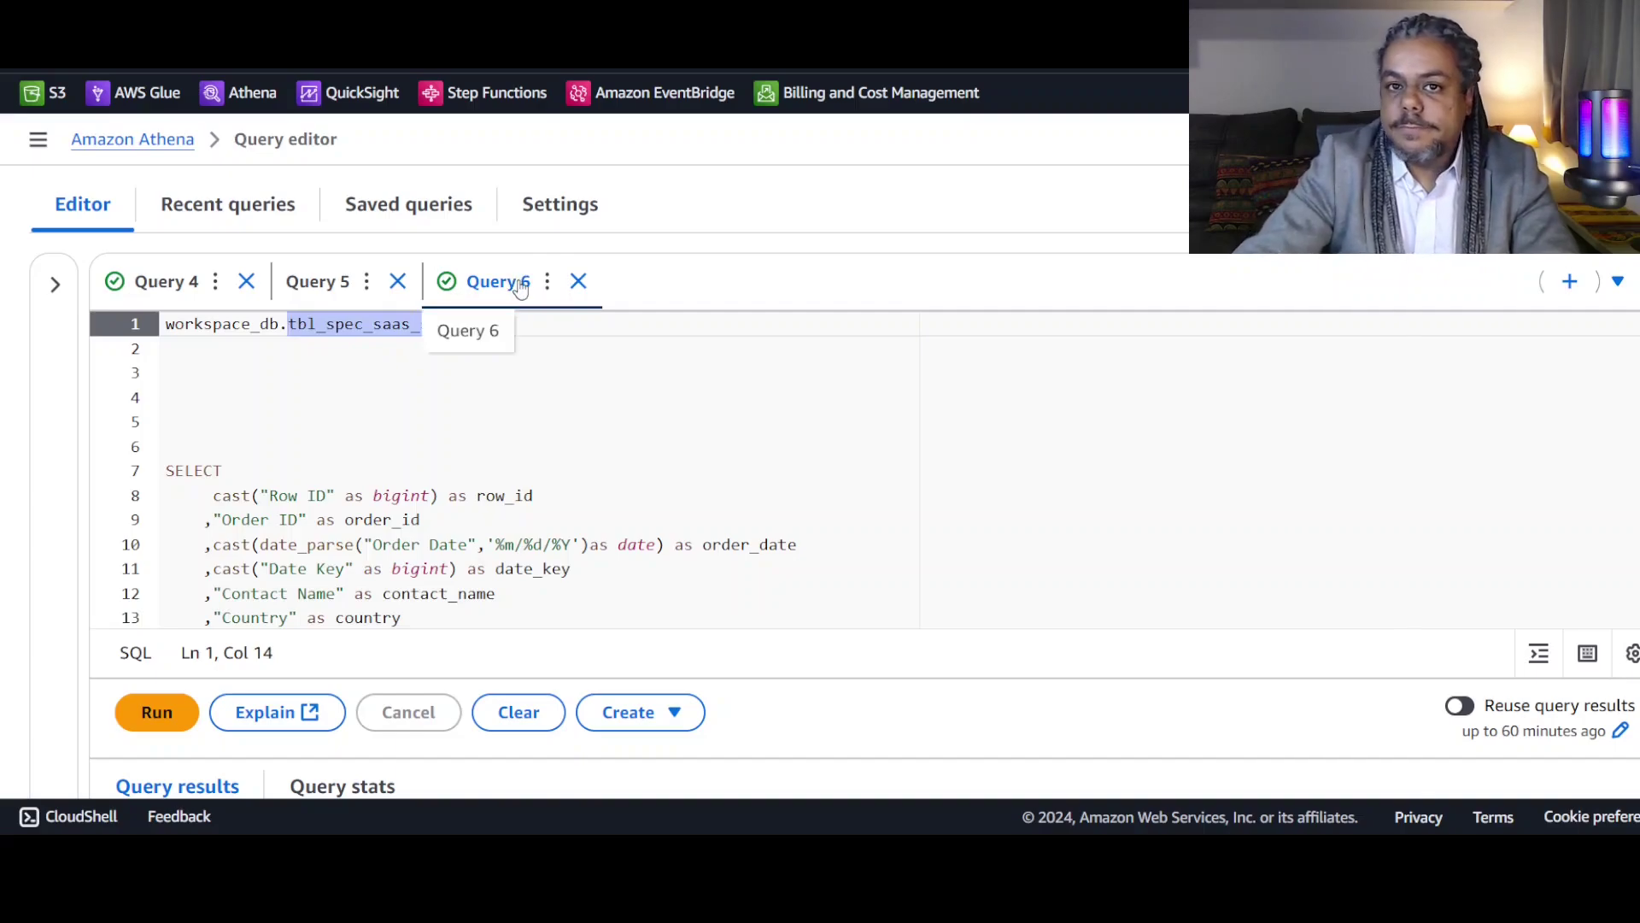
# Check the source table in the FROM clause and go back over the SELECT columns.
pyautogui.click(590, 372)
pyautogui.scroll(-10, 591, 372)
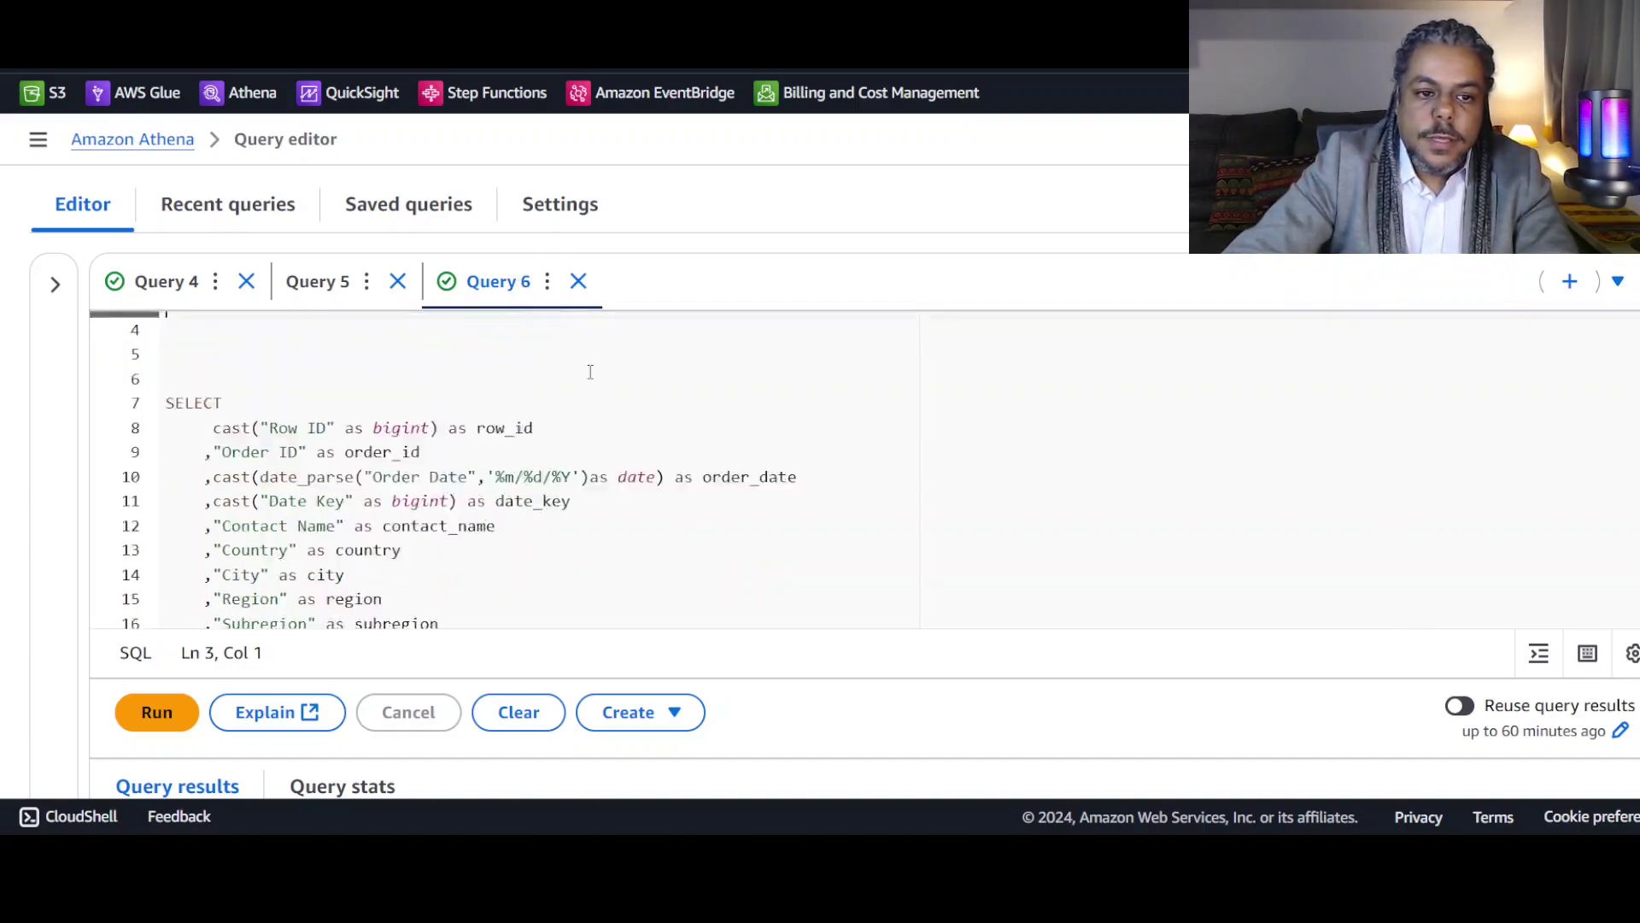
pyautogui.scroll(5, 591, 357)
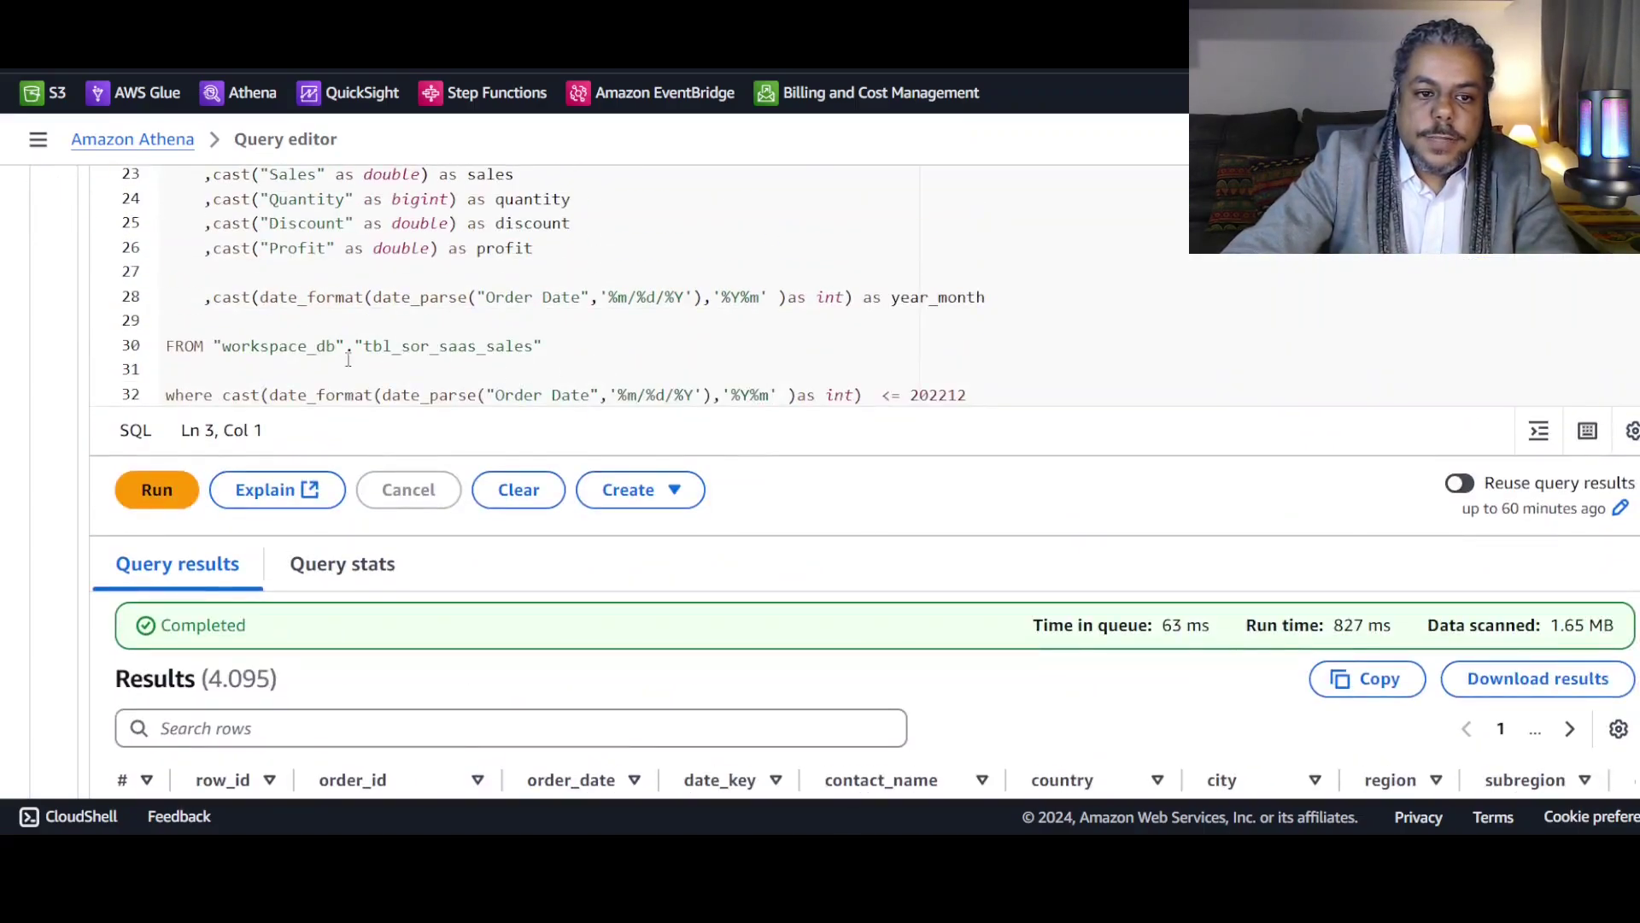
pyautogui.moveTo(364, 347); pyautogui.dragTo(475, 349)
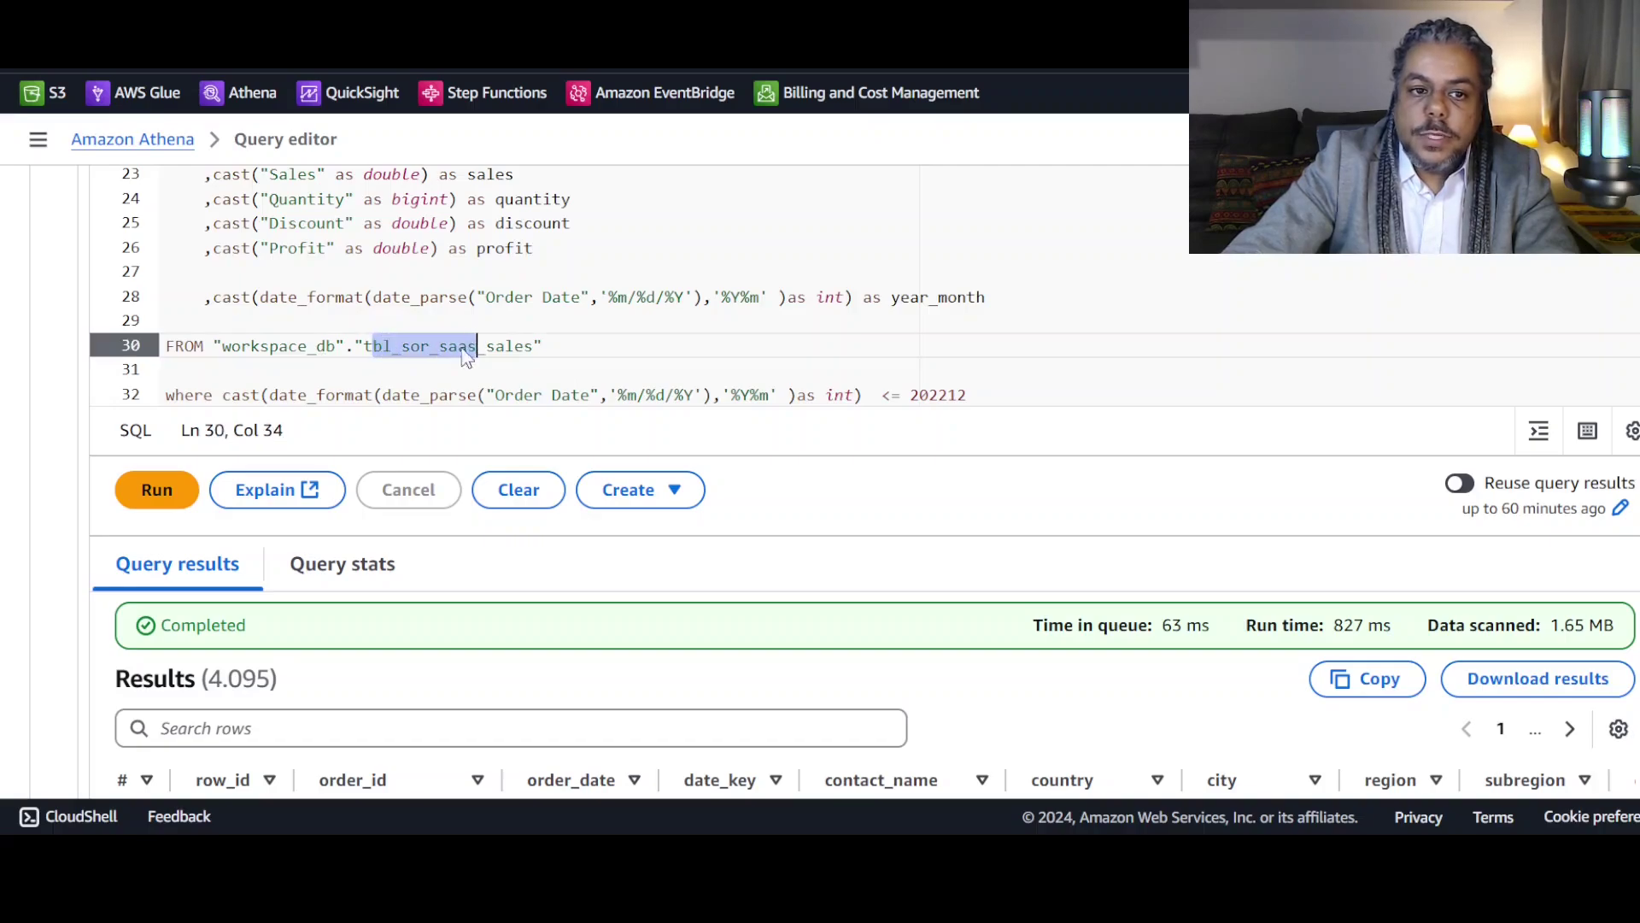
pyautogui.scroll(5, 413, 324)
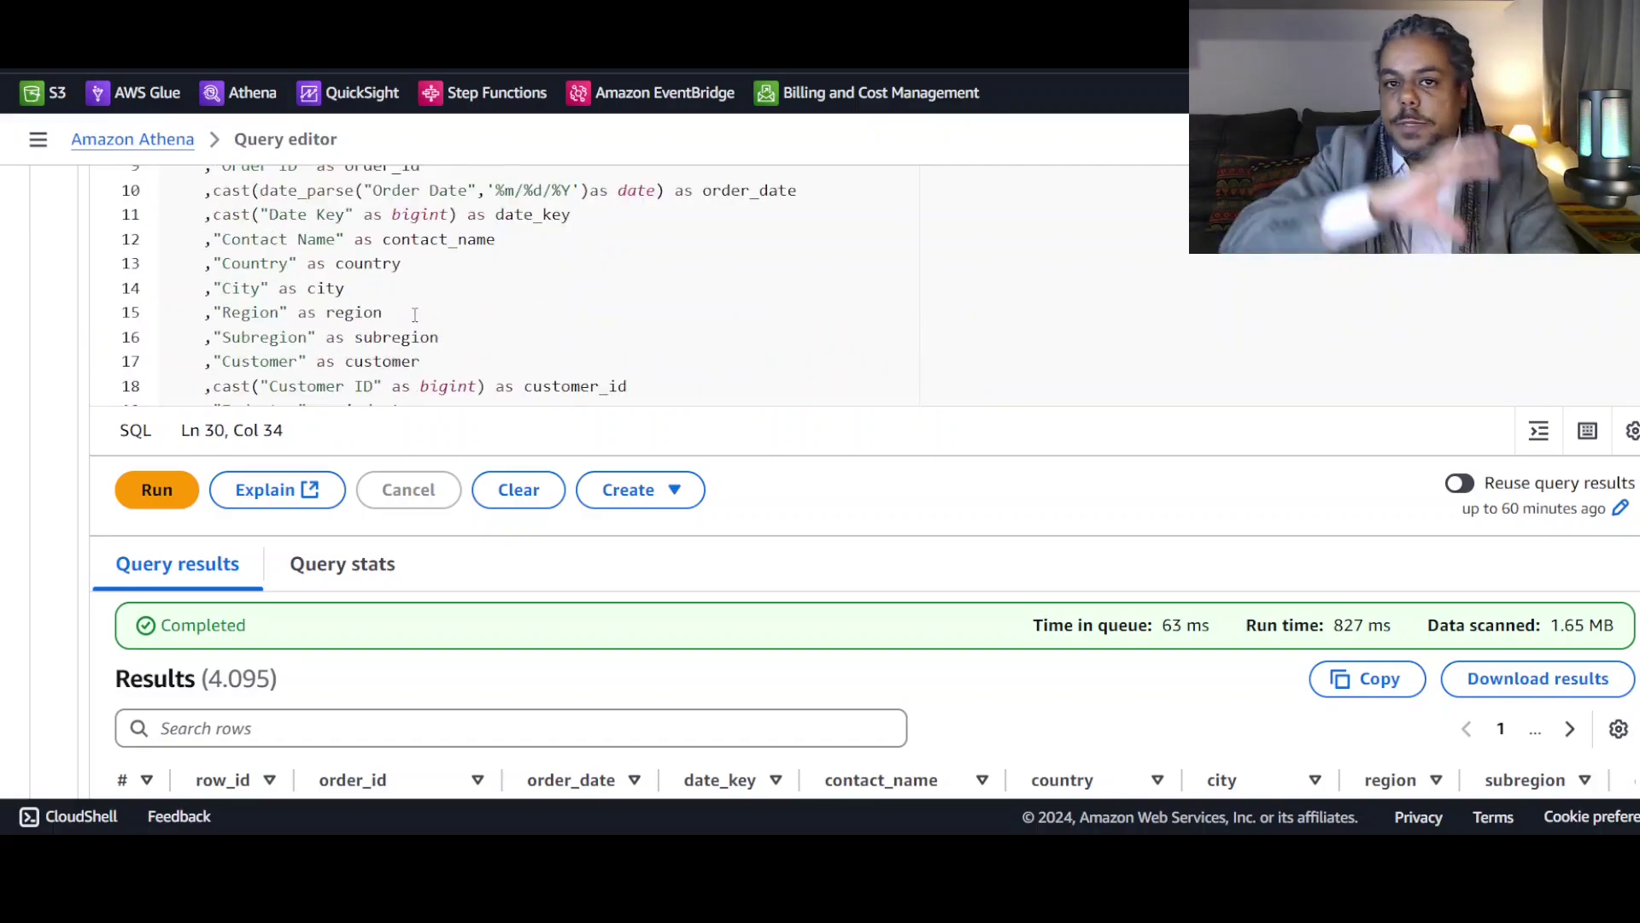
pyautogui.scroll(2, 487, 331)
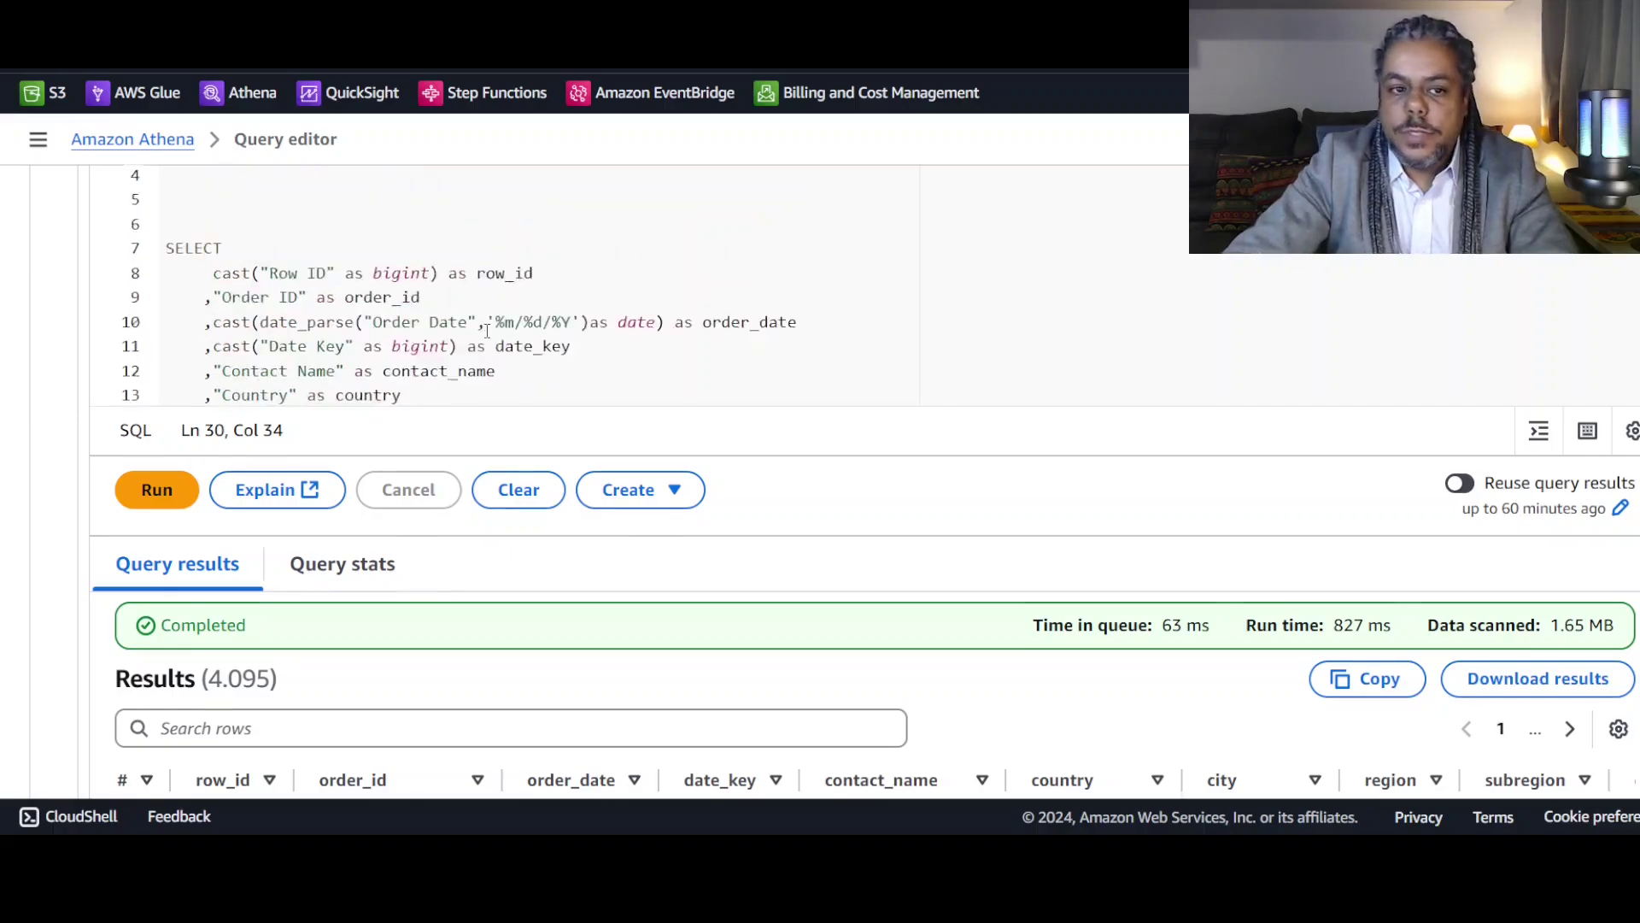
# Complete the first line as DROP TABLE IF EXISTS workspace_db.tbl_spec_saas_sales_icb and run only that statement.
pyautogui.scroll(3, 487, 331)
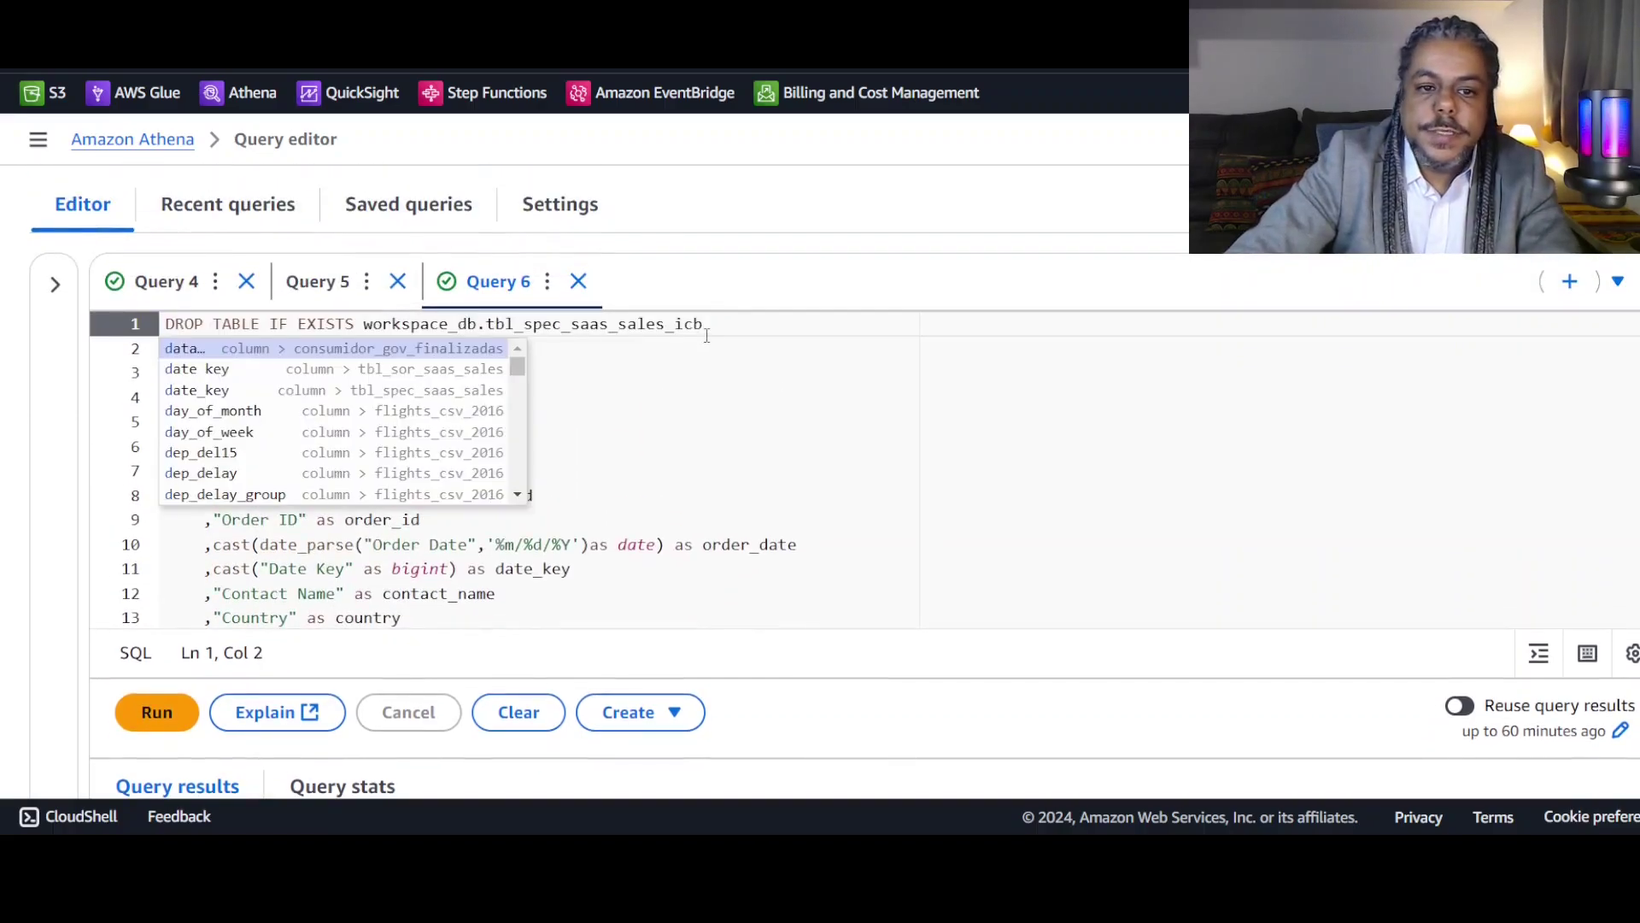
pyautogui.moveTo(707, 331); pyautogui.dragTo(522, 310)
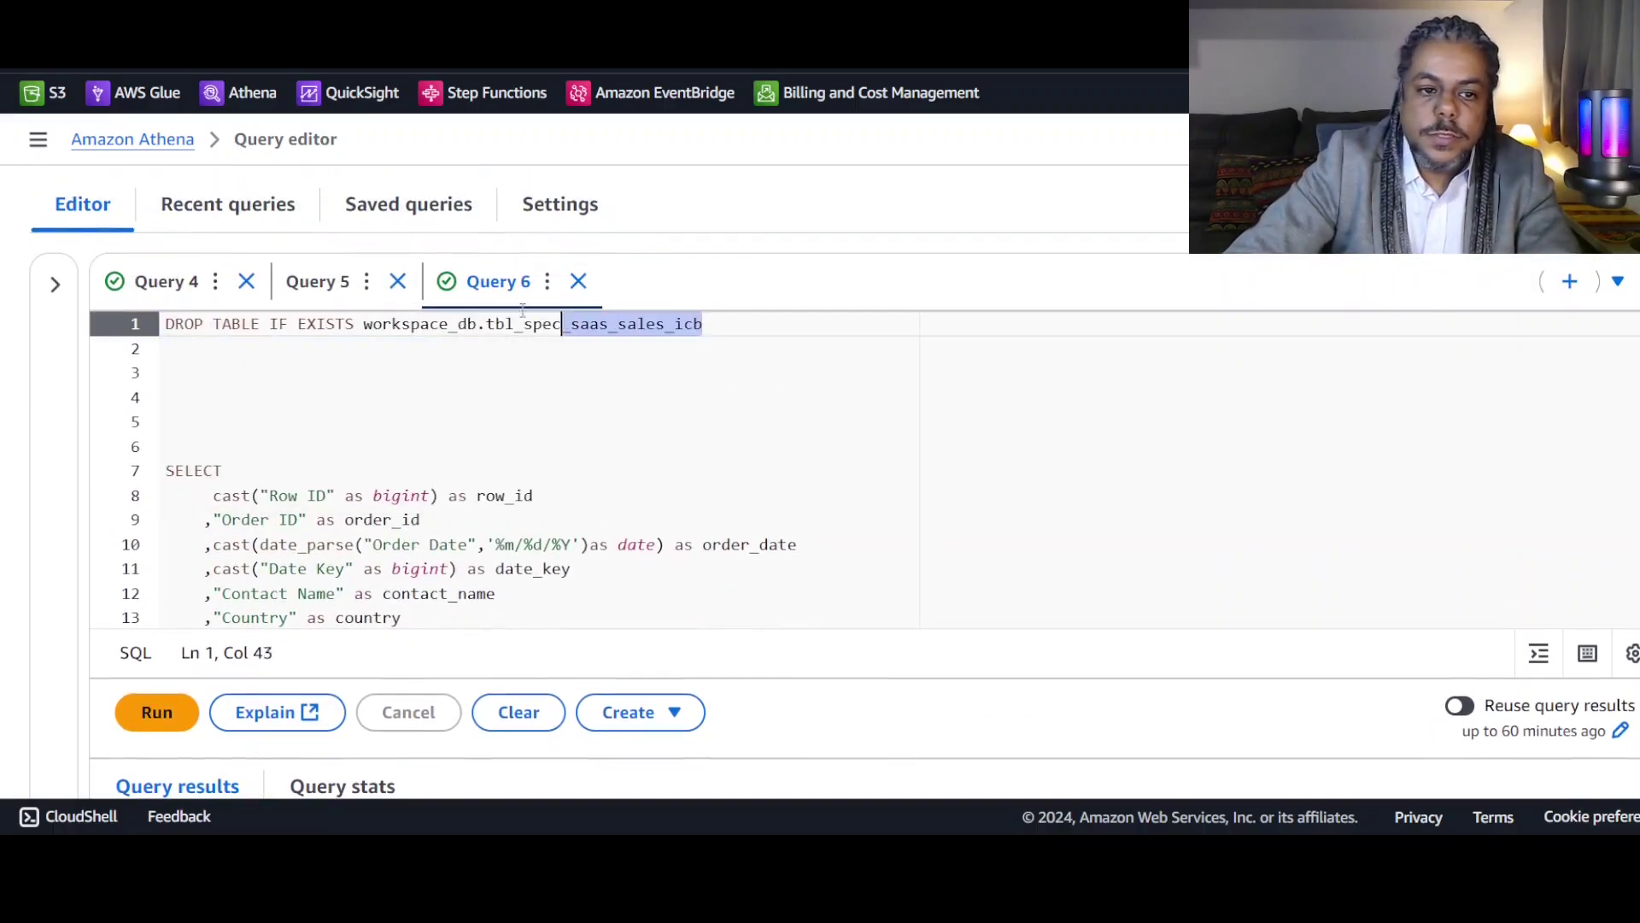
pyautogui.hotkey('shift', 'Home')
pyautogui.hotkey('ctrl', 'Return')
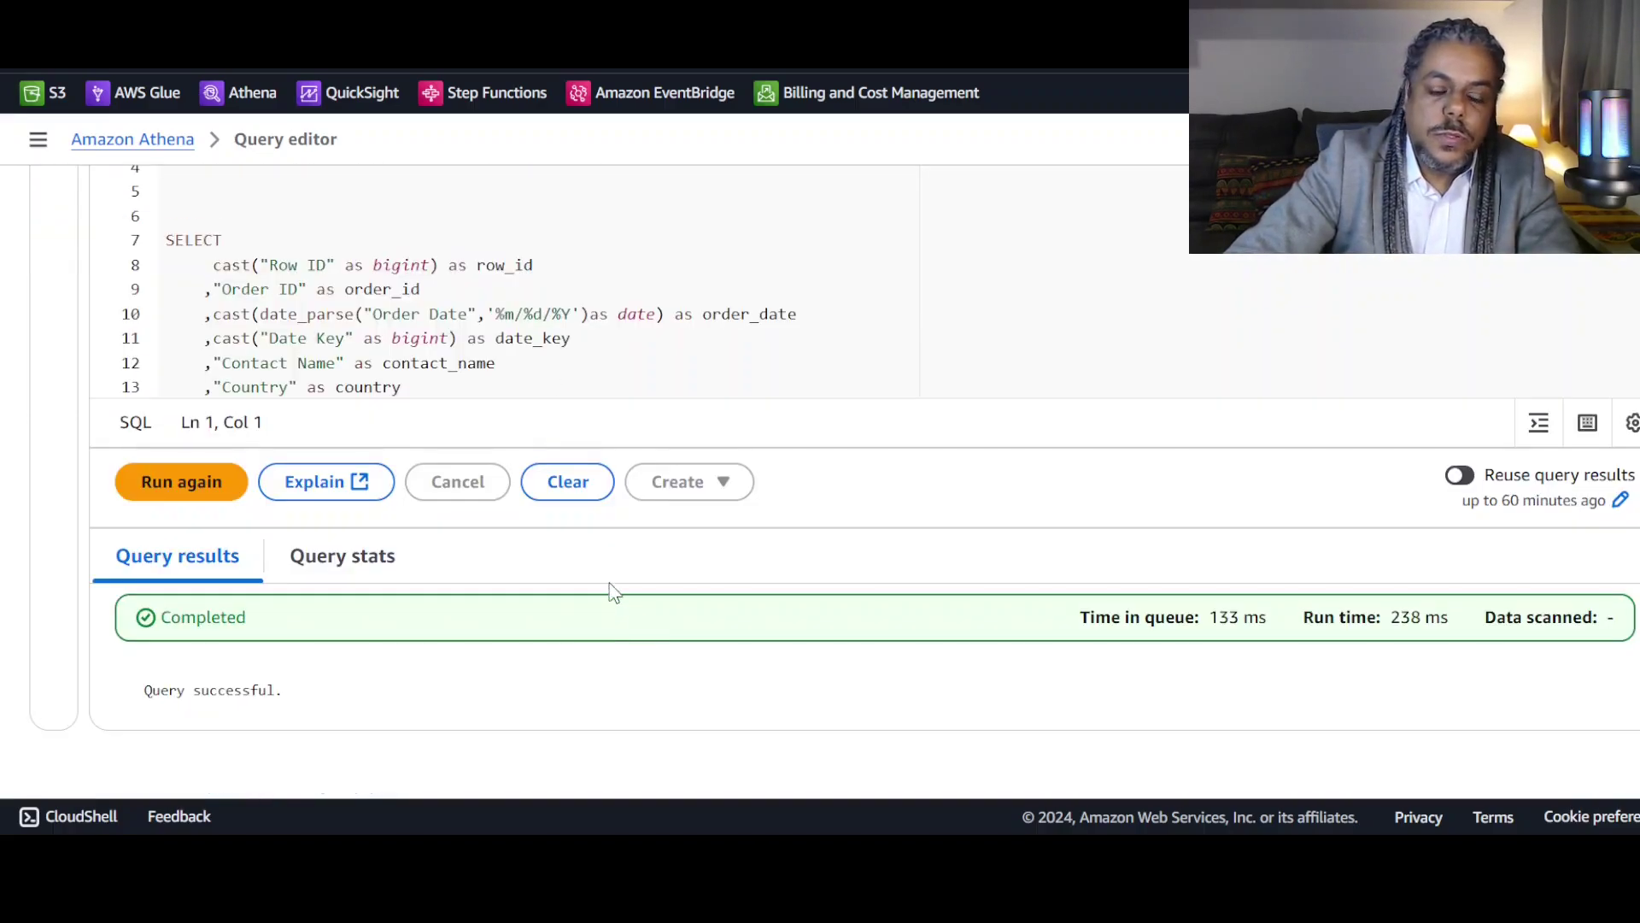
# Remove the IF EXISTS clause from the DROP TABLE statement.
pyautogui.scroll(3, 615, 576)
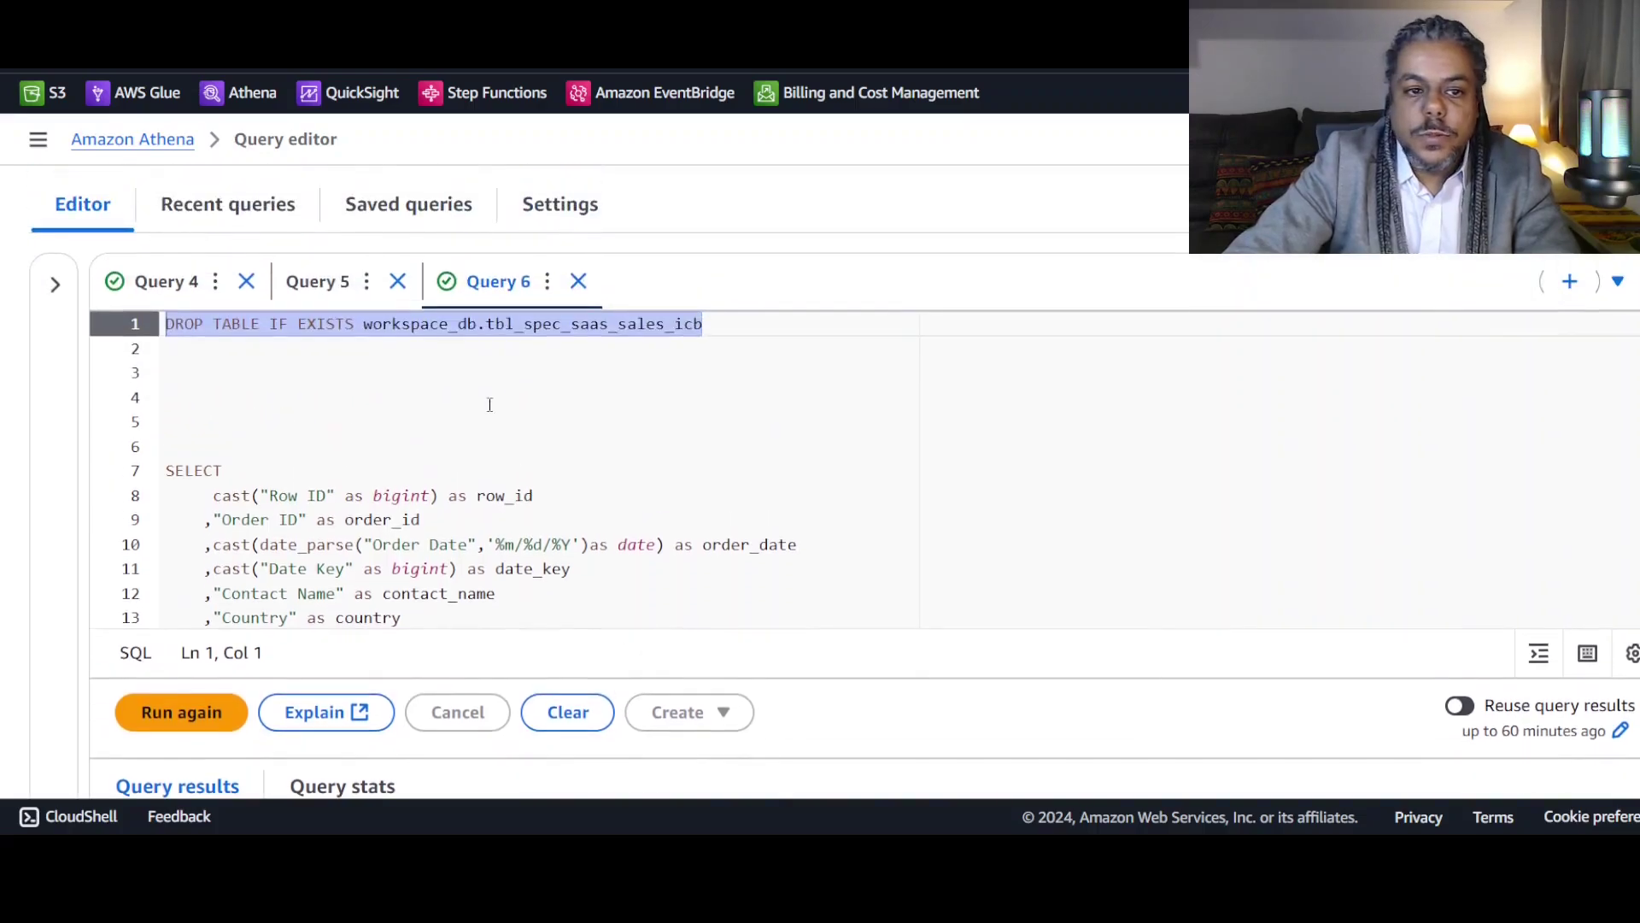
pyautogui.click(270, 329)
pyautogui.hotkey('shift', 'Right')
pyautogui.hotkey('shift', 'Right')
pyautogui.hotkey('shift', 'Right')
pyautogui.hotkey('shift', 'Right')
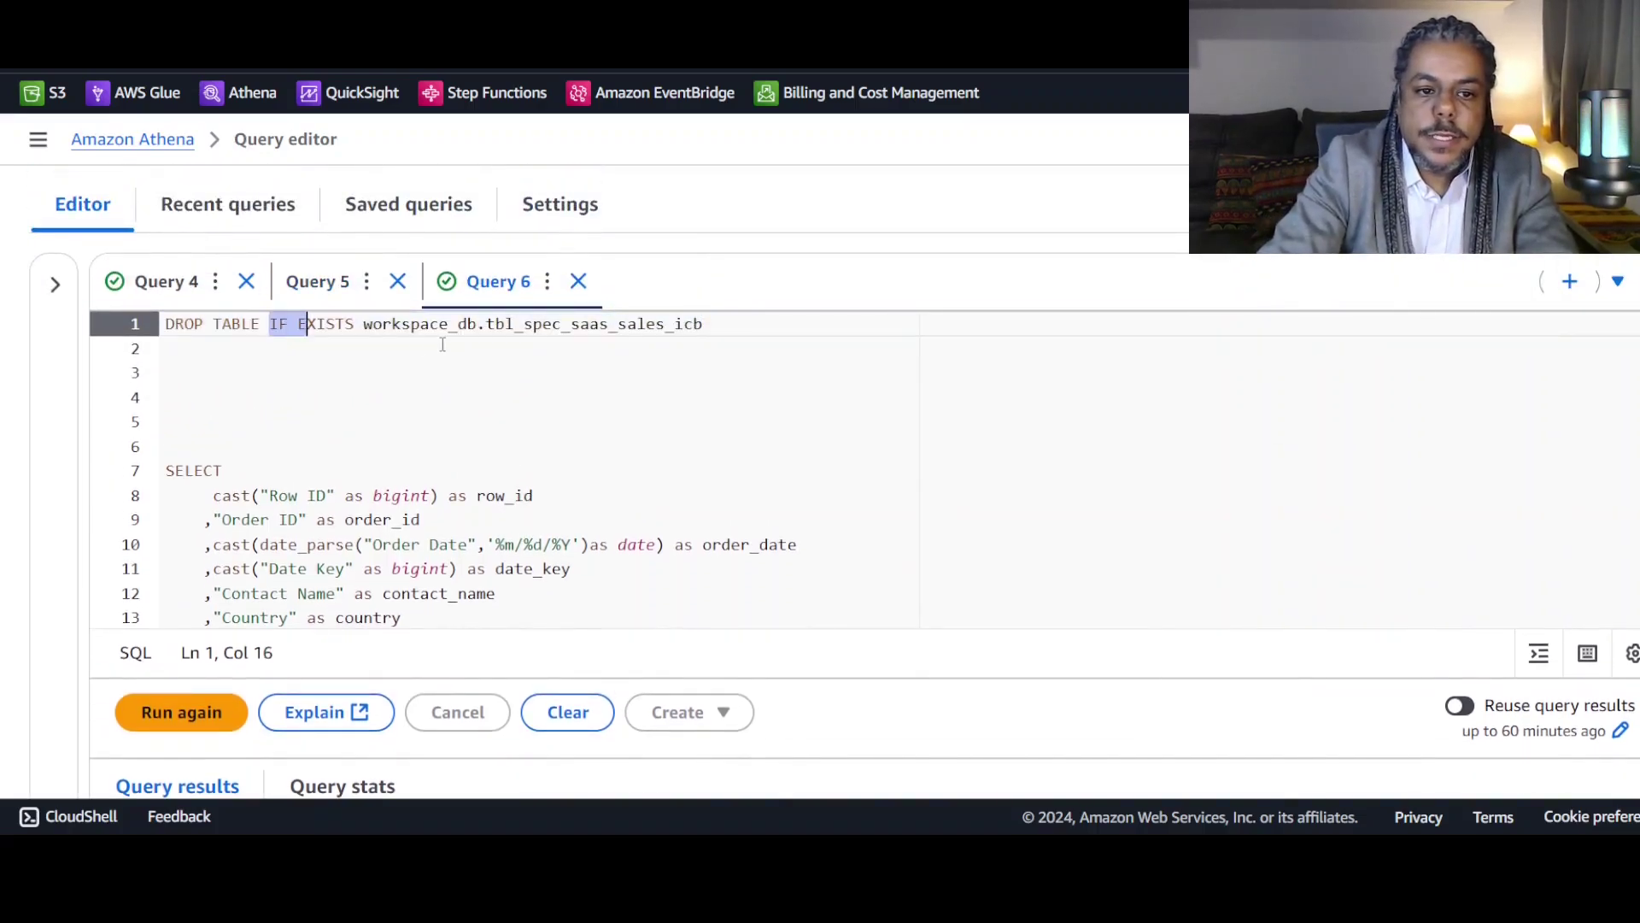
pyautogui.hotkey('shift', 'Right')
pyautogui.hotkey('shift', 'Right')
pyautogui.hotkey('shift', 'Right')
pyautogui.hotkey('shift', 'Right')
pyautogui.hotkey('shift', 'Right')
pyautogui.press('BackSpace')
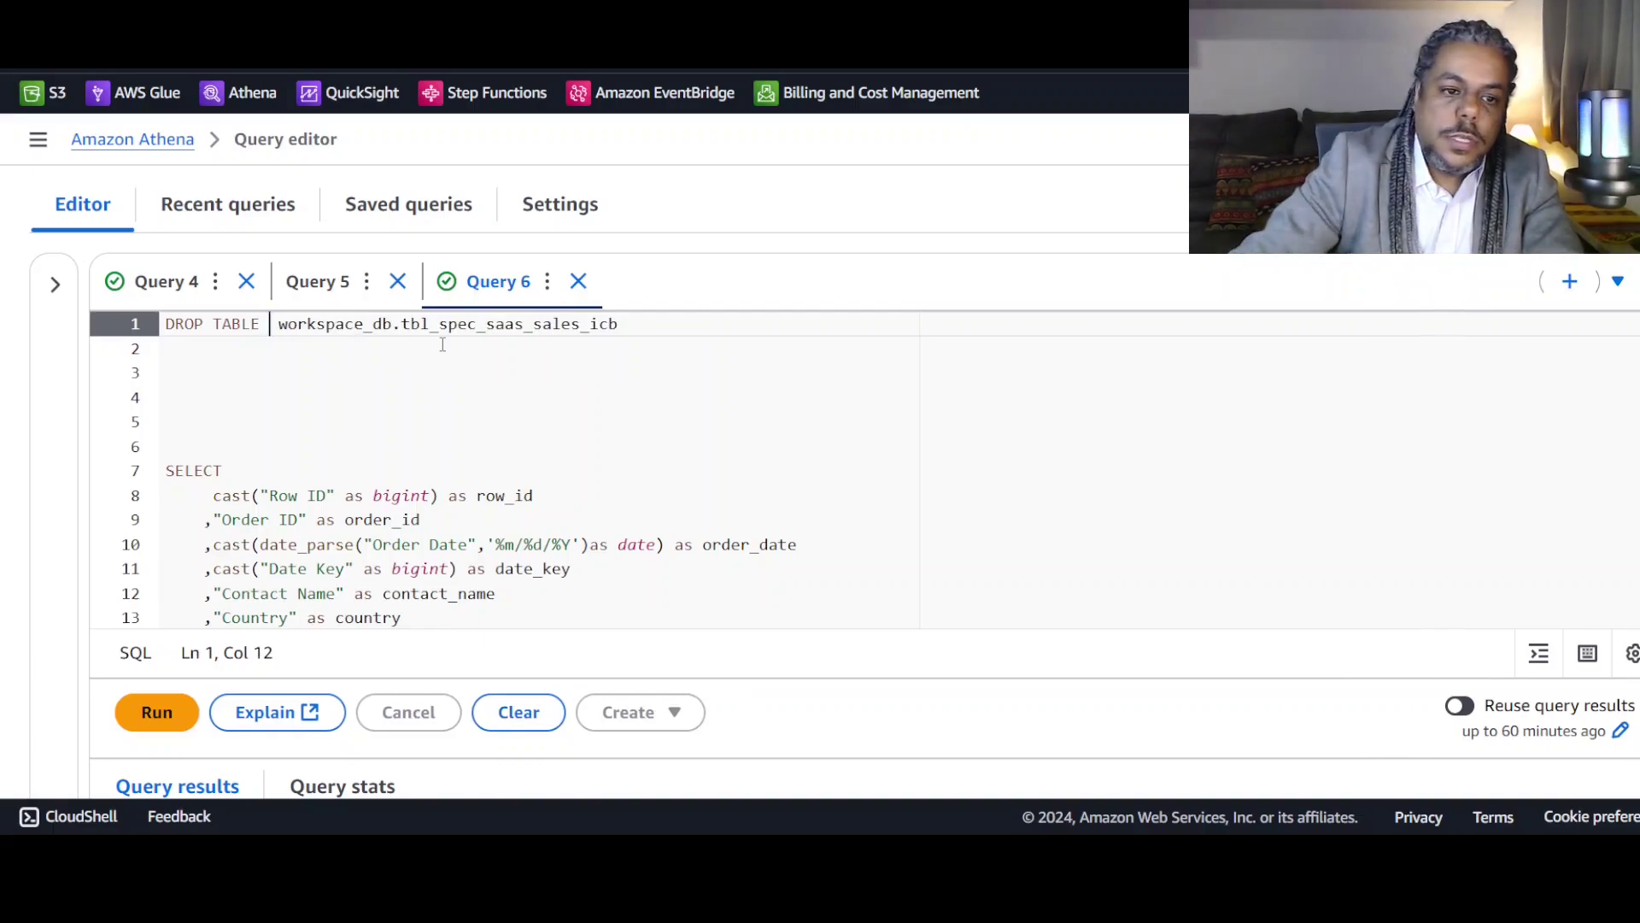
# Try running only the DROP TABLE statement without IF EXISTS and check its outcome.
pyautogui.moveTo(687, 325); pyautogui.dragTo(58, 311)
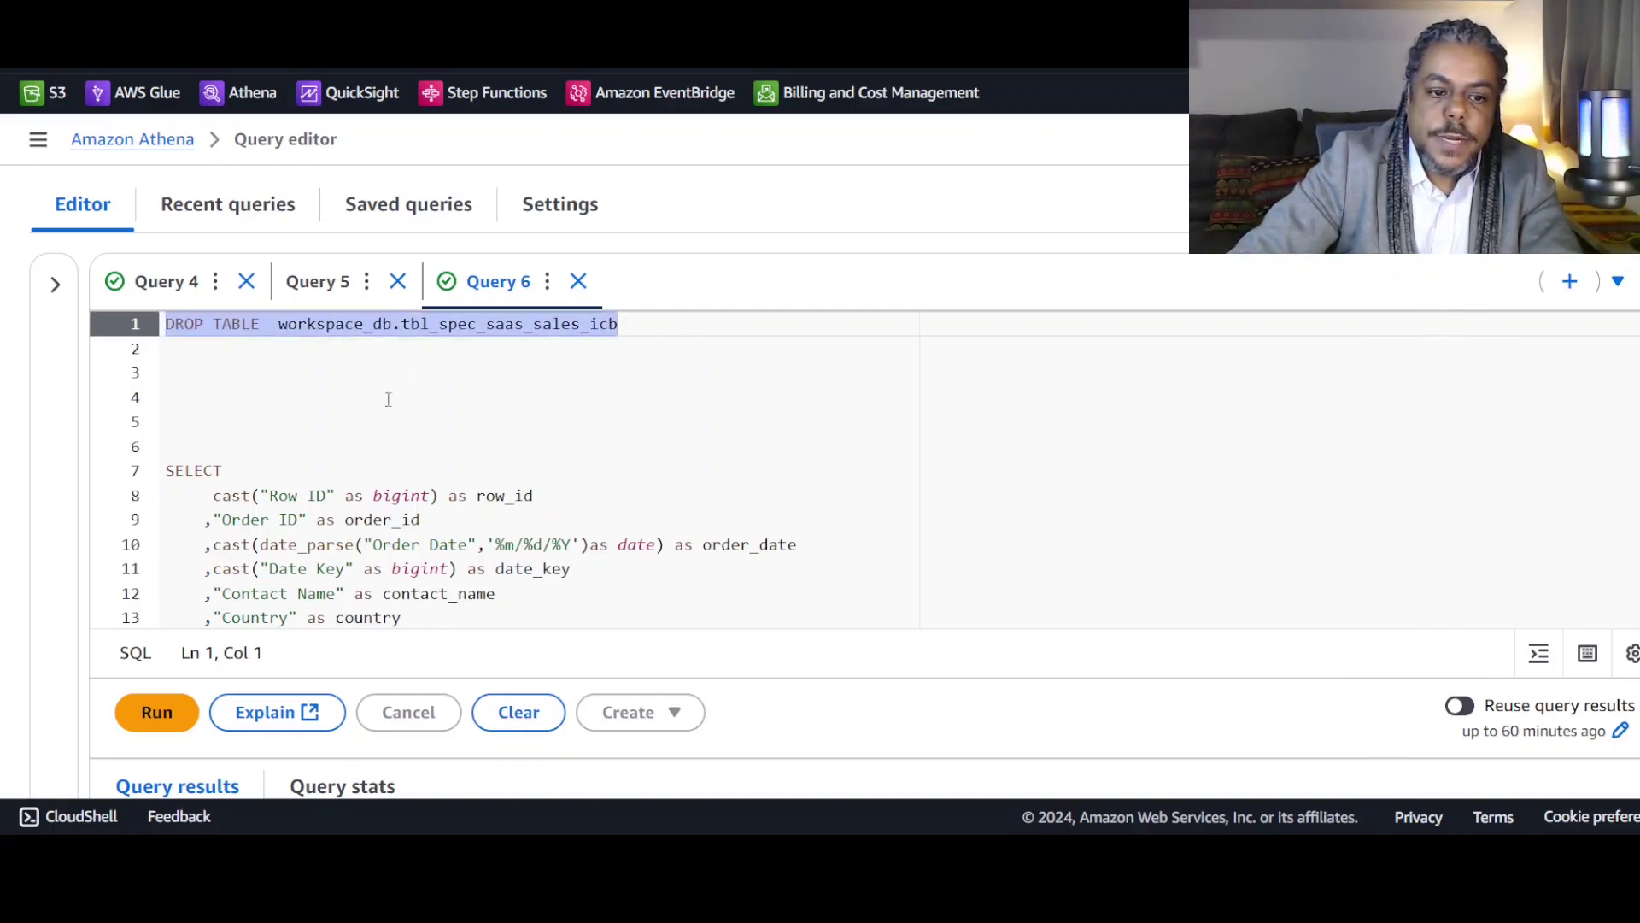
pyautogui.click(181, 707)
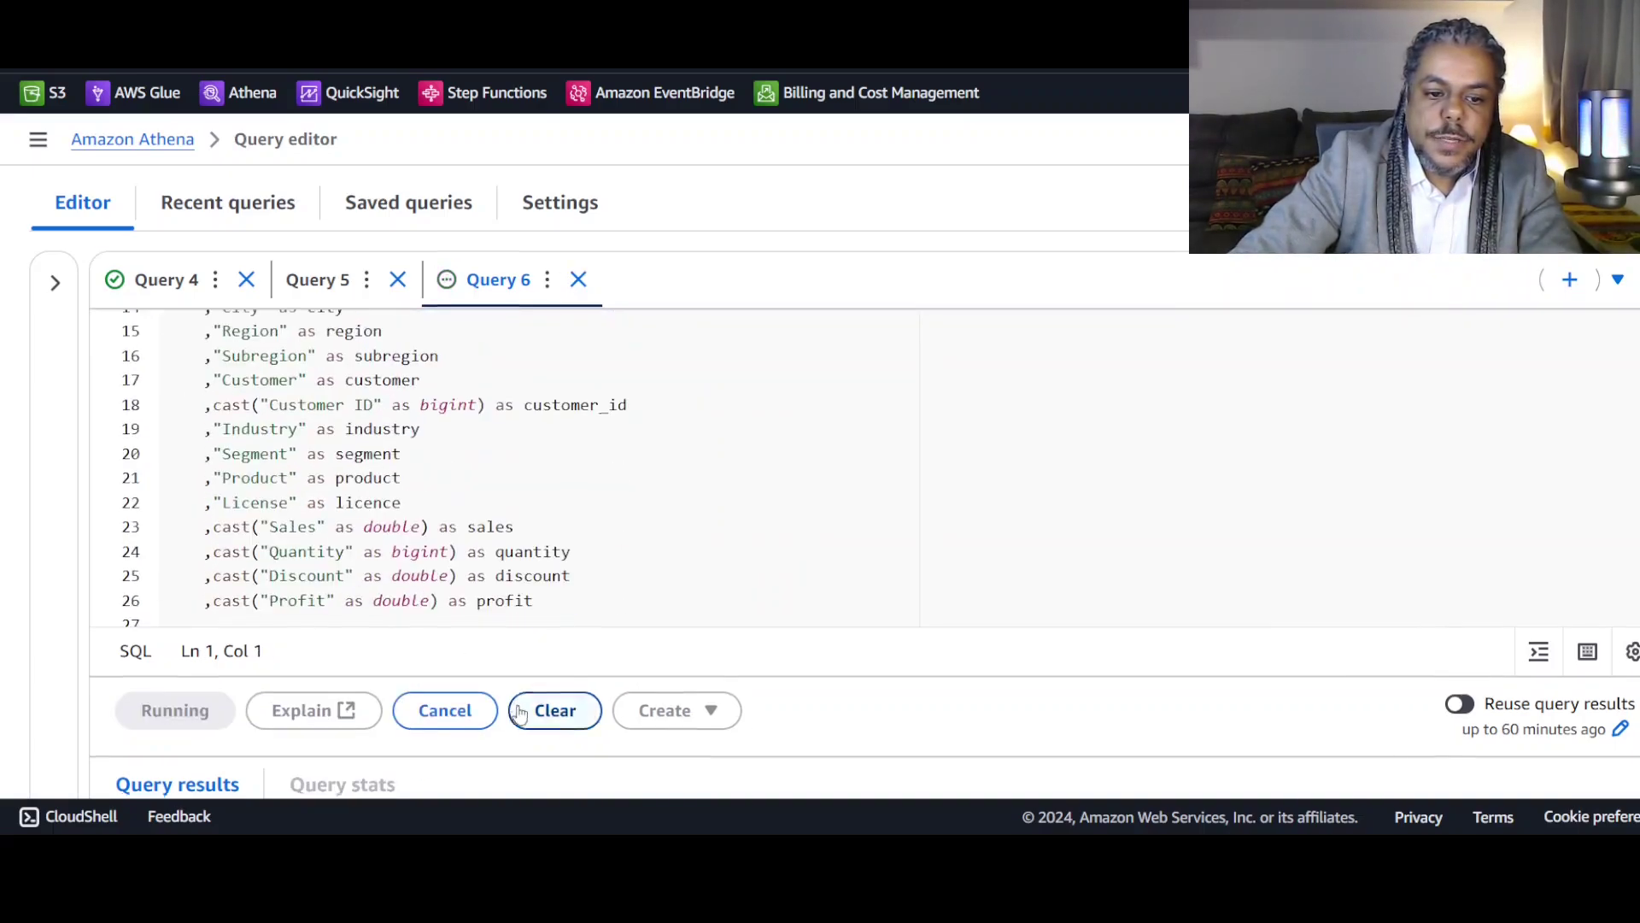
pyautogui.scroll(-3, 513, 707)
pyautogui.scroll(5, 534, 655)
# Undo the misplaced paste and the removal of IF EXISTS in the DROP TABLE statement.
pyautogui.click(280, 324)
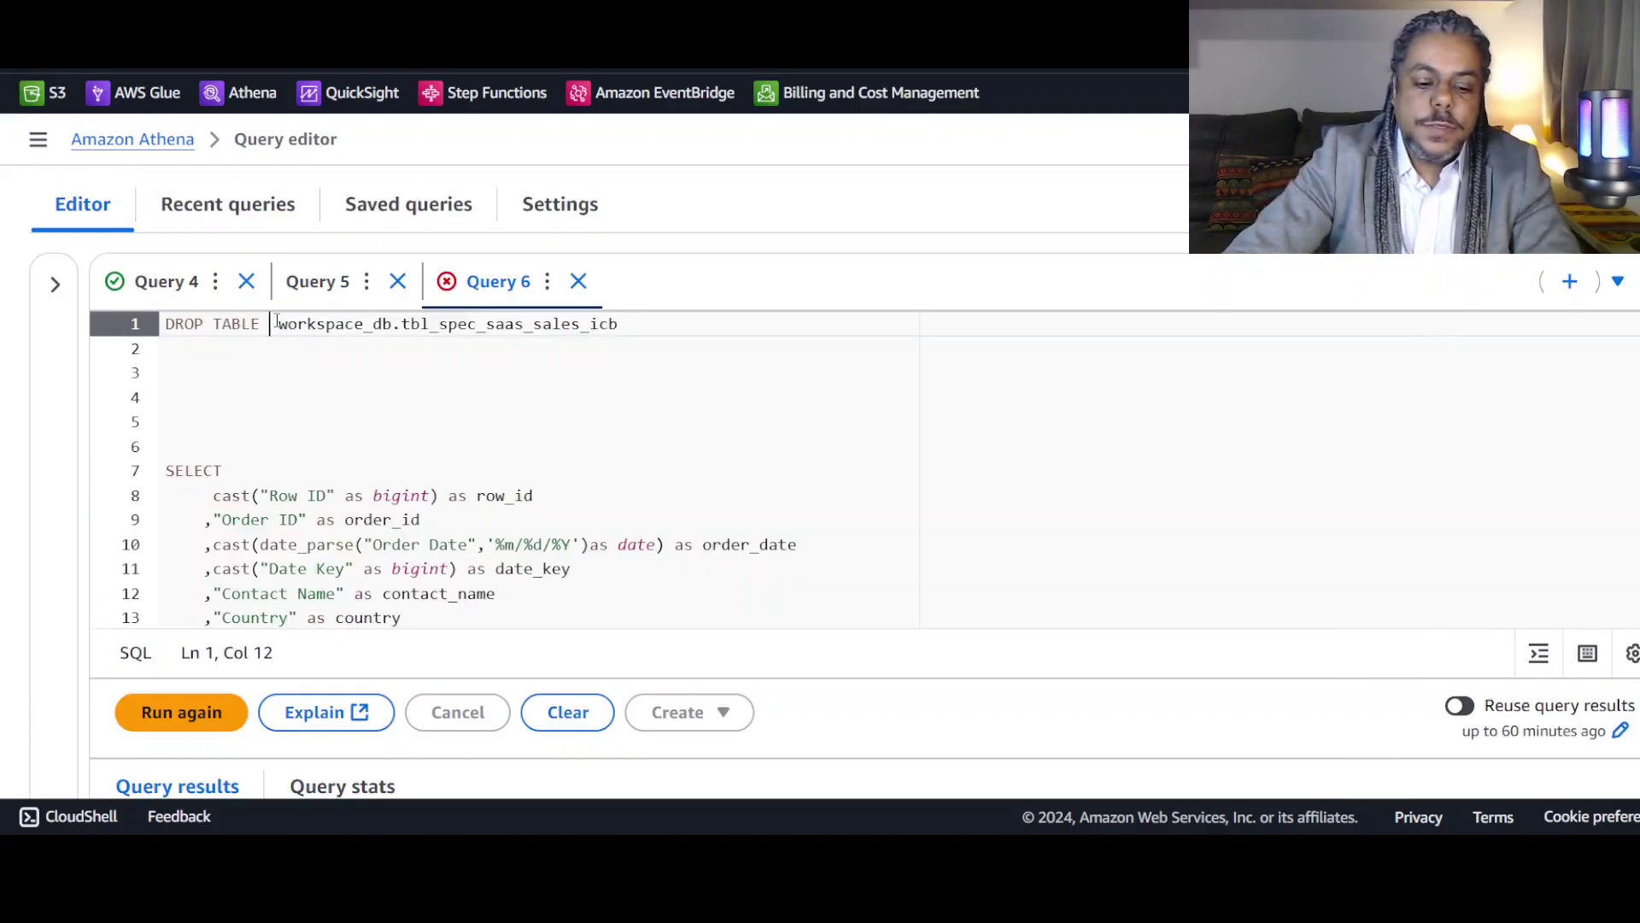
pyautogui.write('ROP TABLE IF EXISTS workspace_db.tbl_spec_saas_sales_icb')
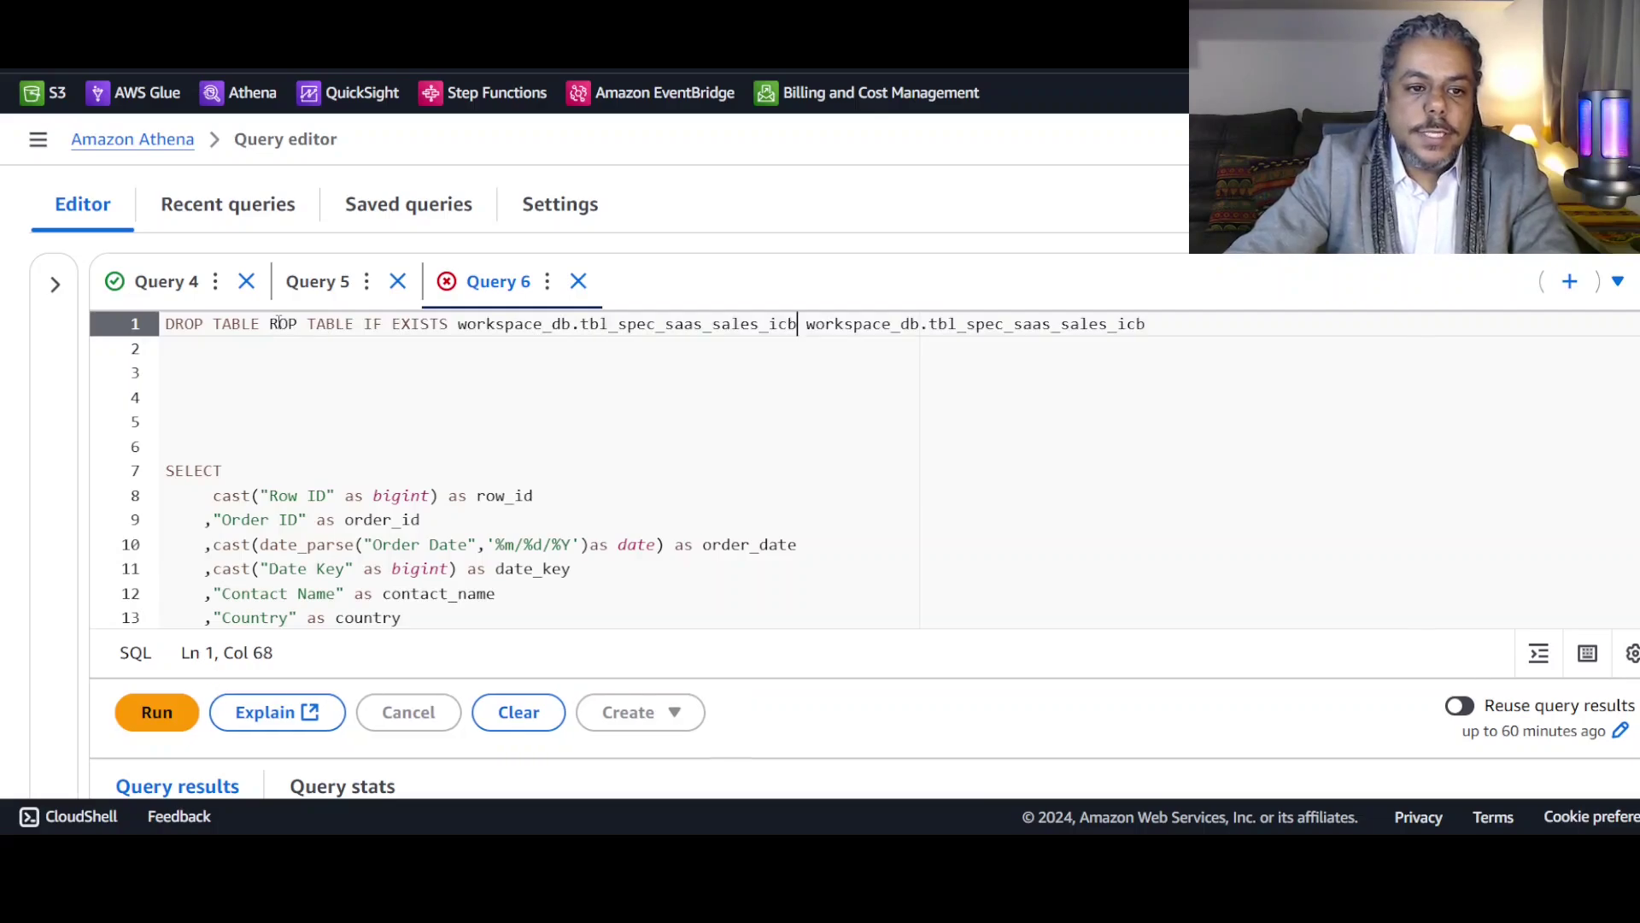
pyautogui.hotkey('ctrl', 'z')
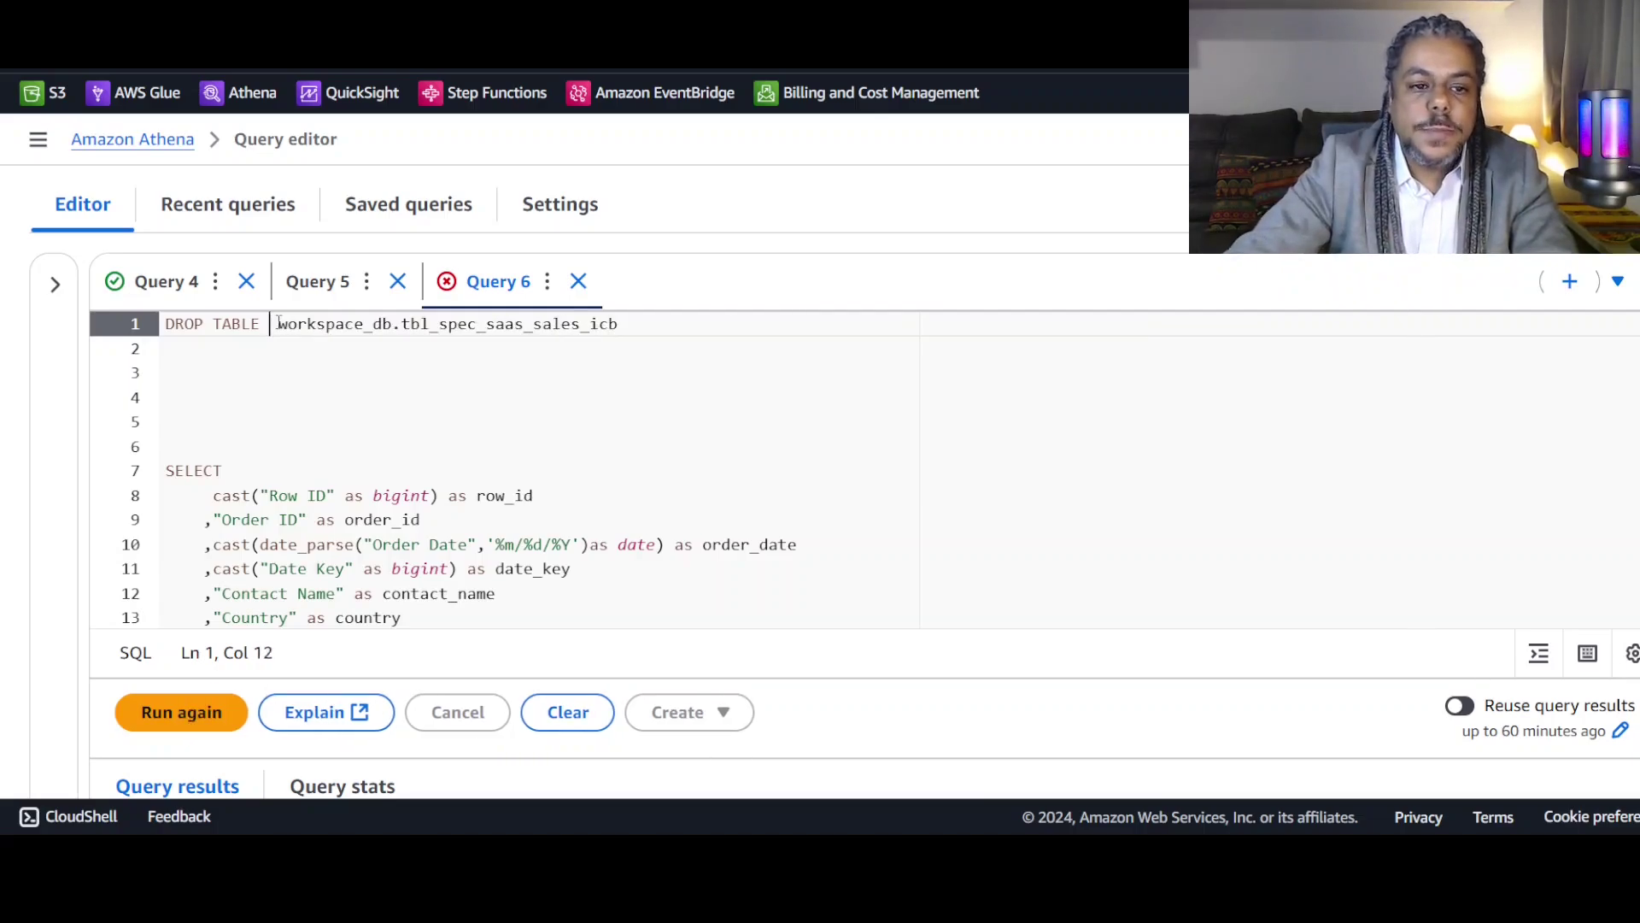
pyautogui.hotkey('ctrl', 'z')
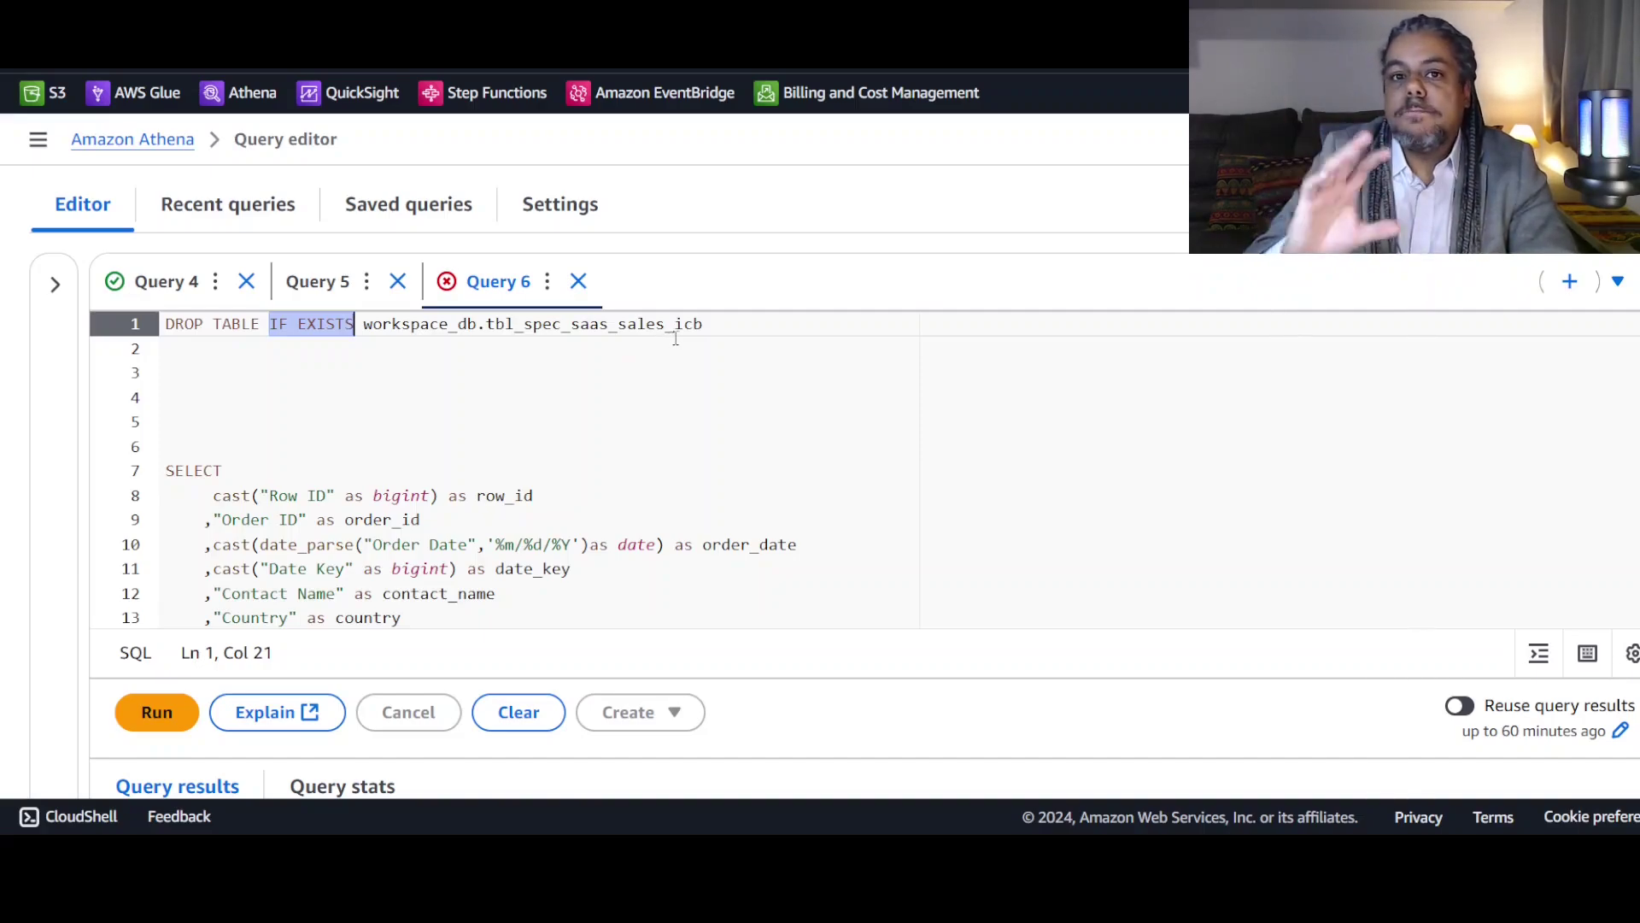
# Review the IF EXISTS clause and place the cursor at the end of the DROP TABLE line.
pyautogui.press('Down')
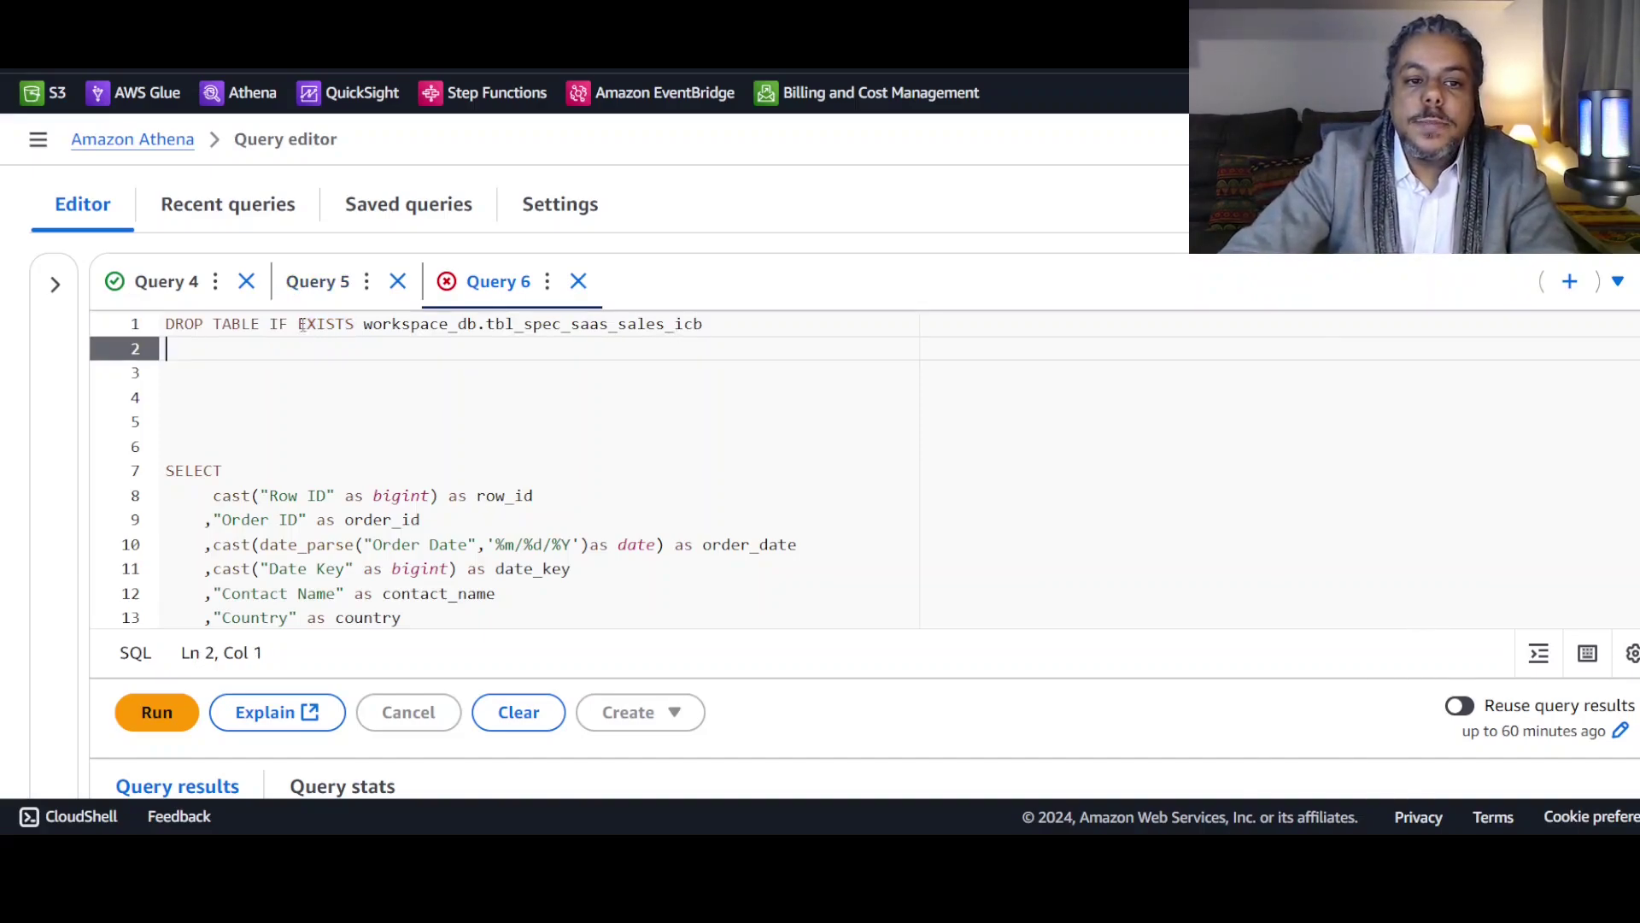
pyautogui.moveTo(272, 322); pyautogui.dragTo(357, 328)
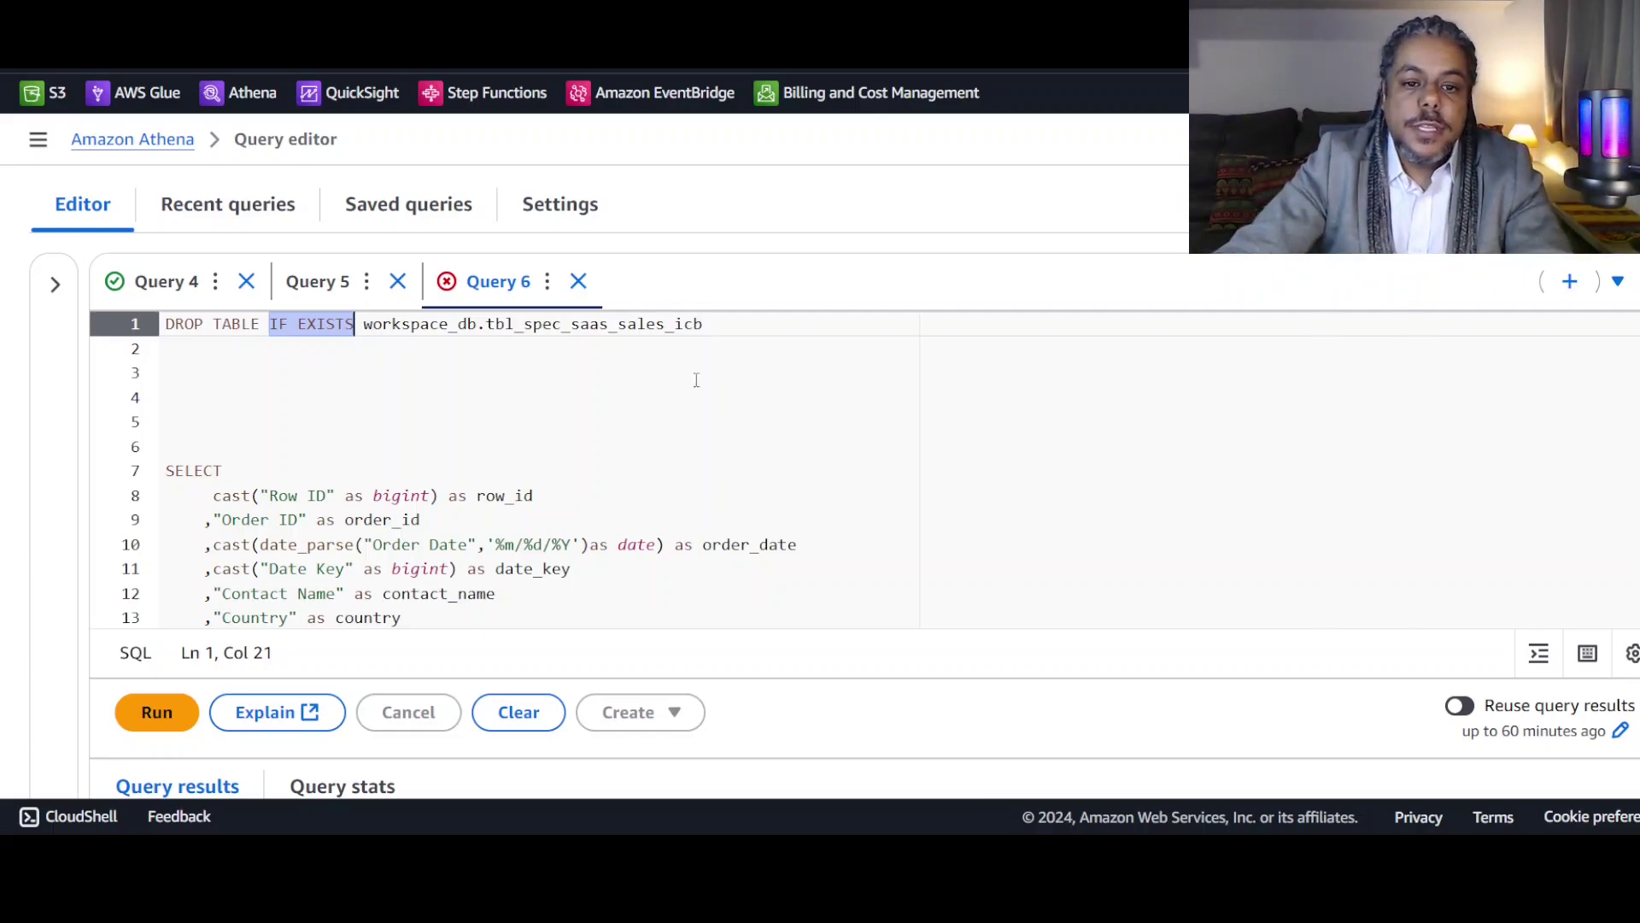
pyautogui.click(776, 325)
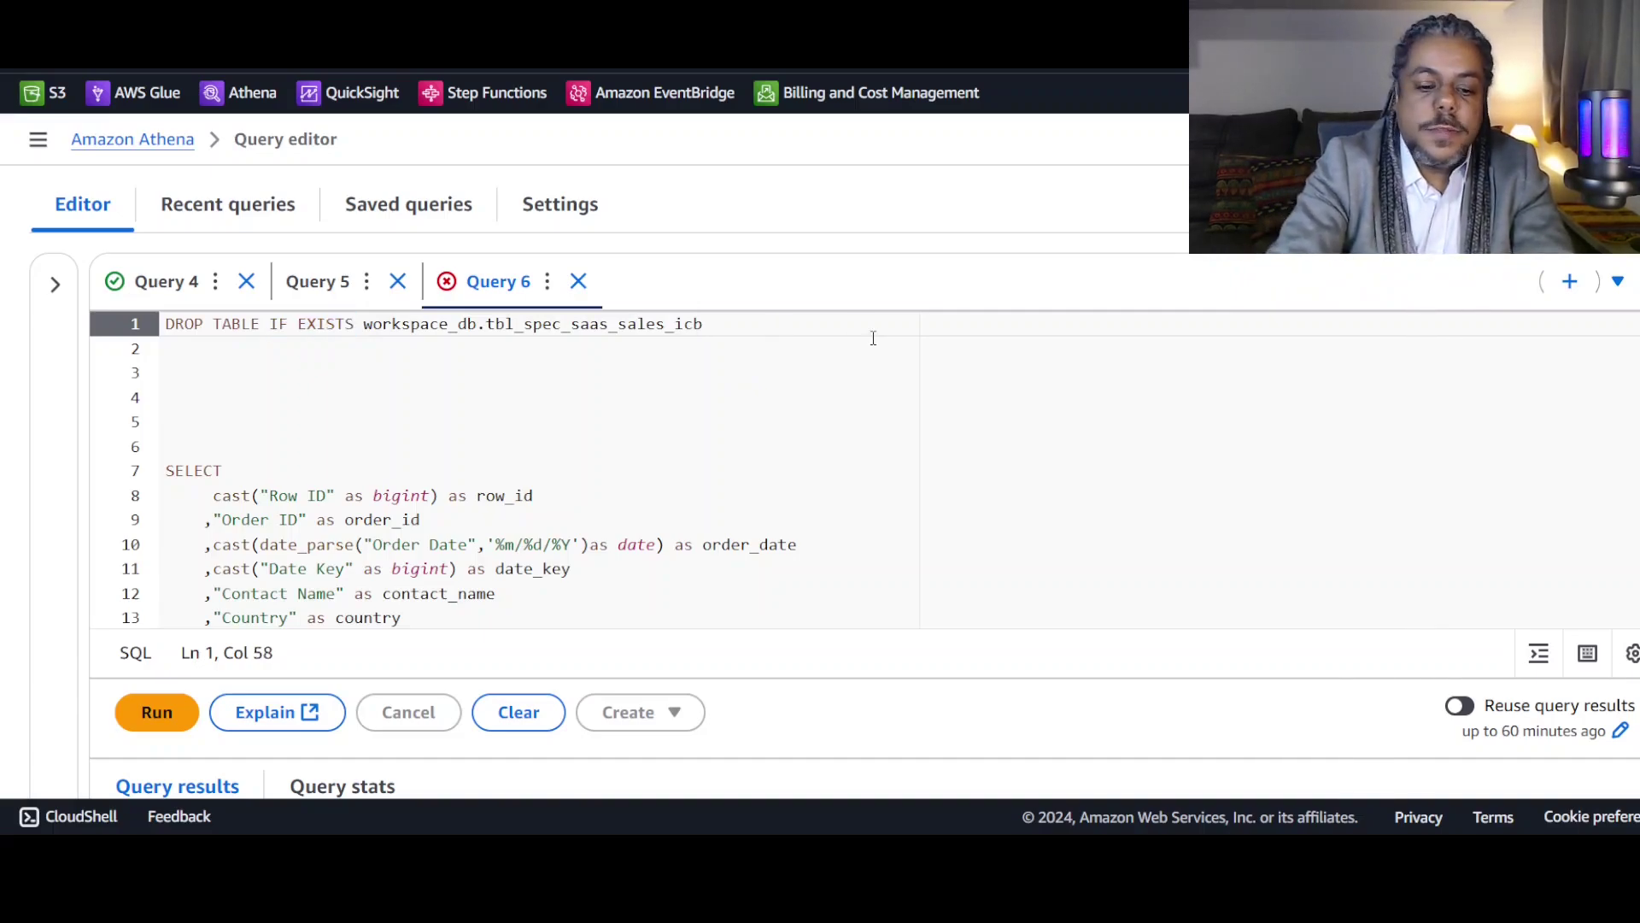
# Replace the DROP TABLE line with CREATE TABLE IF NOT EXISTS tbl_spec_saas_sales_icb AS: ICEBERG, is_external false, parquet, snappy, location s3://self-wkp-sa-east-1/spec/saas_sales_icb/, partitioning year_month.
pyautogui.hotkey('shift', 'Home')
pyautogui.press('Delete')
pyautogui.press('Delete')
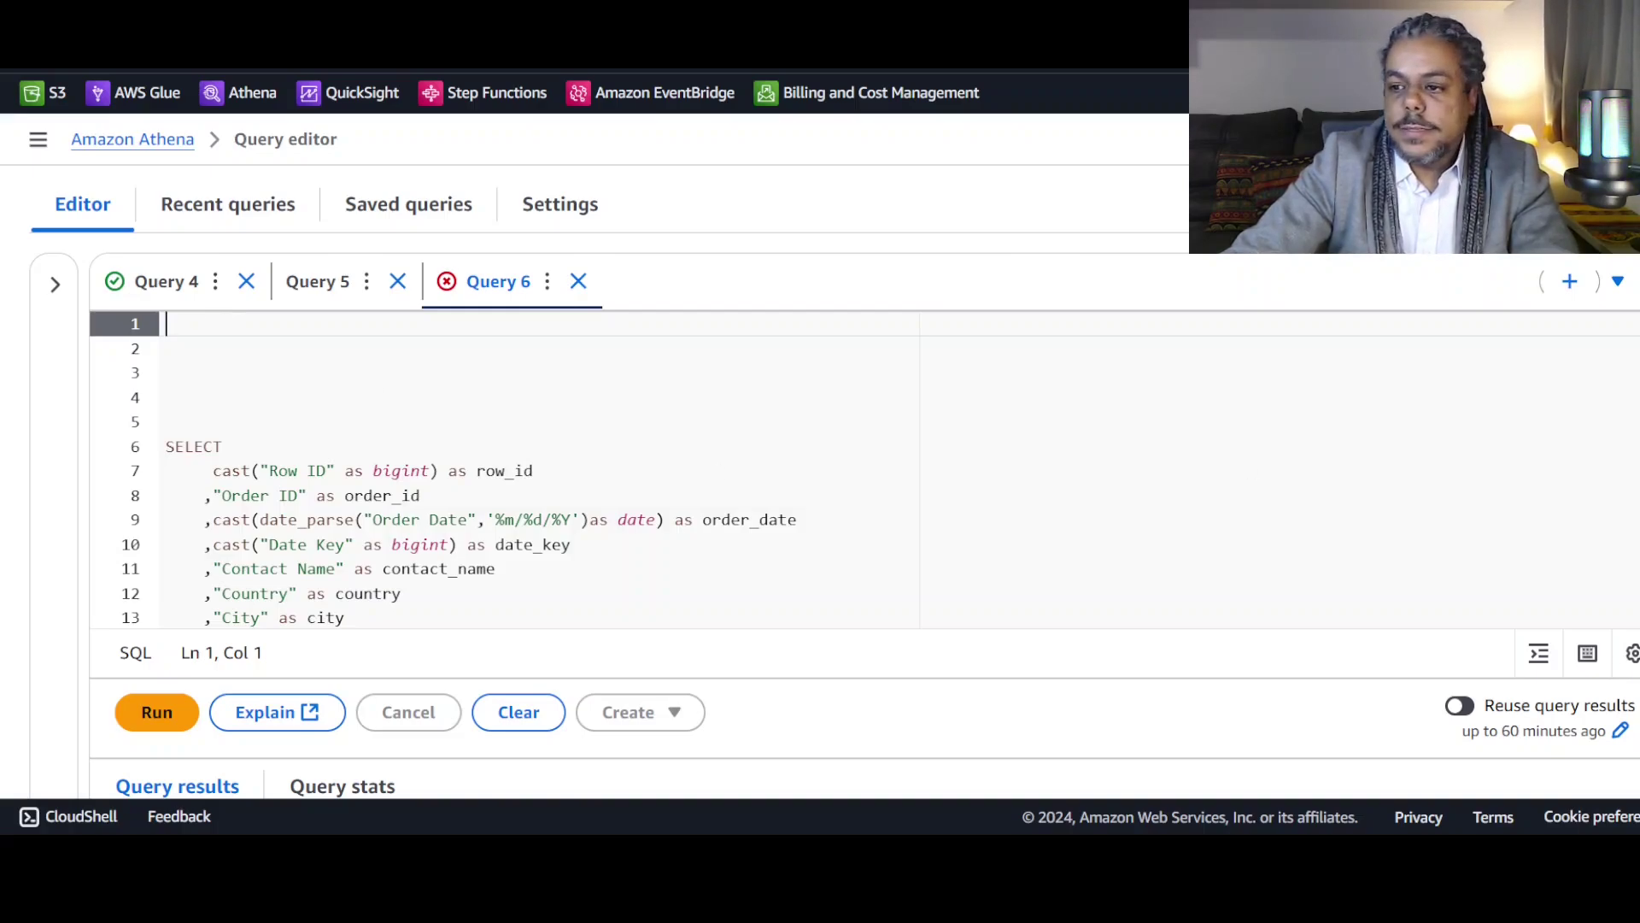
pyautogui.write("CREATE TABLE IF NOT EXISTS tbl_spec_saas_sales_icb  WITH (     table_type='ICEBERG',     is_external = false,     format = 'parquet',     write_compression='snappy',     location = 's3://self-wkp-sa-east-1/spec/saas_sales_icb/',     partitioning = ARRAY['year_month']   )  AS")
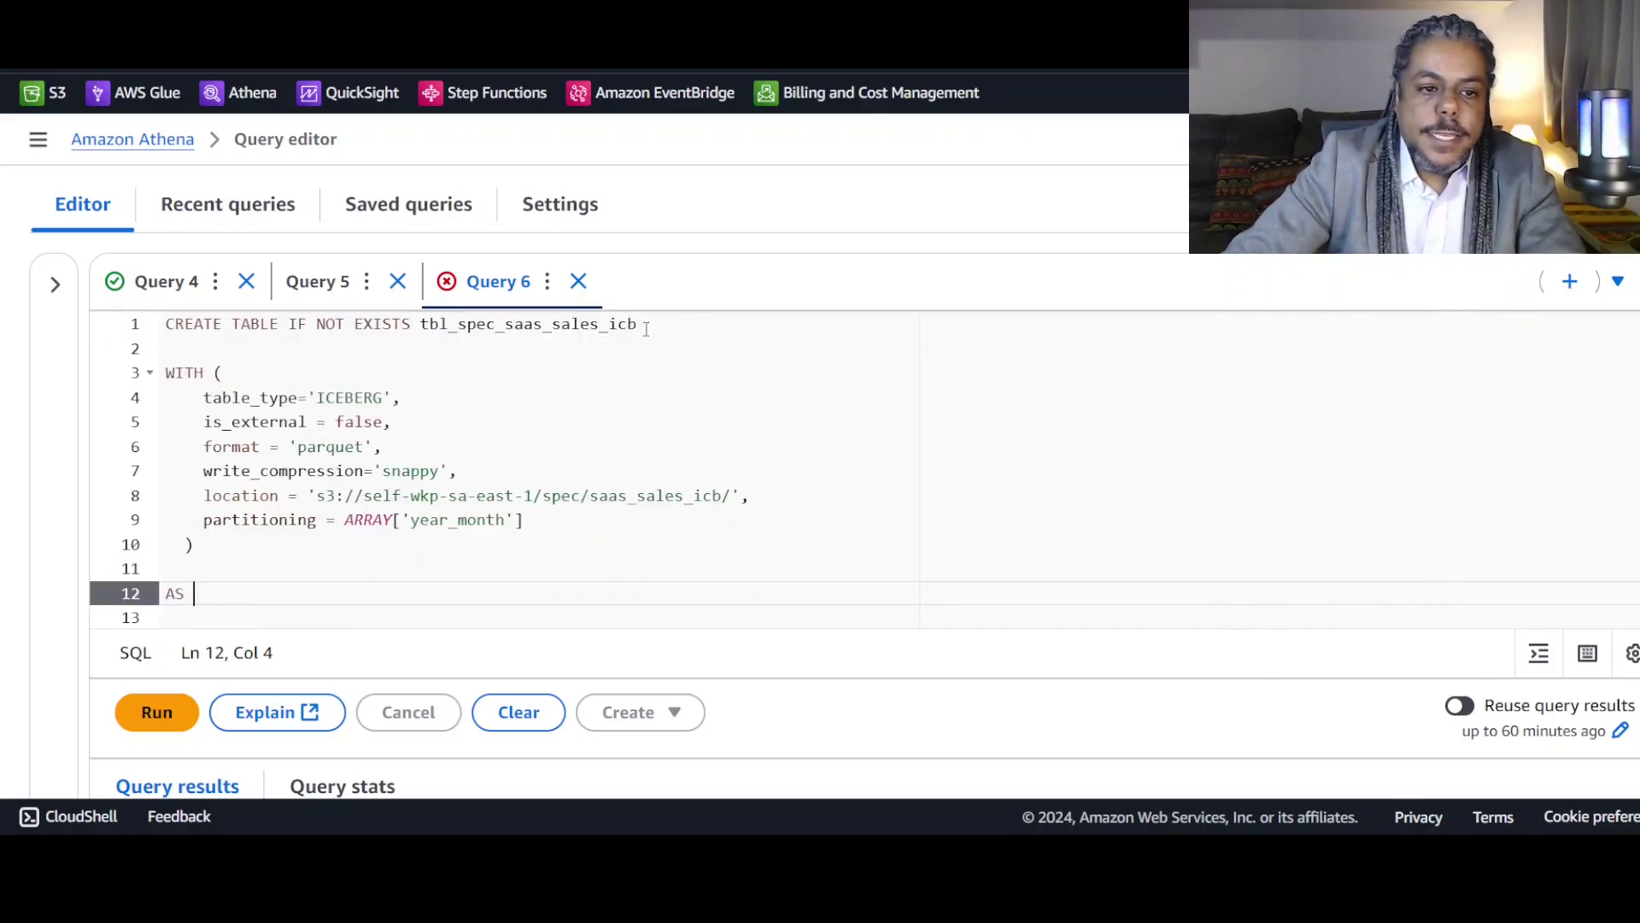
# Qualify the table name in the CREATE TABLE statement with the workspace_db database.
pyautogui.moveTo(168, 324); pyautogui.dragTo(403, 327)
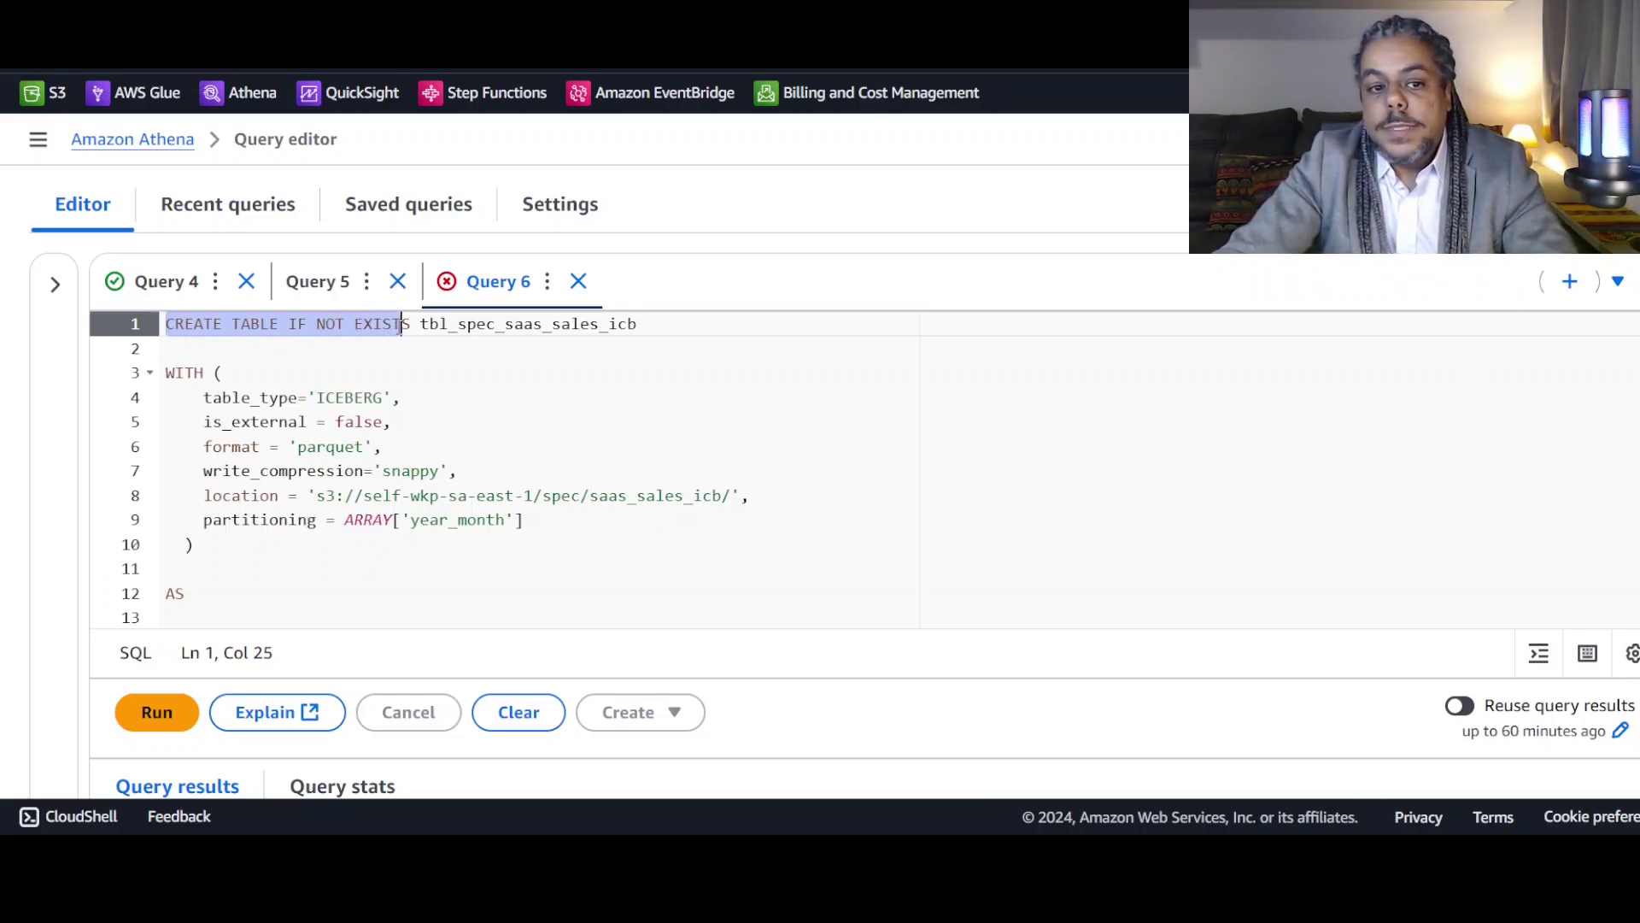
pyautogui.moveTo(646, 325); pyautogui.dragTo(476, 326)
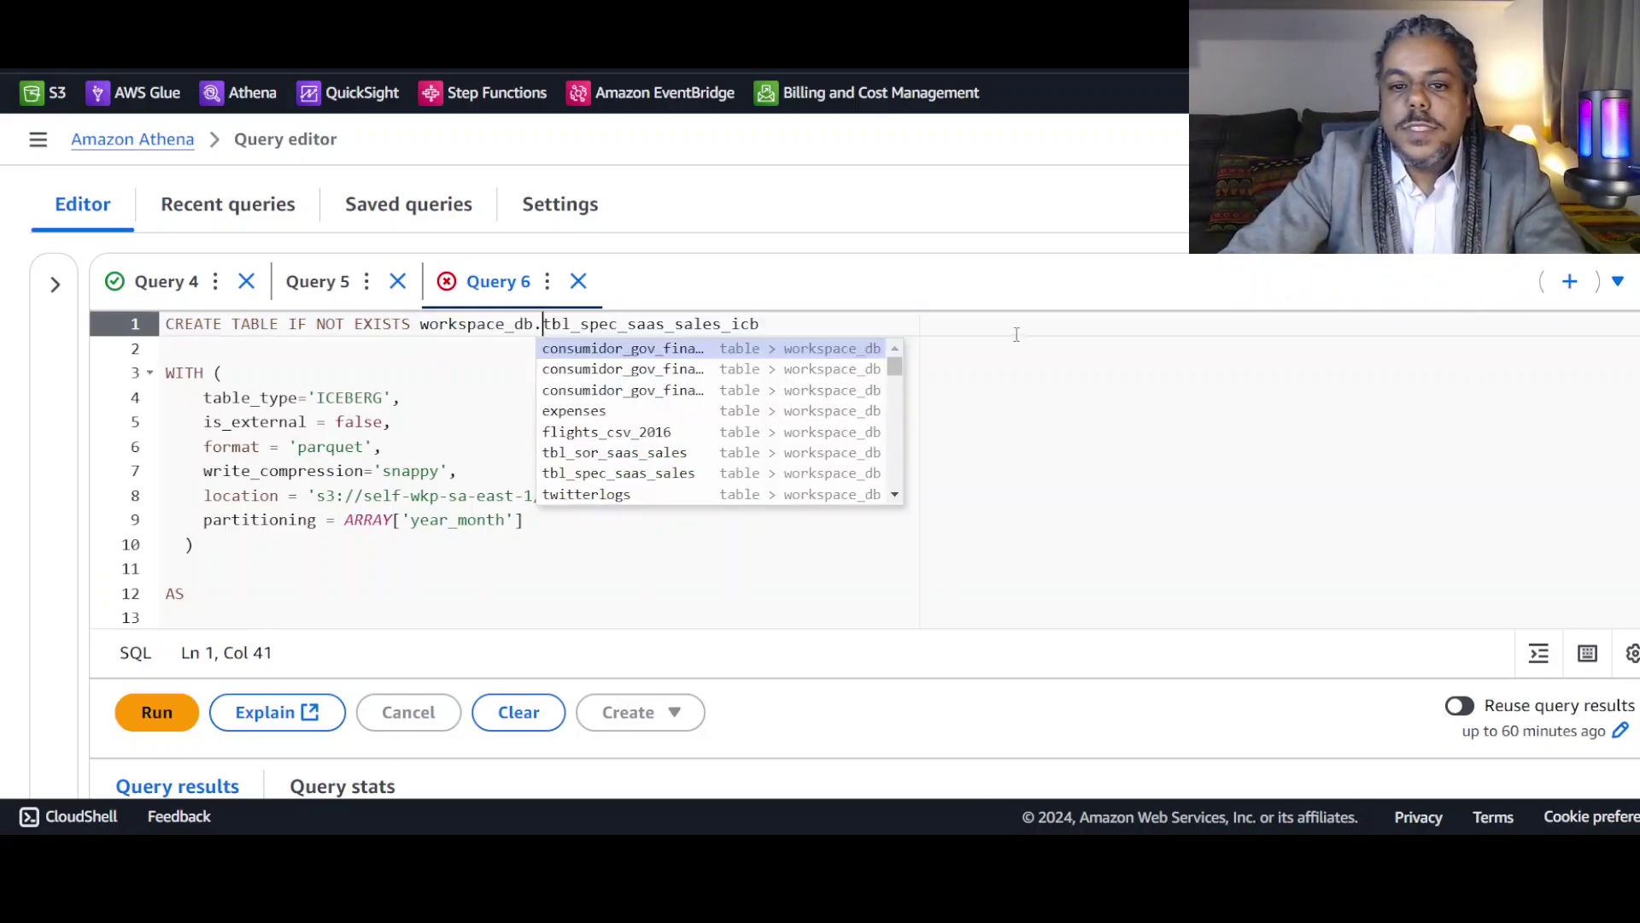
pyautogui.click(1014, 333)
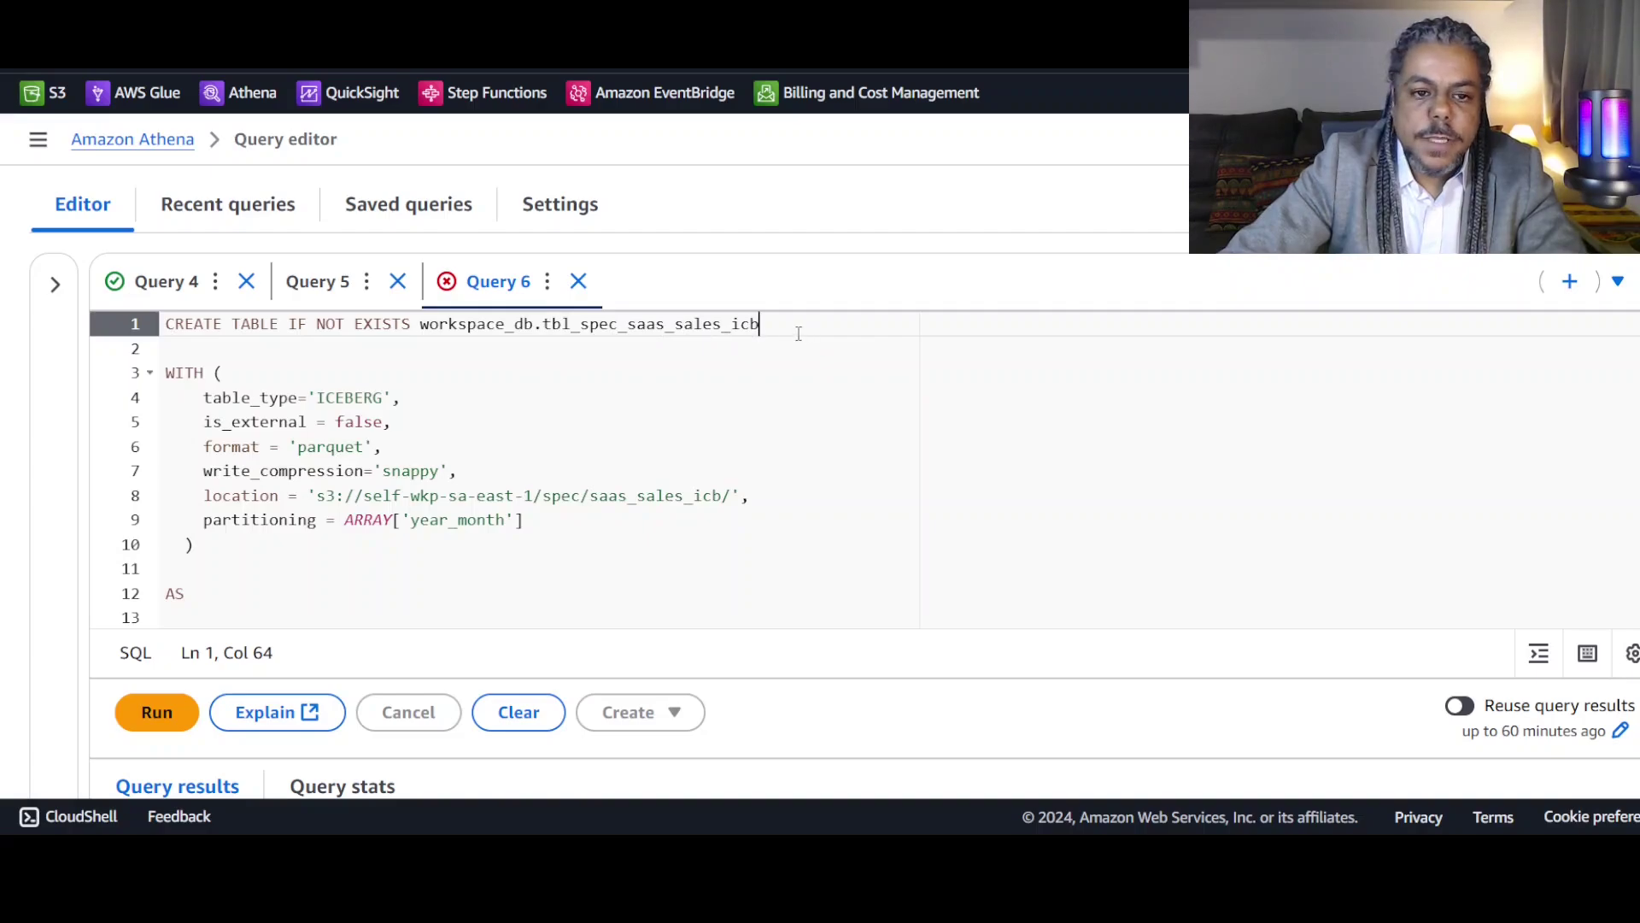
# Check the available databases in the data catalog against the workspace_db prefix in the CREATE TABLE line.
pyautogui.click(55, 285)
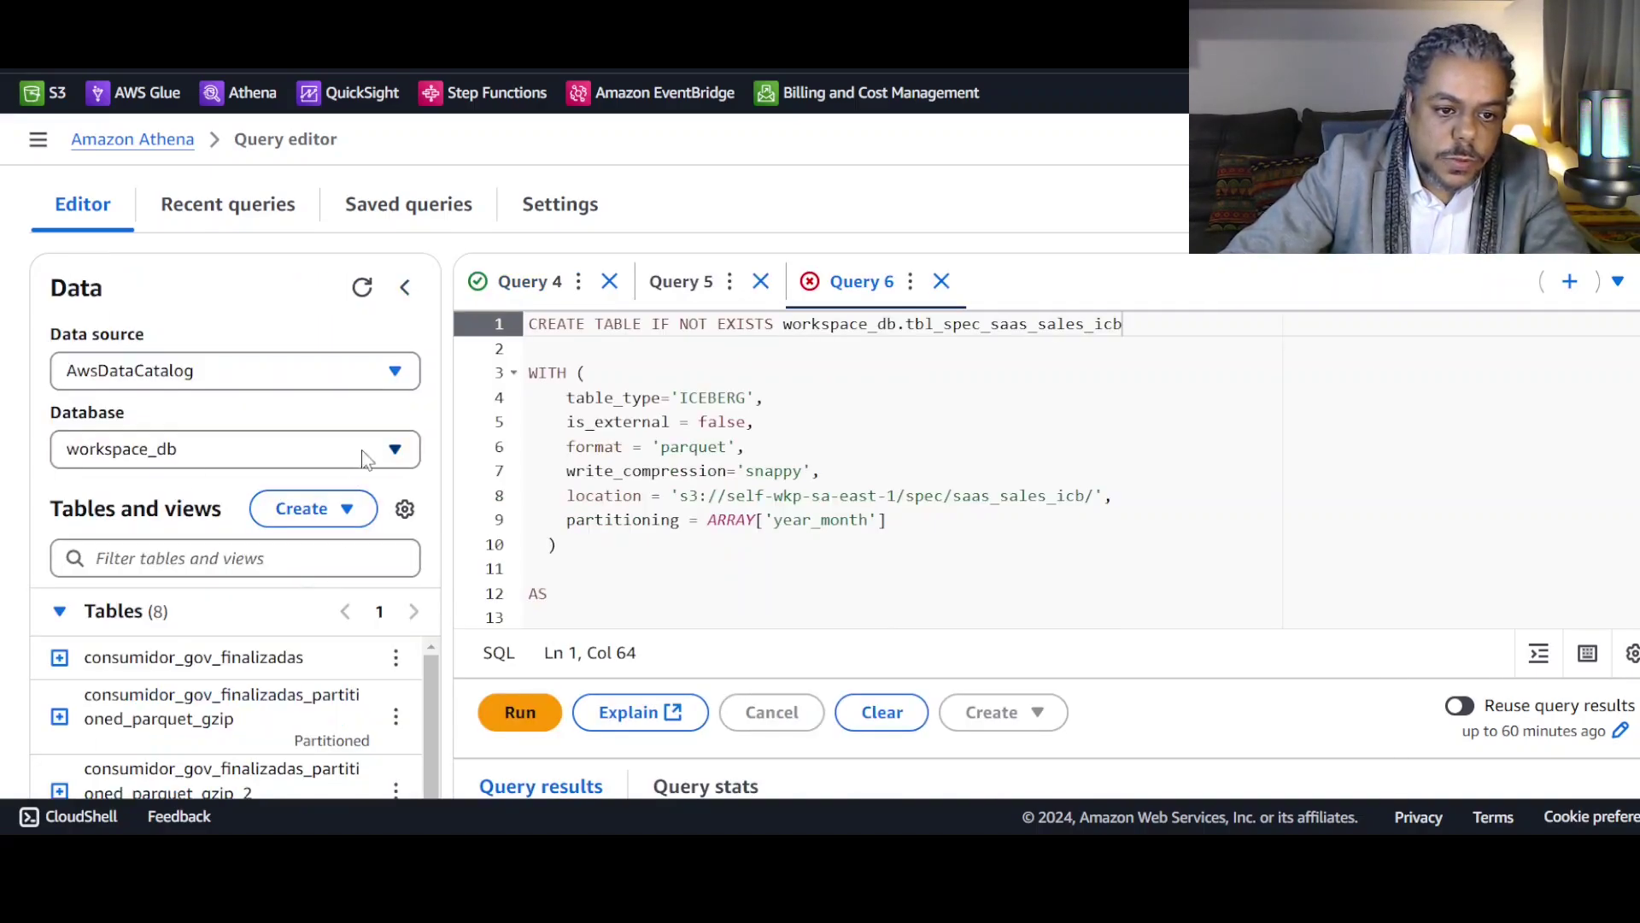
pyautogui.click(395, 450)
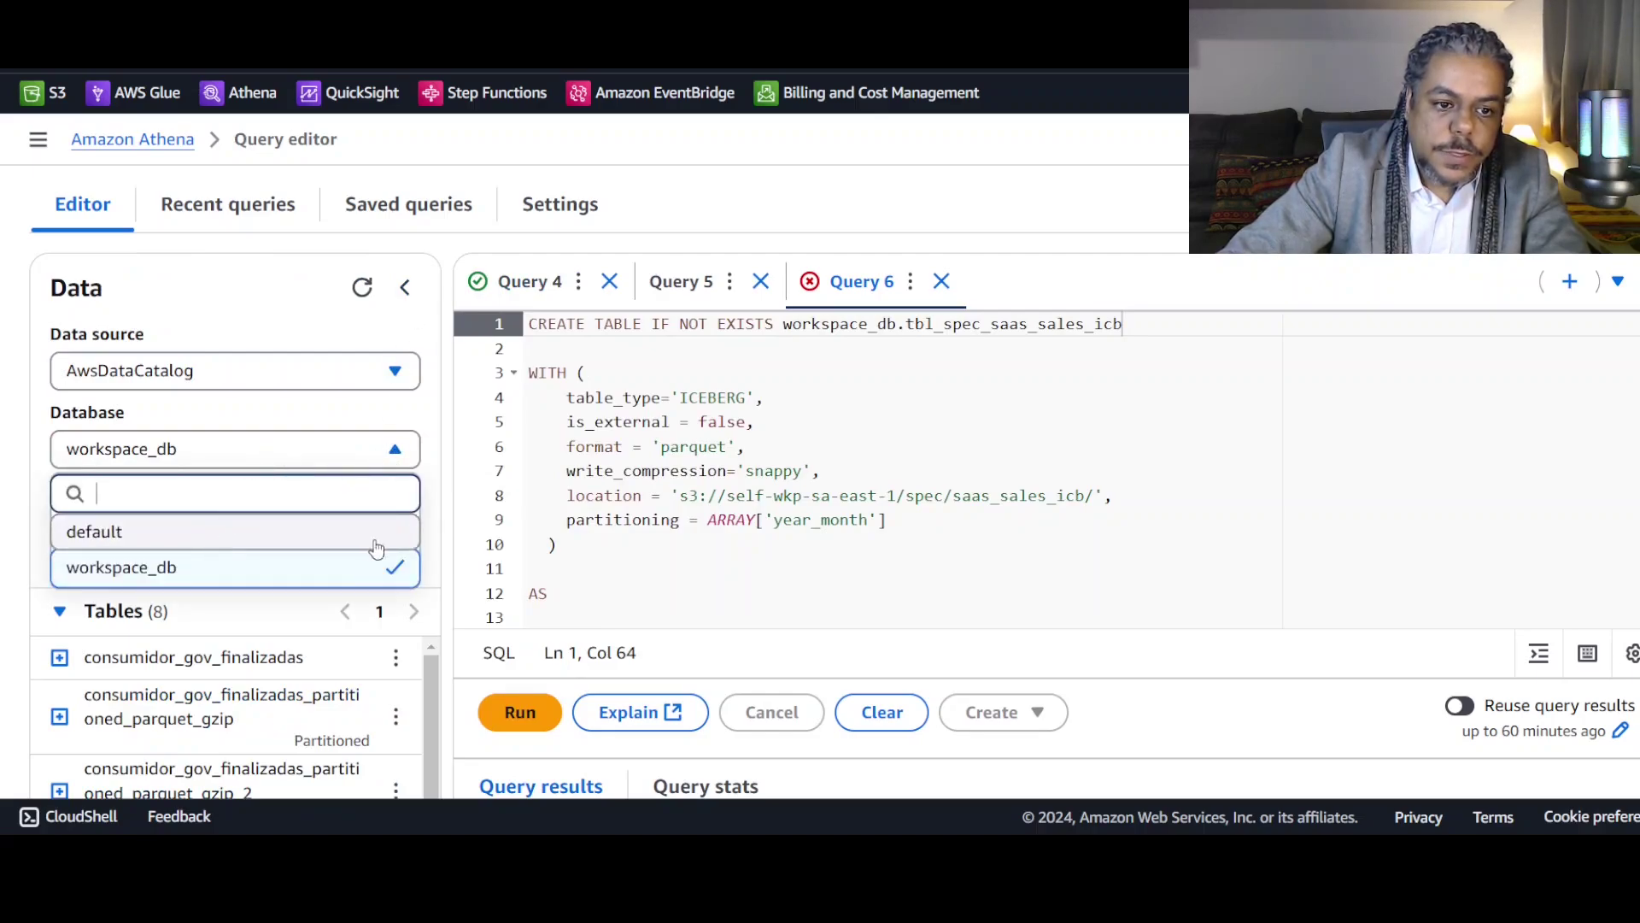
pyautogui.click(405, 288)
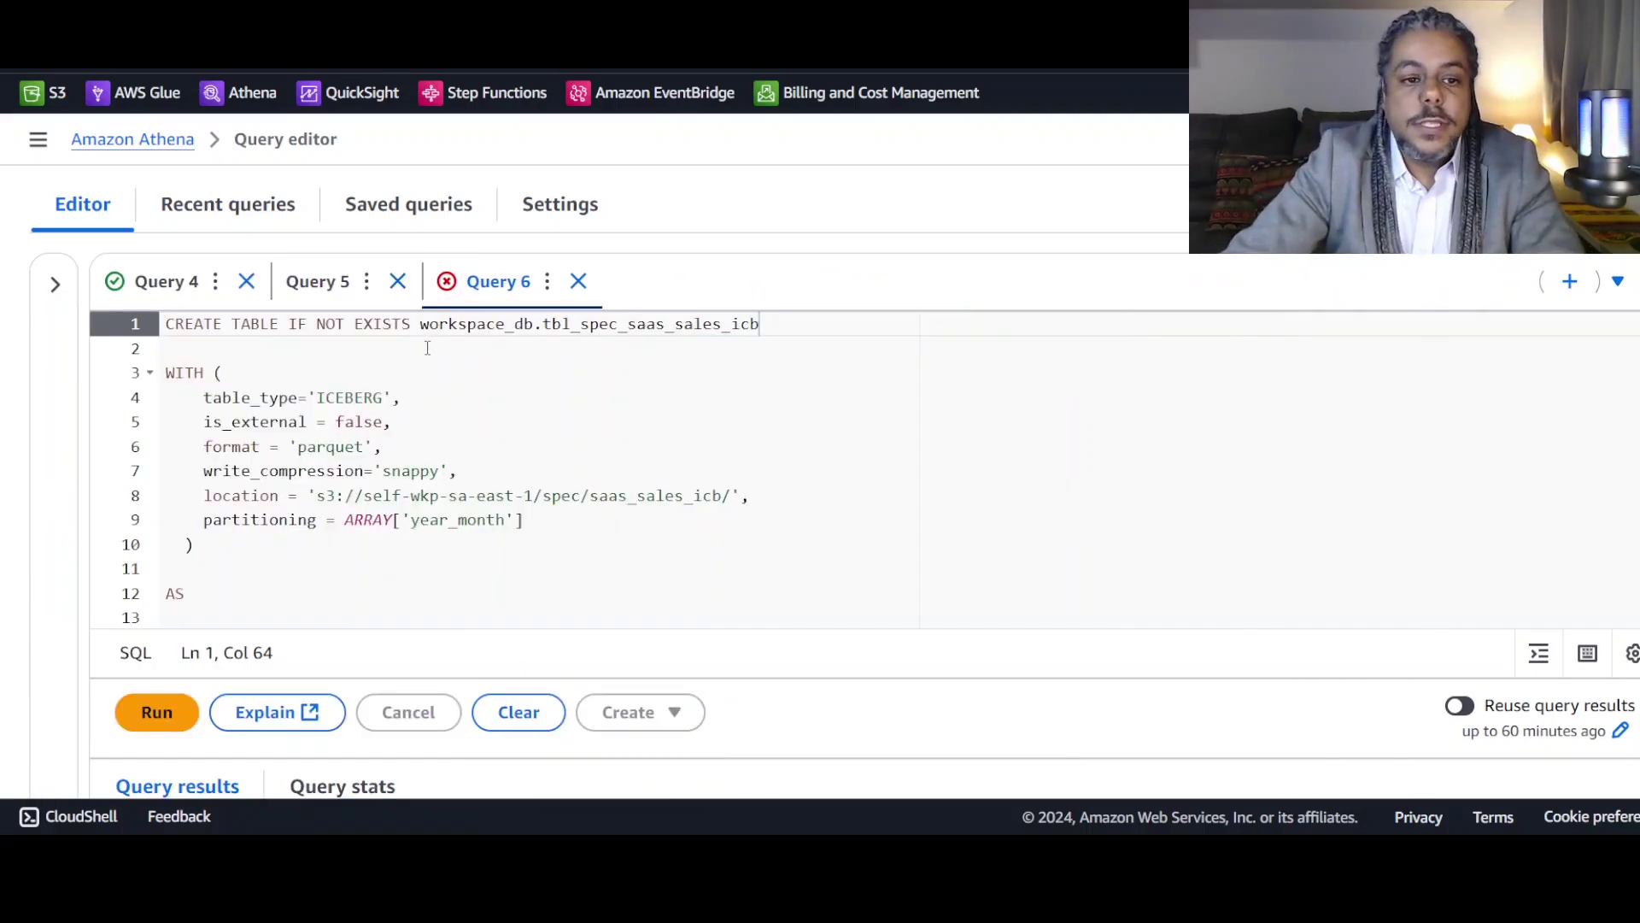
pyautogui.doubleClick(494, 324)
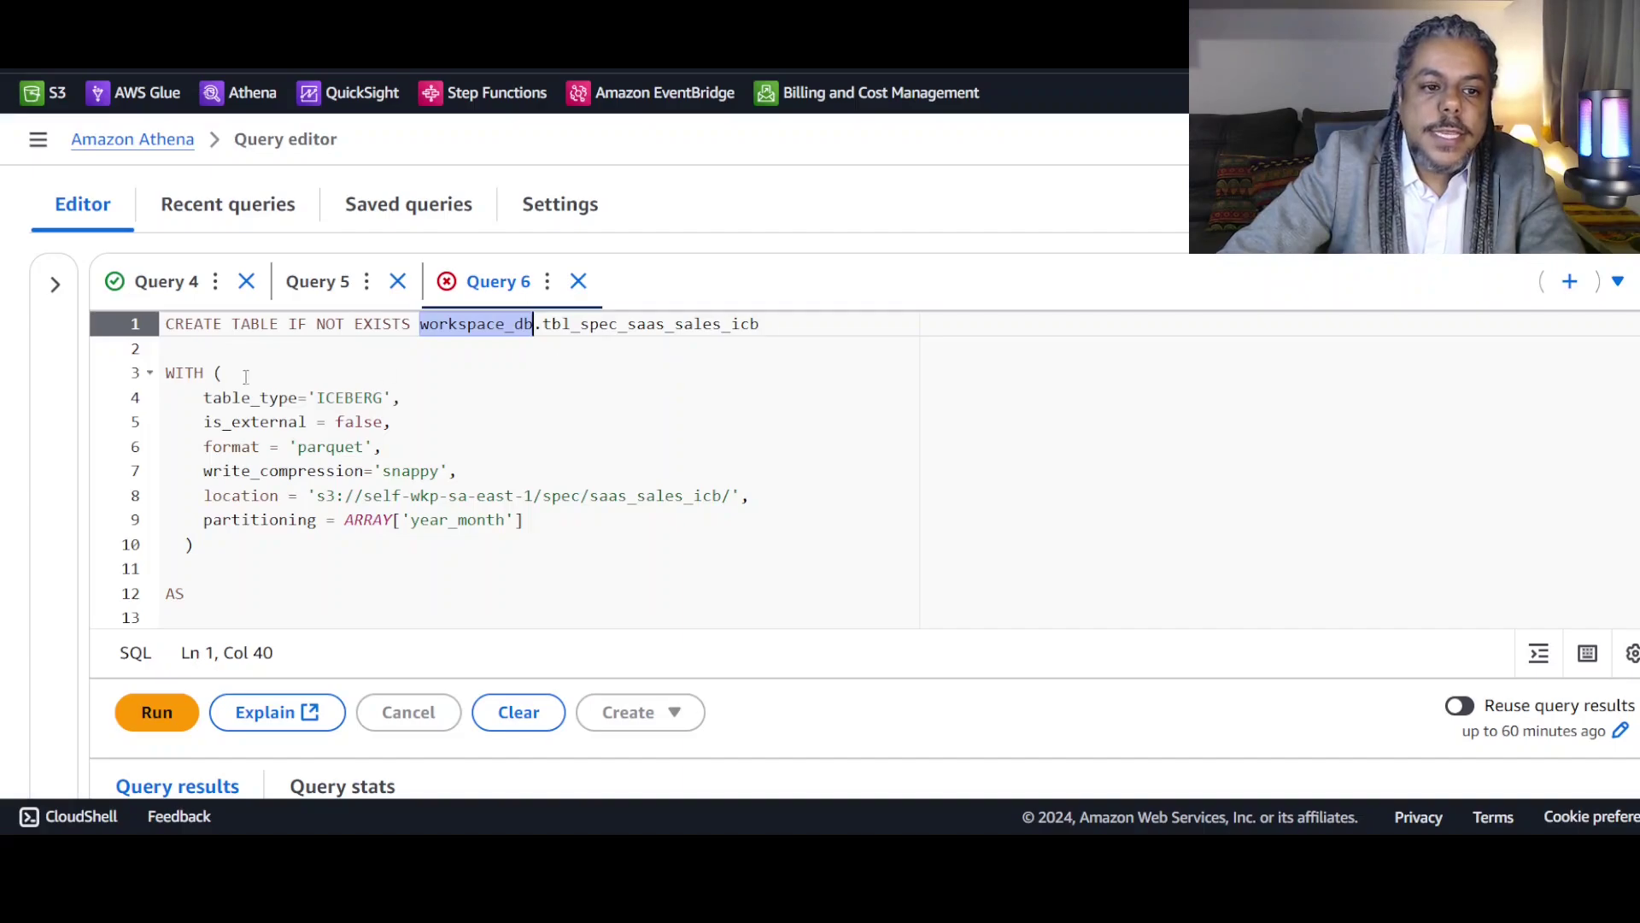
# Review the WITH clause's table type, is_external, format, write compression and S3 location properties.
pyautogui.moveTo(167, 373); pyautogui.dragTo(272, 551)
pyautogui.click(428, 408)
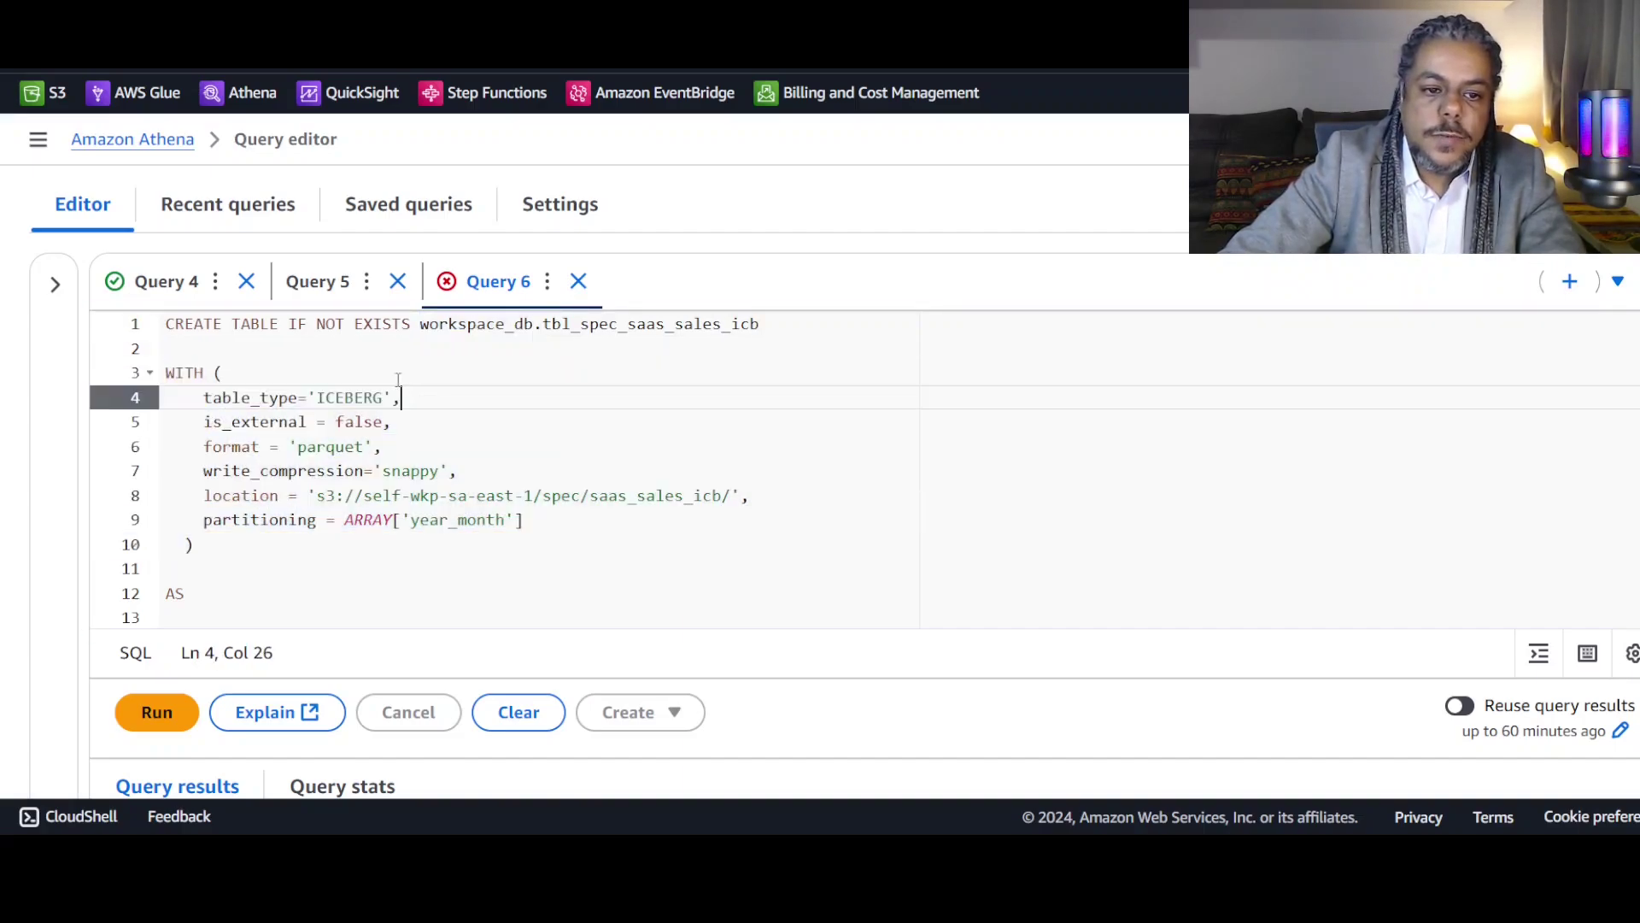
pyautogui.moveTo(383, 398); pyautogui.dragTo(341, 424)
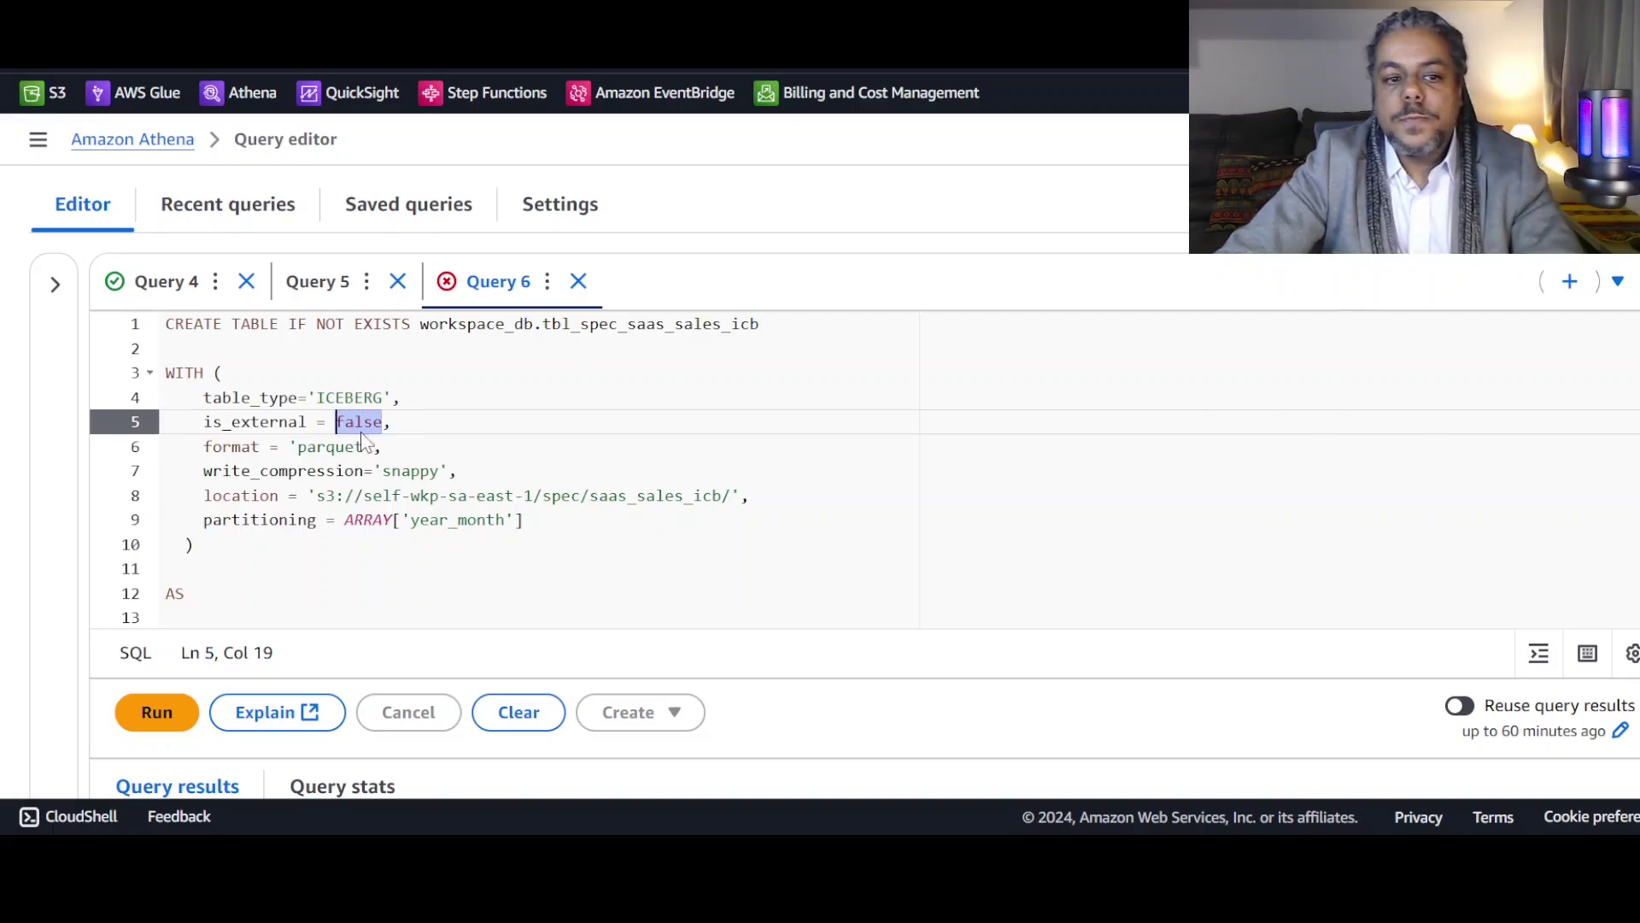
pyautogui.doubleClick(350, 446)
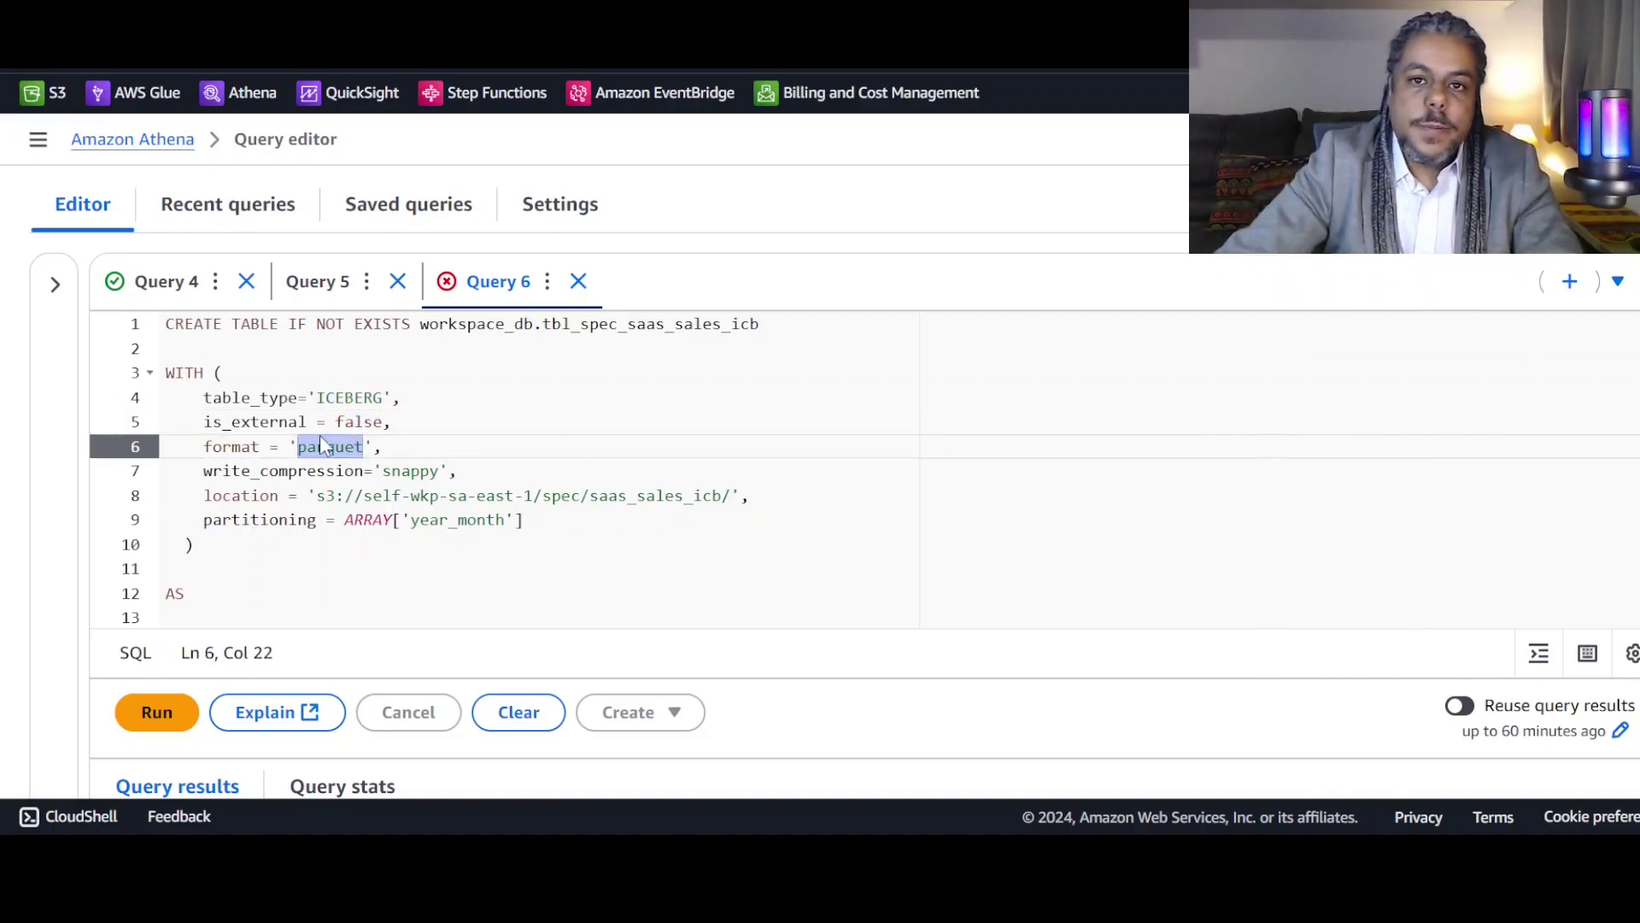
pyautogui.doubleClick(411, 471)
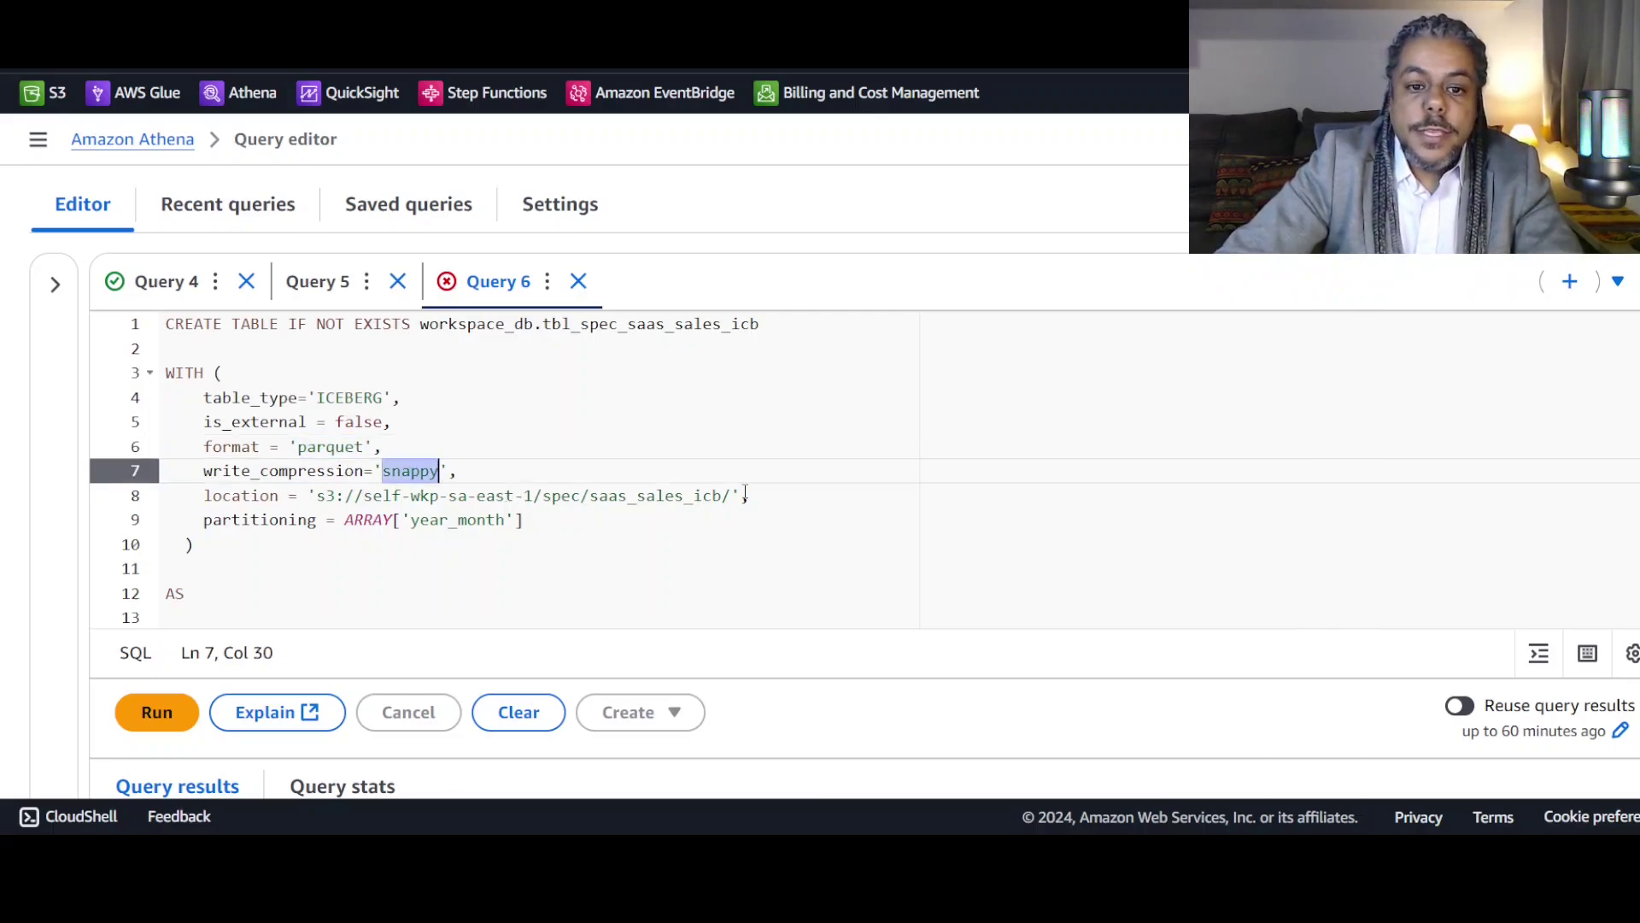
pyautogui.moveTo(731, 496); pyautogui.dragTo(316, 498)
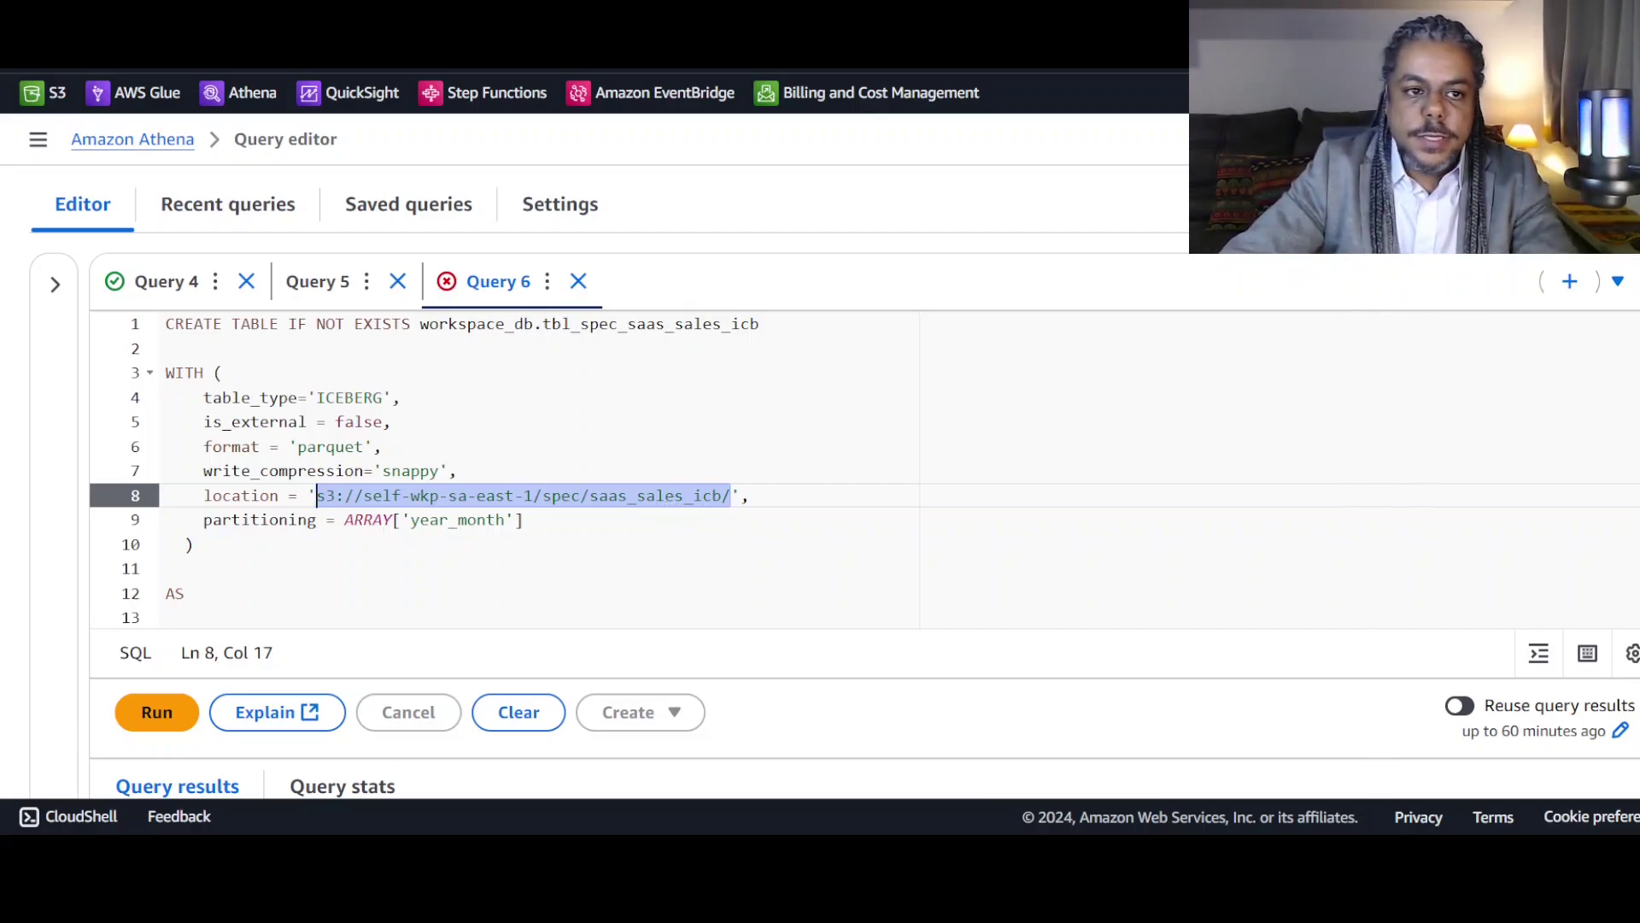
# Switch to Amazon S3, inspect the saas_sales_icb folder under spec/, and return to the Athena query editor.
pyautogui.click(257, 21)
pyautogui.scroll(-2, 821, 484)
pyautogui.scroll(2, 821, 482)
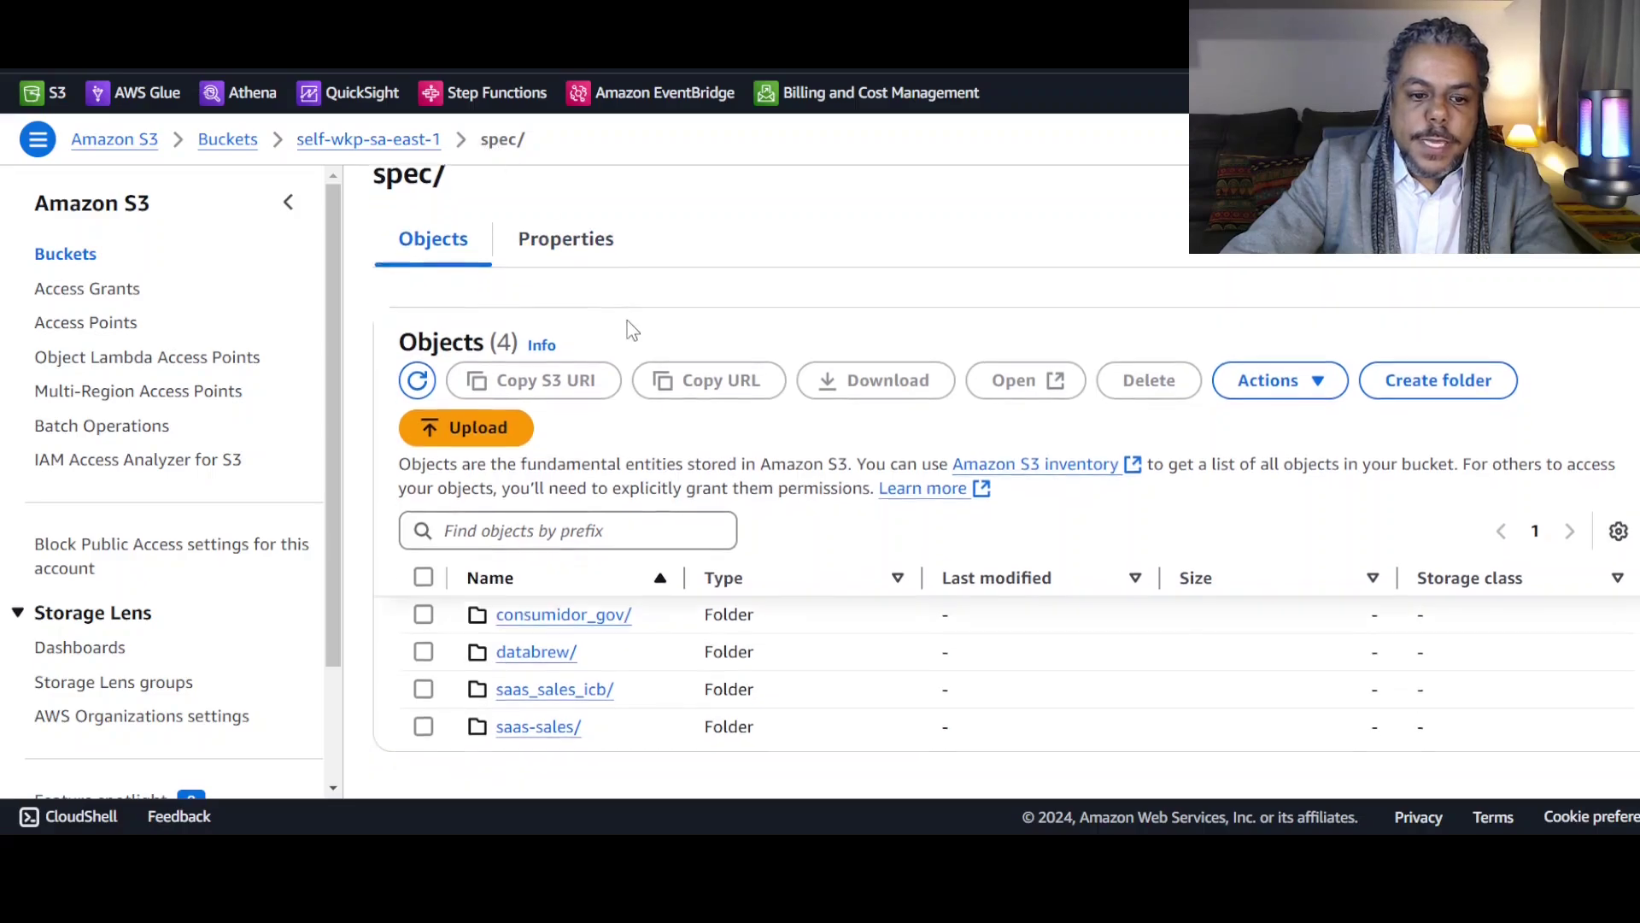
pyautogui.scroll(-1, 632, 752)
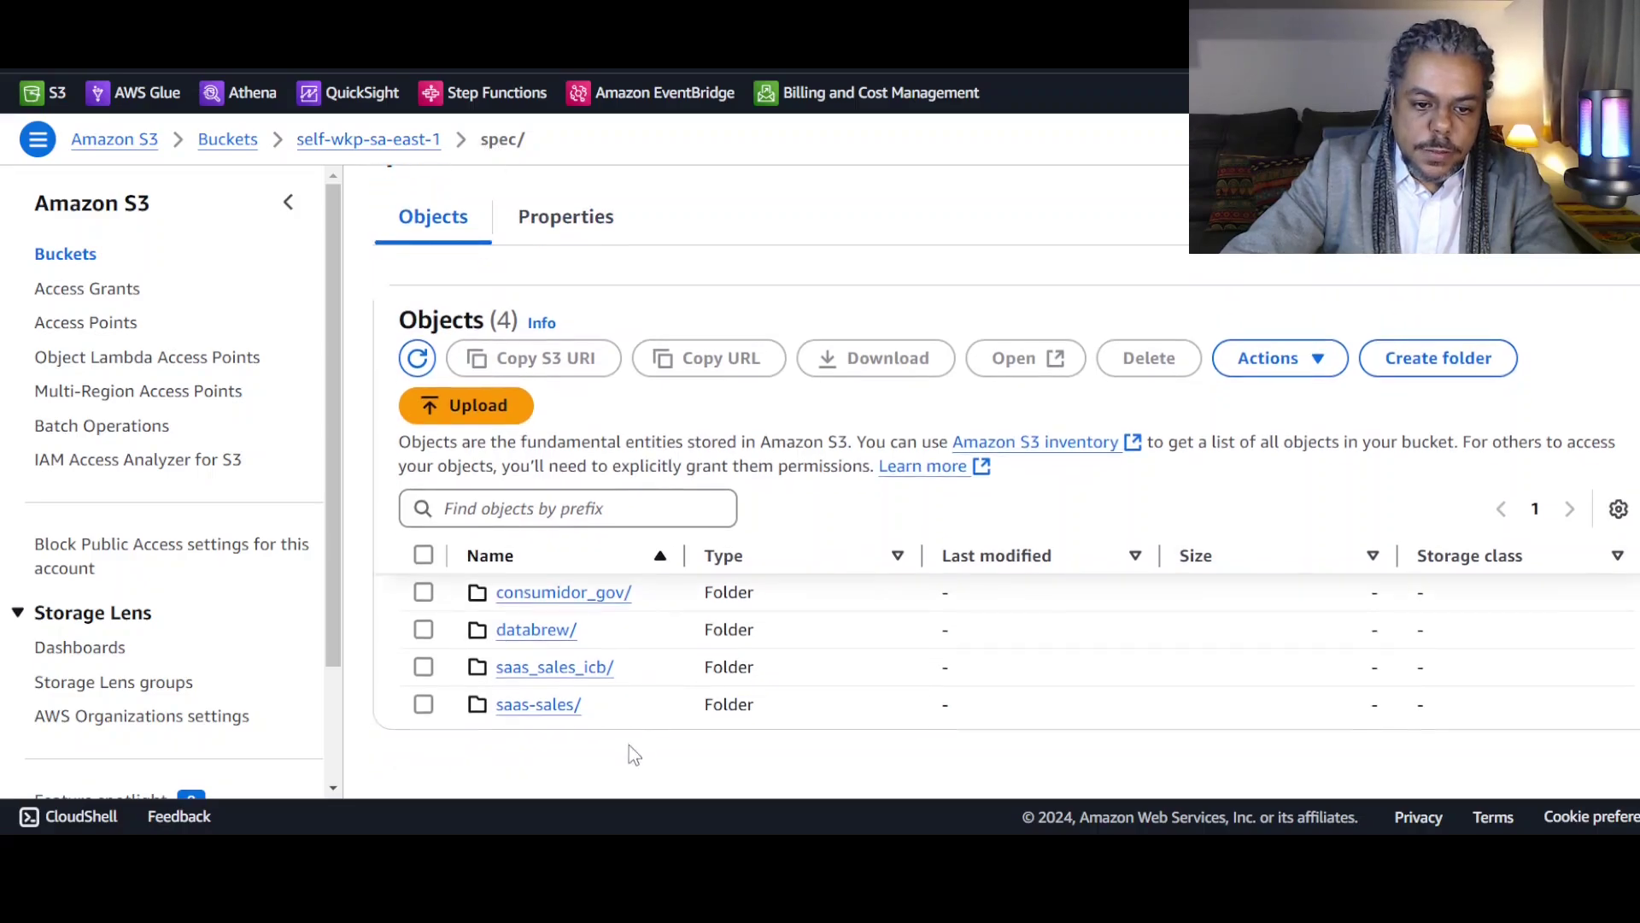
pyautogui.click(568, 668)
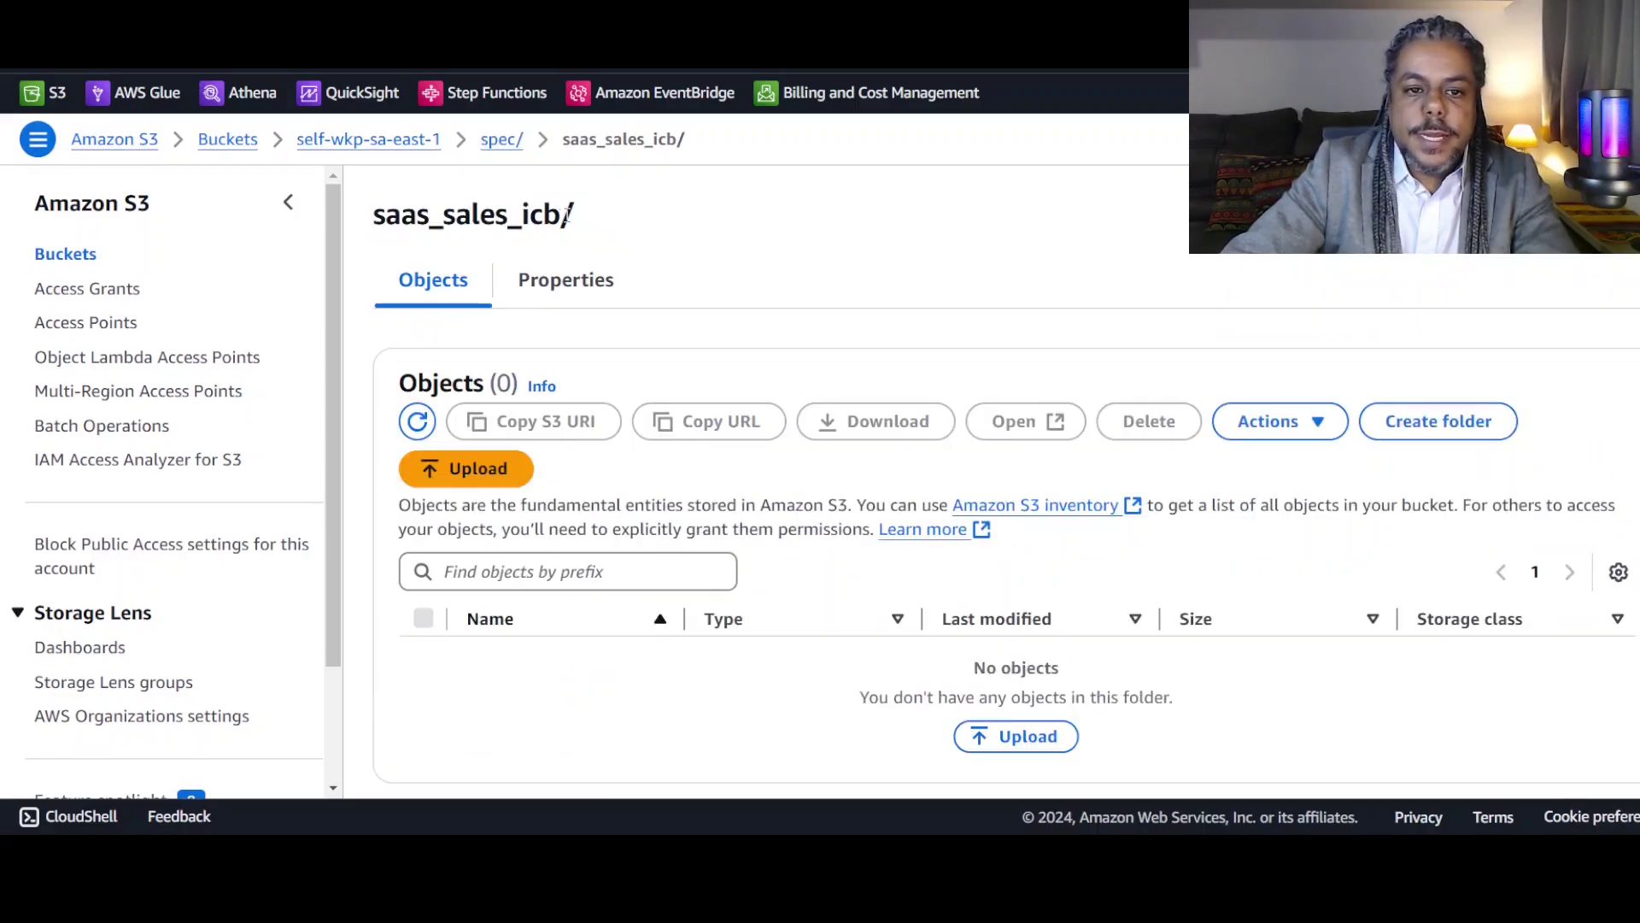
pyautogui.moveTo(567, 215); pyautogui.dragTo(520, 218)
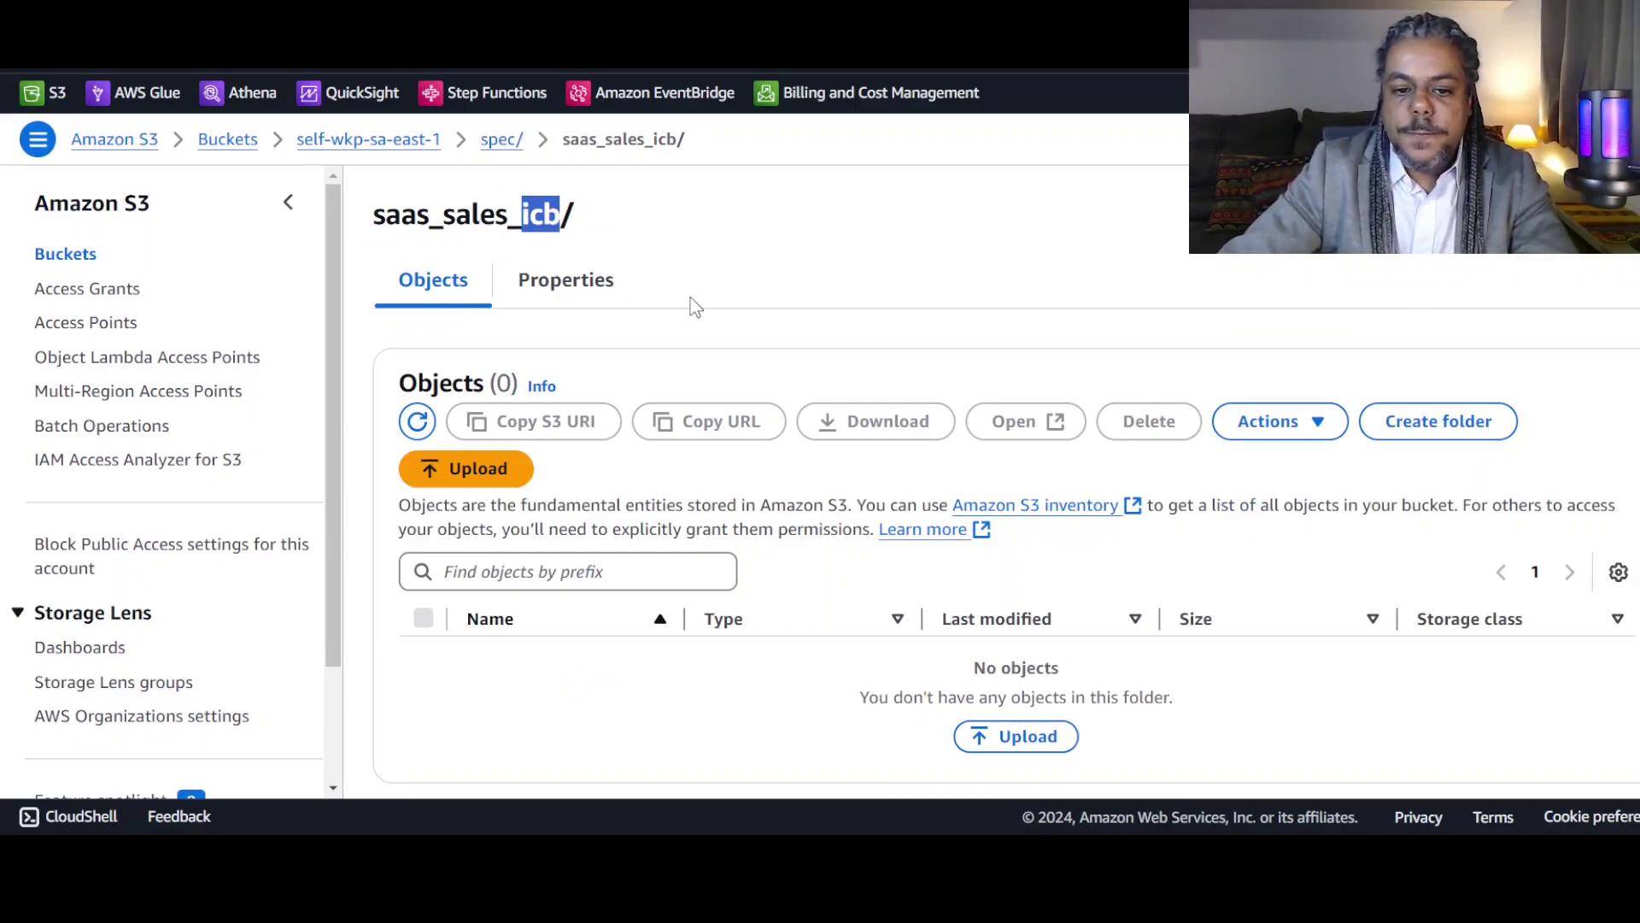
pyautogui.scroll(-1, 841, 756)
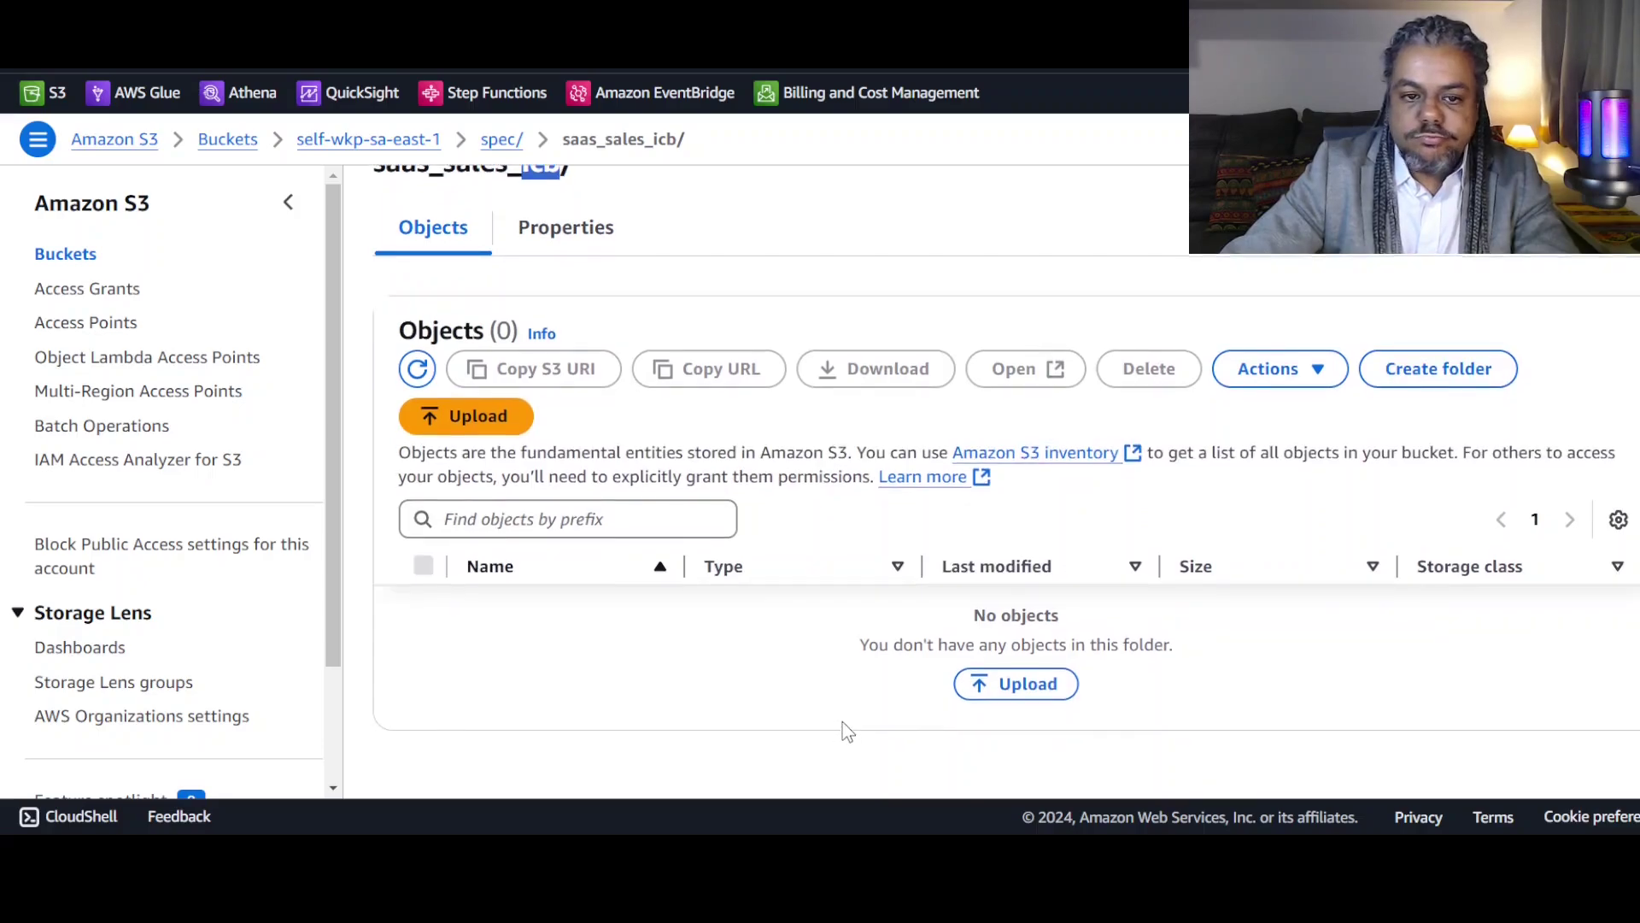
pyautogui.scroll(1, 840, 736)
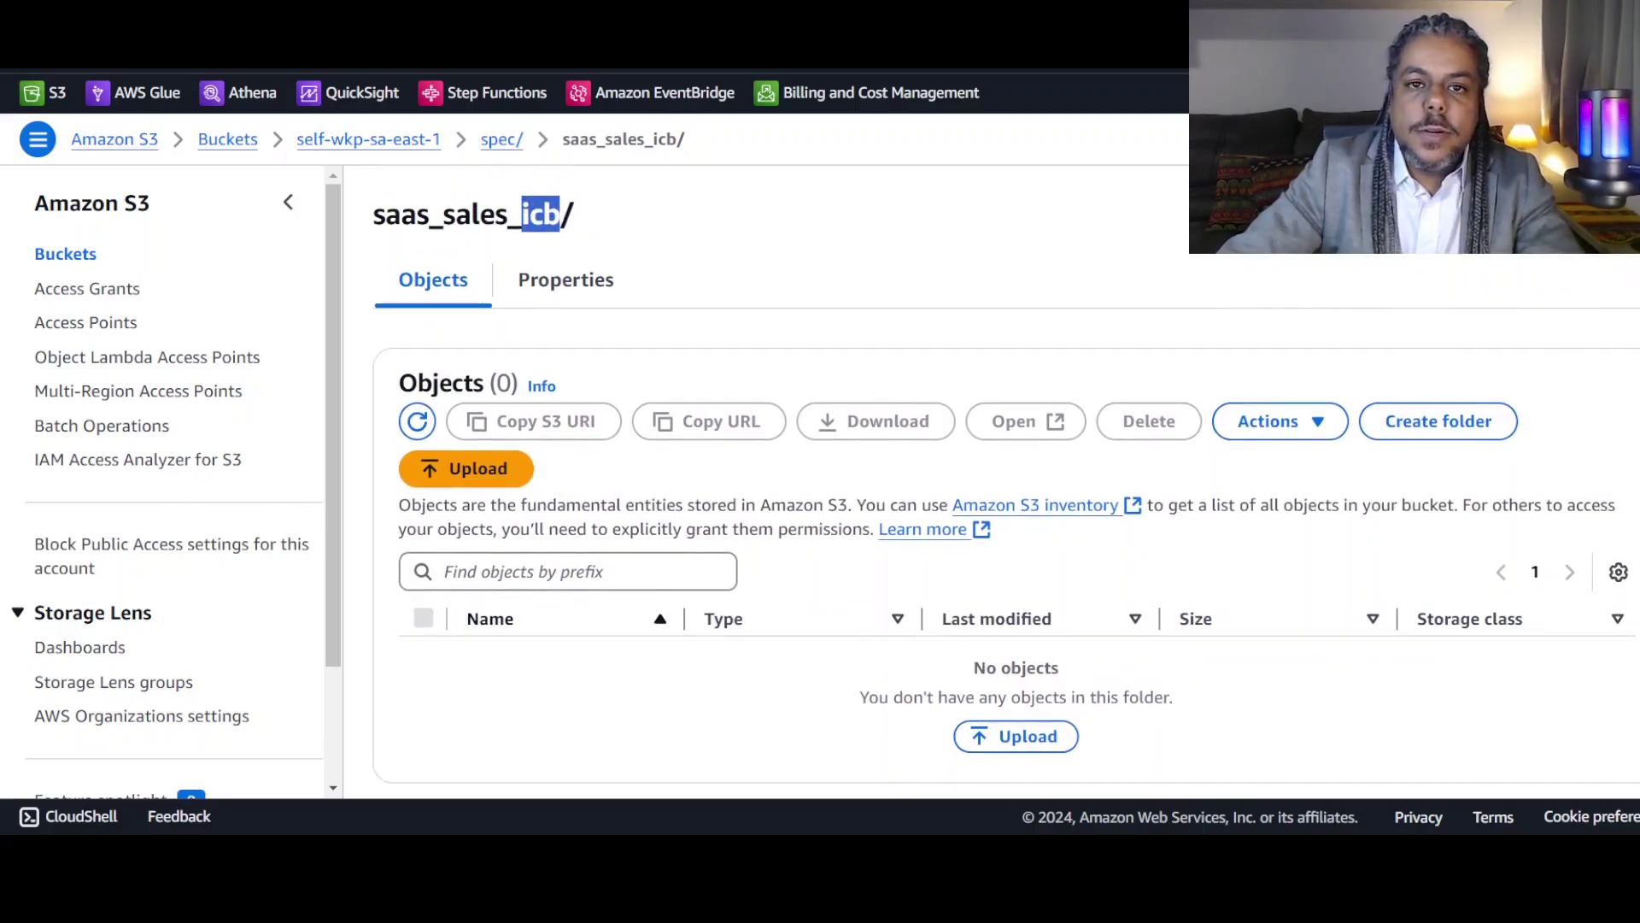
pyautogui.hotkey('ctrl', 'Tab')
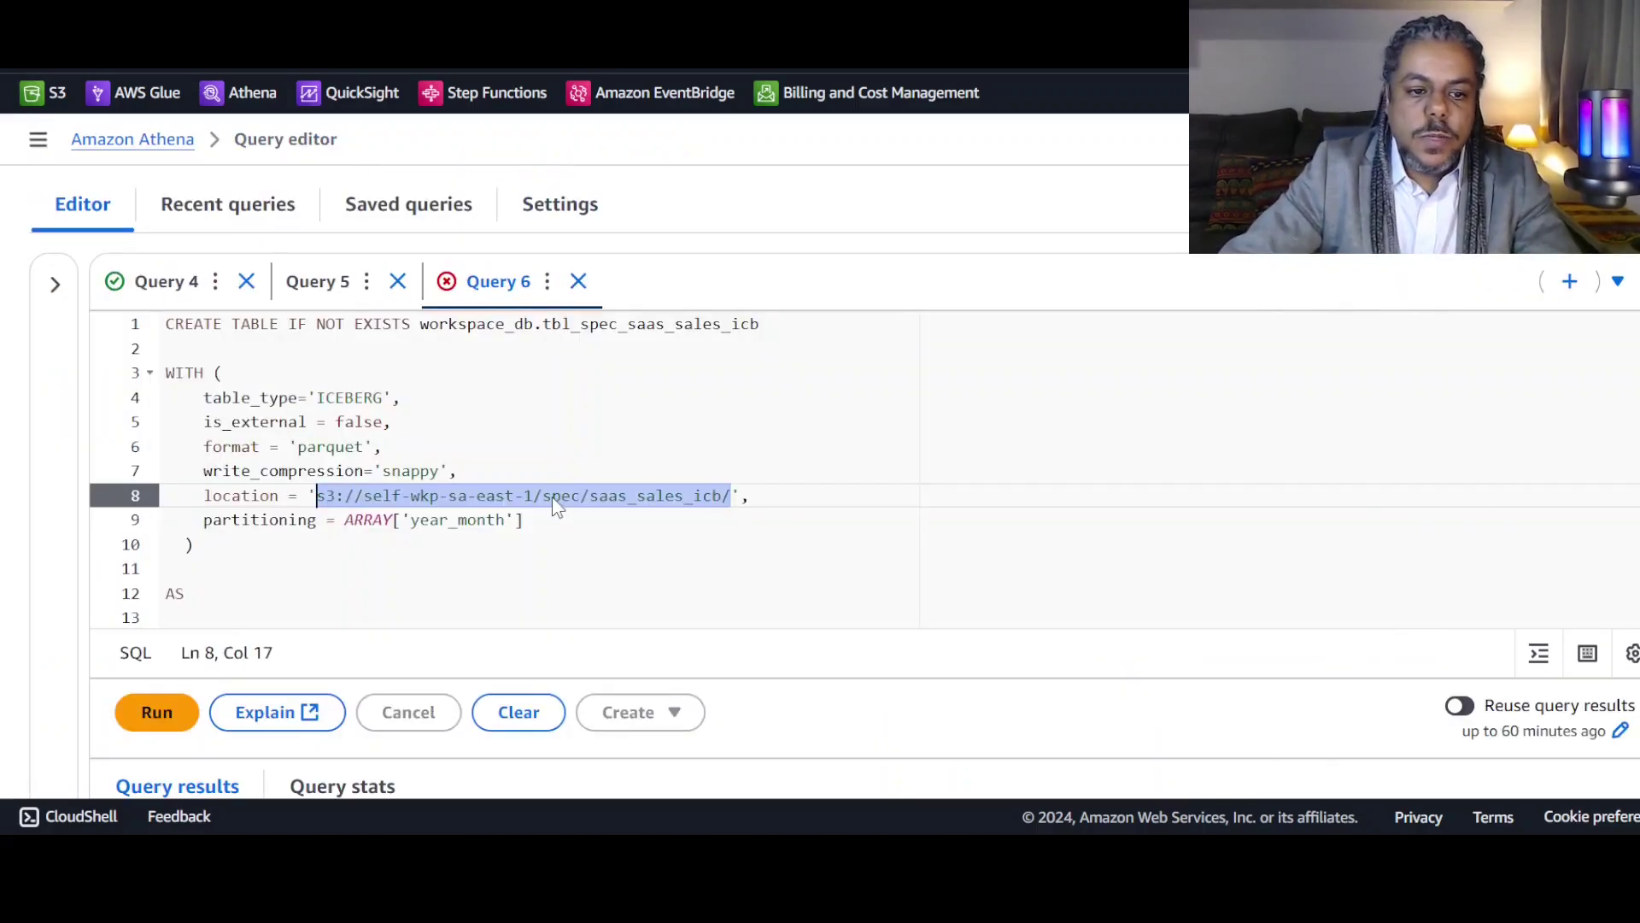
# Compare the partitioning property with the year_month column in the SELECT and look over City and Subregion as other column examples.
pyautogui.doubleClick(266, 517)
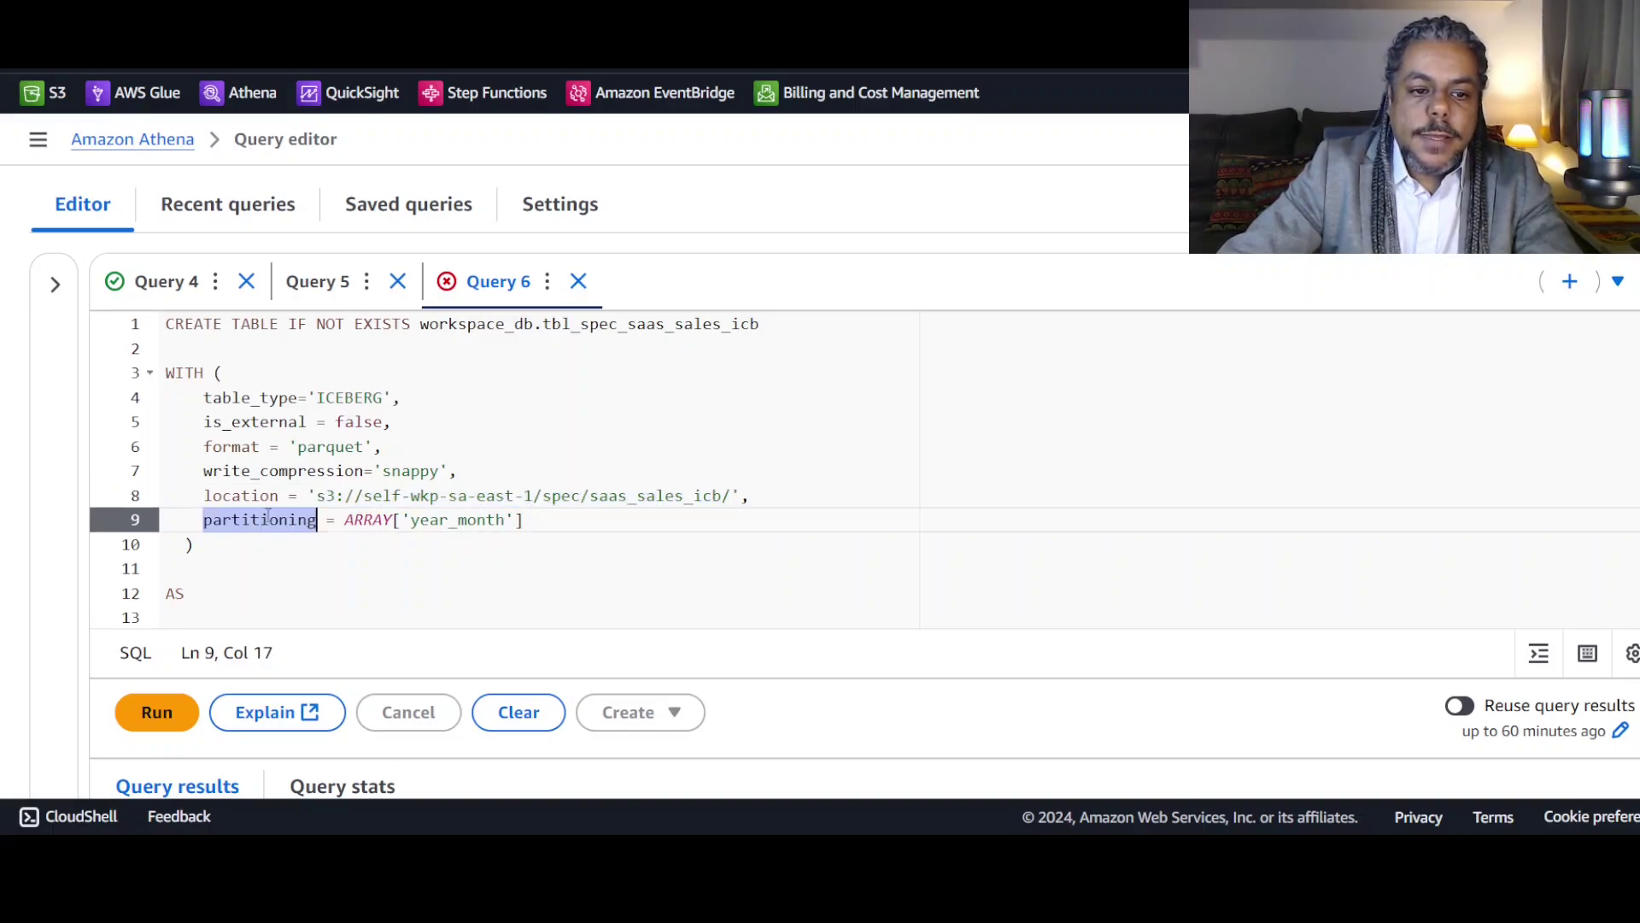
pyautogui.doubleClick(454, 521)
pyautogui.scroll(-3, 607, 523)
pyautogui.scroll(-5, 607, 523)
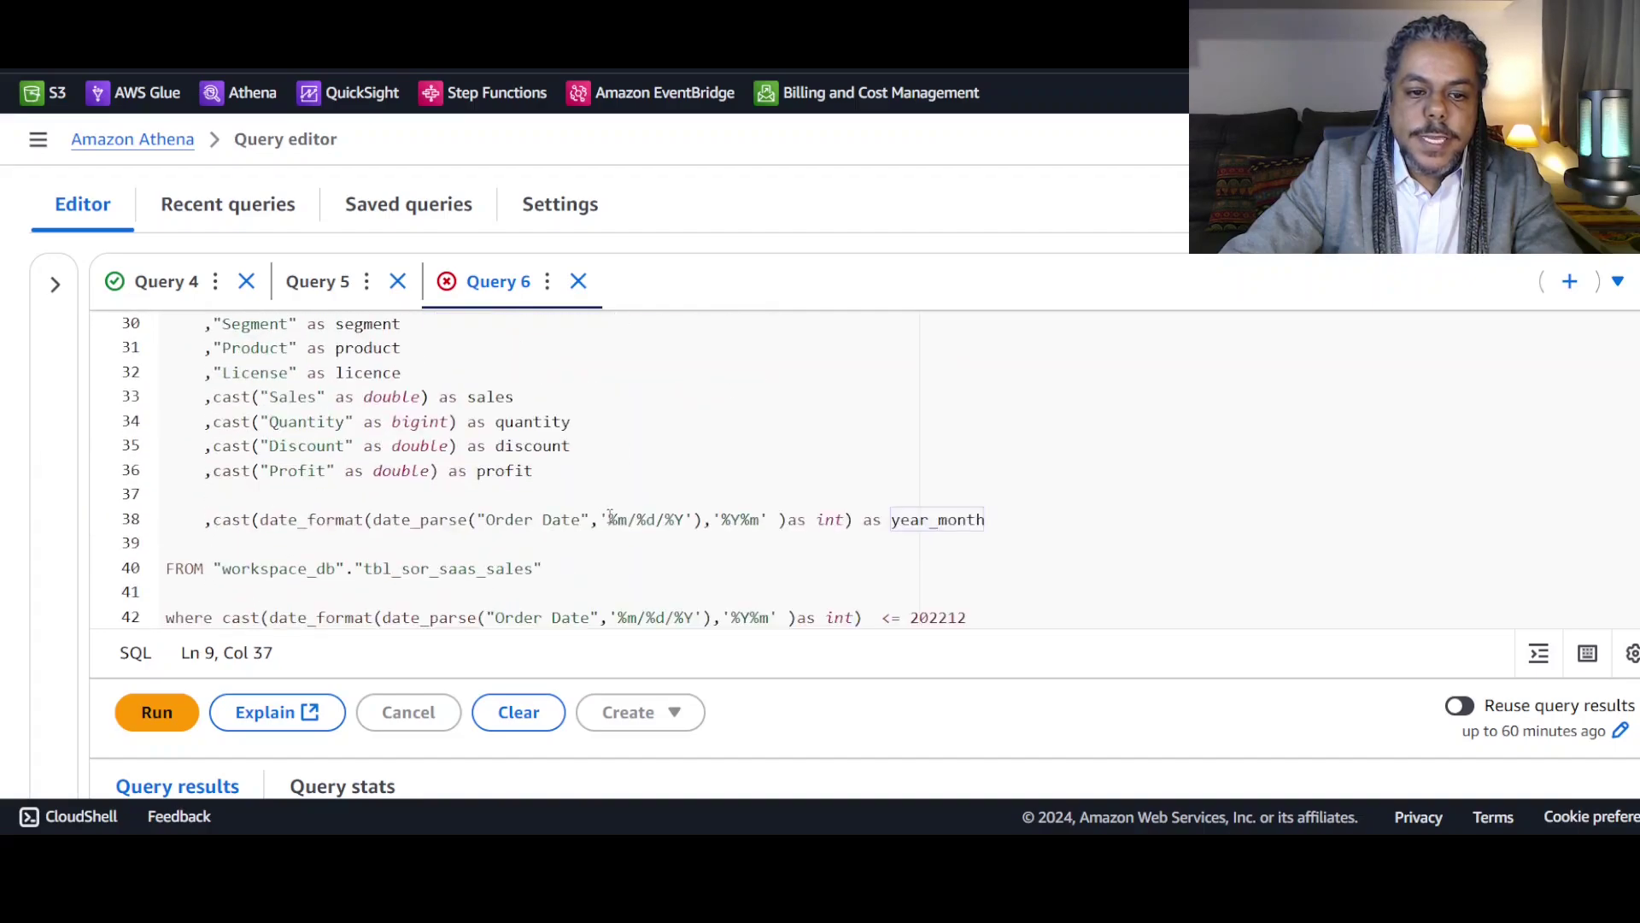
pyautogui.doubleClick(968, 521)
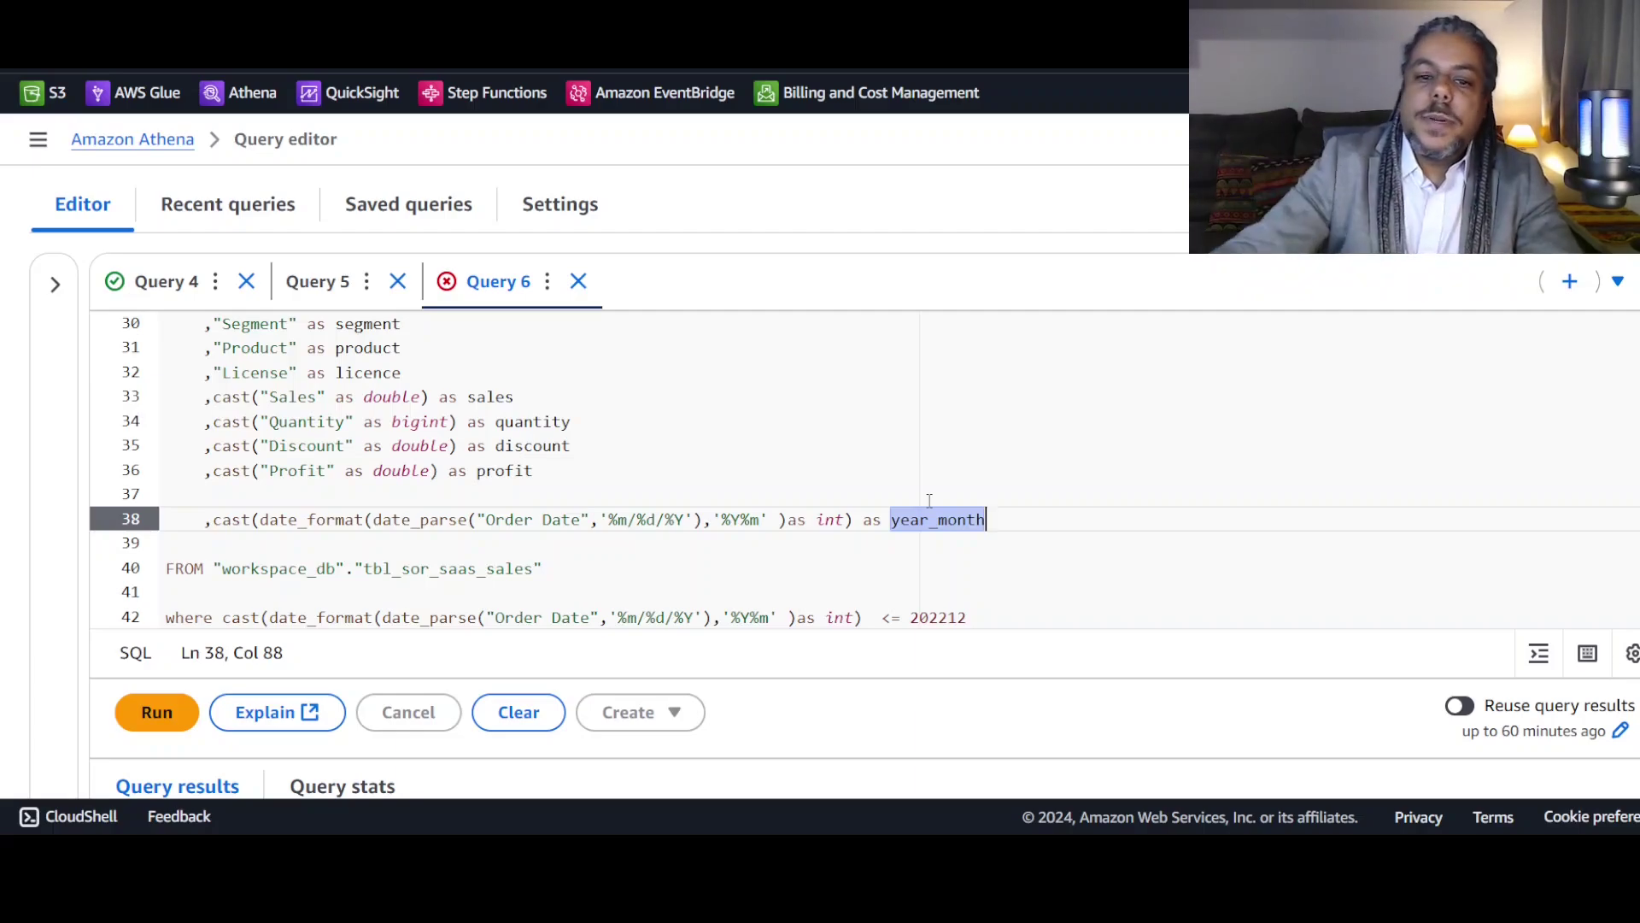
pyautogui.scroll(3, 649, 440)
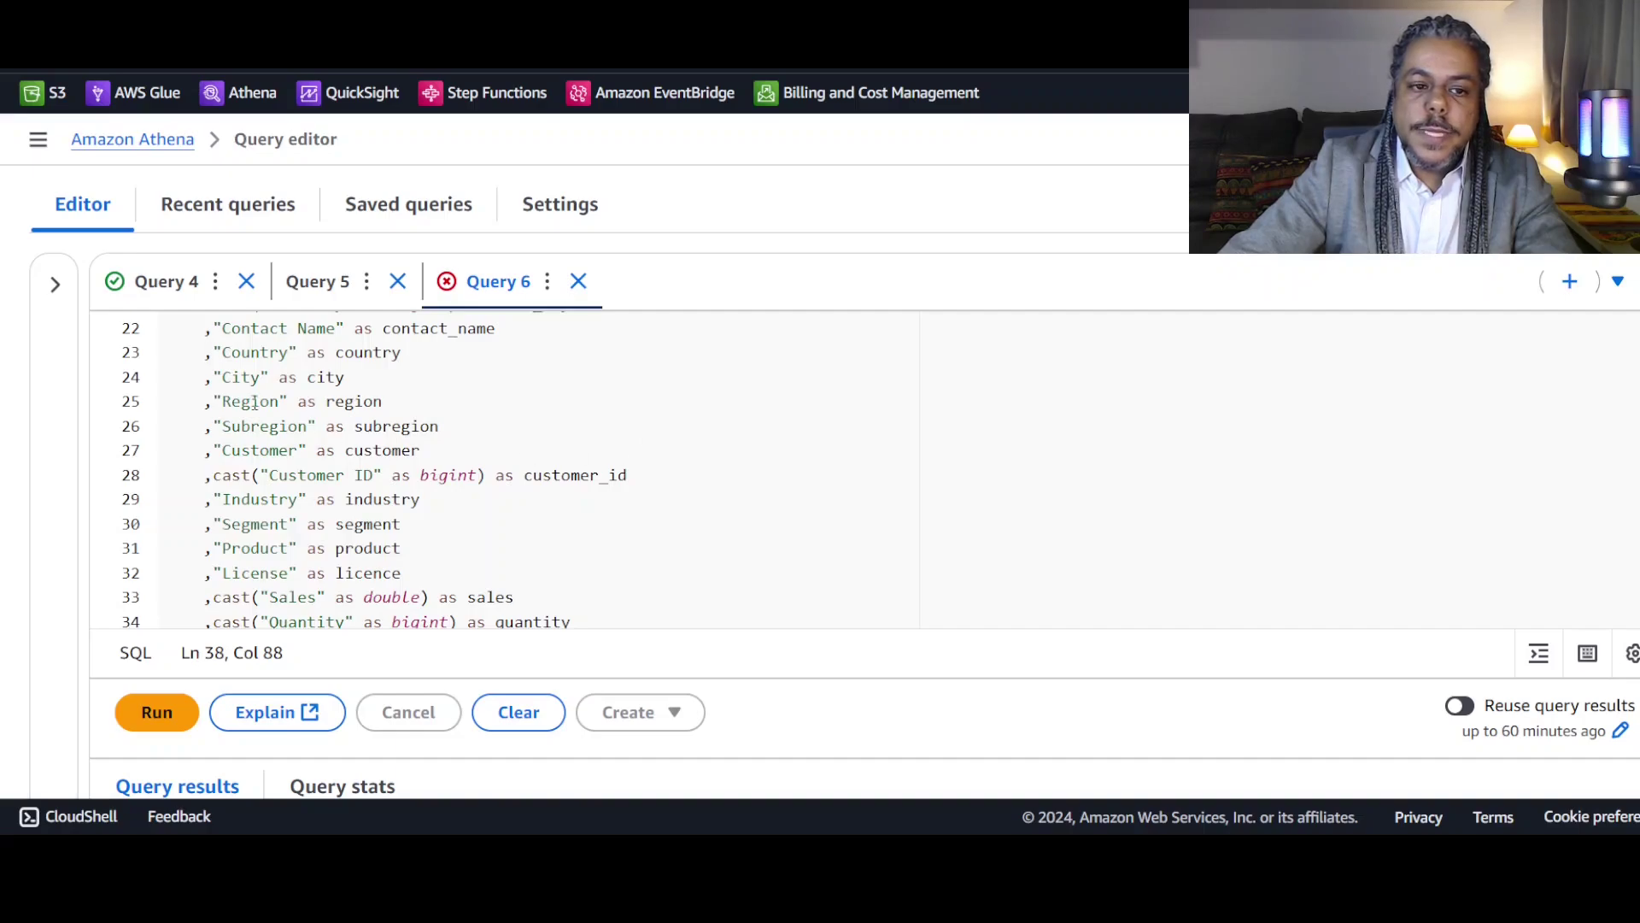
pyautogui.doubleClick(244, 380)
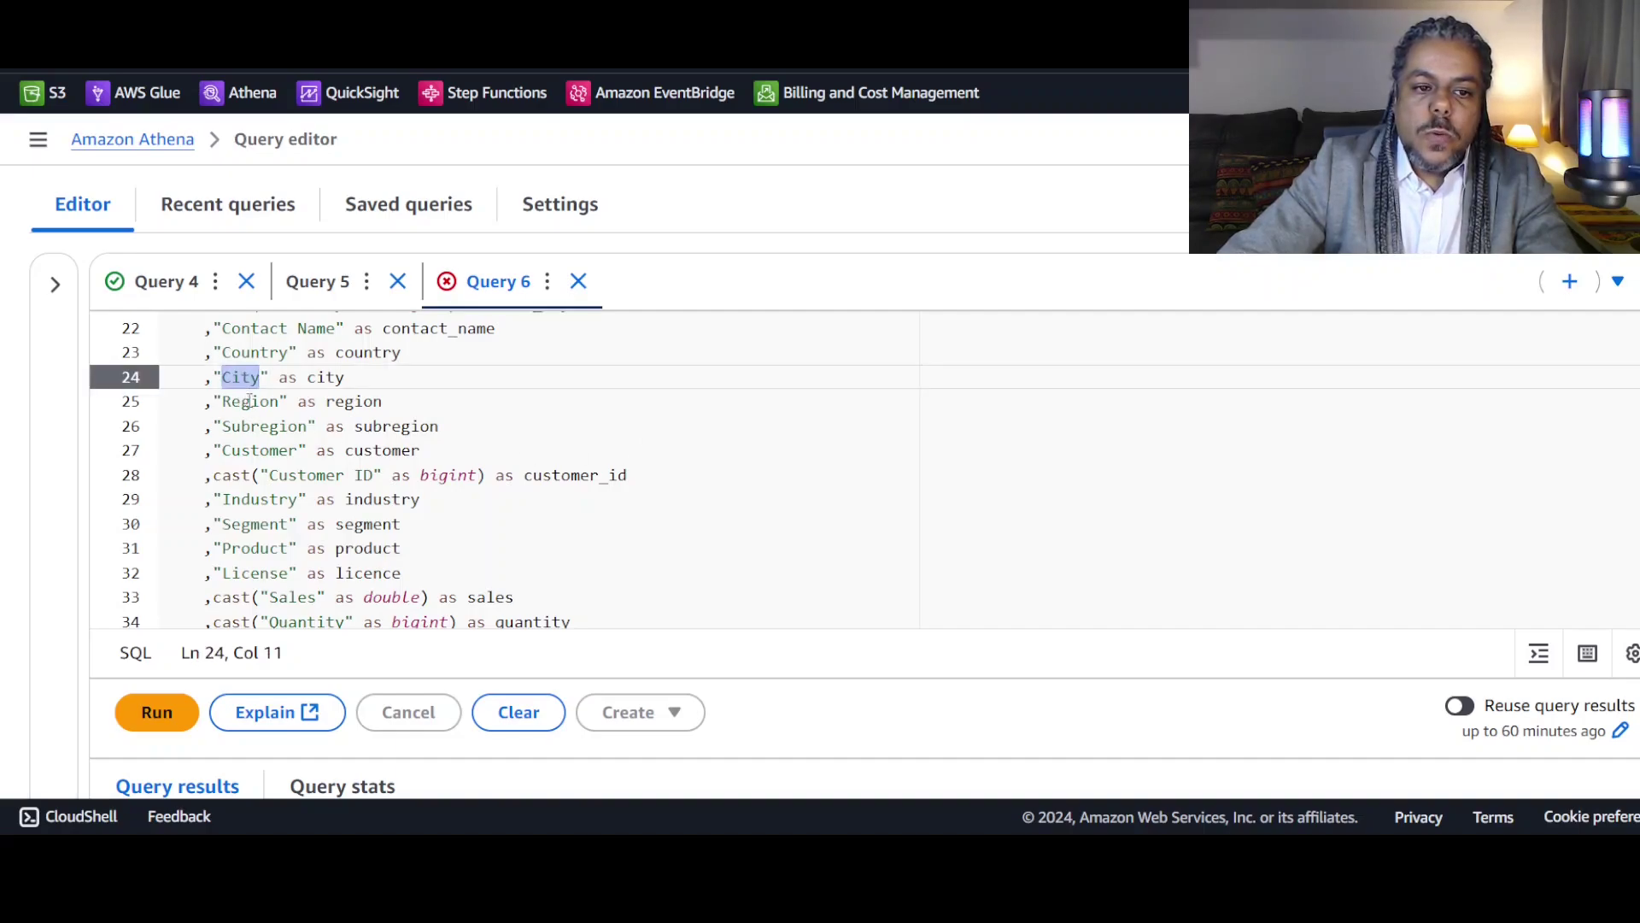
pyautogui.doubleClick(263, 424)
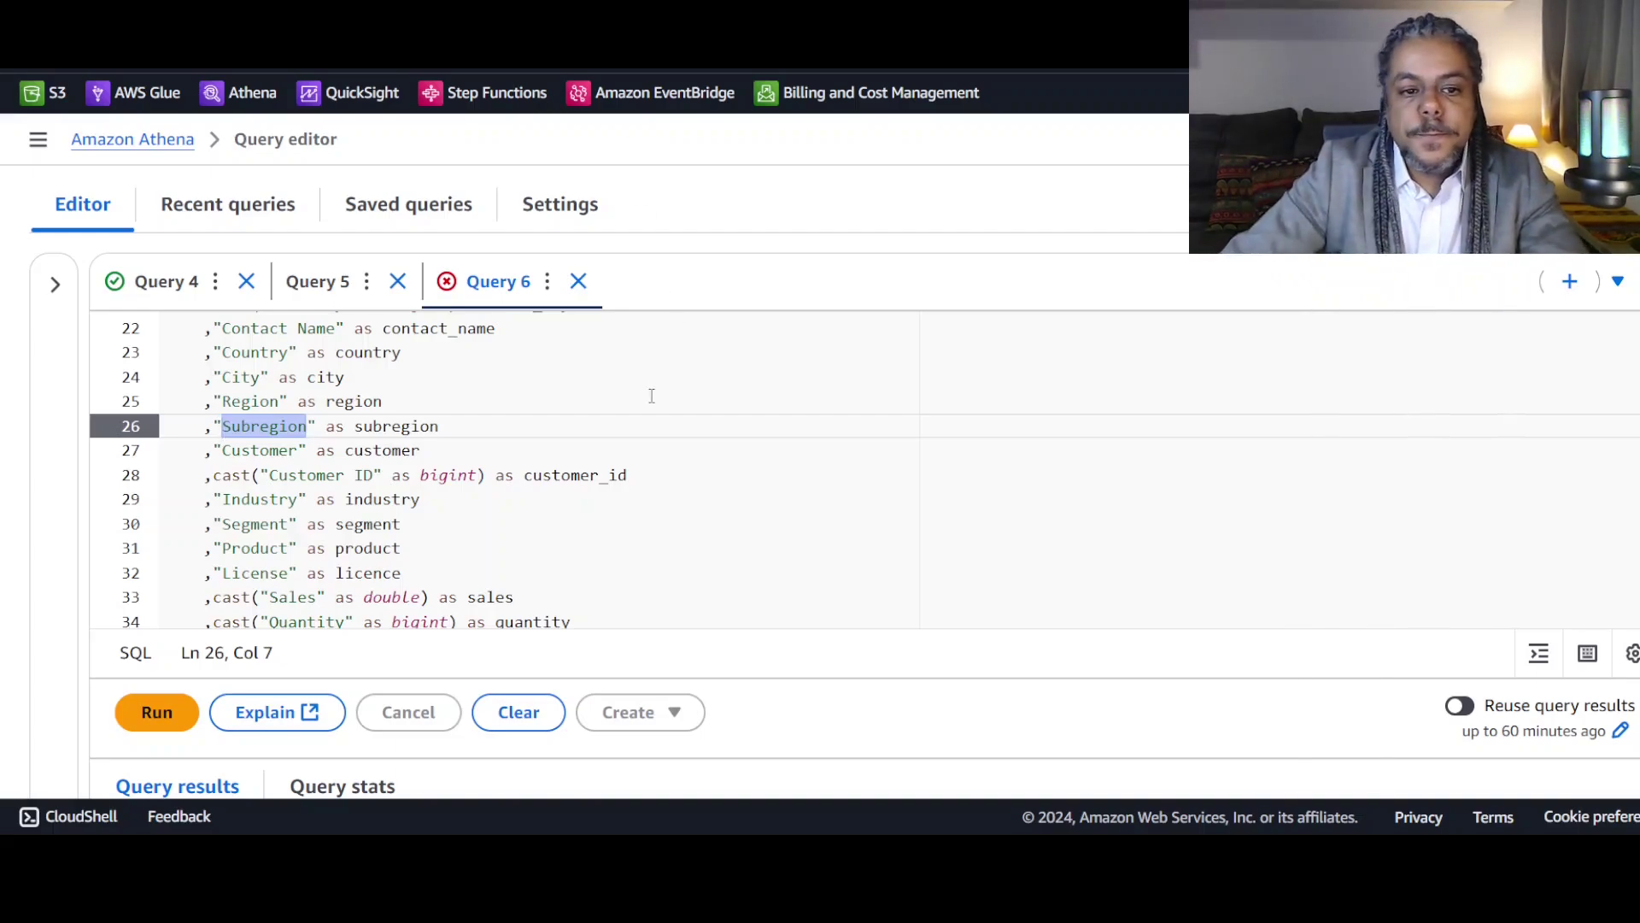
# Remove the extra blank lines between AS and SELECT, leaving a single empty line.
pyautogui.scroll(-3, 646, 405)
pyautogui.scroll(-5, 646, 407)
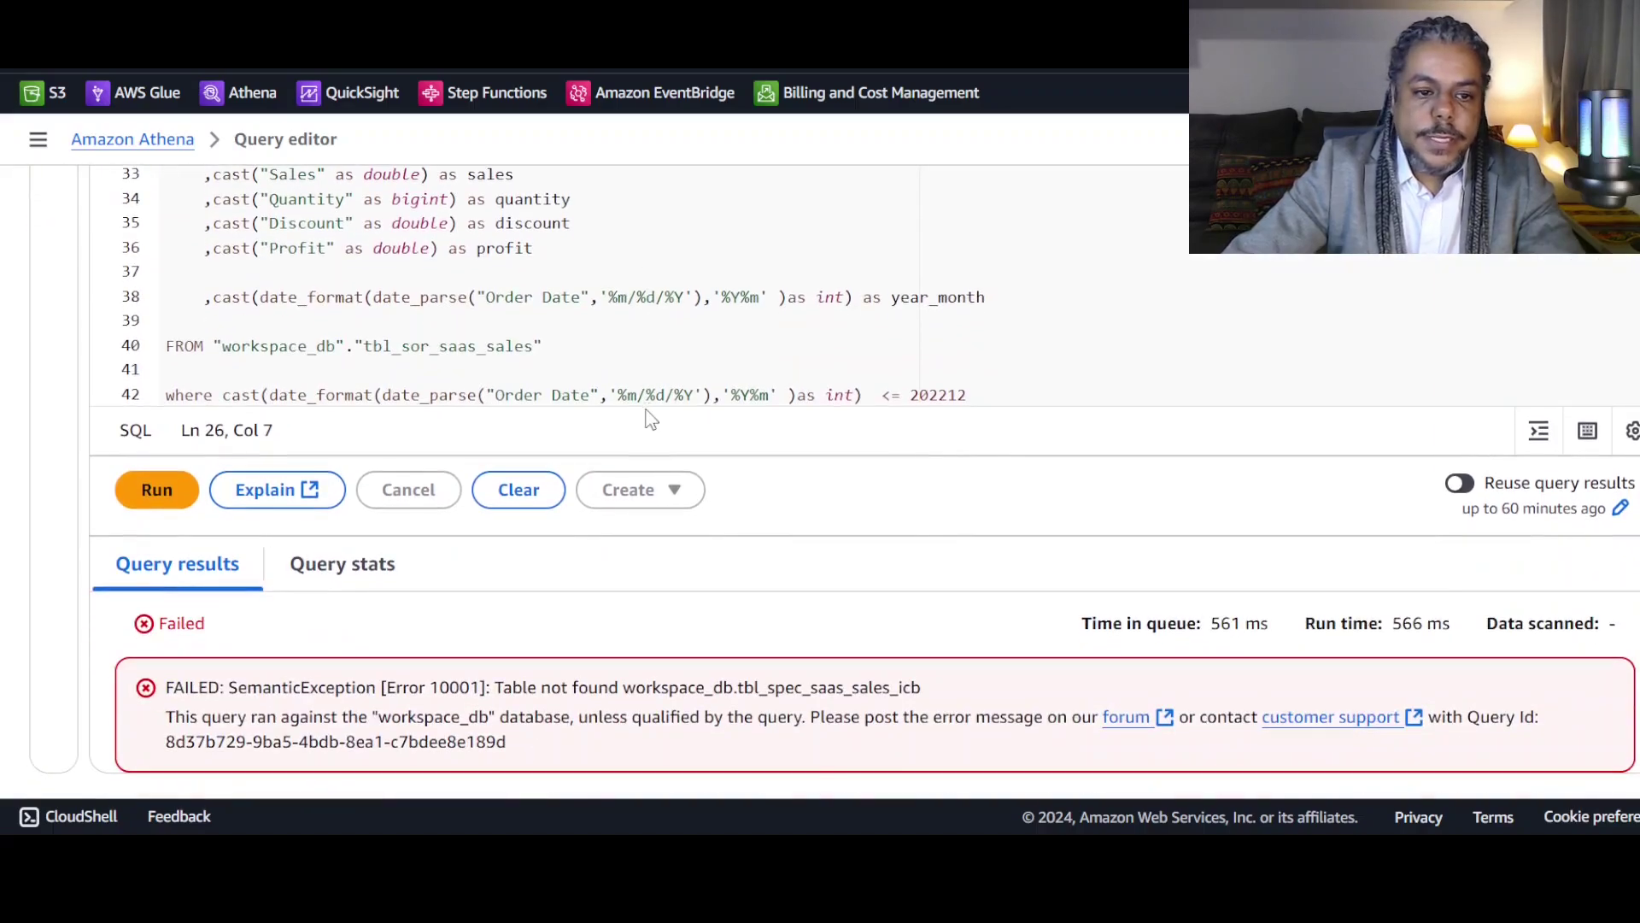
pyautogui.scroll(10, 646, 357)
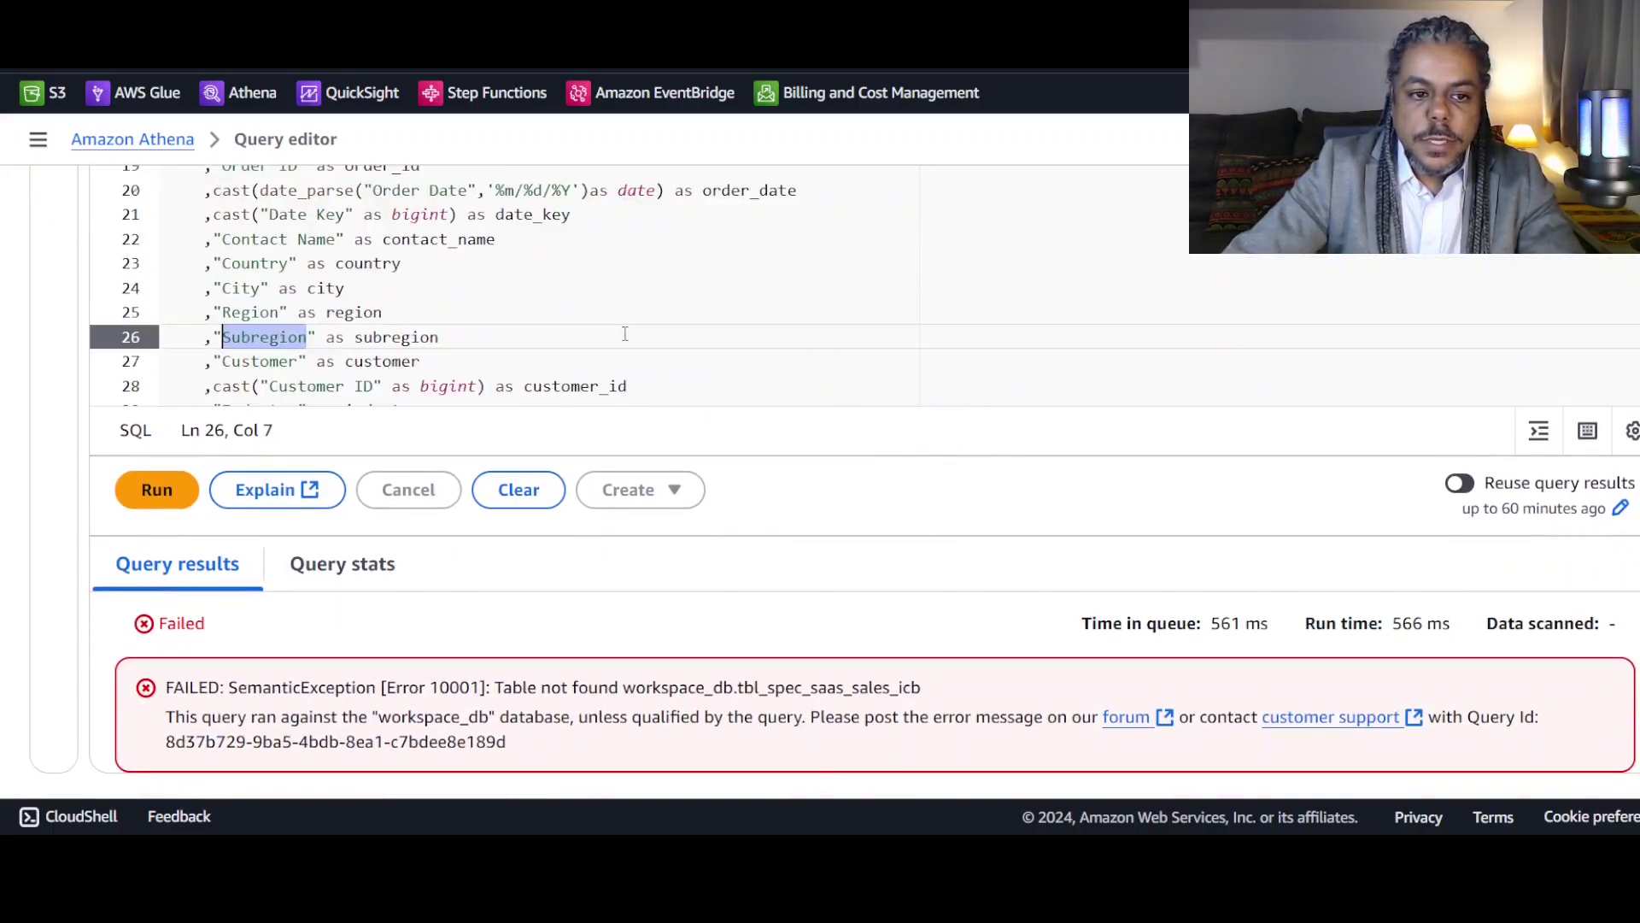
pyautogui.scroll(-2, 397, 311)
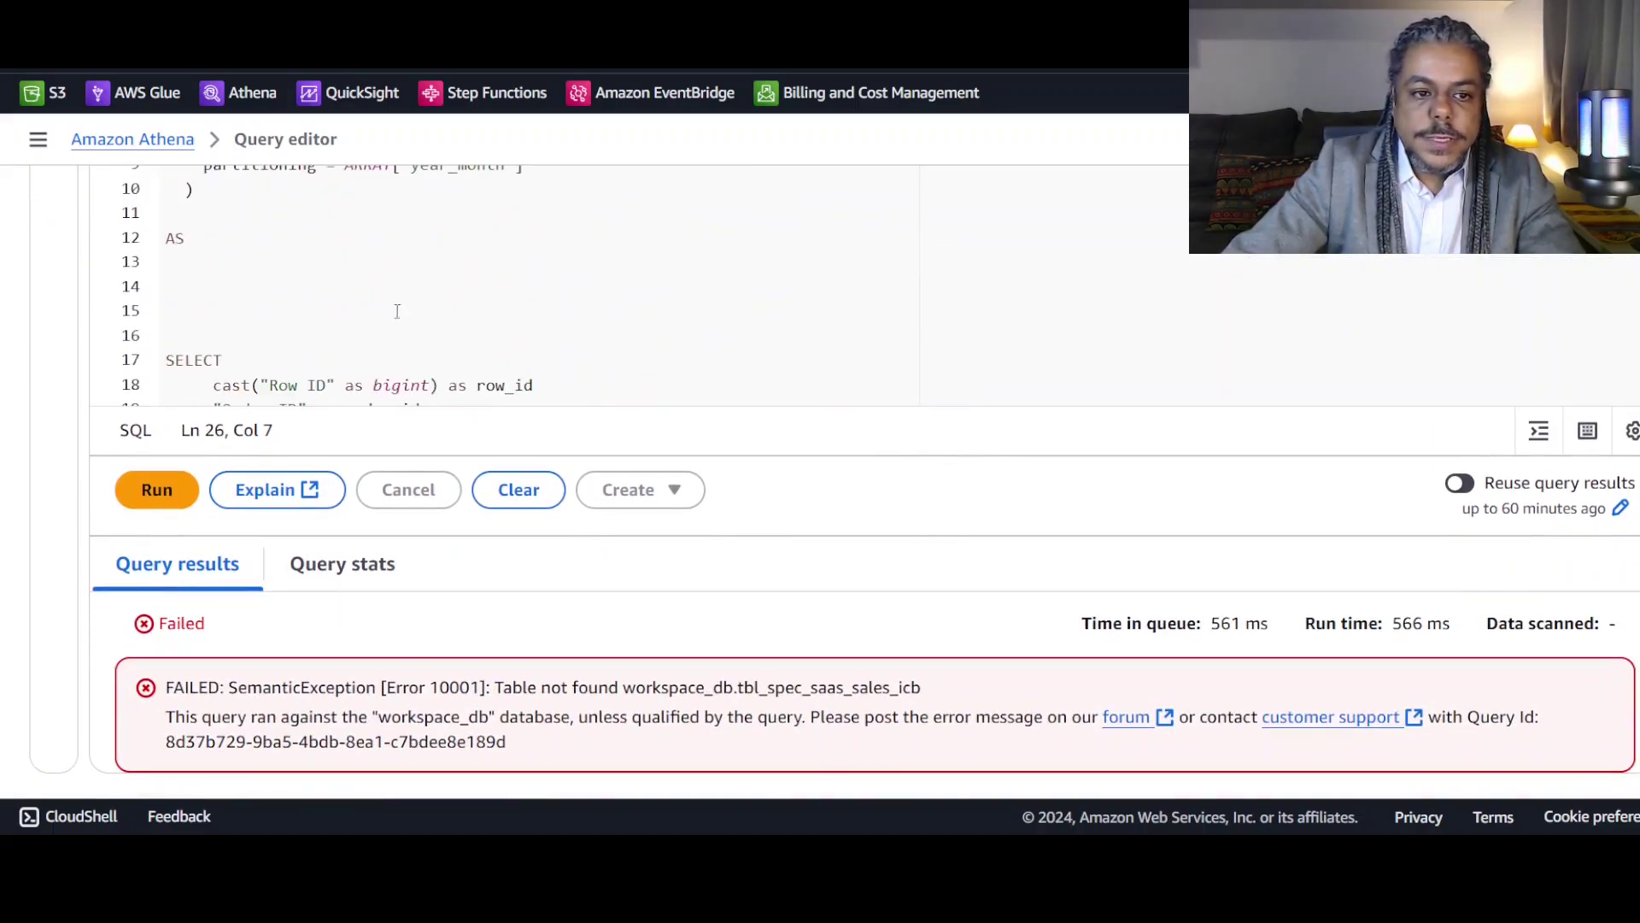
pyautogui.click(221, 241)
pyautogui.press('Delete')
pyautogui.press('Delete')
pyautogui.press('Delete')
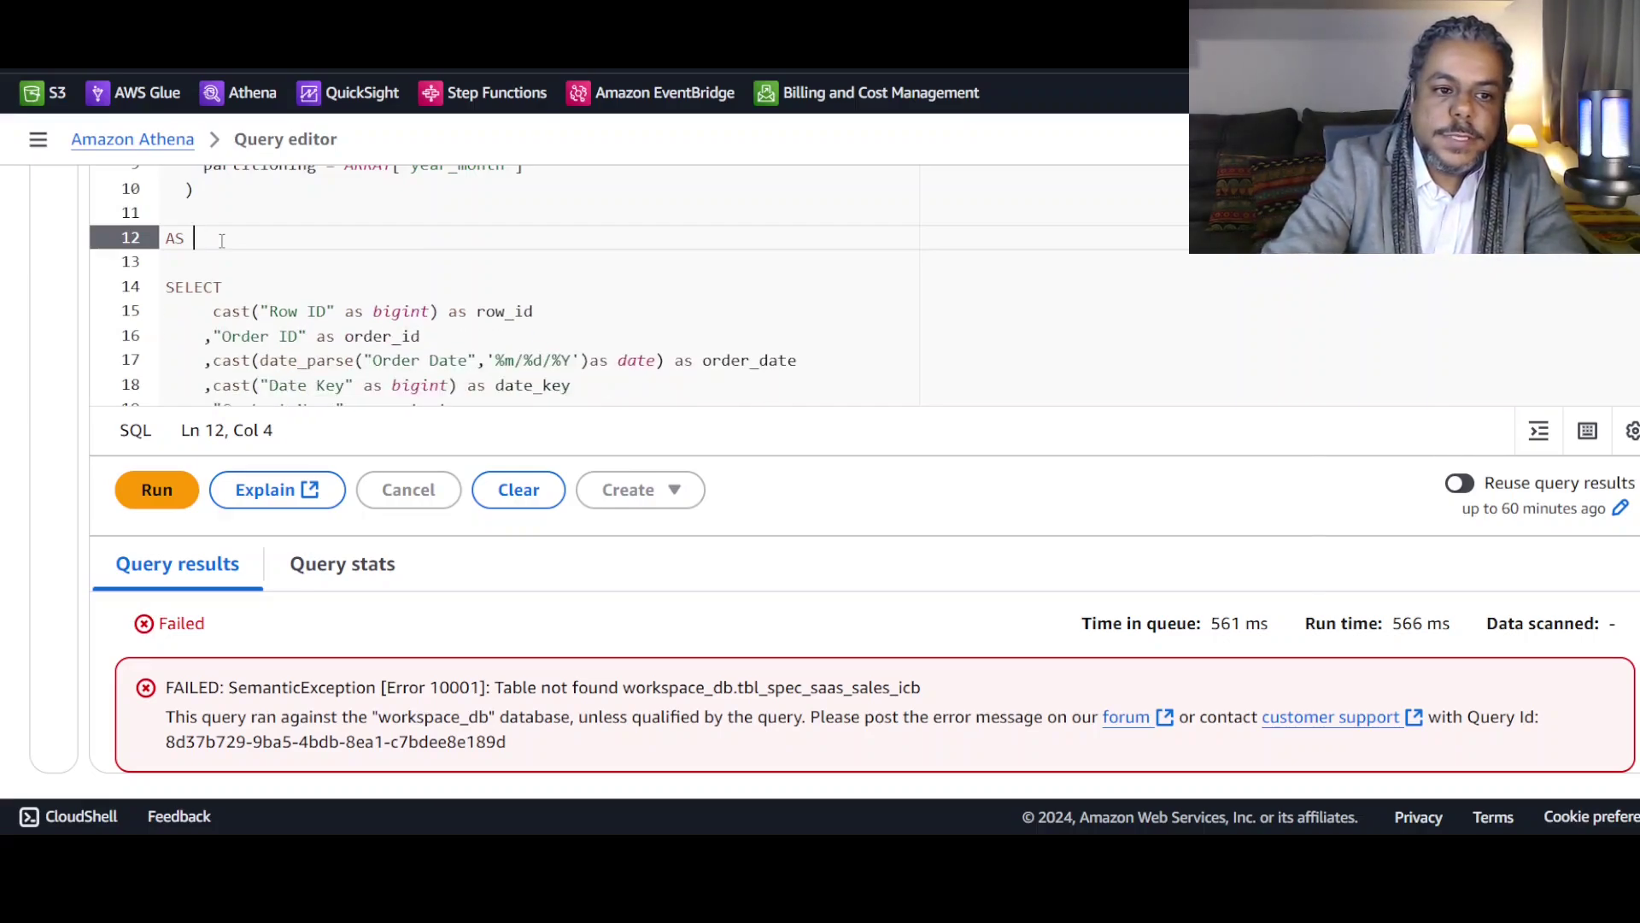
# Review the CREATE TABLE block through the AS keyword and place the cursor at the start of SELECT.
pyautogui.scroll(5, 547, 353)
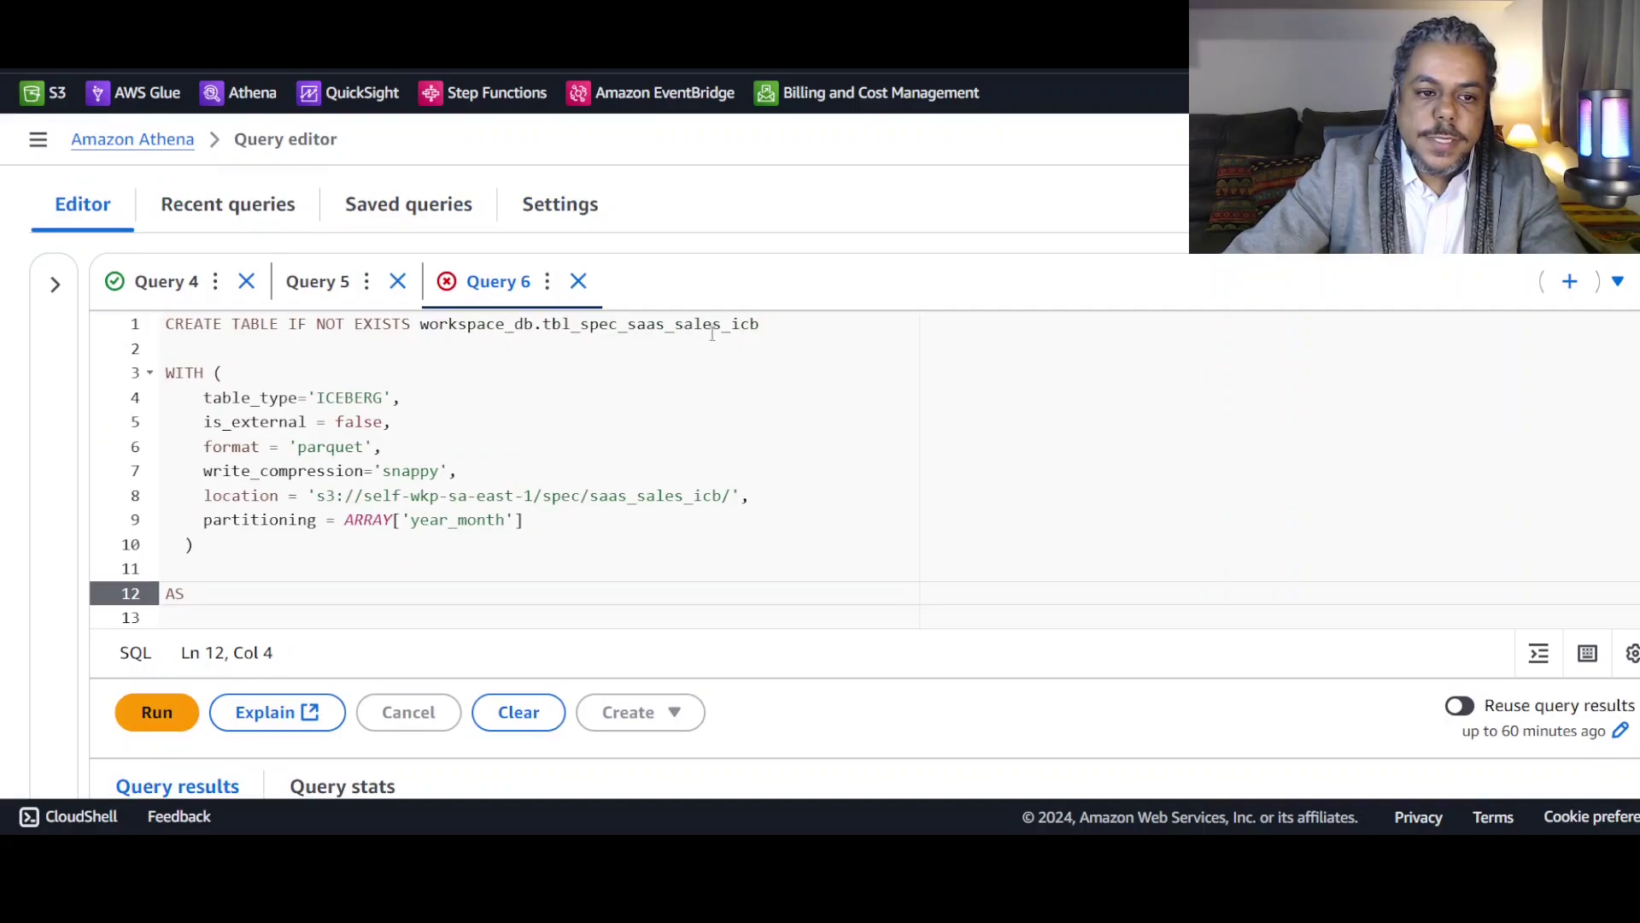
pyautogui.scroll(-2, 304, 468)
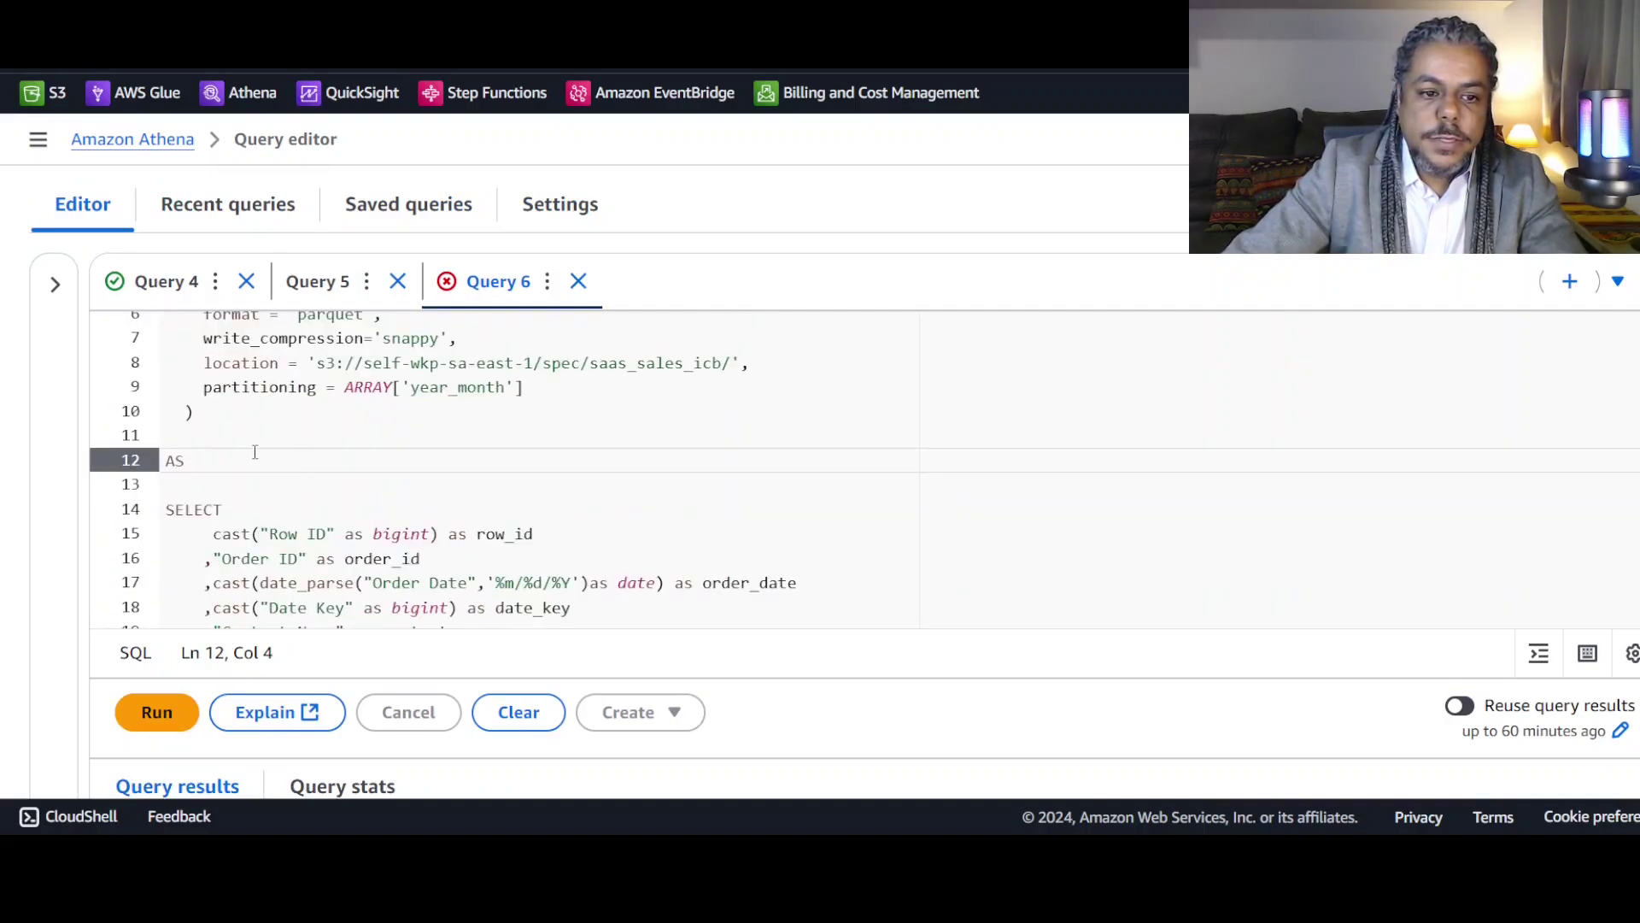
pyautogui.moveTo(218, 461); pyautogui.dragTo(165, 455)
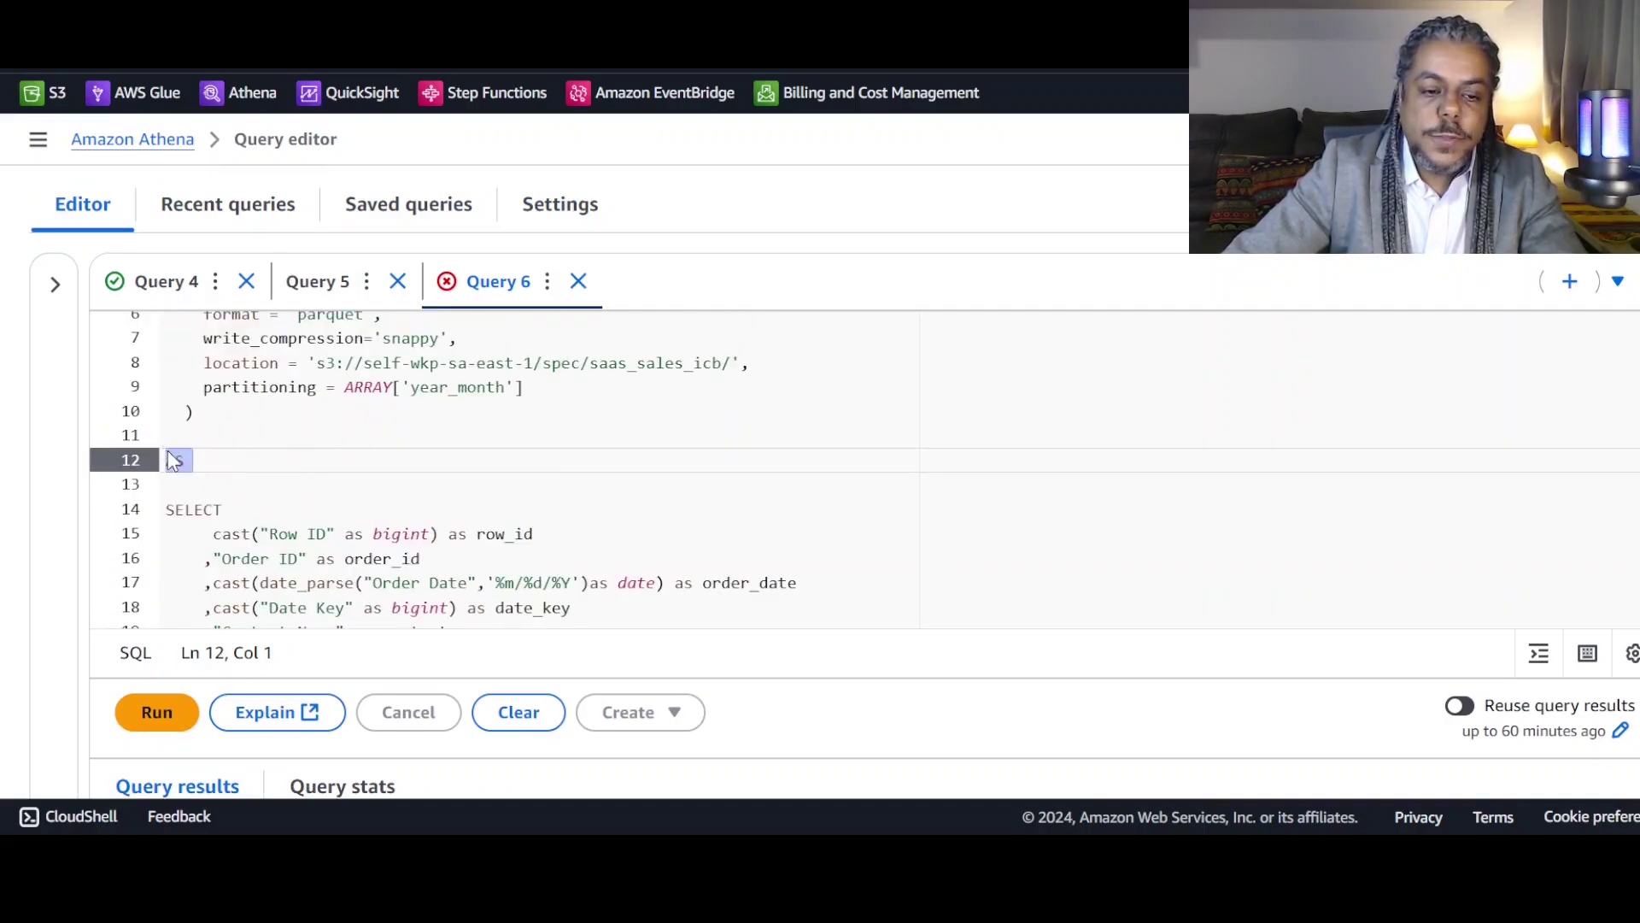
pyautogui.click(168, 509)
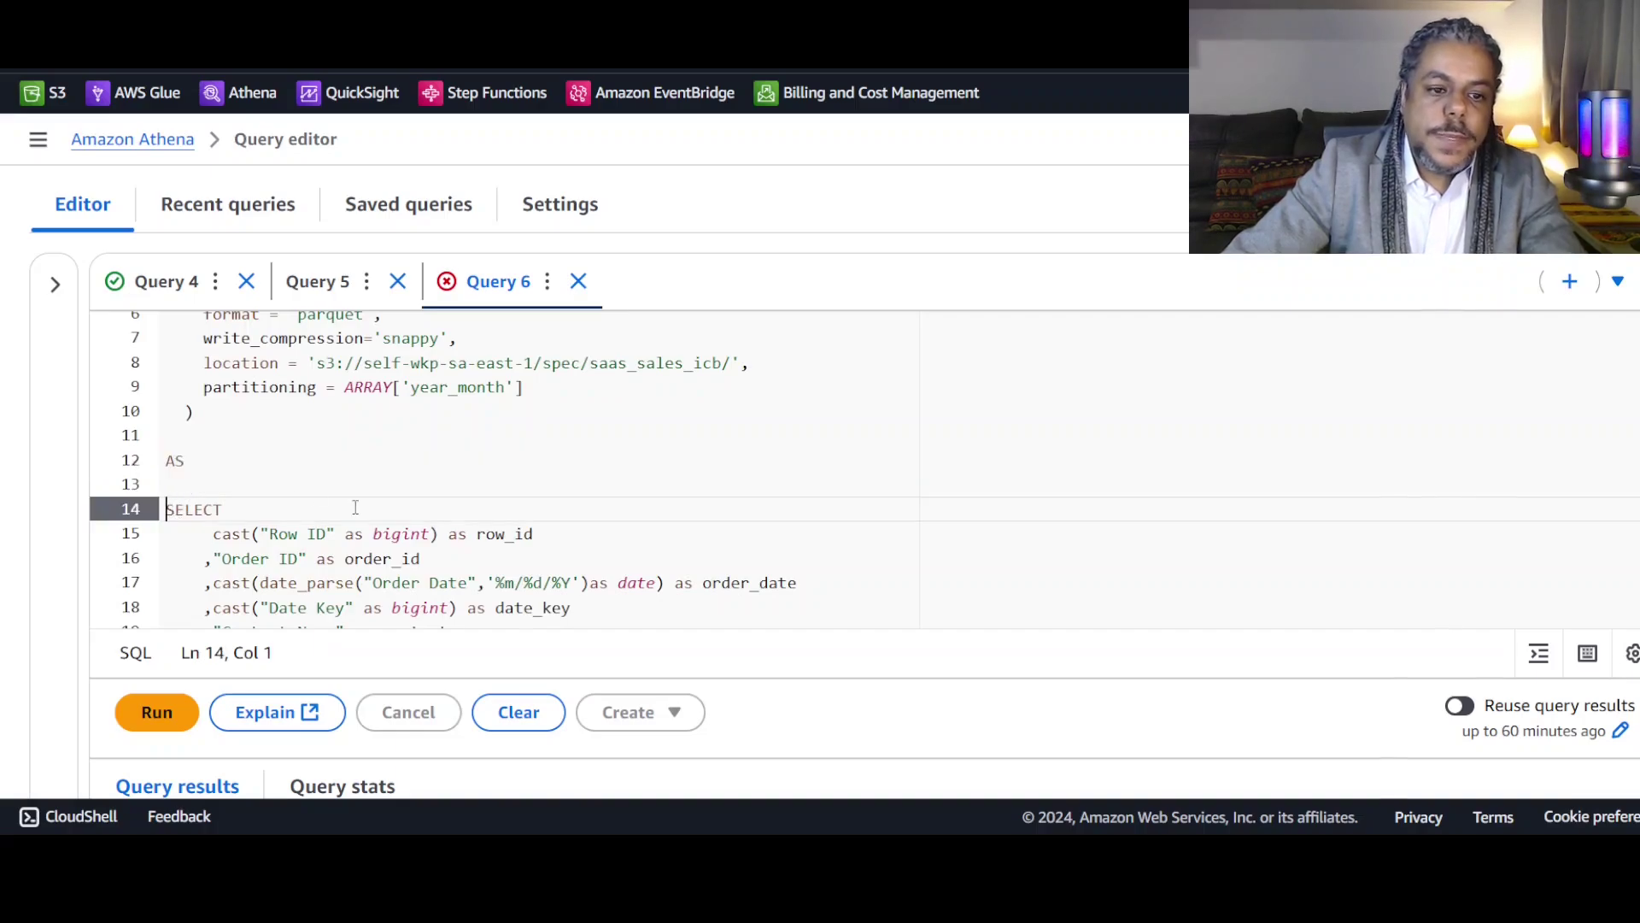
# Review the WHERE filter on year_month up to 202212, the CREATE TABLE block, and the SELECT columns from row_id to profit.
pyautogui.scroll(-8, 355, 507)
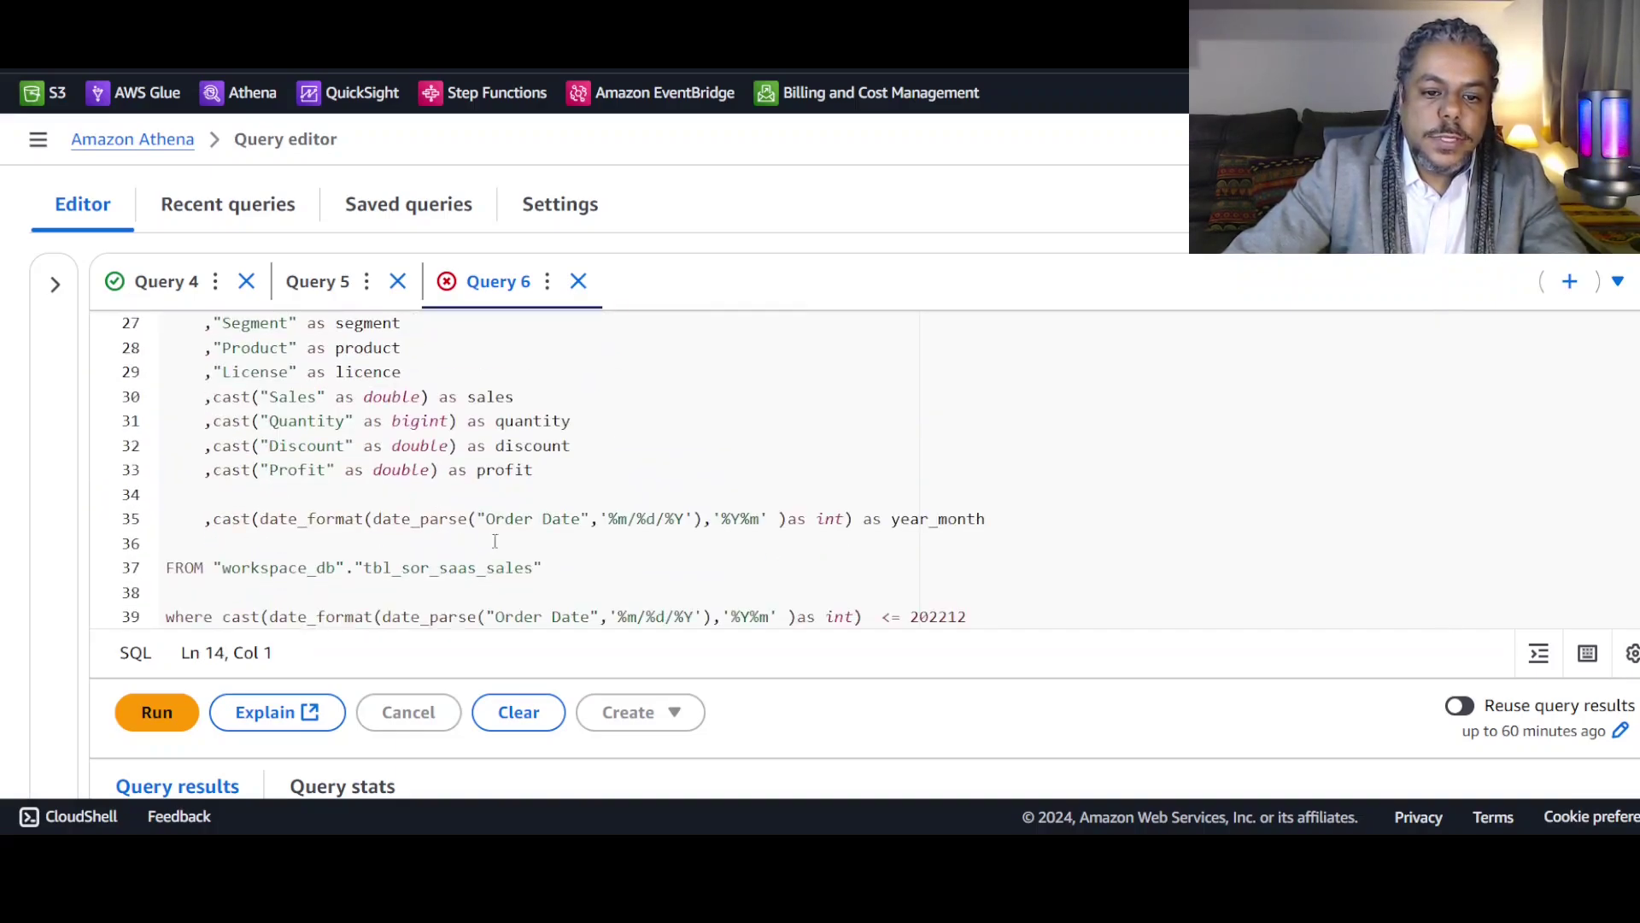
pyautogui.click(985, 621)
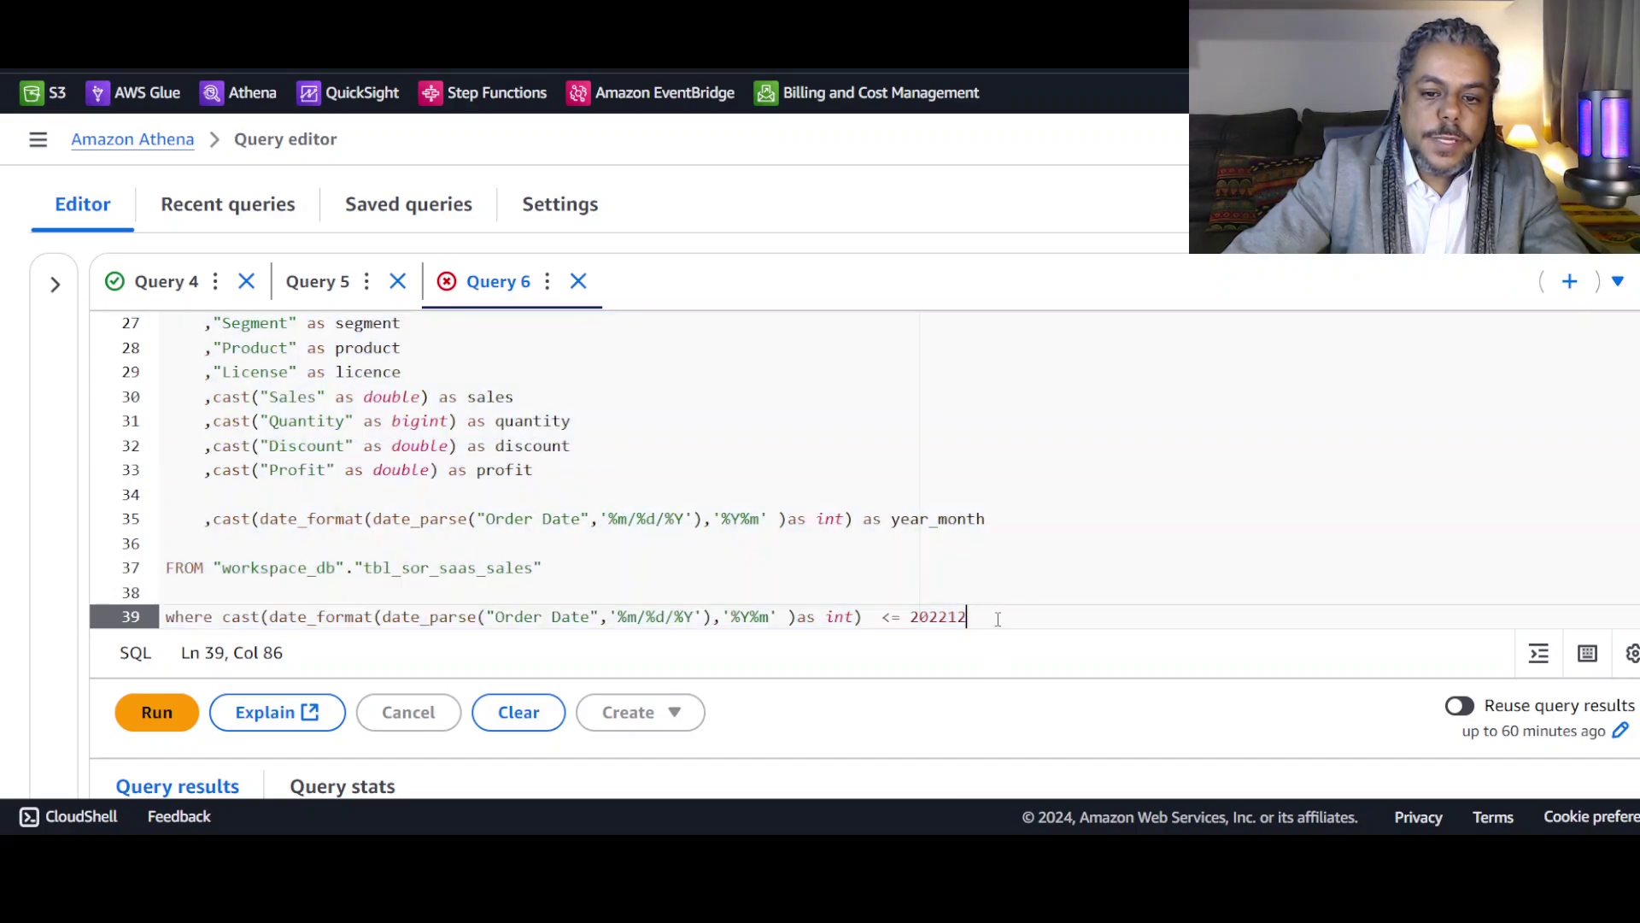
pyautogui.moveTo(980, 617); pyautogui.dragTo(152, 619)
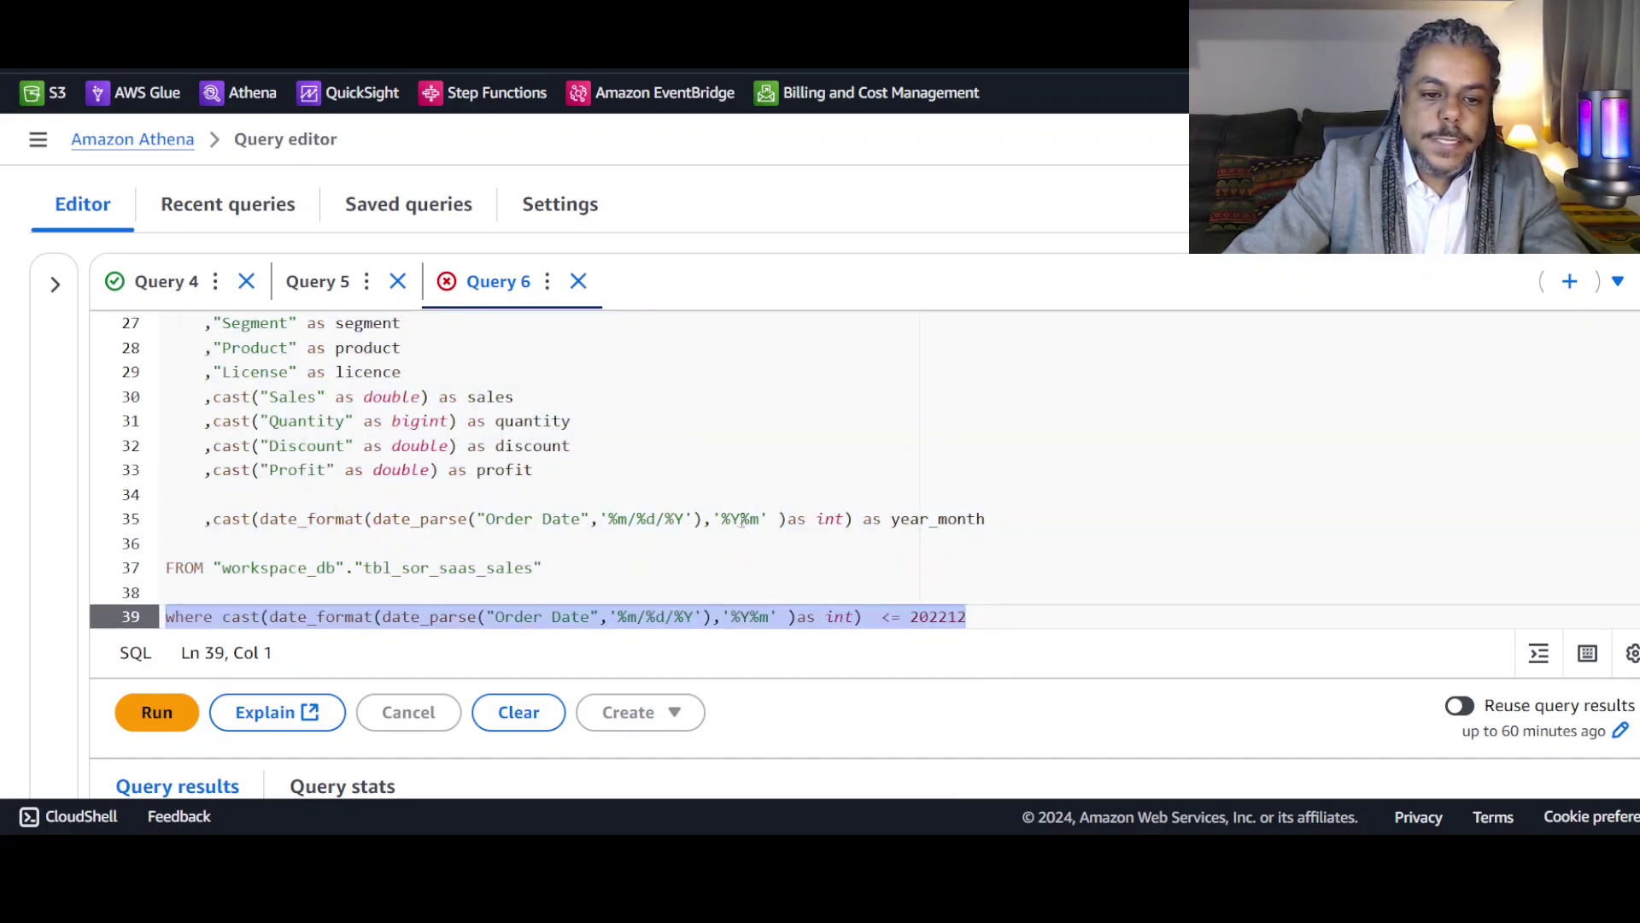
pyautogui.scroll(3, 597, 559)
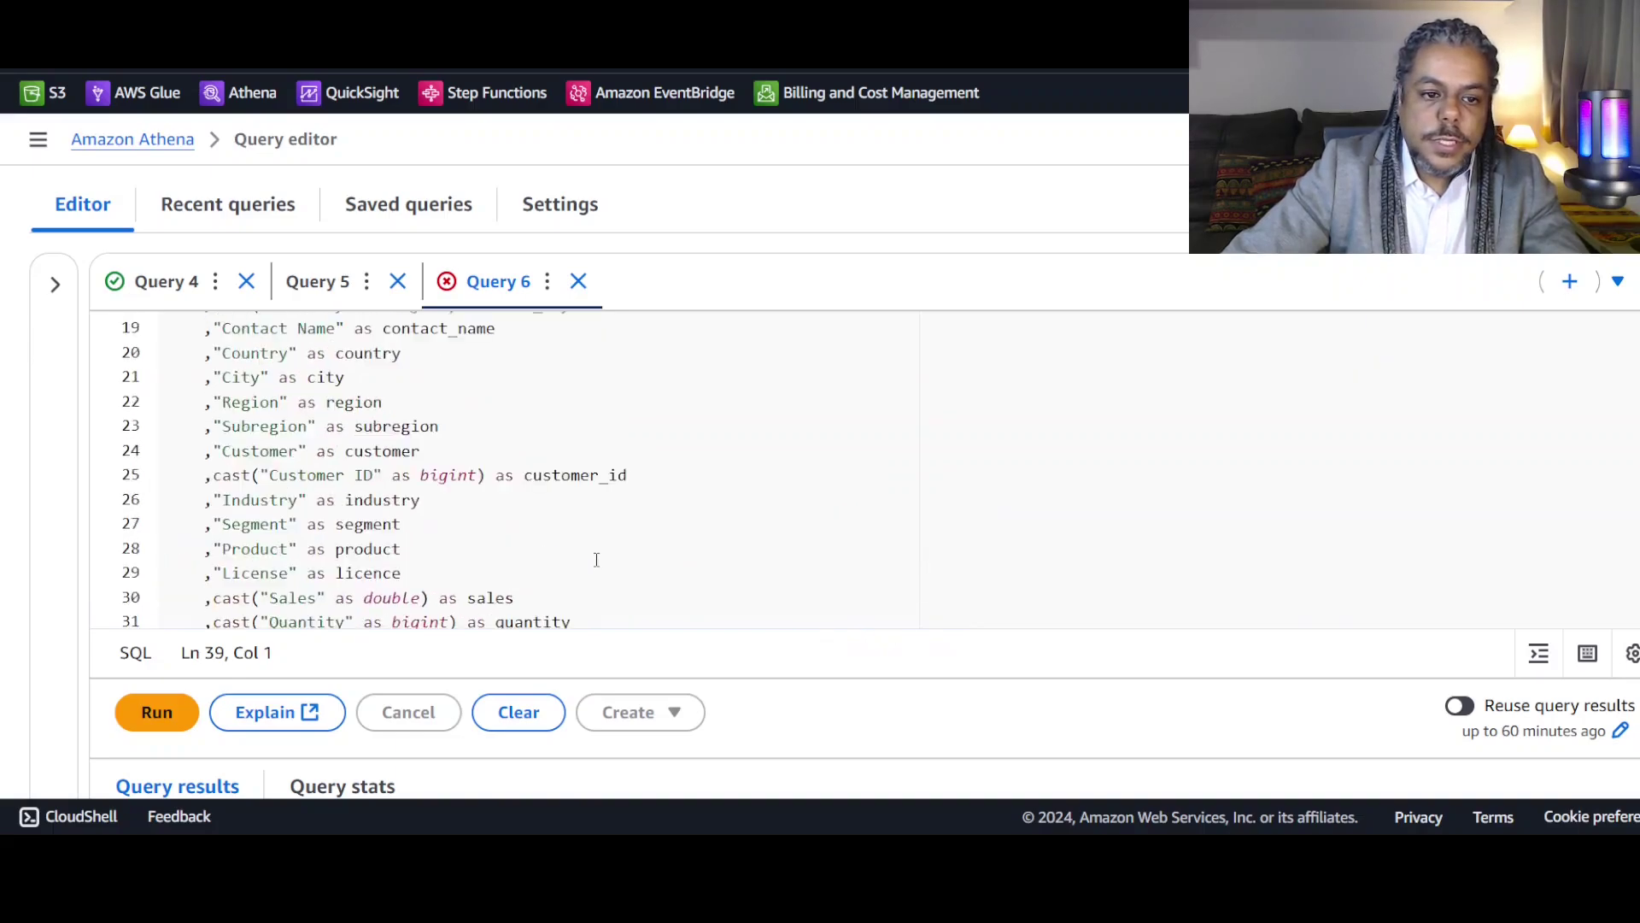
pyautogui.scroll(4, 596, 560)
pyautogui.scroll(3, 596, 560)
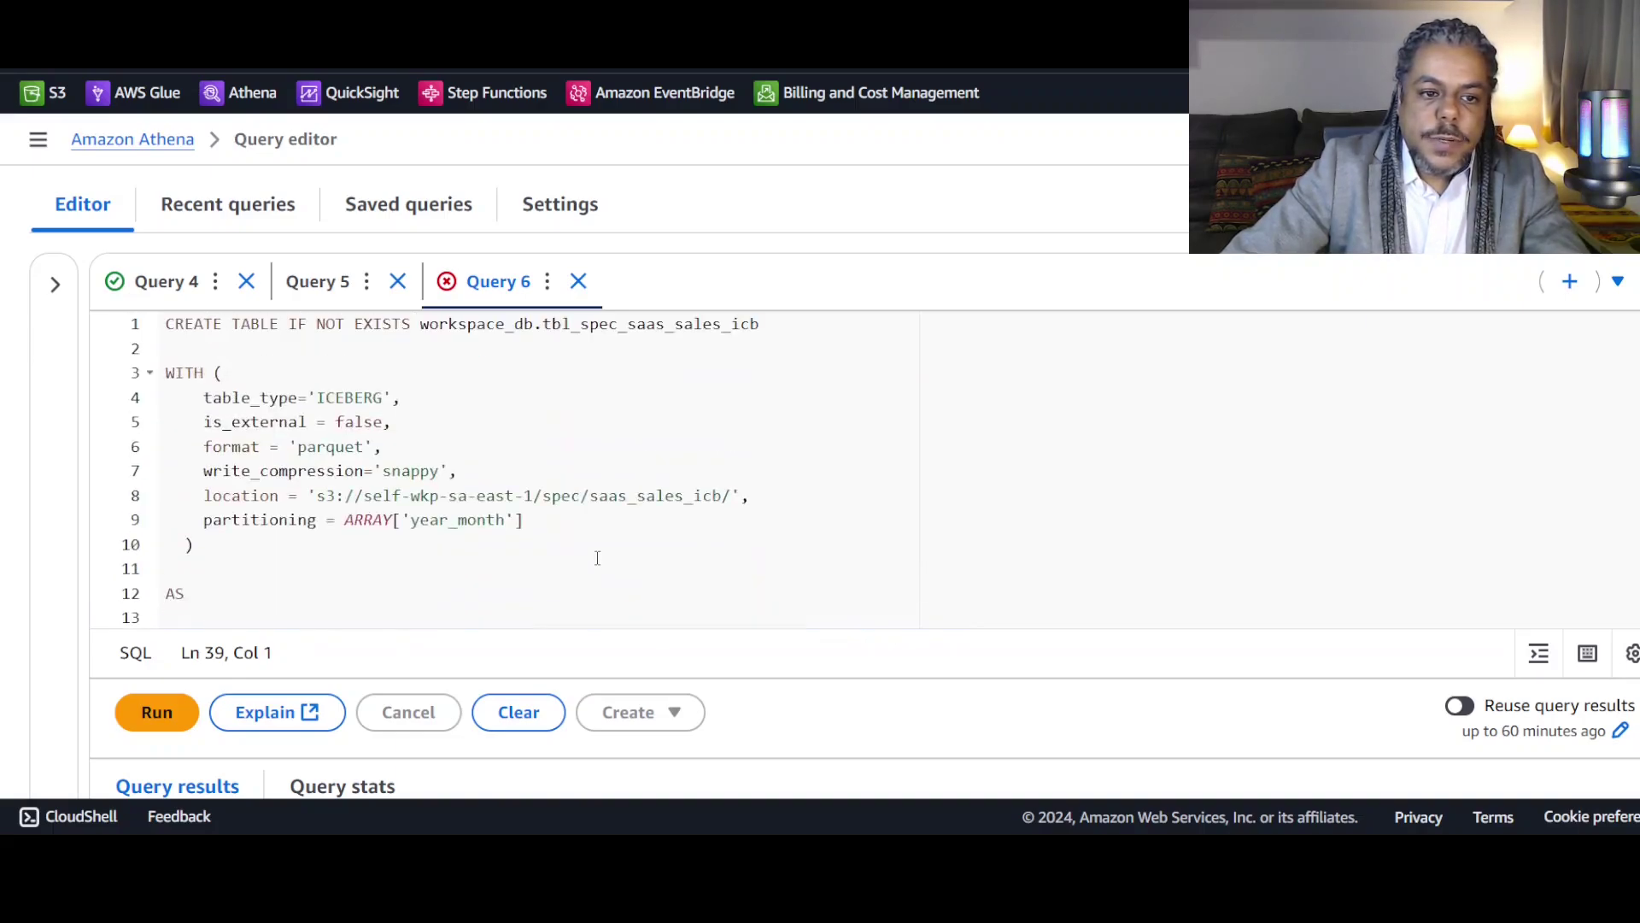
pyautogui.scroll(-4, 598, 555)
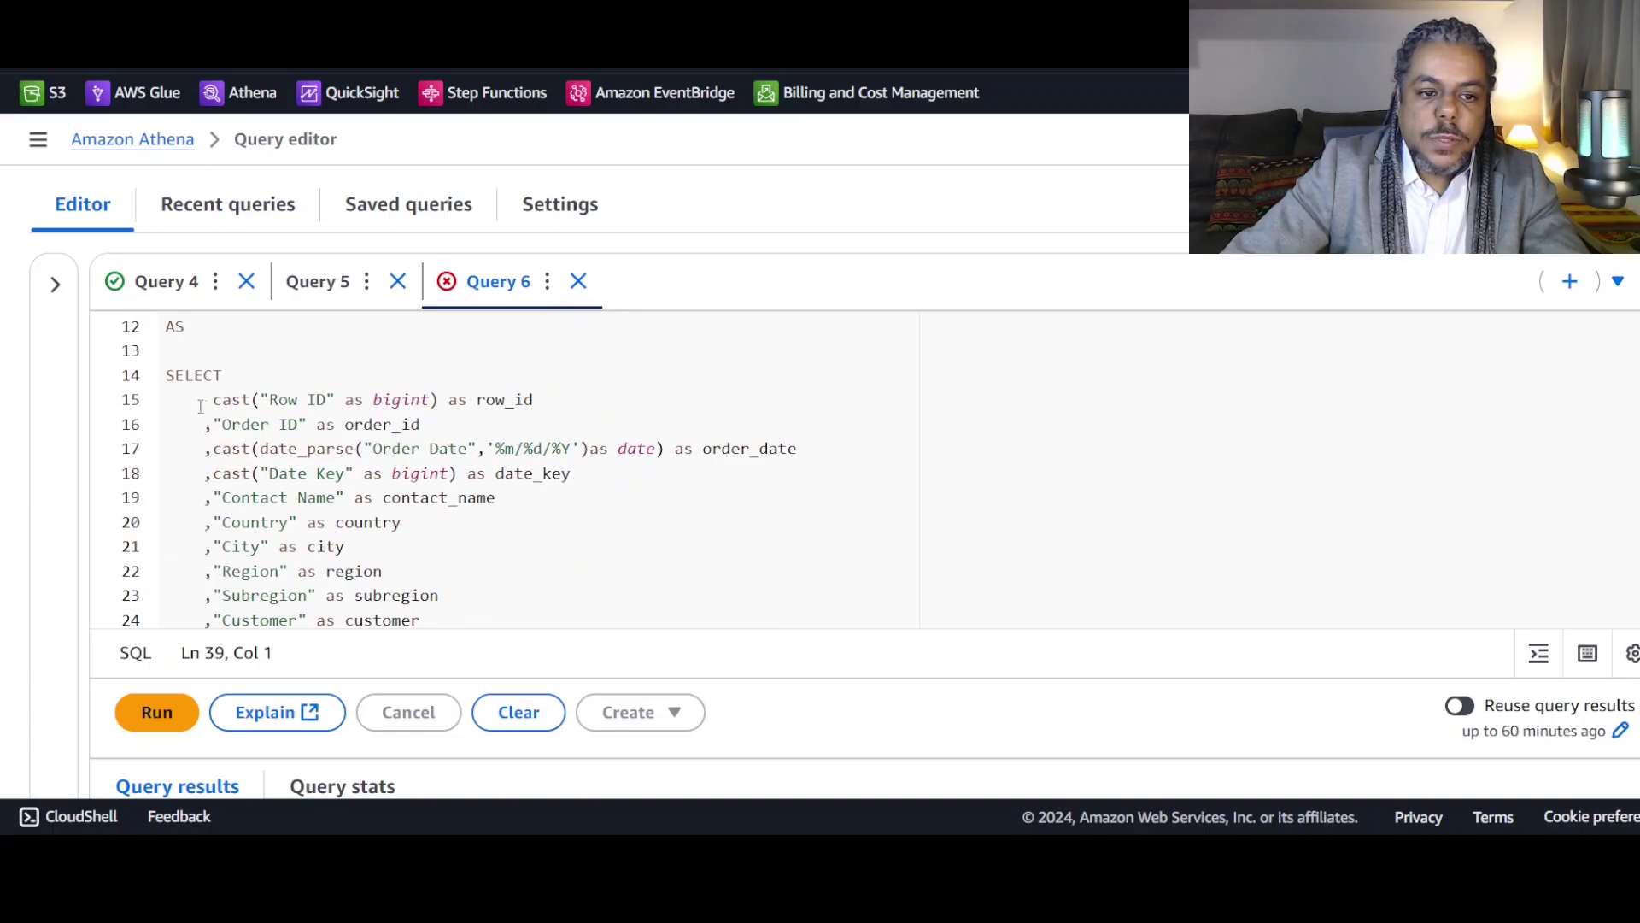
pyautogui.moveTo(168, 400); pyautogui.dragTo(388, 571)
pyautogui.scroll(-3, 581, 543)
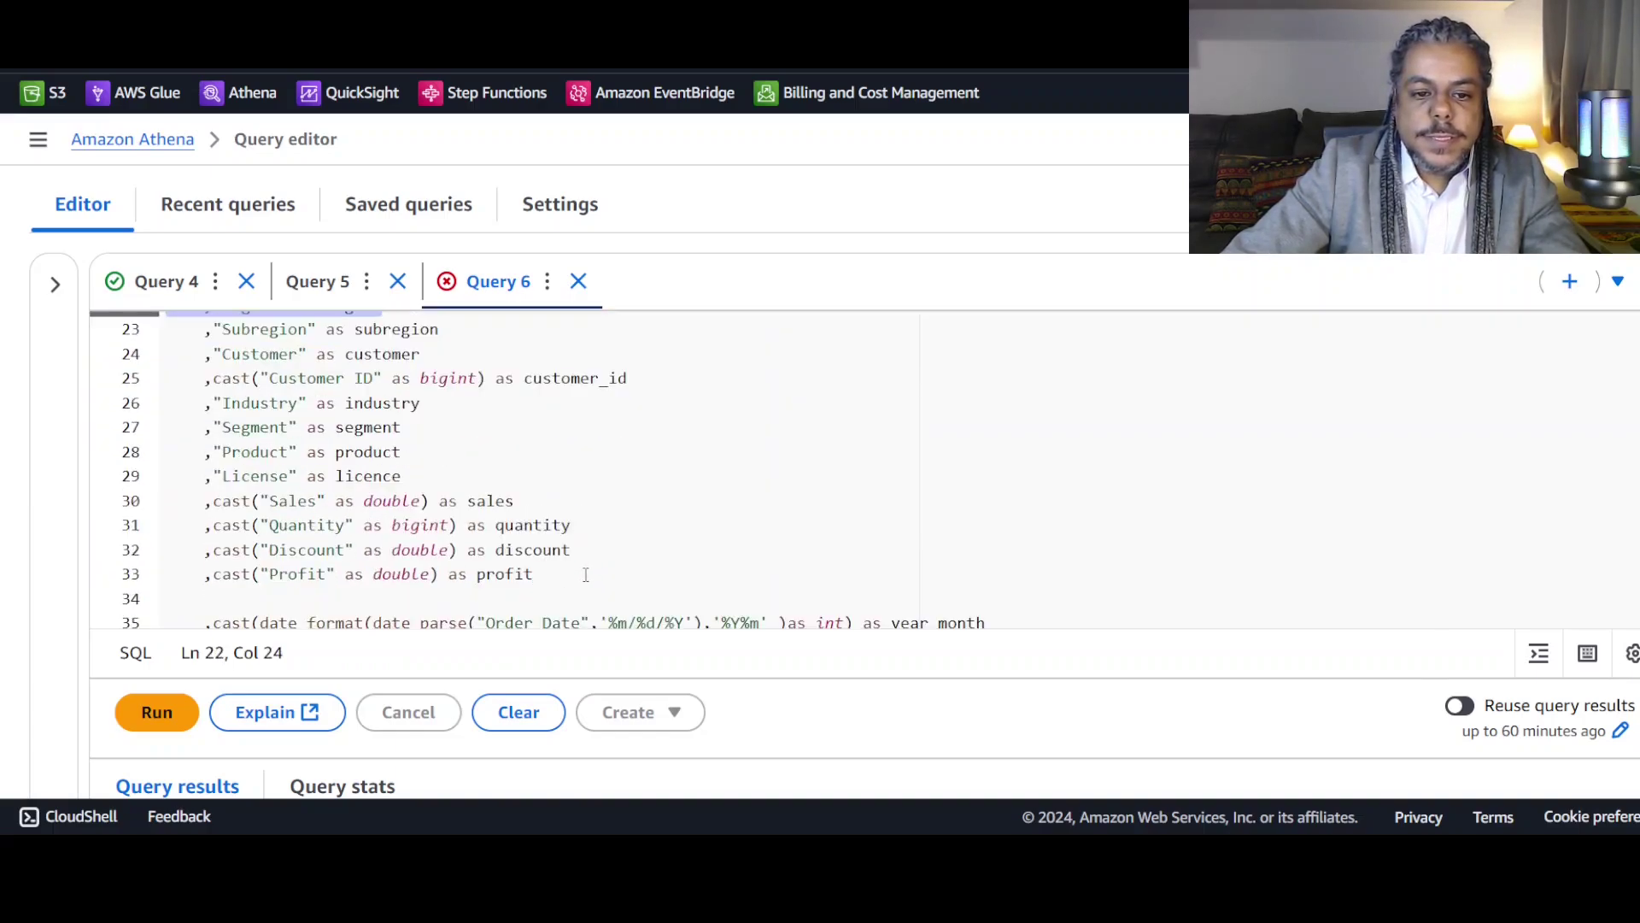
pyautogui.keyDown('shift'); pyautogui.click(587, 574); pyautogui.keyUp('shift')
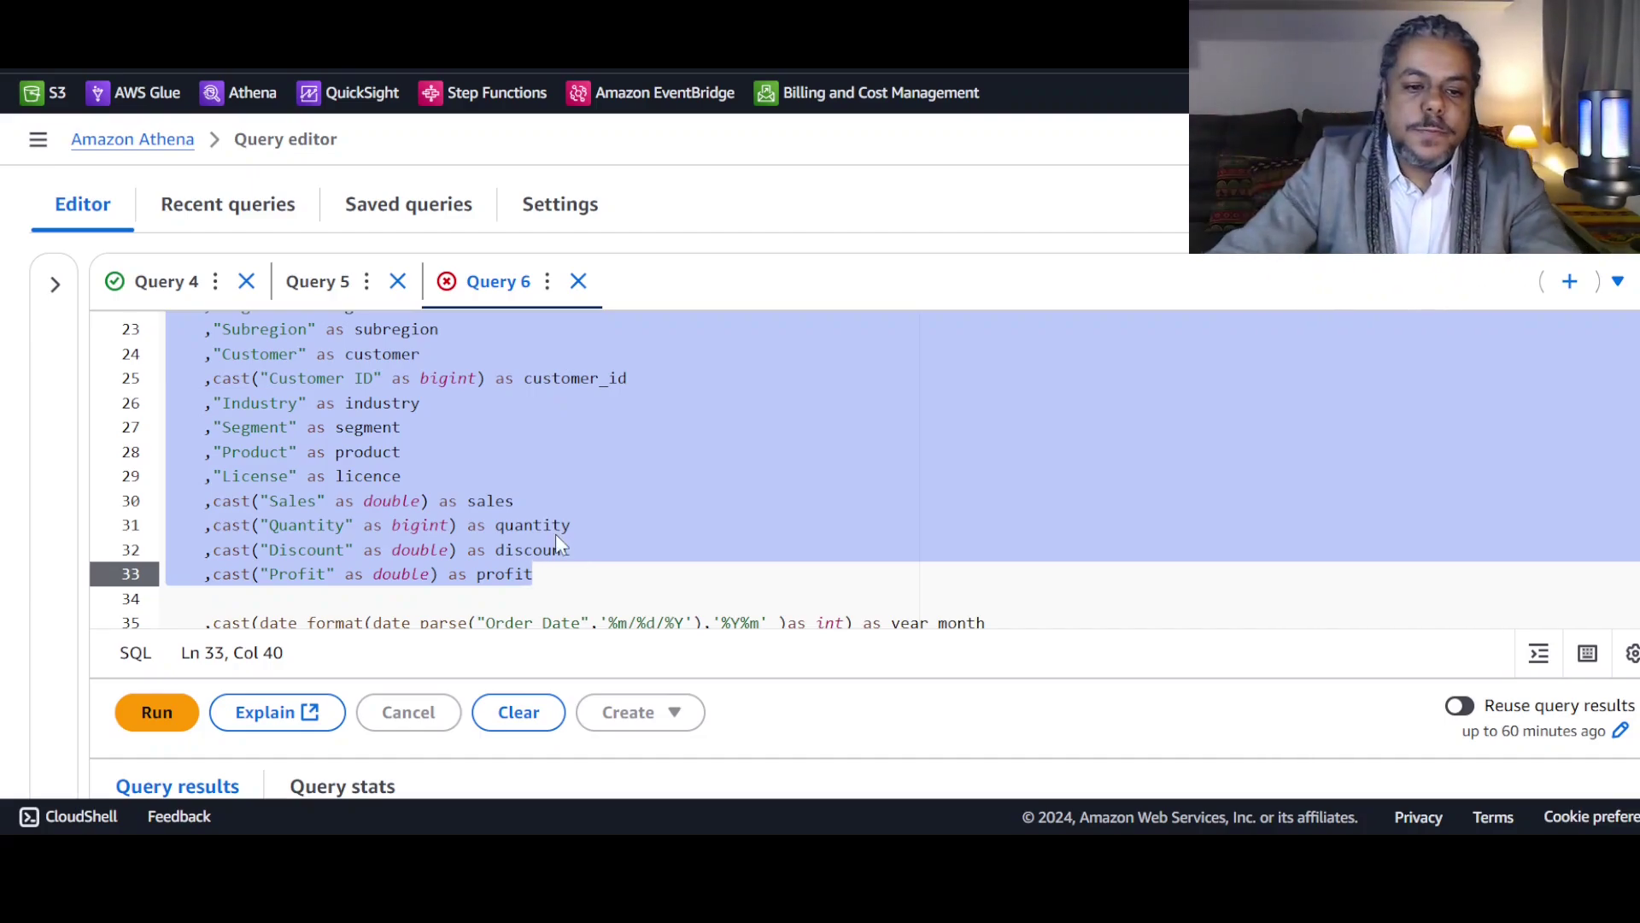
# Run the whole CTAS query that creates the Iceberg table workspace_db.tbl_spec_saas_sales_icb and check its execution status.
pyautogui.click(647, 506)
pyautogui.click(157, 712)
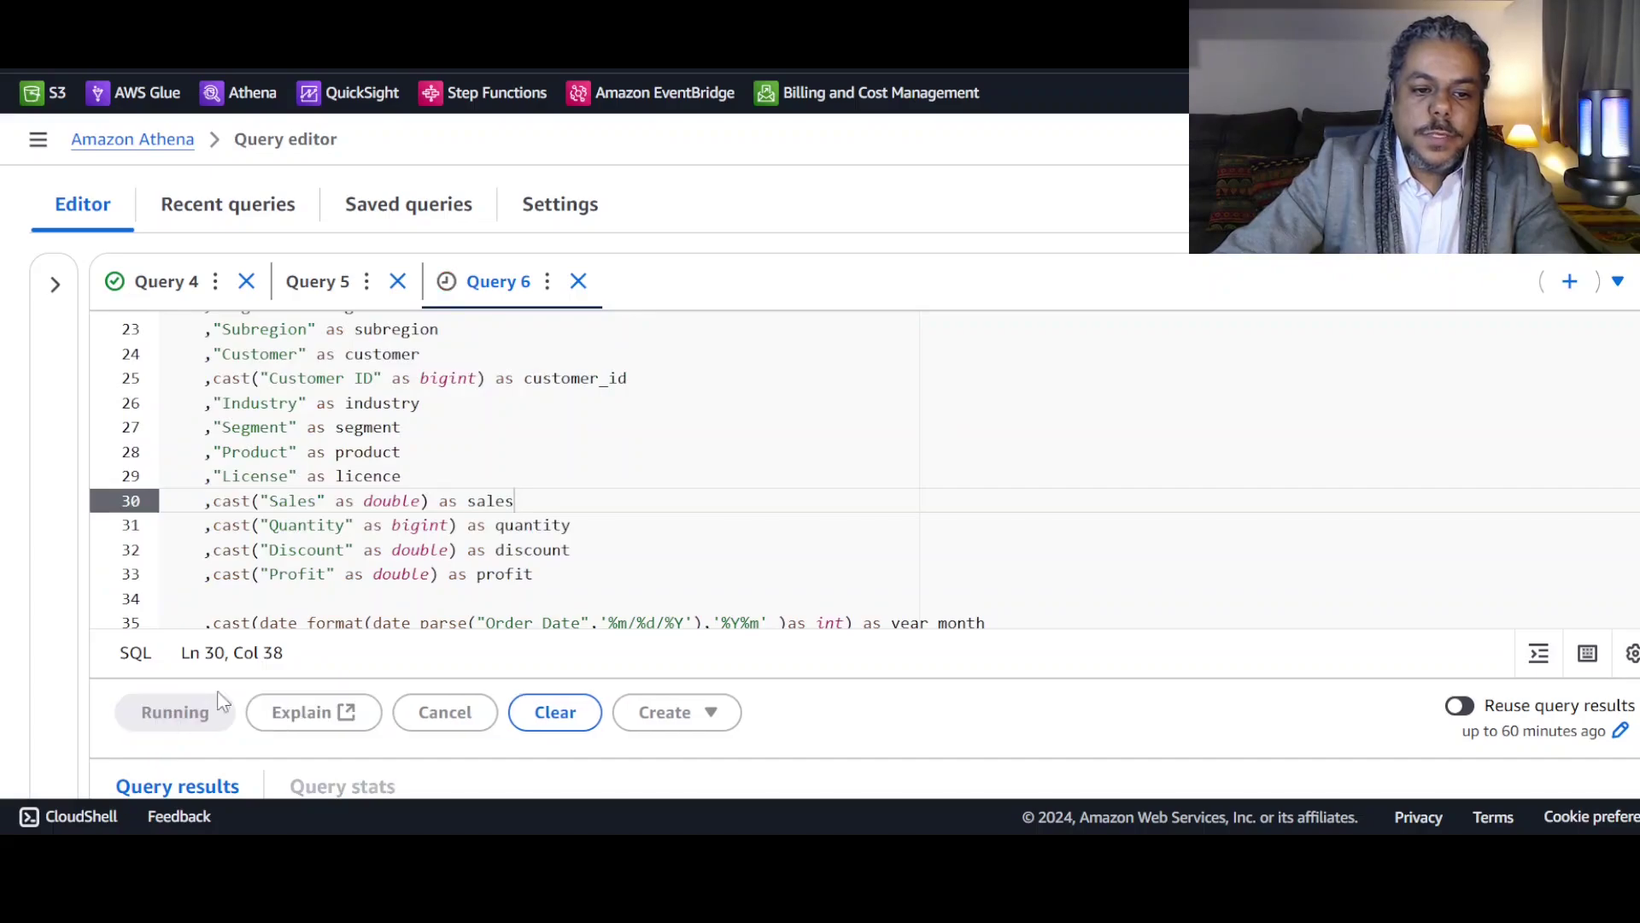
pyautogui.scroll(-4, 740, 675)
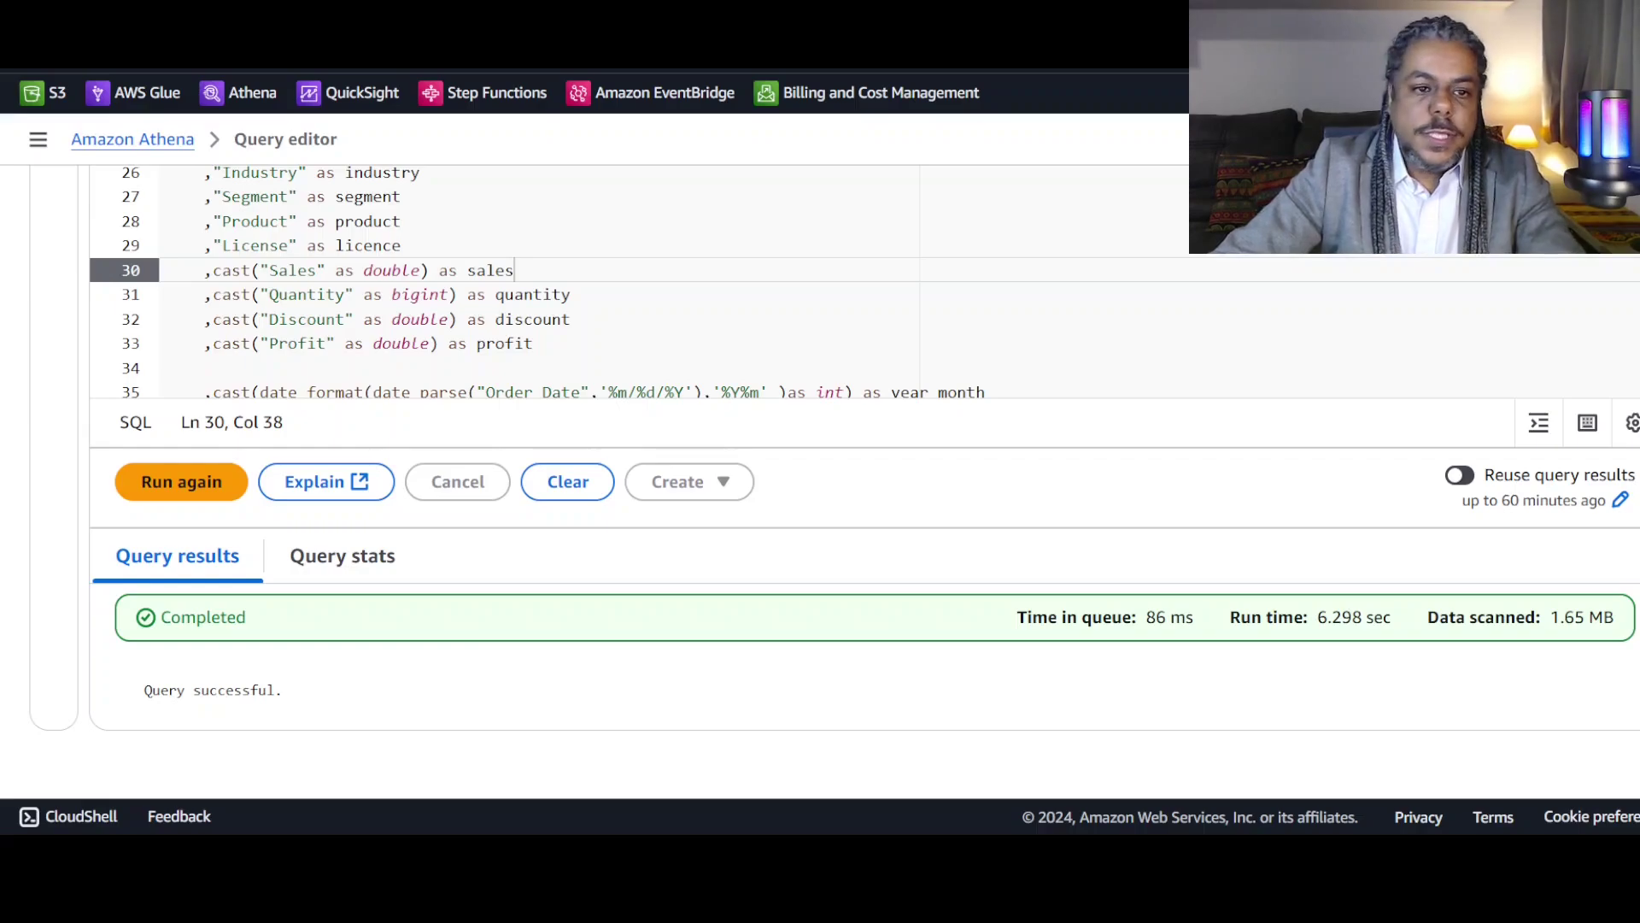
# Switch to Amazon S3, refresh the saas_sales_icb folder, and examine the files in its metadata/ folder.
pyautogui.hotkey('ctrl', 'Tab')
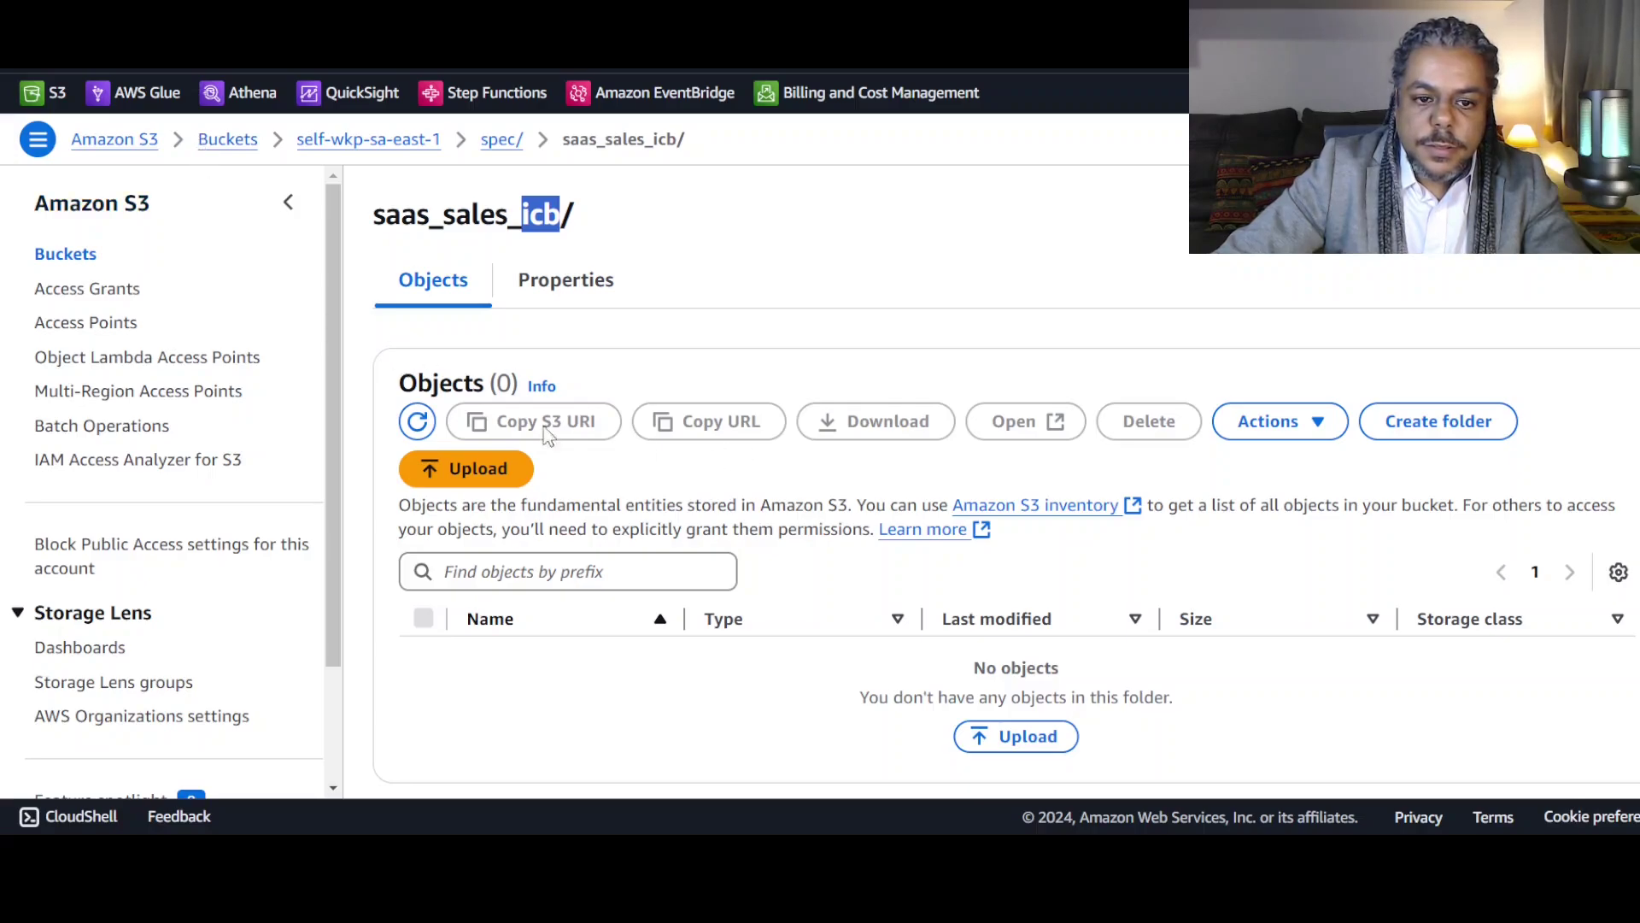
pyautogui.click(417, 423)
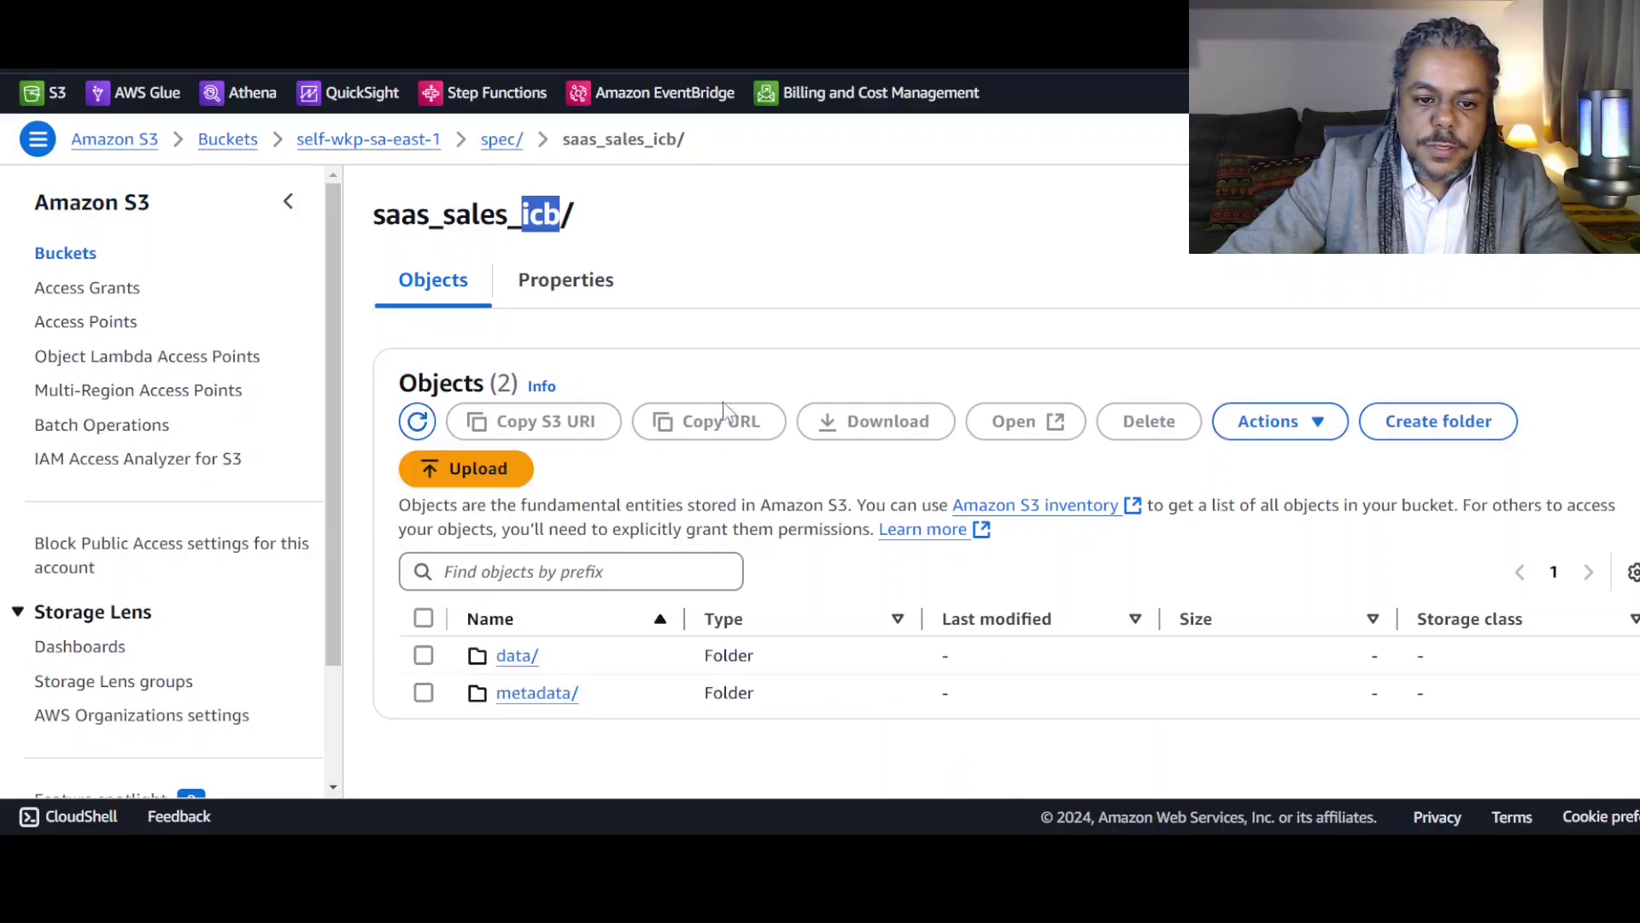
pyautogui.click(538, 693)
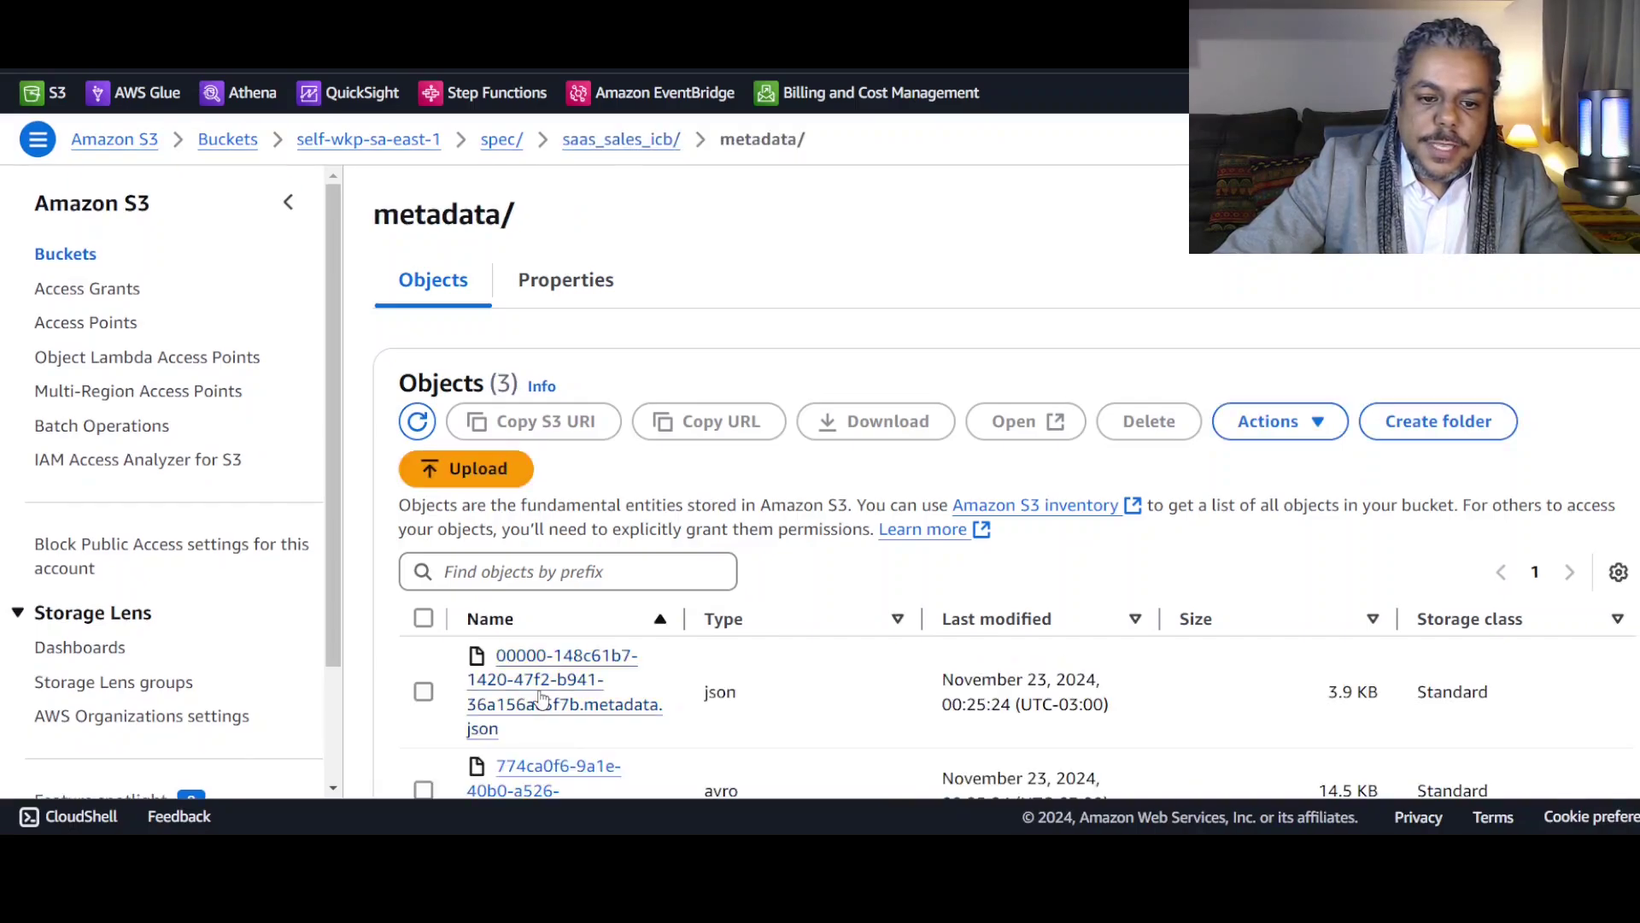
pyautogui.scroll(-2, 626, 699)
pyautogui.scroll(2, 626, 698)
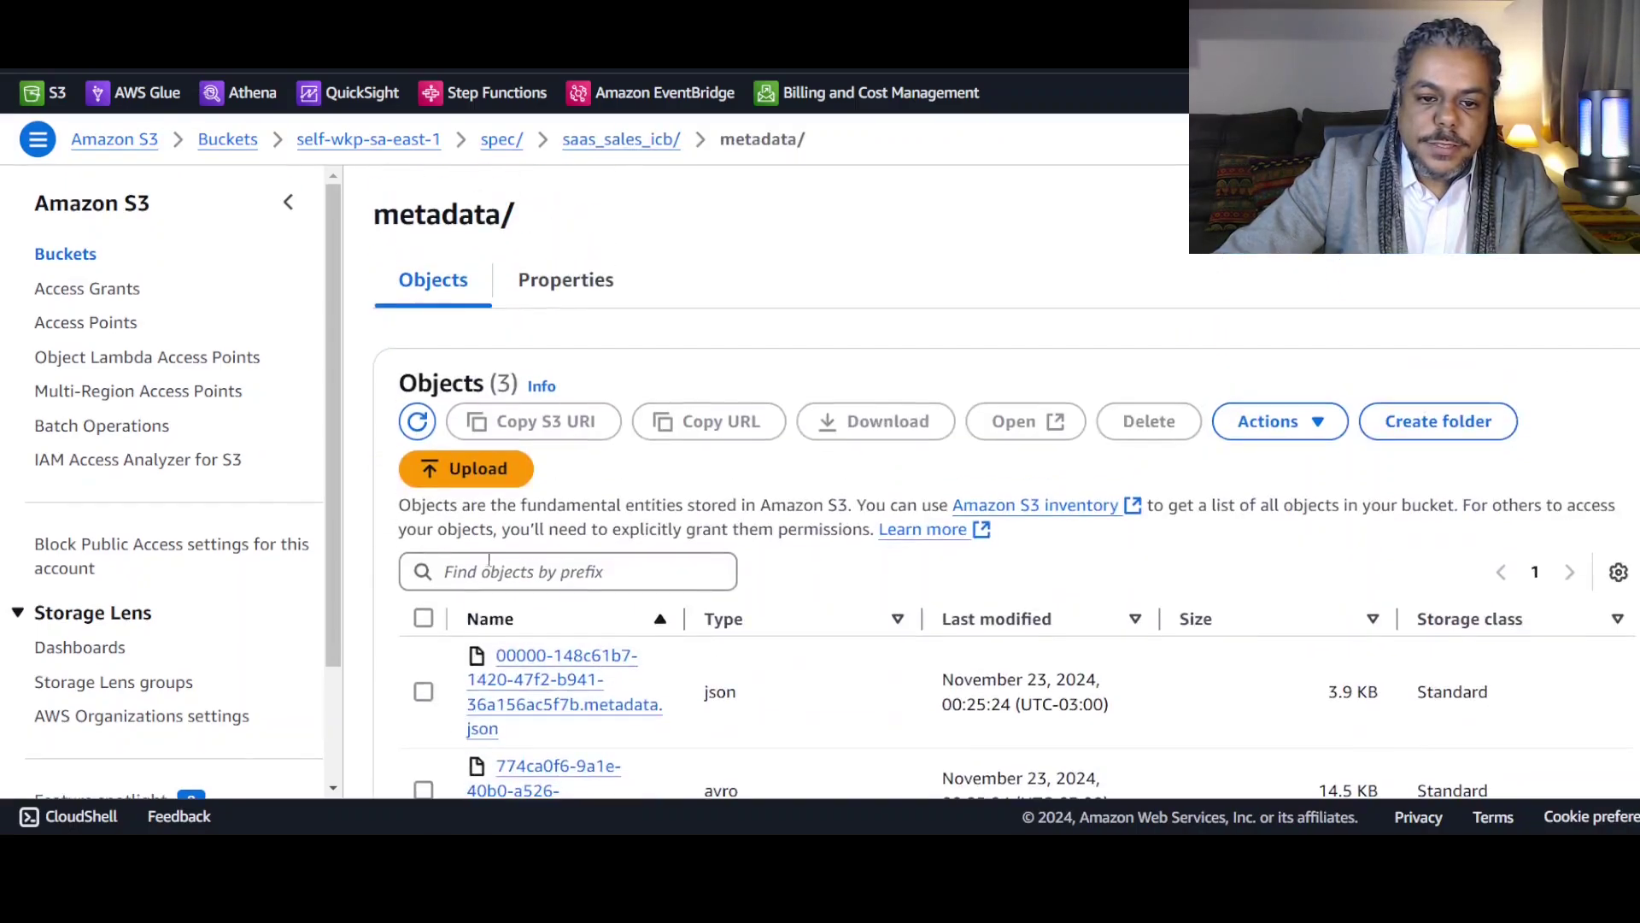
# Go back to the saas_sales_icb folder and look through the subfolders stored in data/.
pyautogui.click(630, 145)
pyautogui.click(518, 656)
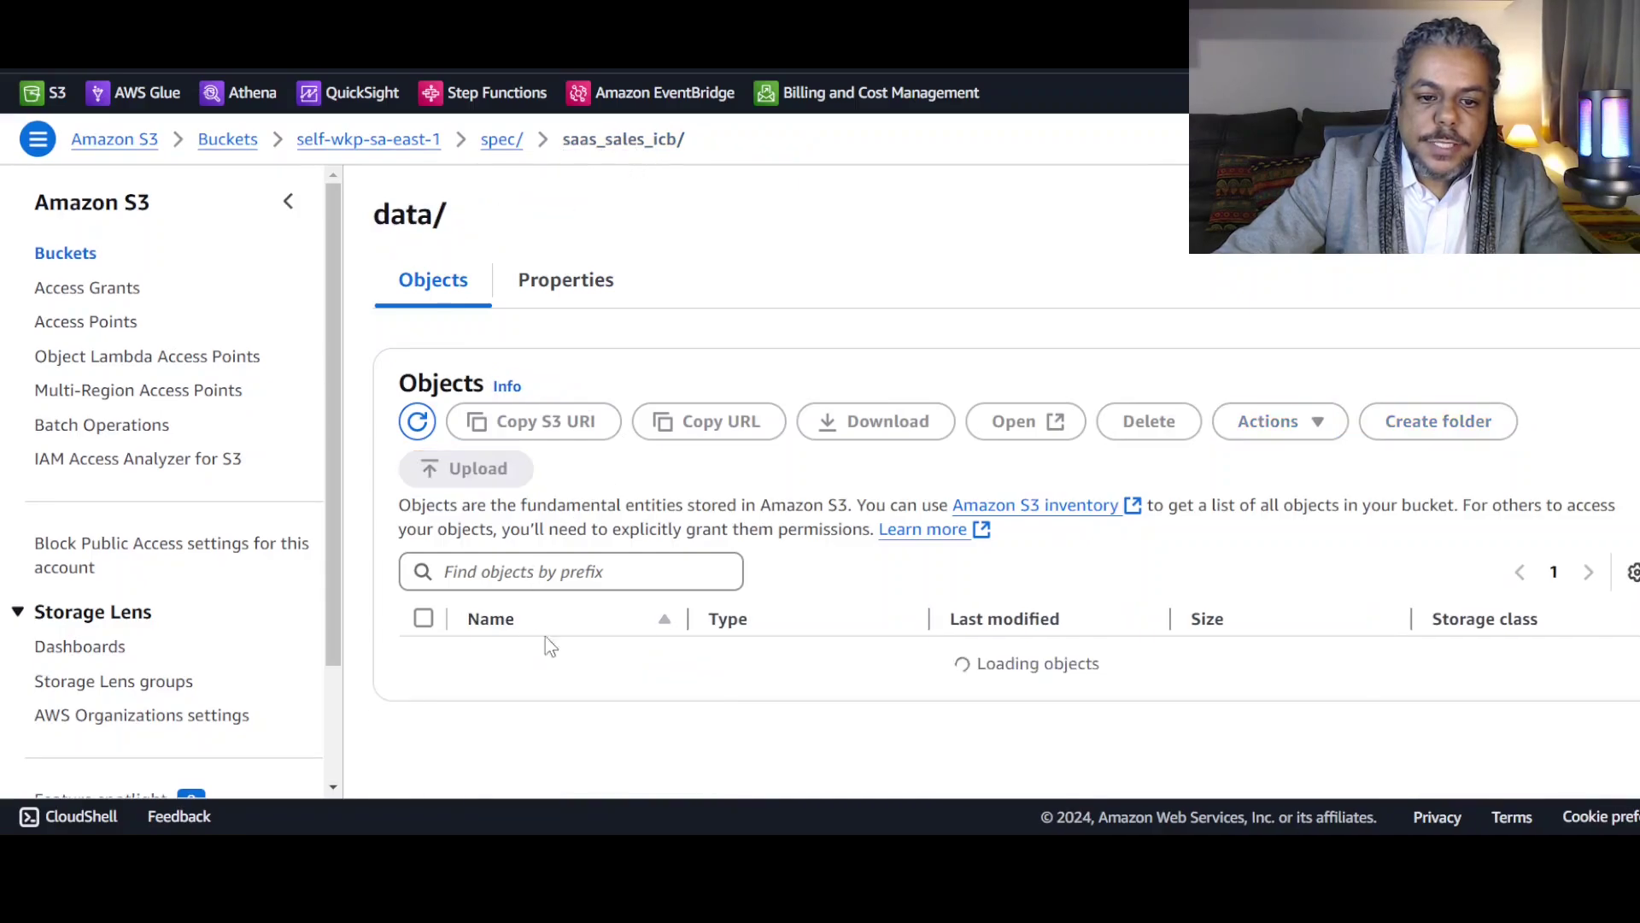
pyautogui.scroll(-5, 813, 560)
pyautogui.scroll(5, 719, 573)
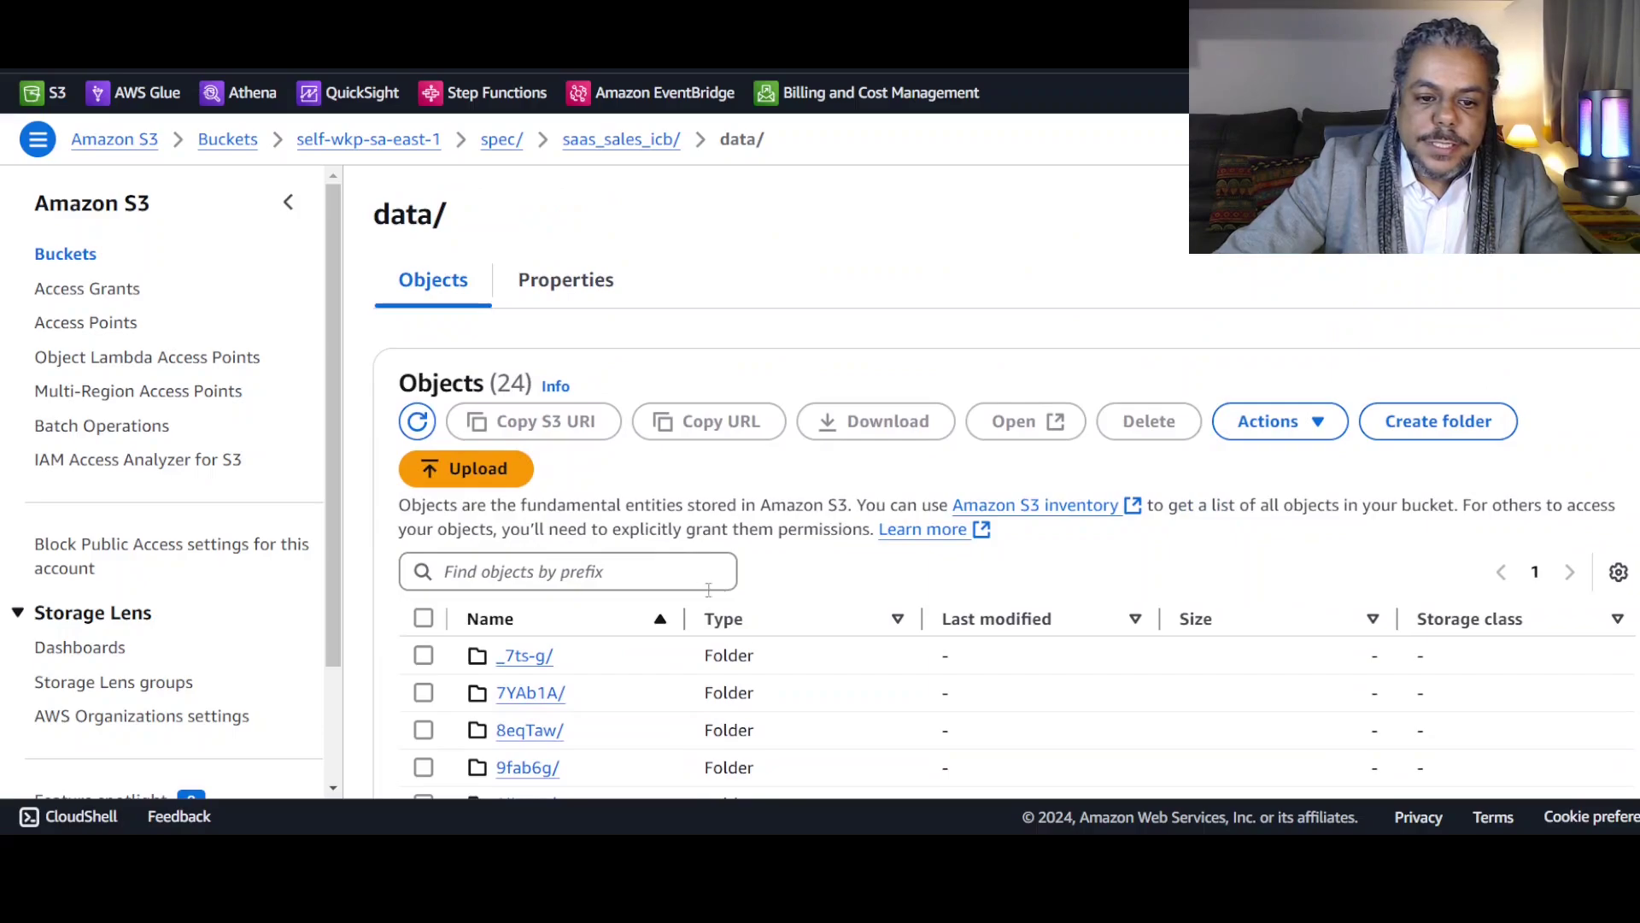
pyautogui.scroll(-5, 890, 665)
pyautogui.scroll(5, 885, 657)
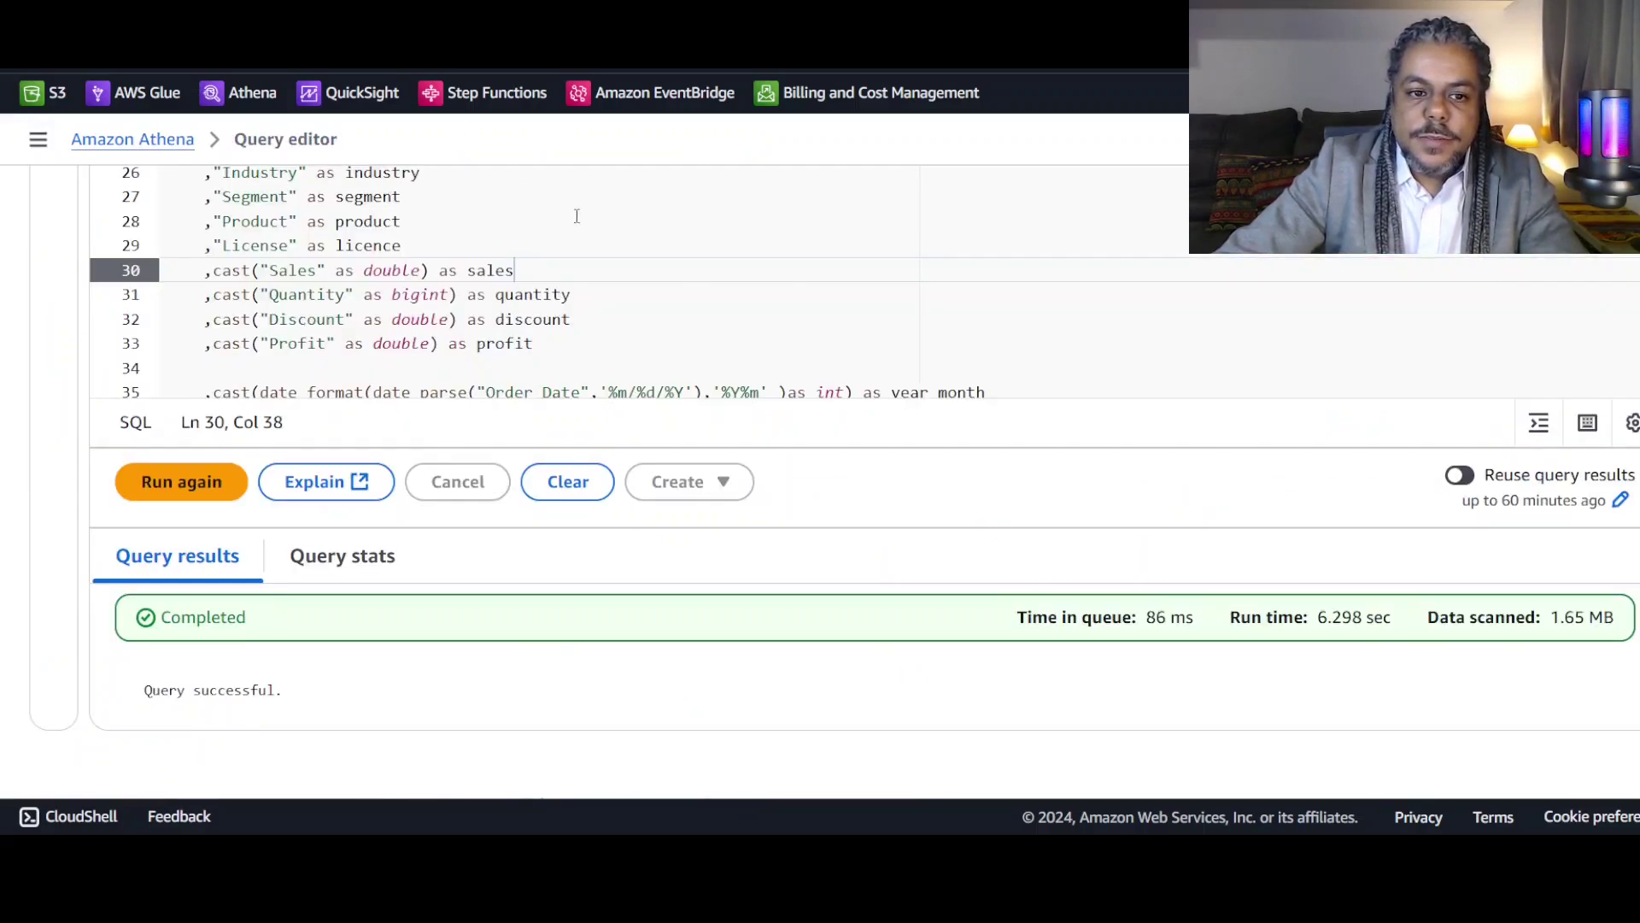
# Return to Athena and run SELECT distinct "$path" FROM workspace_db.tbl_spec_saas_sales_icb; in a new query.
pyautogui.scroll(10, 599, 252)
pyautogui.scroll(3, 598, 252)
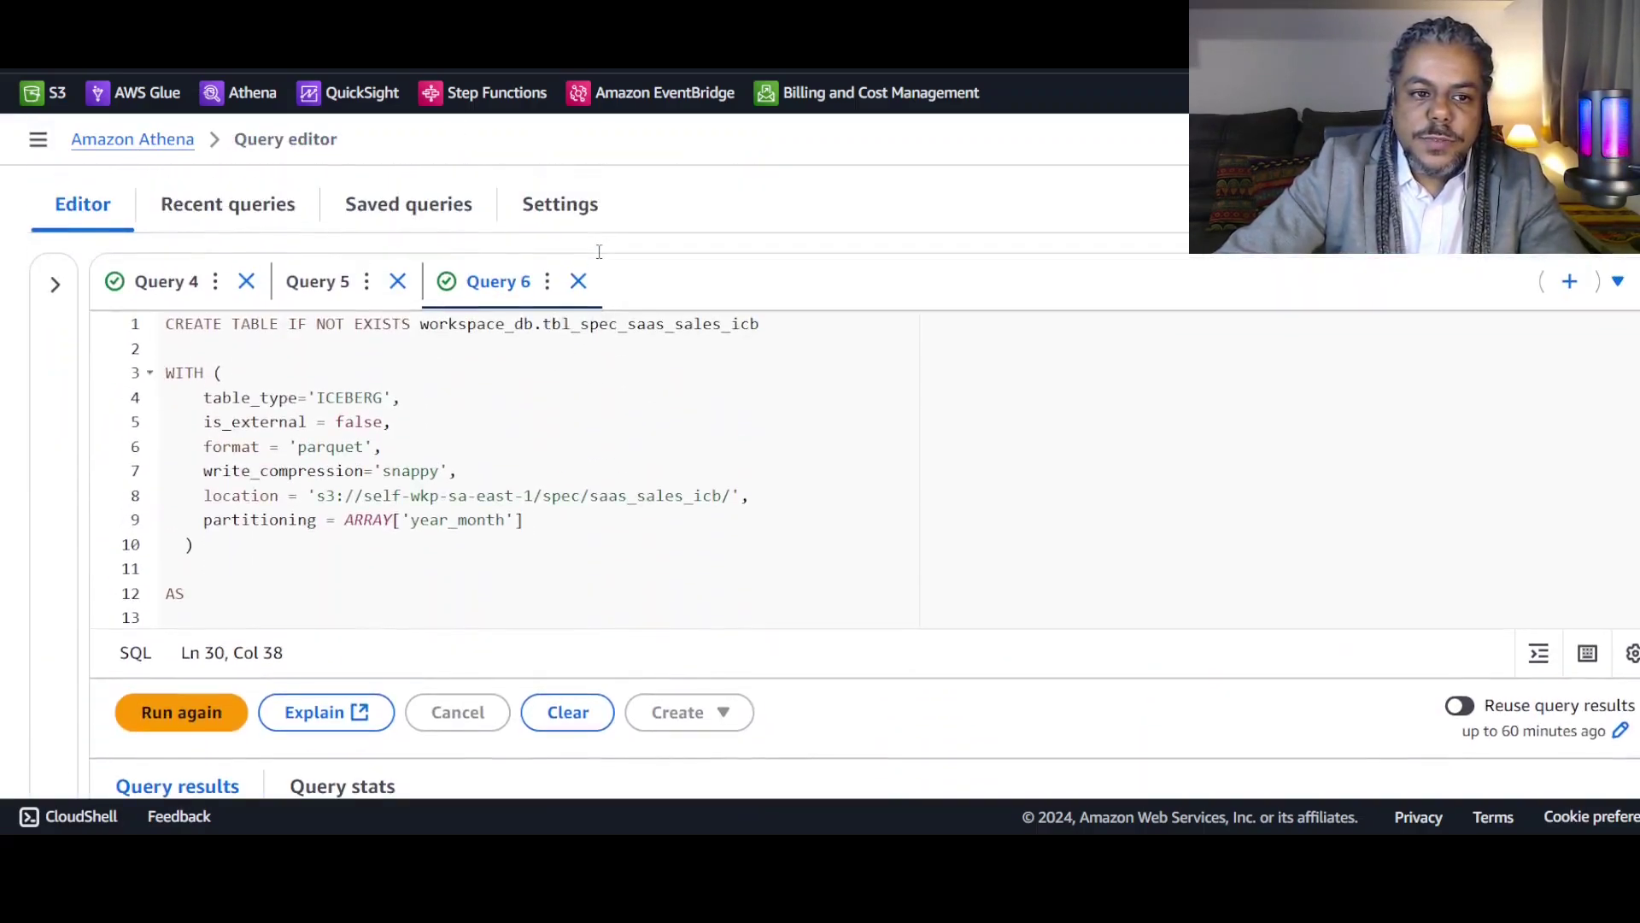
pyautogui.click(1570, 282)
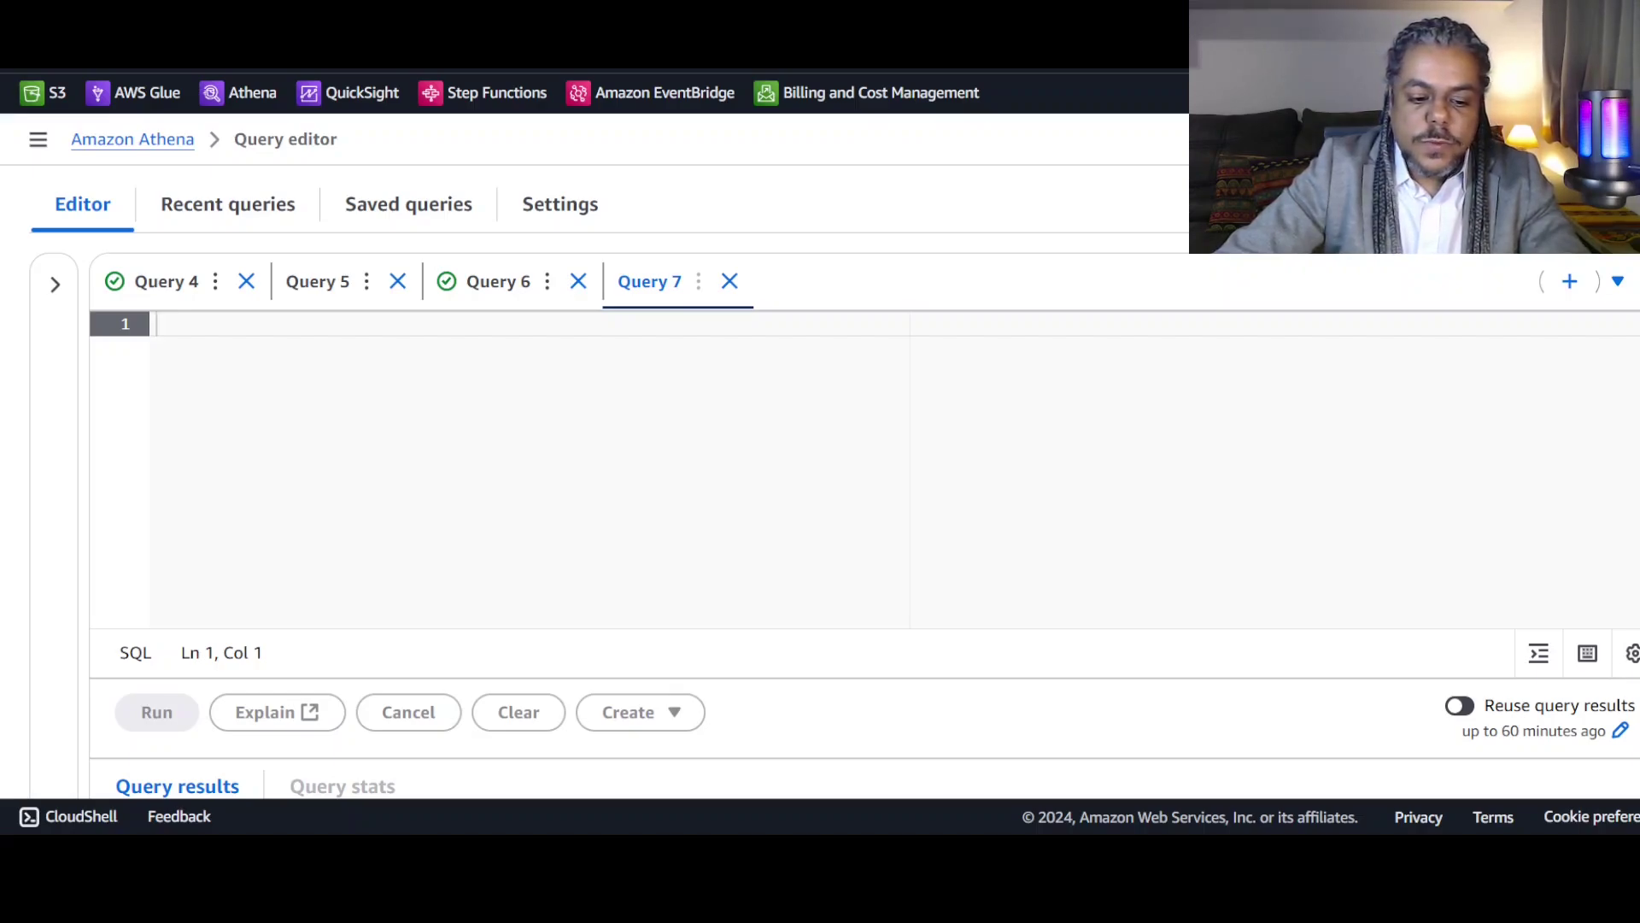
pyautogui.write('SELECT distinct "$path"  FROM workspace_db.tbl_spec_saas_sales_icb;')
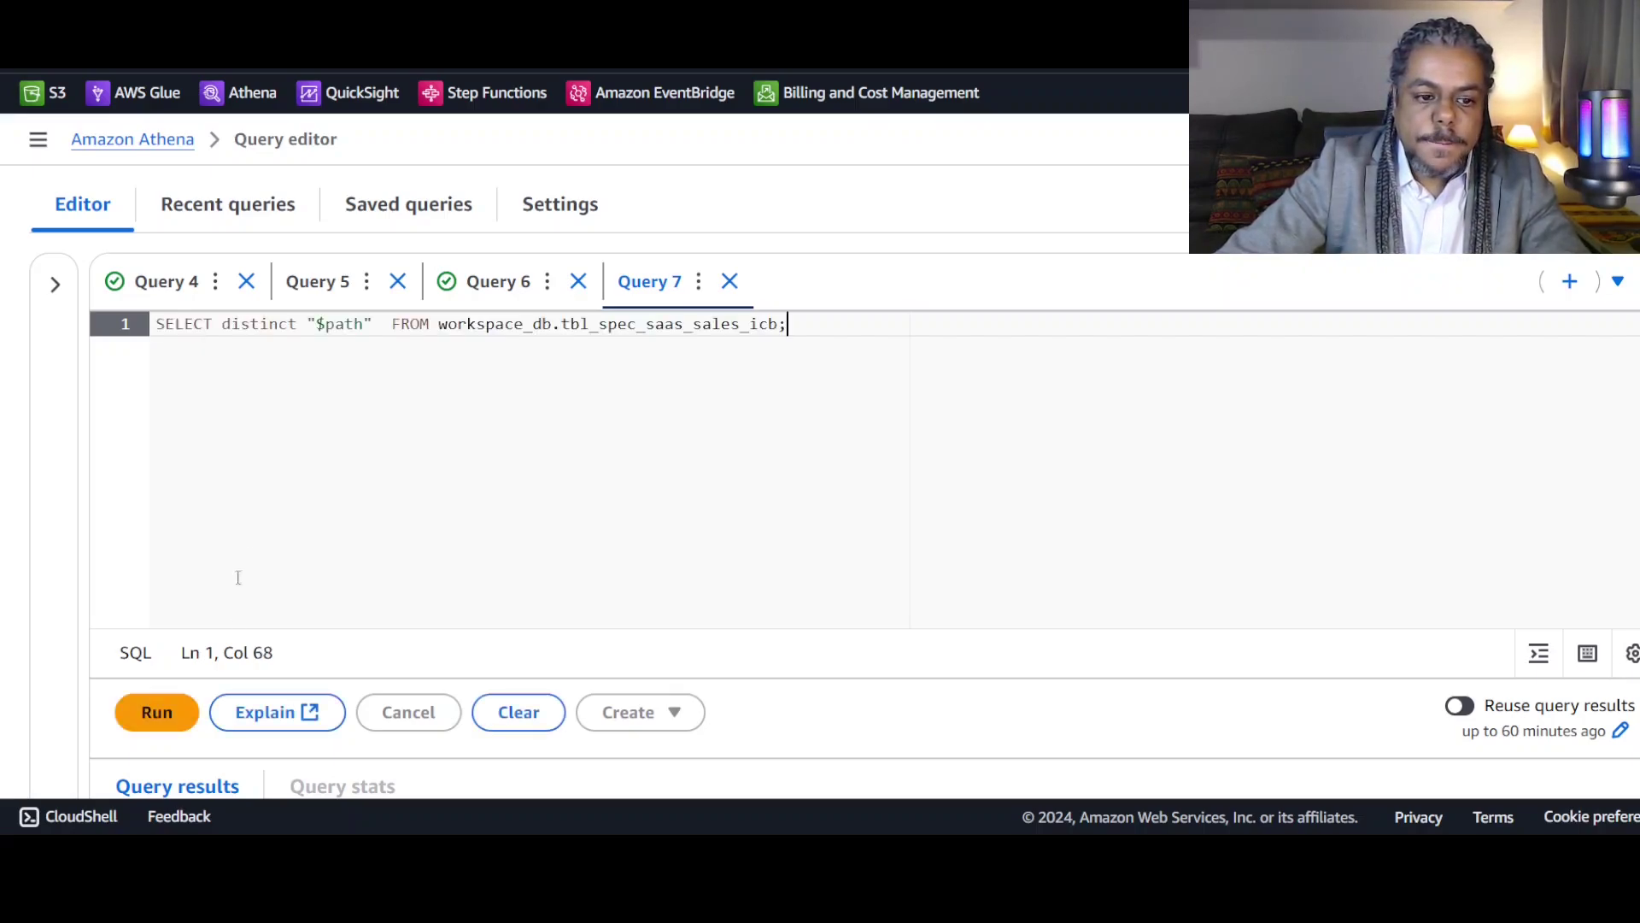
pyautogui.click(165, 724)
# Examine the returned $path values for the year_month partitions and parquet files of the Iceberg table.
pyautogui.scroll(-4, 678, 538)
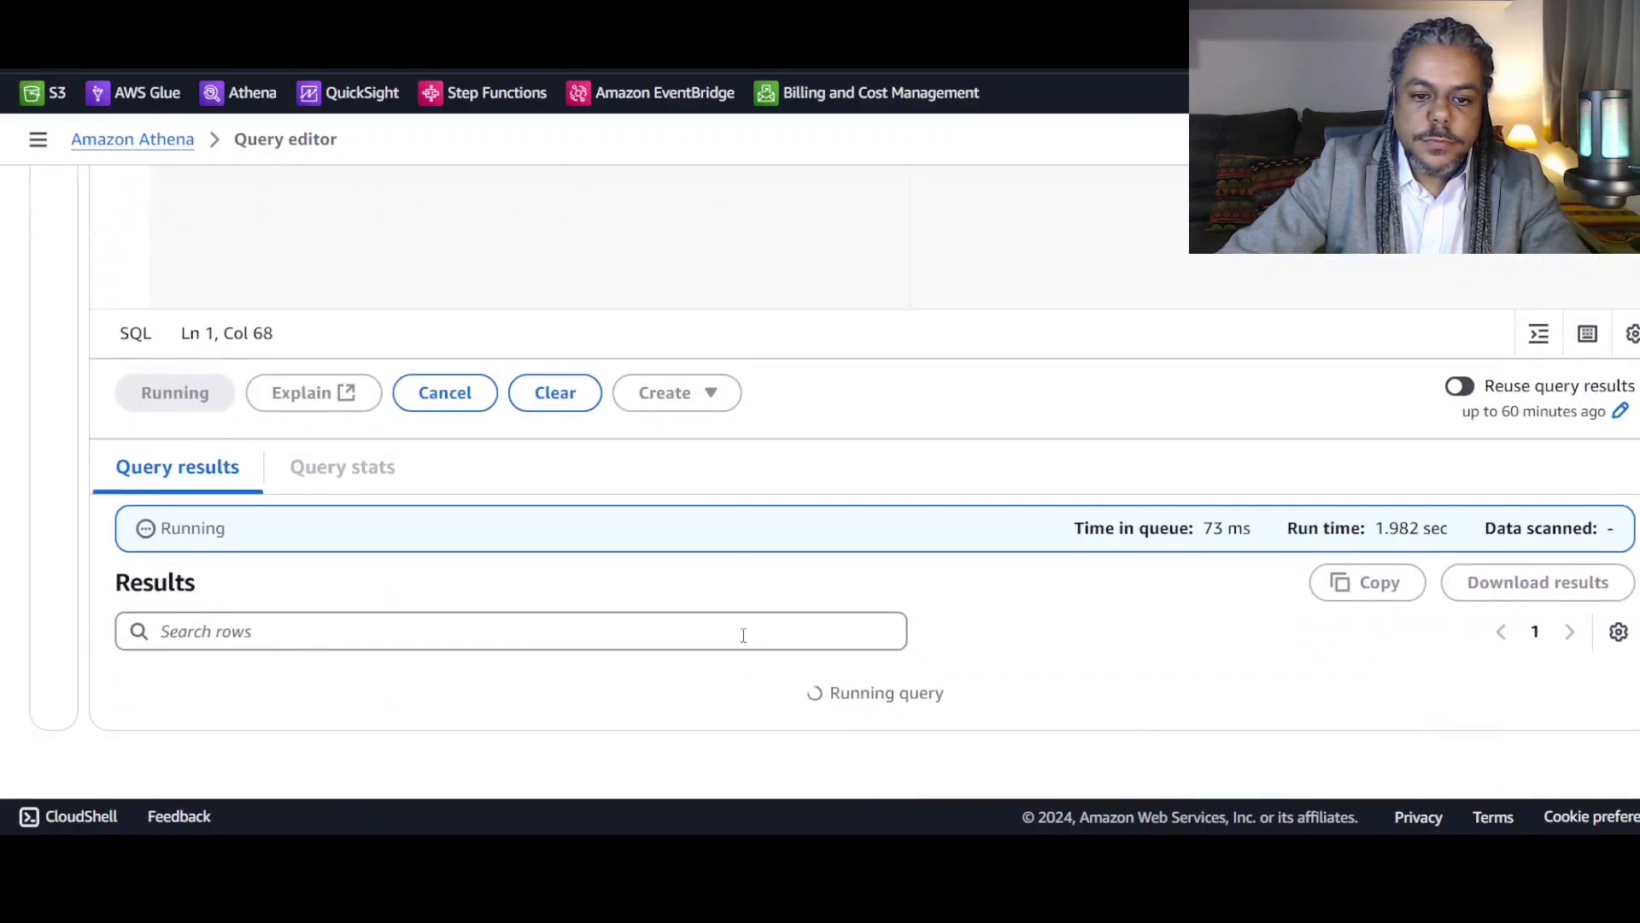
pyautogui.scroll(-2, 743, 635)
pyautogui.scroll(-6, 743, 635)
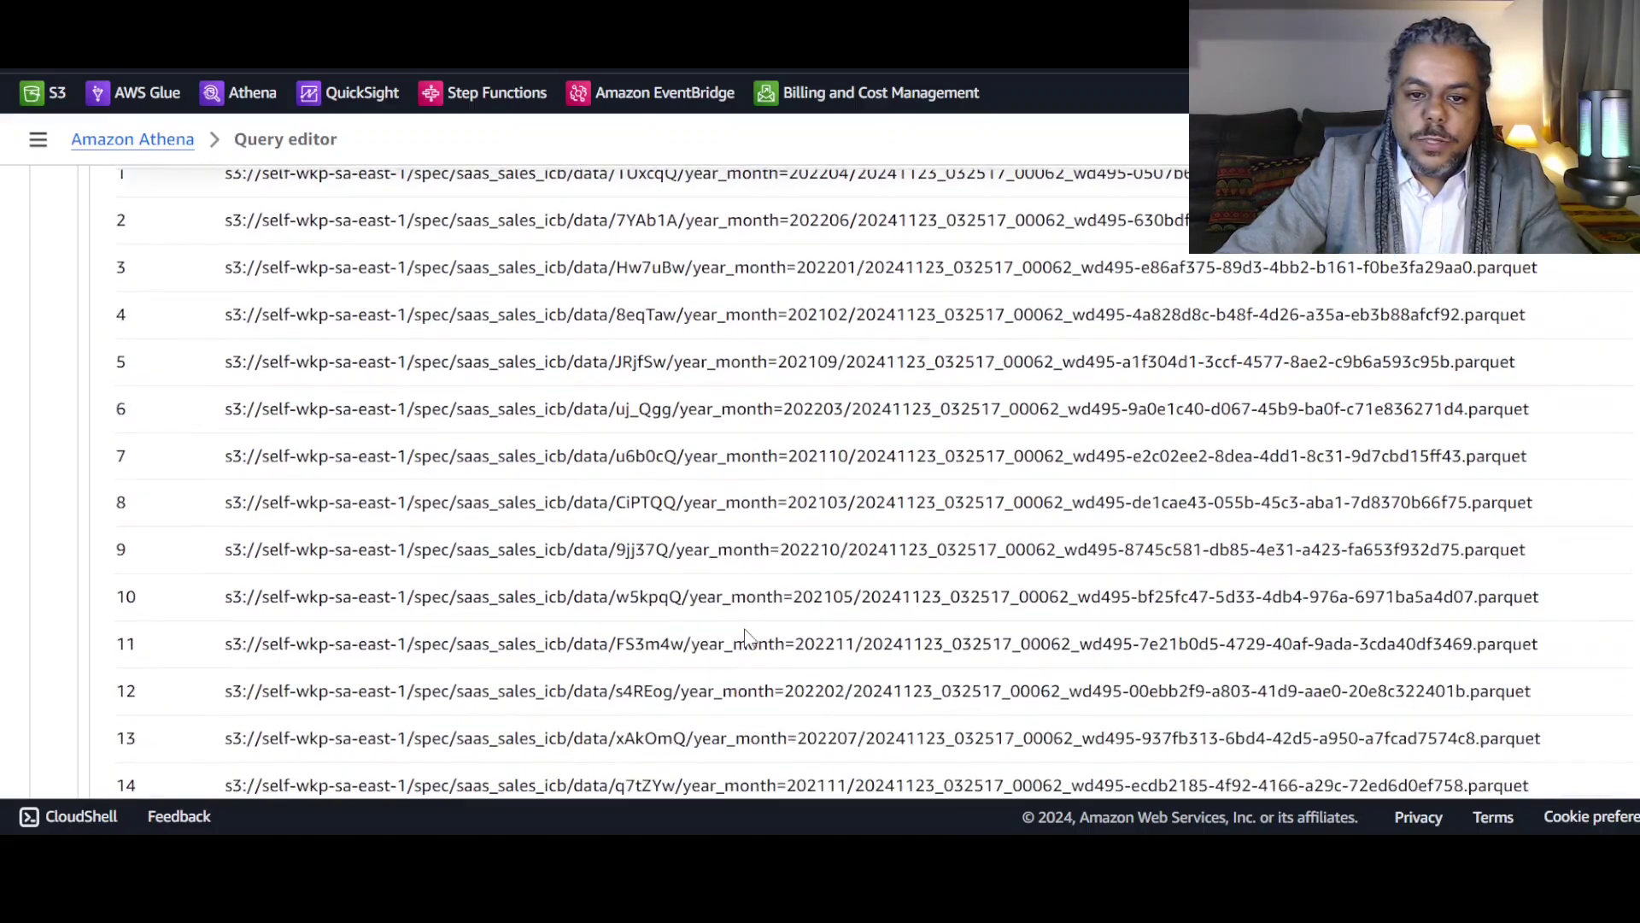
pyautogui.scroll(1, 749, 636)
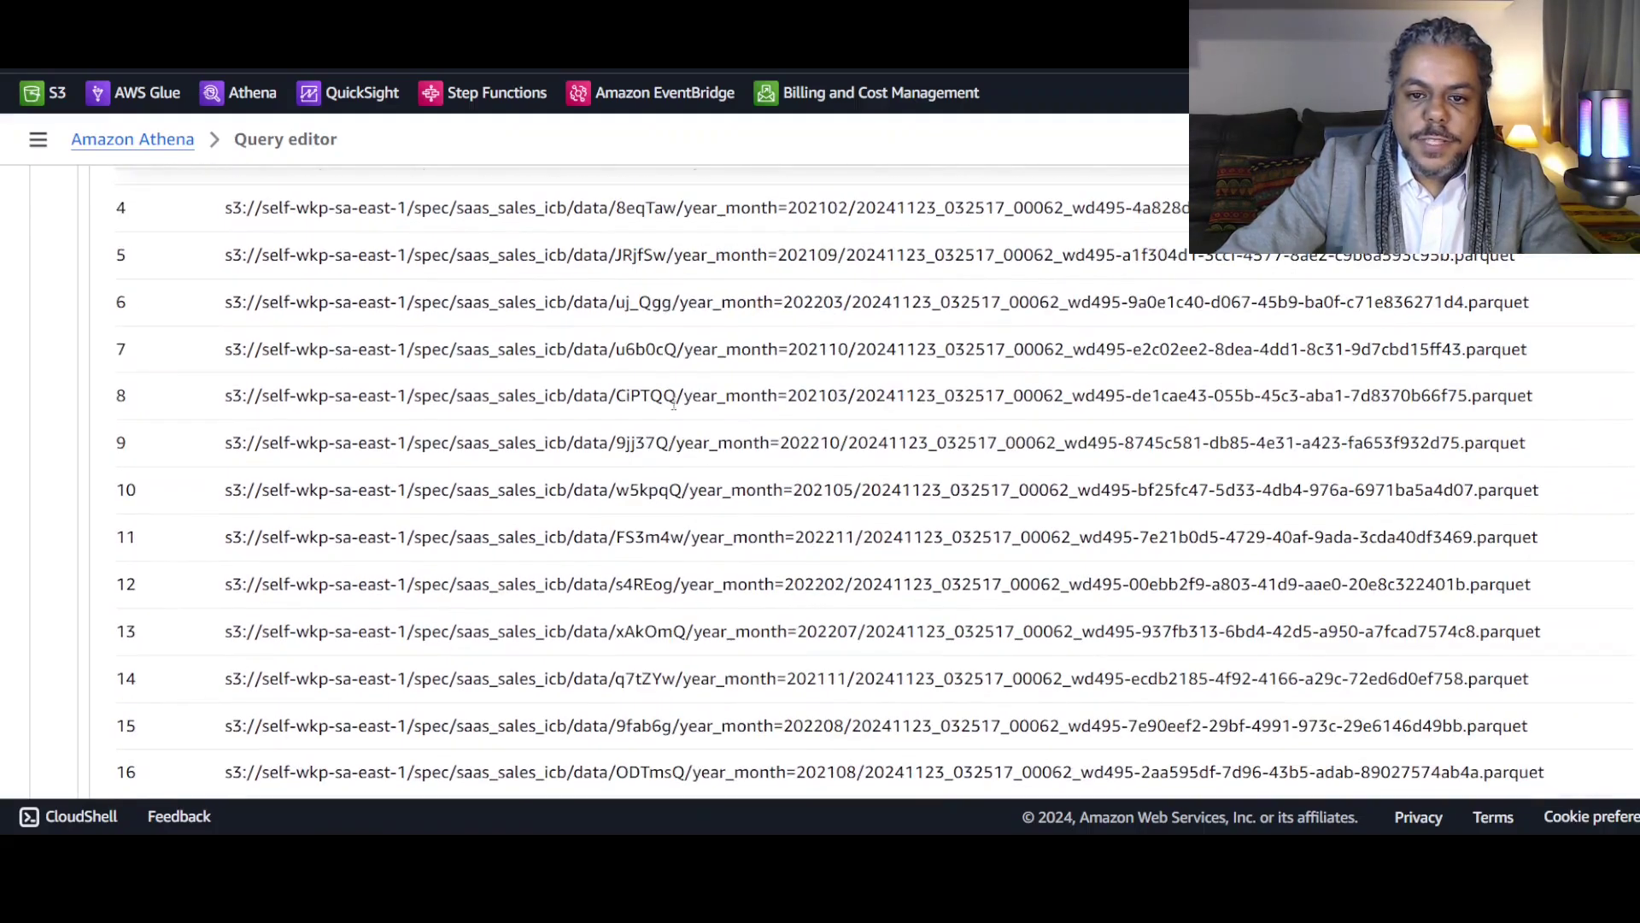
pyautogui.scroll(7, 742, 513)
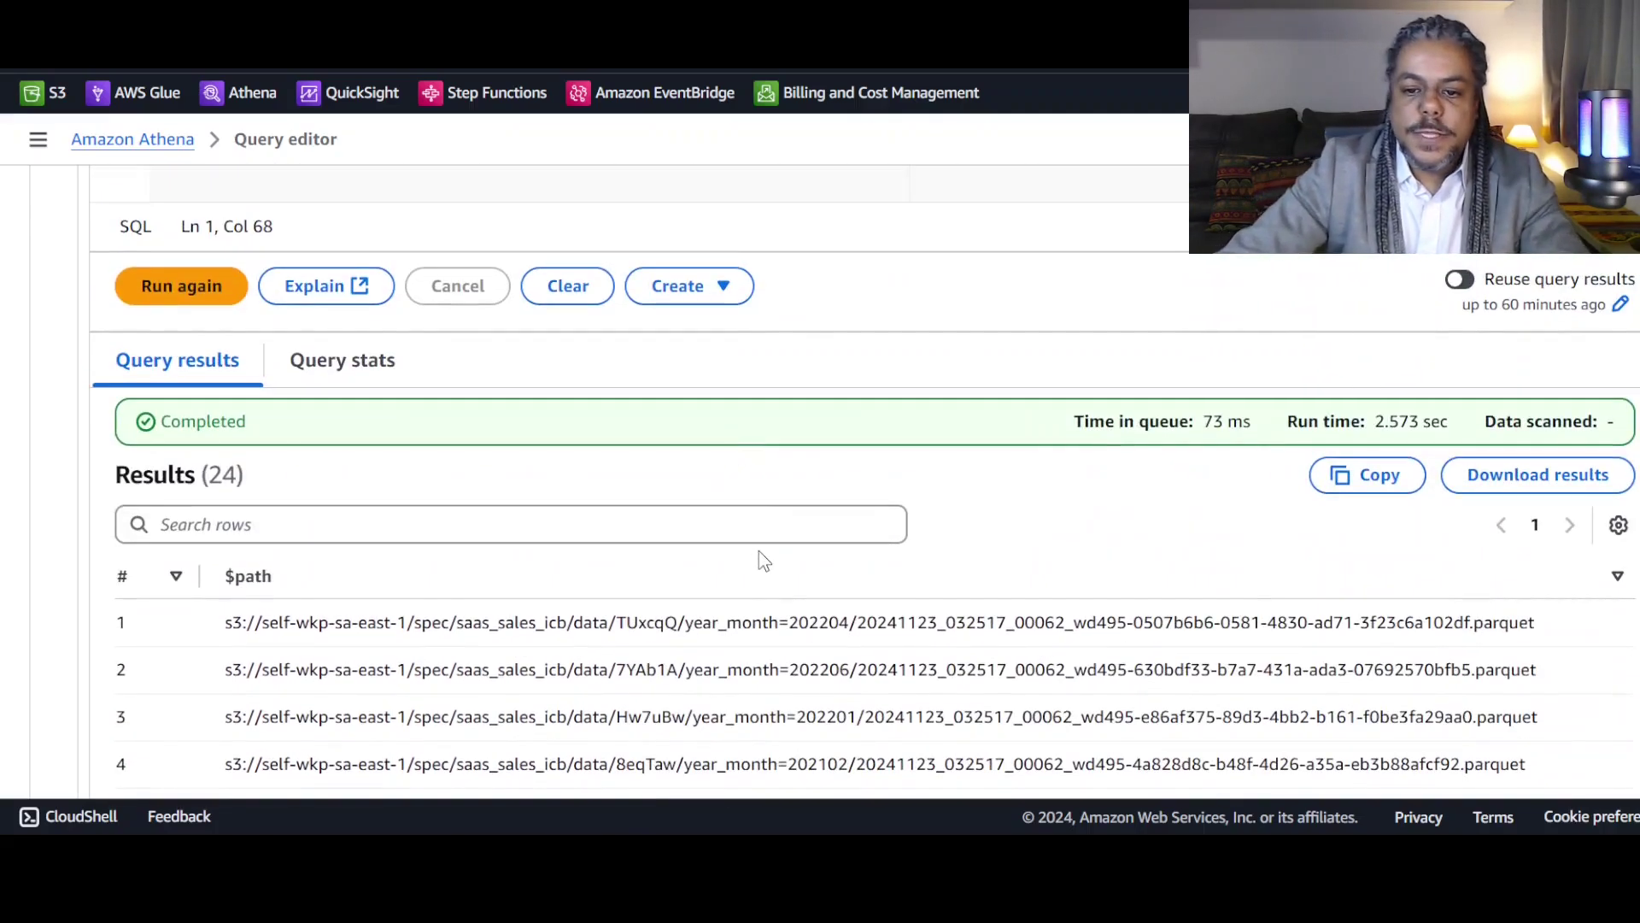
pyautogui.scroll(-2, 639, 598)
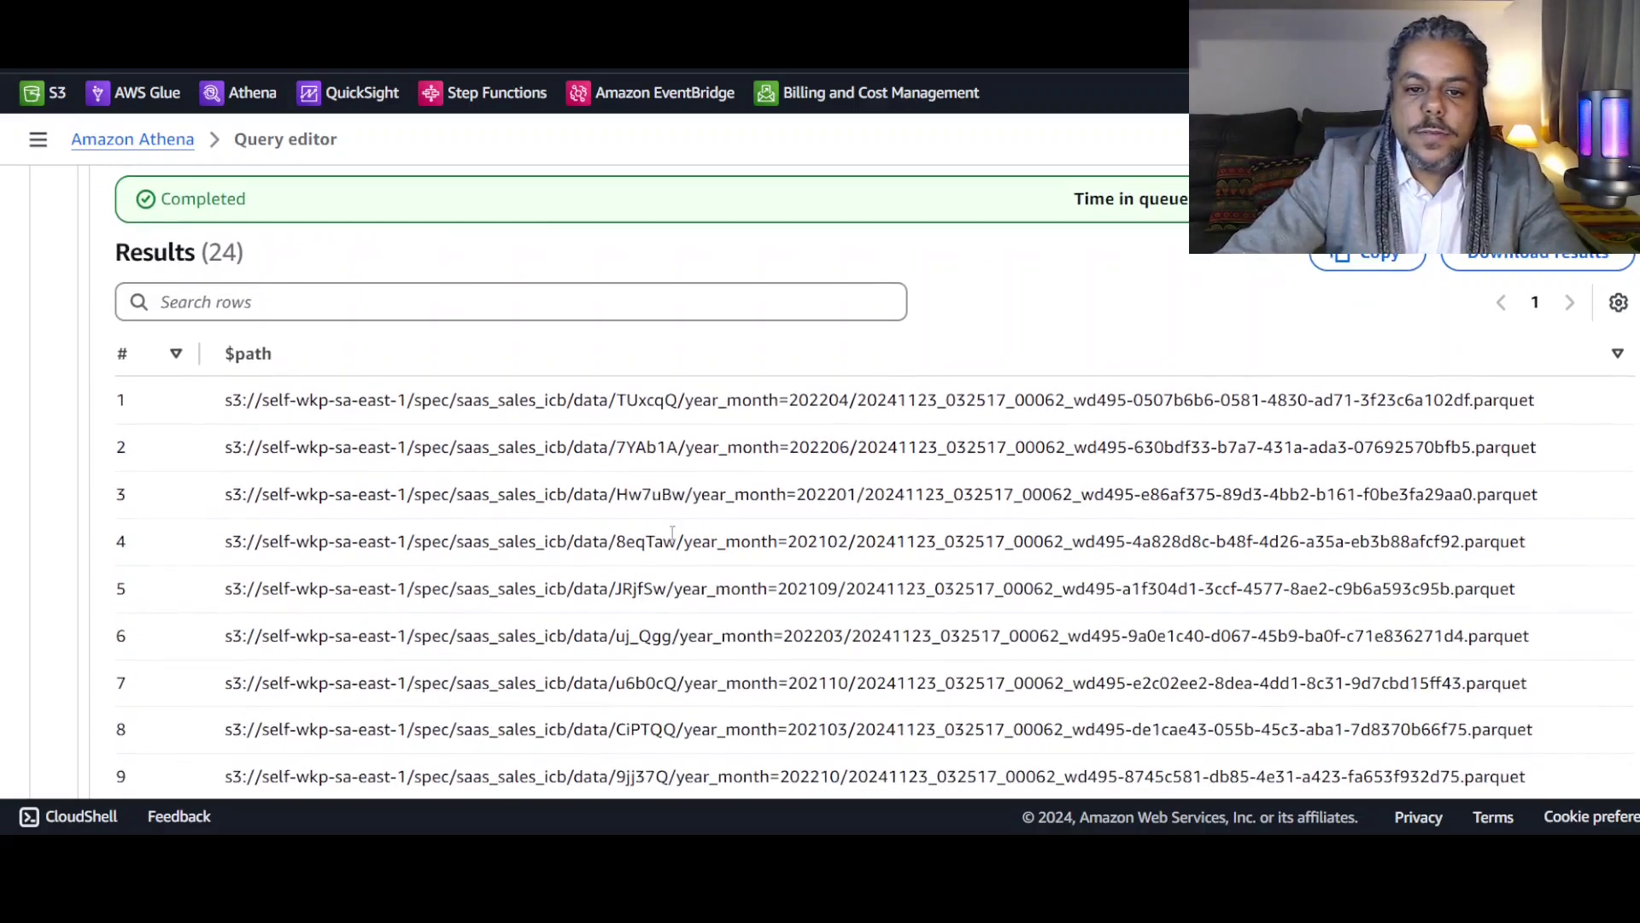
pyautogui.scroll(7, 640, 598)
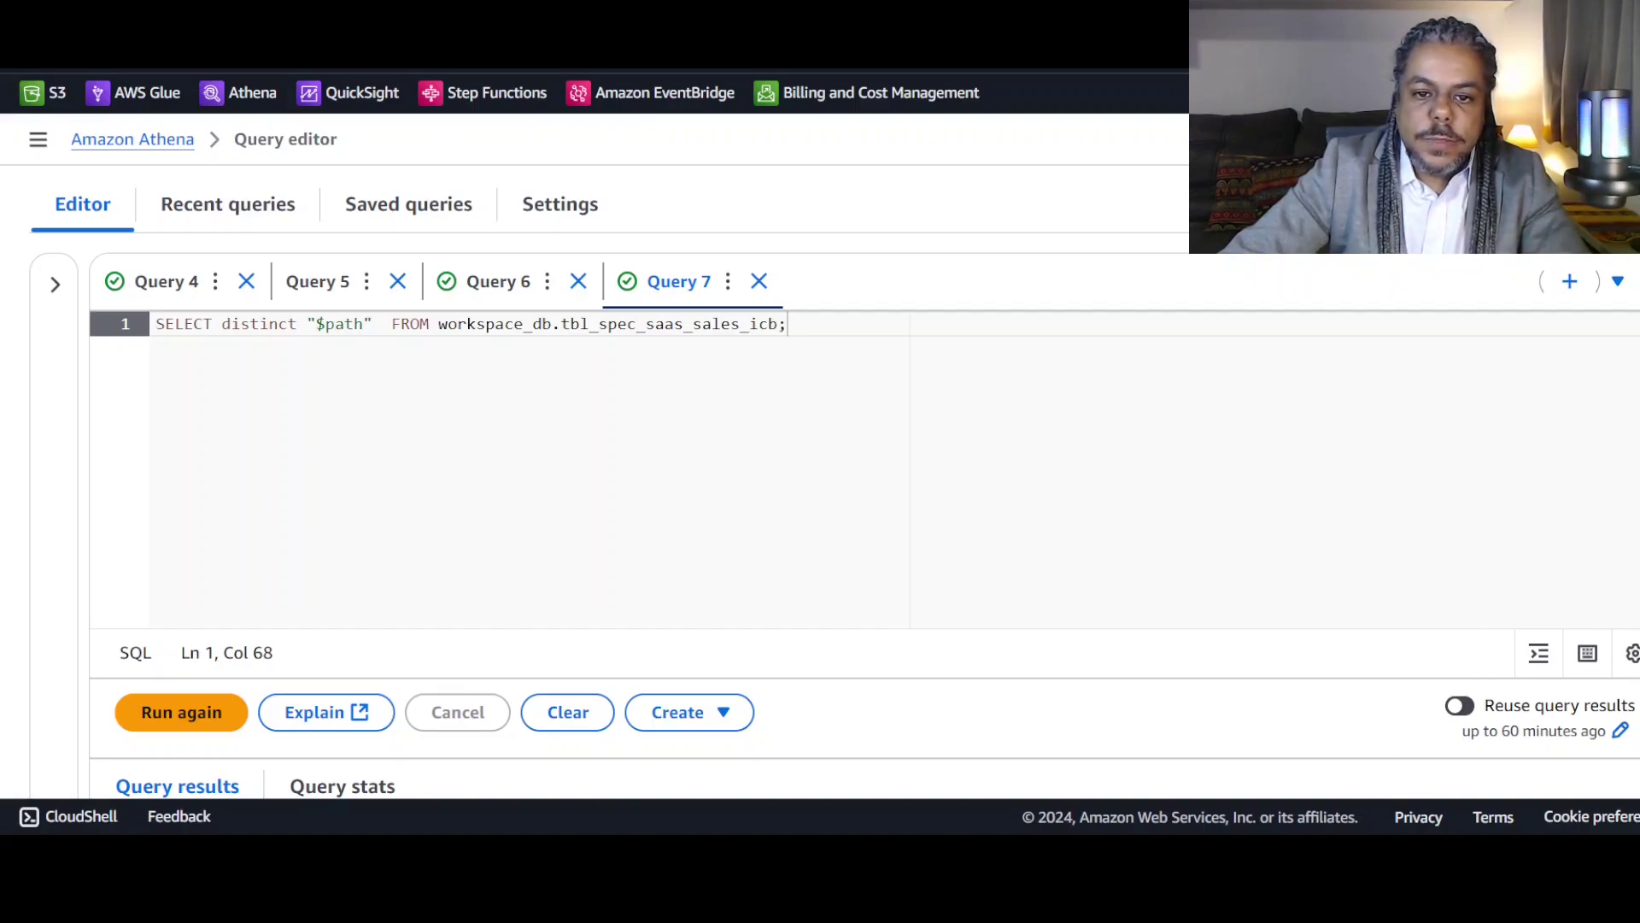
# Replace the query with SELECT * FROM "workspace_db"."tbl_spec_saas_sales_icb" limit 10; and run it.
pyautogui.hotkey('ctrl', 'a')
pyautogui.write('SELECT * FROM "workspace_db"."tbl_spec_saas_sales_icb" limit 10;')
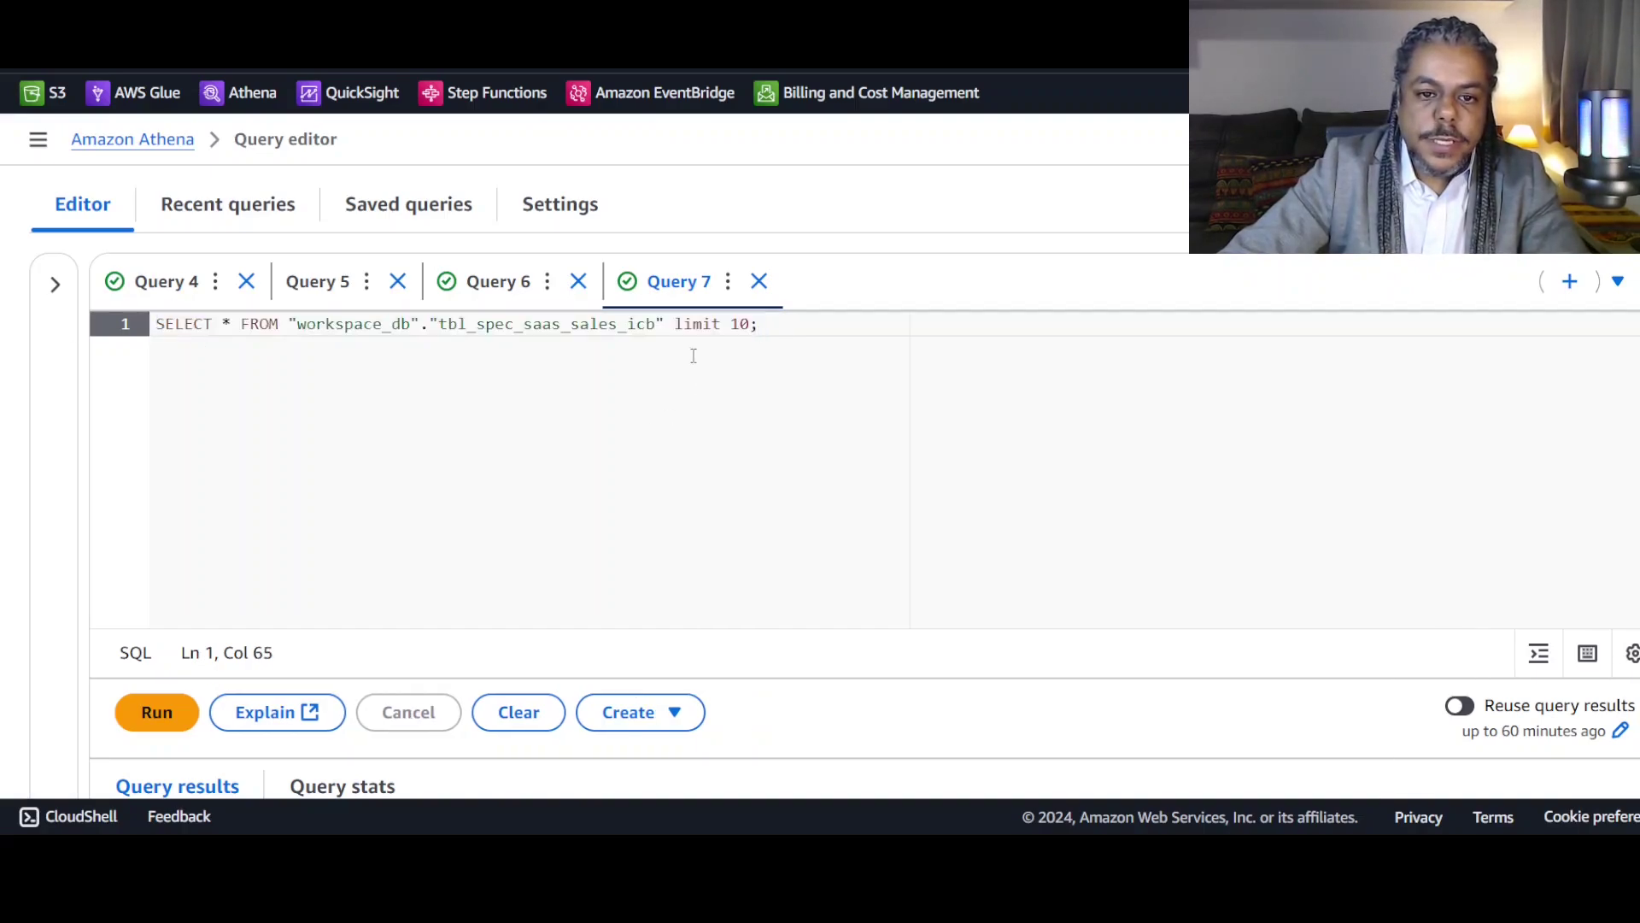
pyautogui.moveTo(673, 328); pyautogui.dragTo(777, 328)
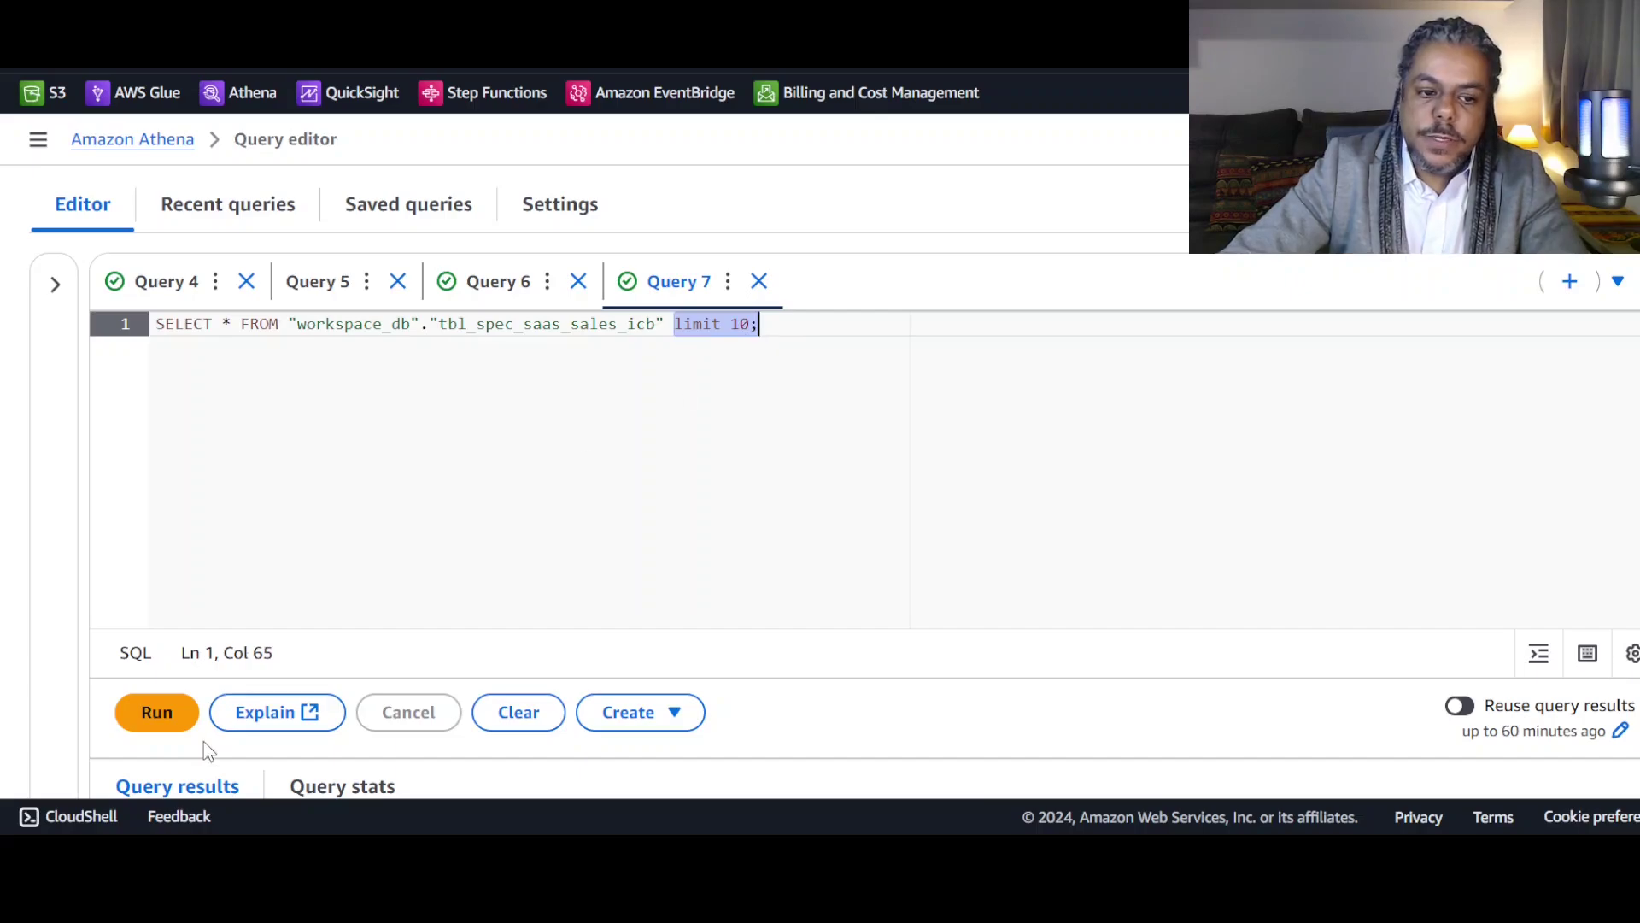
pyautogui.click(161, 718)
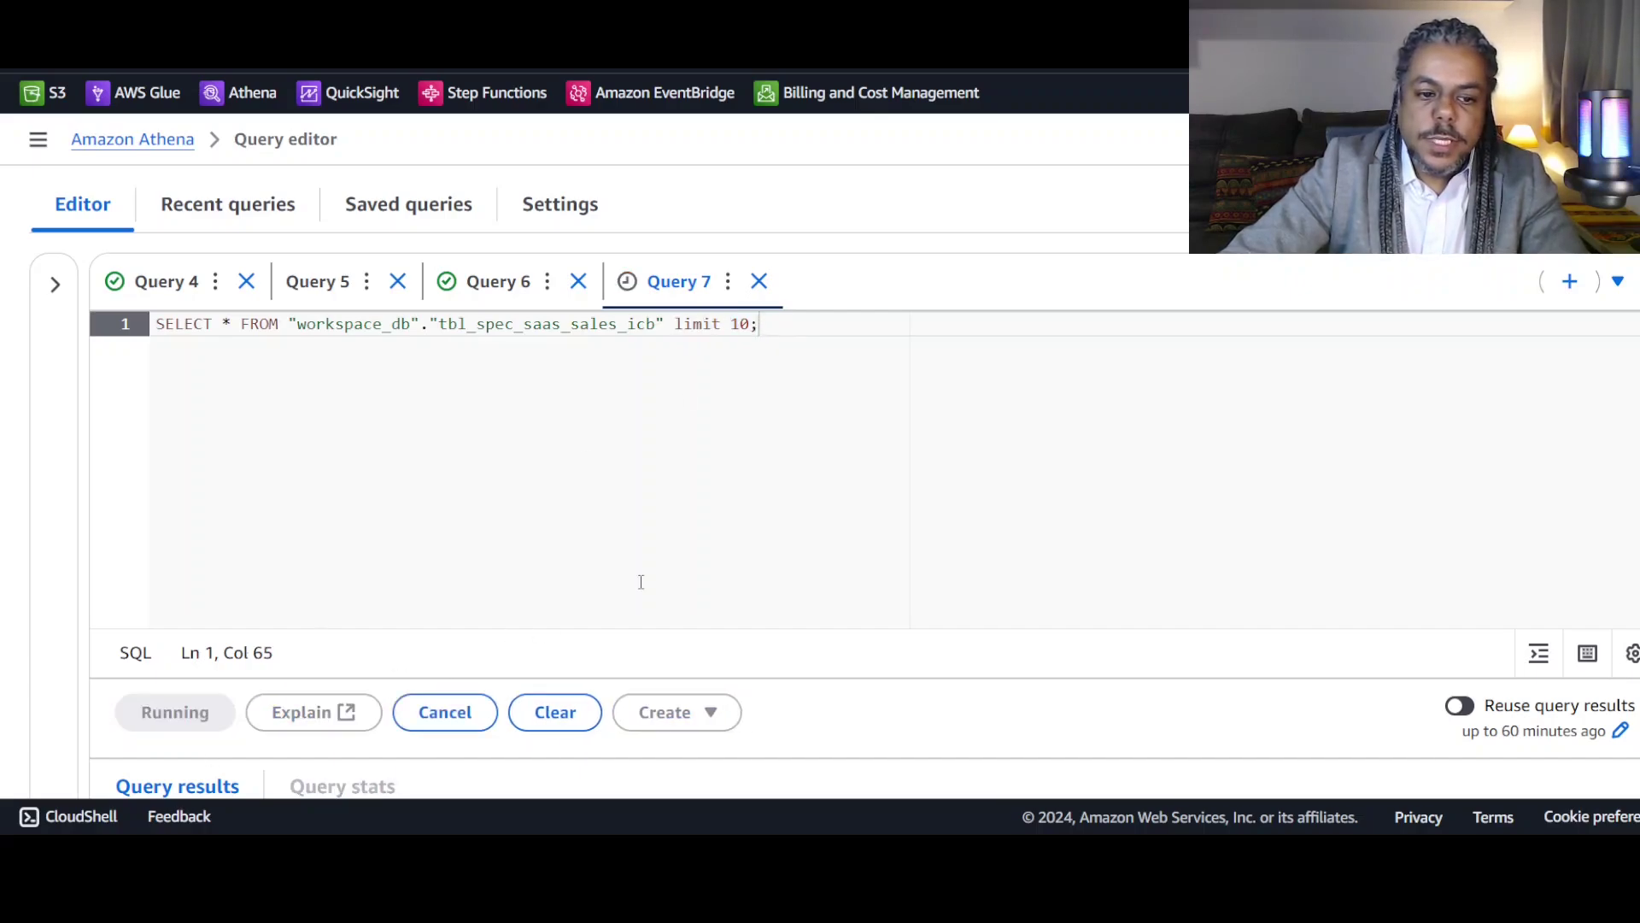
# Inspect the sample rows, their columns and the amount of data scanned, and return to the query text.
pyautogui.scroll(-4, 640, 582)
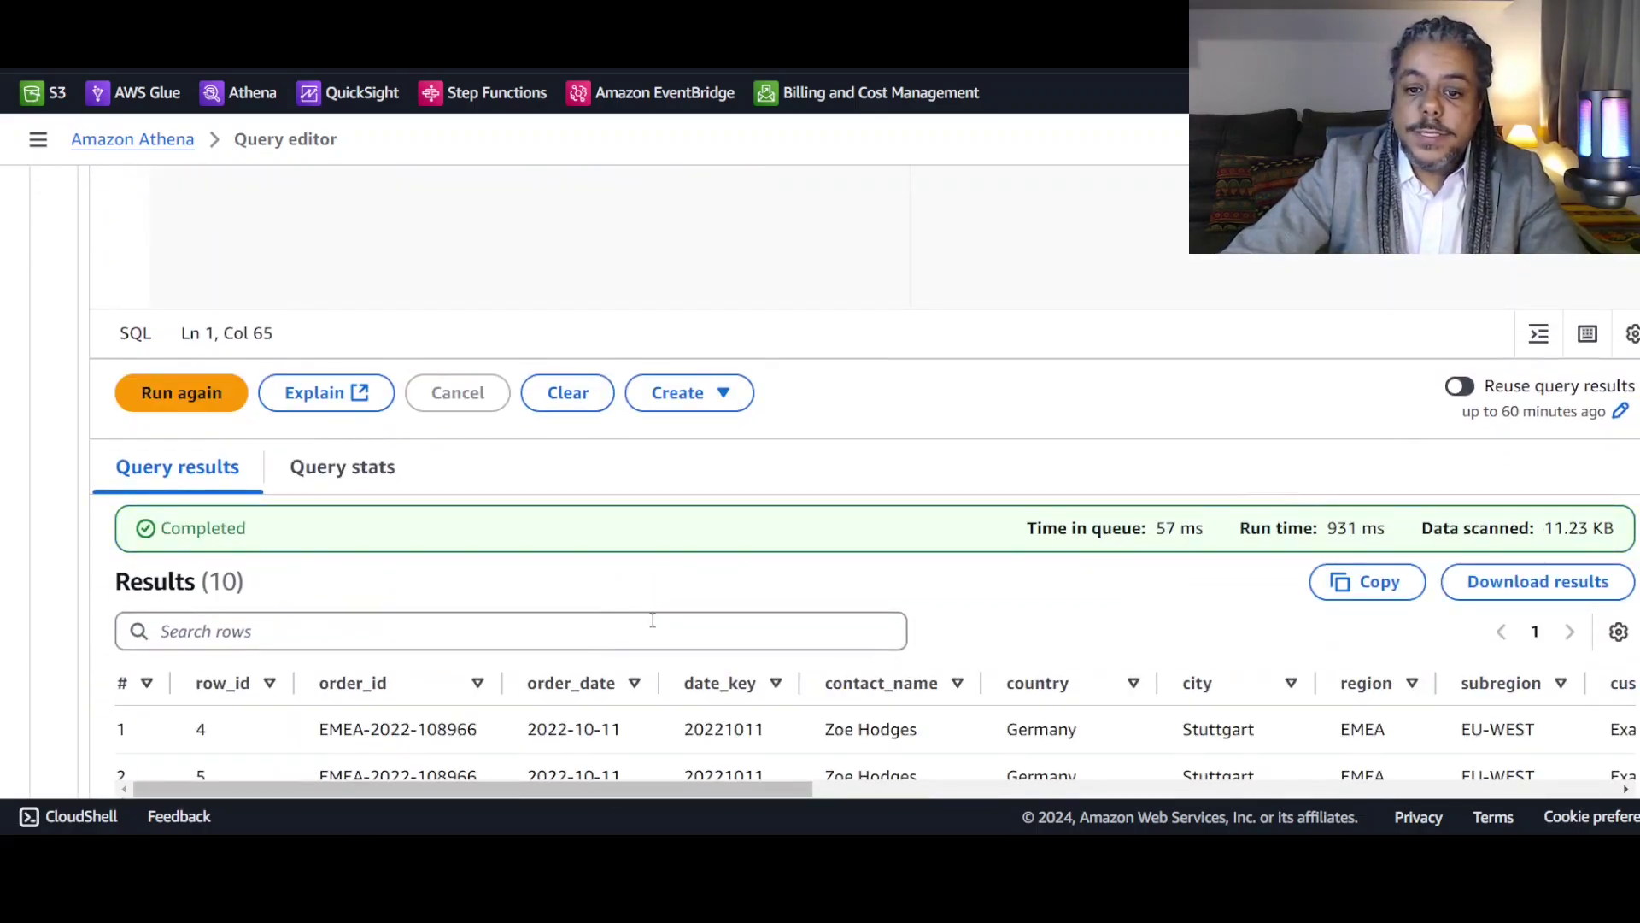
pyautogui.scroll(-5, 653, 621)
pyautogui.scroll(3, 872, 654)
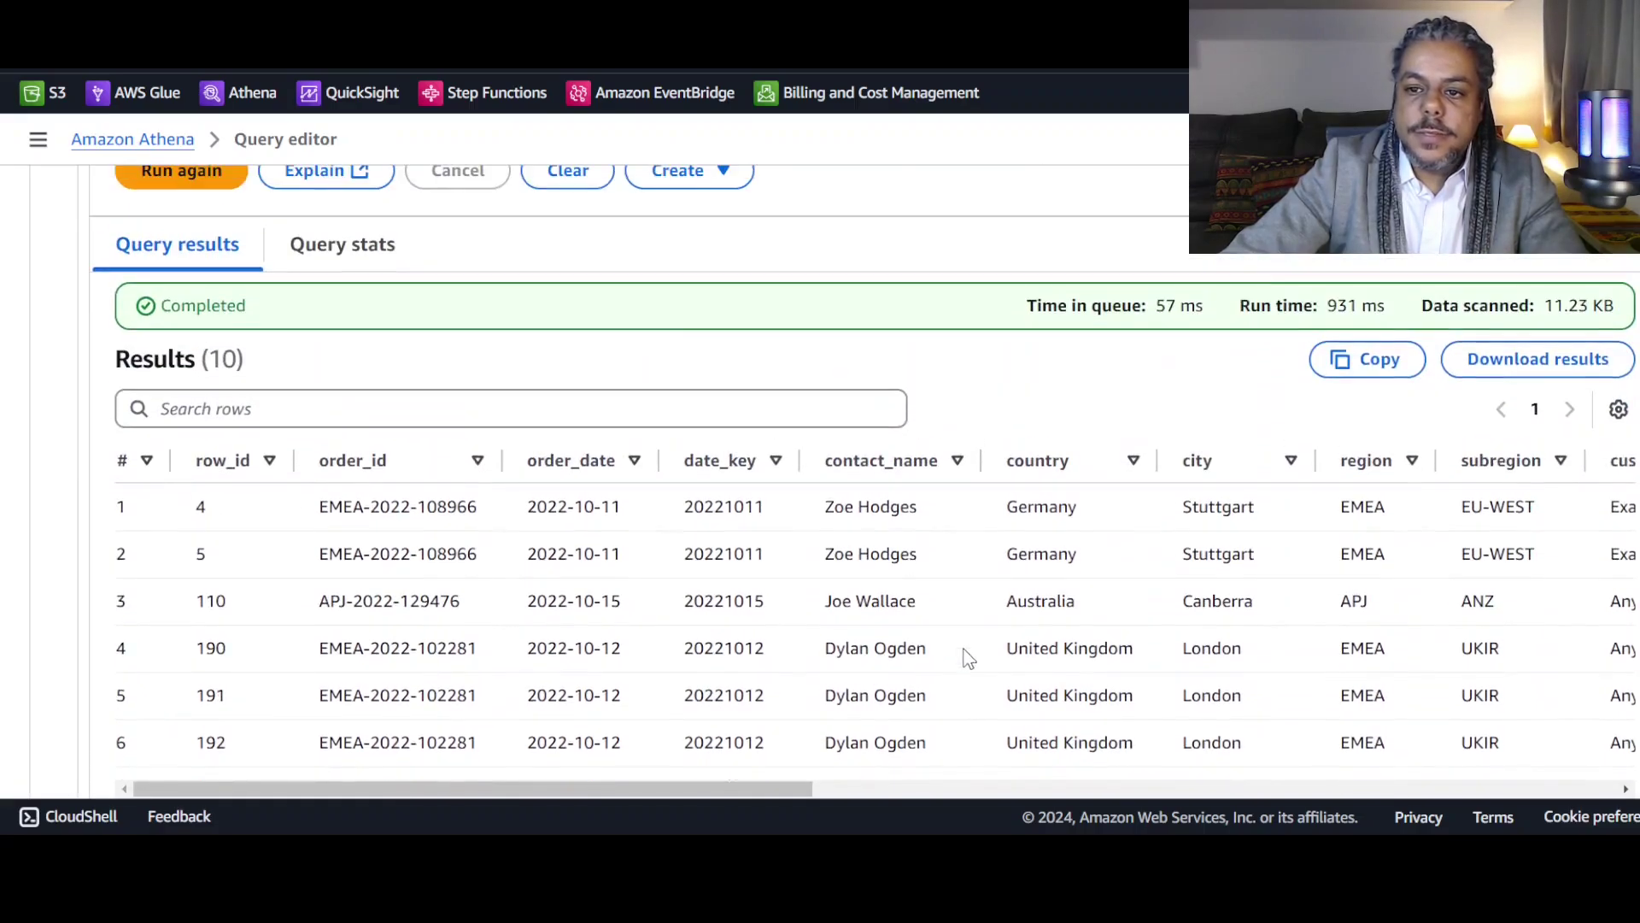
pyautogui.moveTo(1615, 306); pyautogui.dragTo(1547, 299)
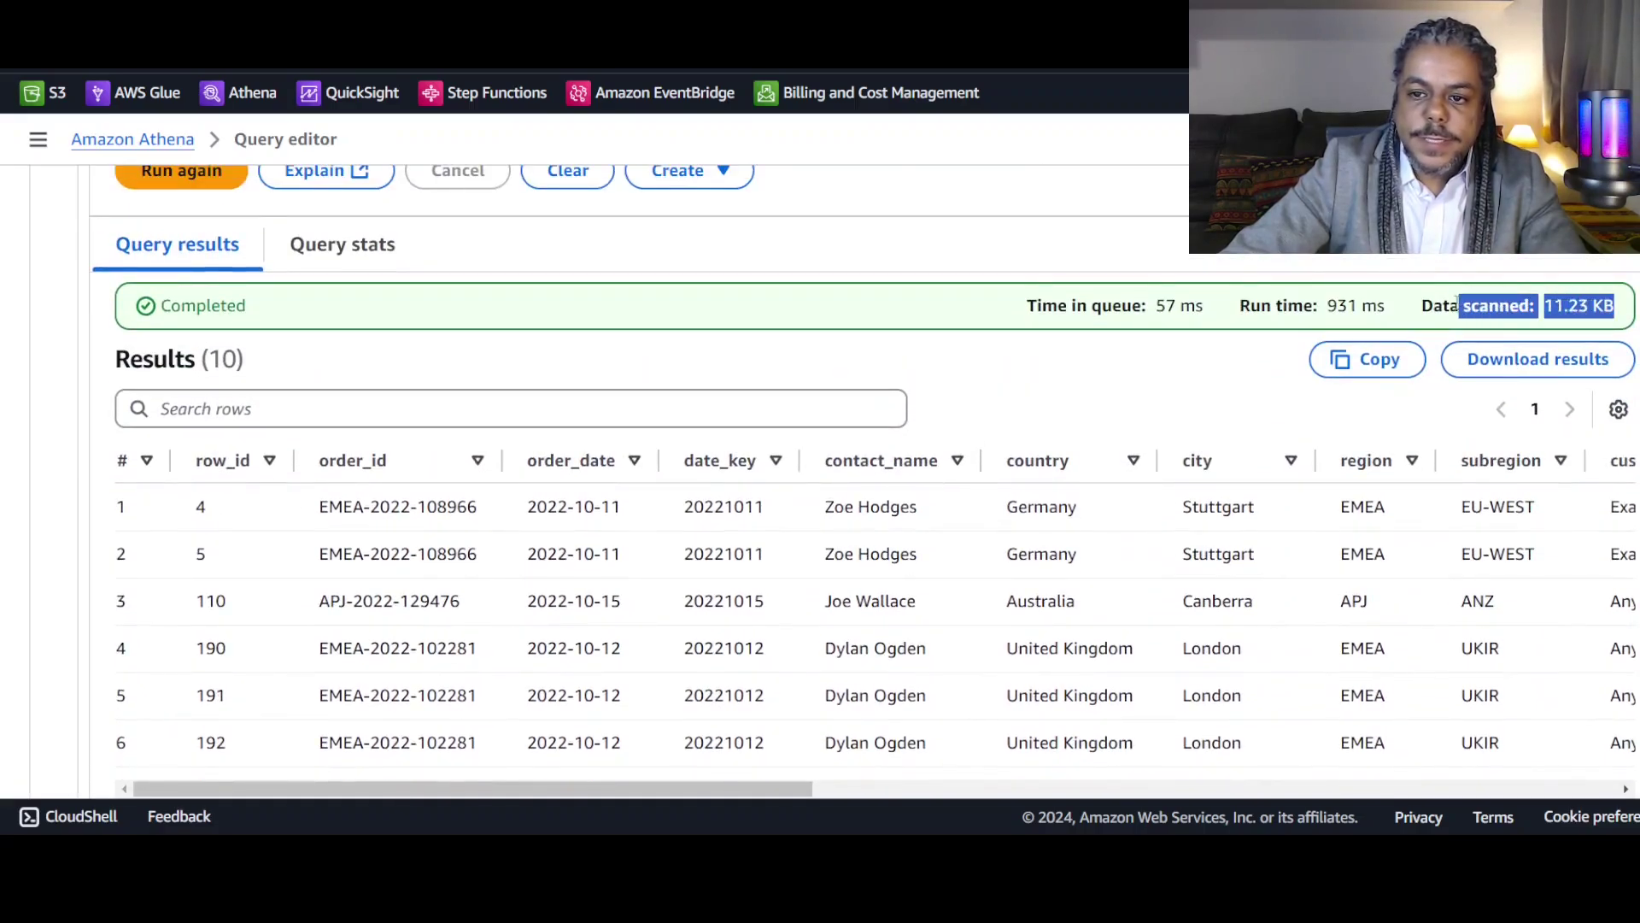
pyautogui.scroll(-3, 649, 769)
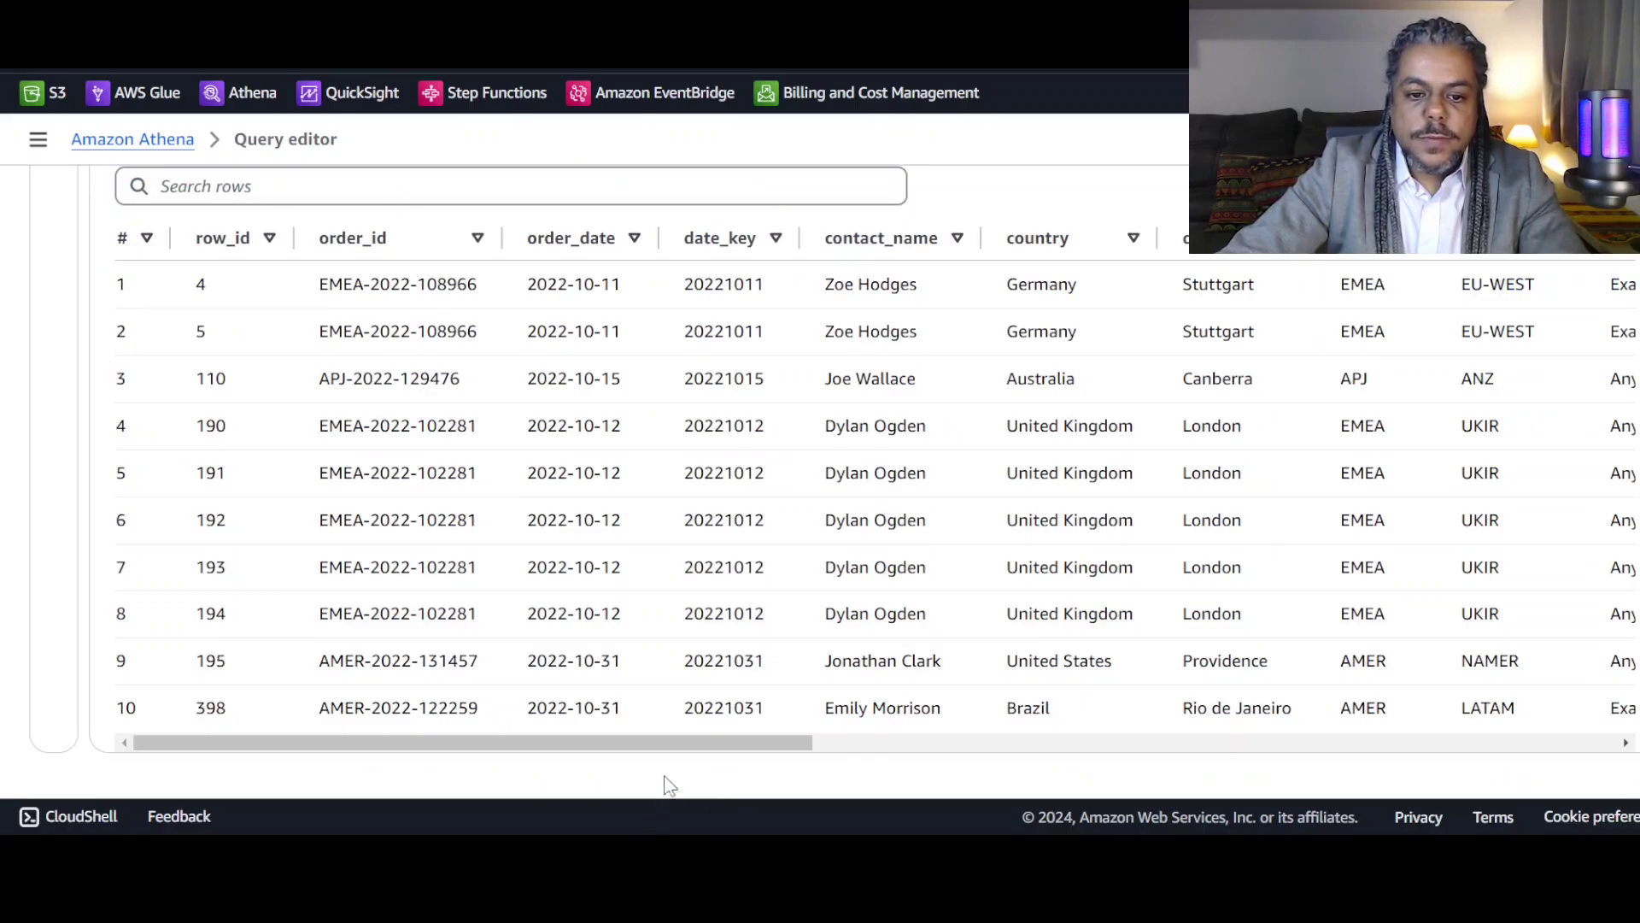
pyautogui.moveTo(669, 746); pyautogui.dragTo(683, 710)
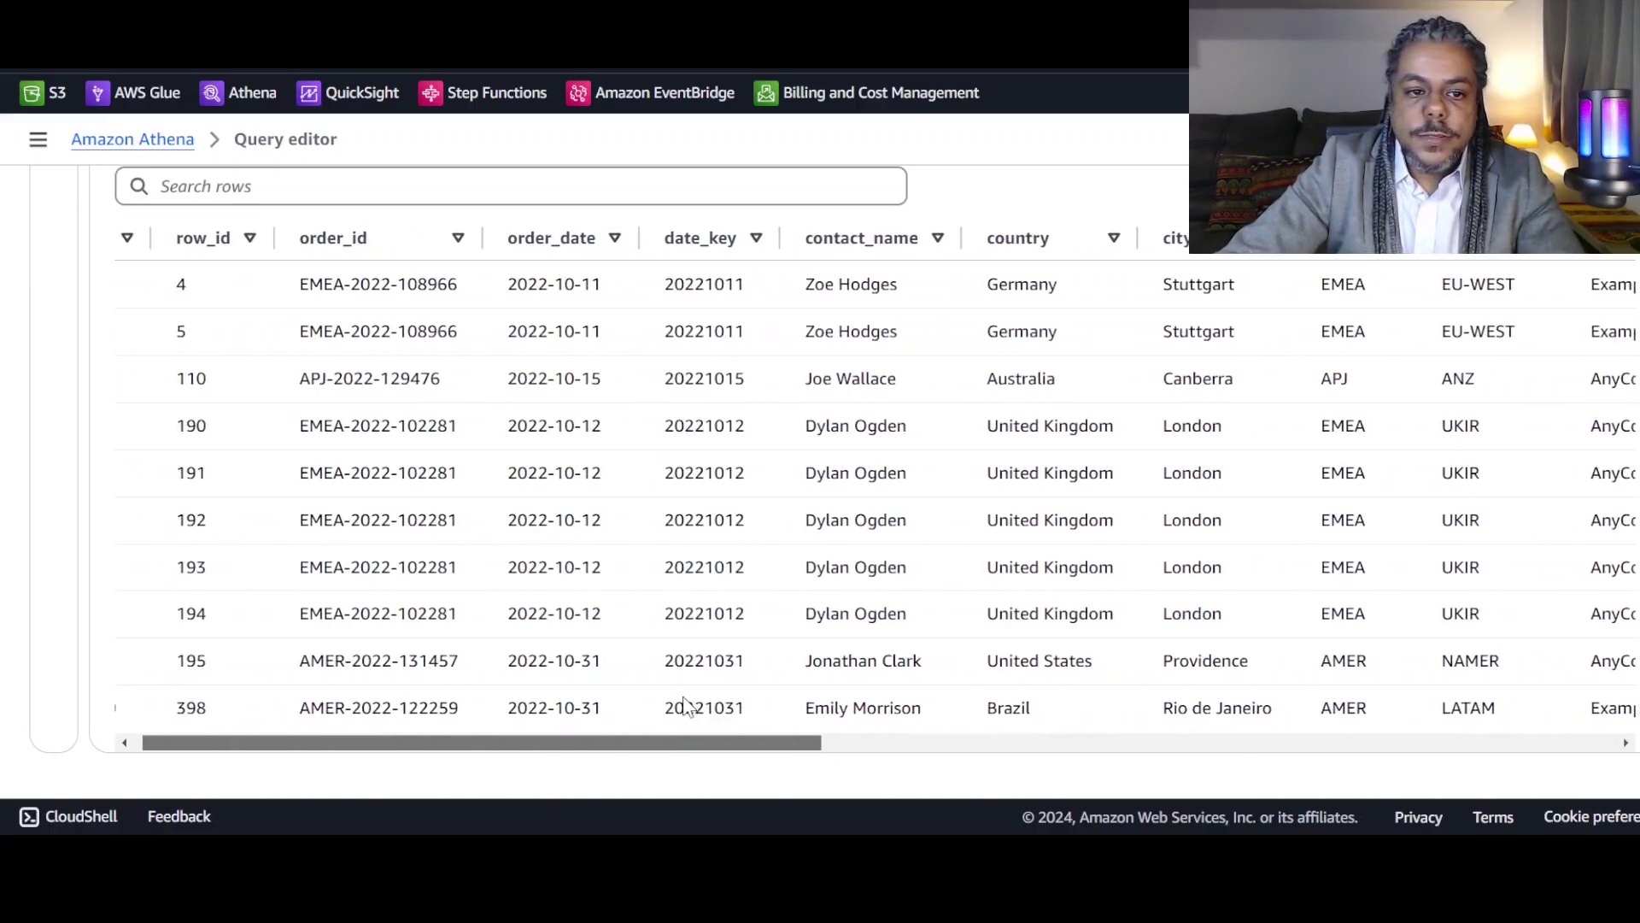
pyautogui.scroll(3, 704, 651)
pyautogui.scroll(5, 704, 651)
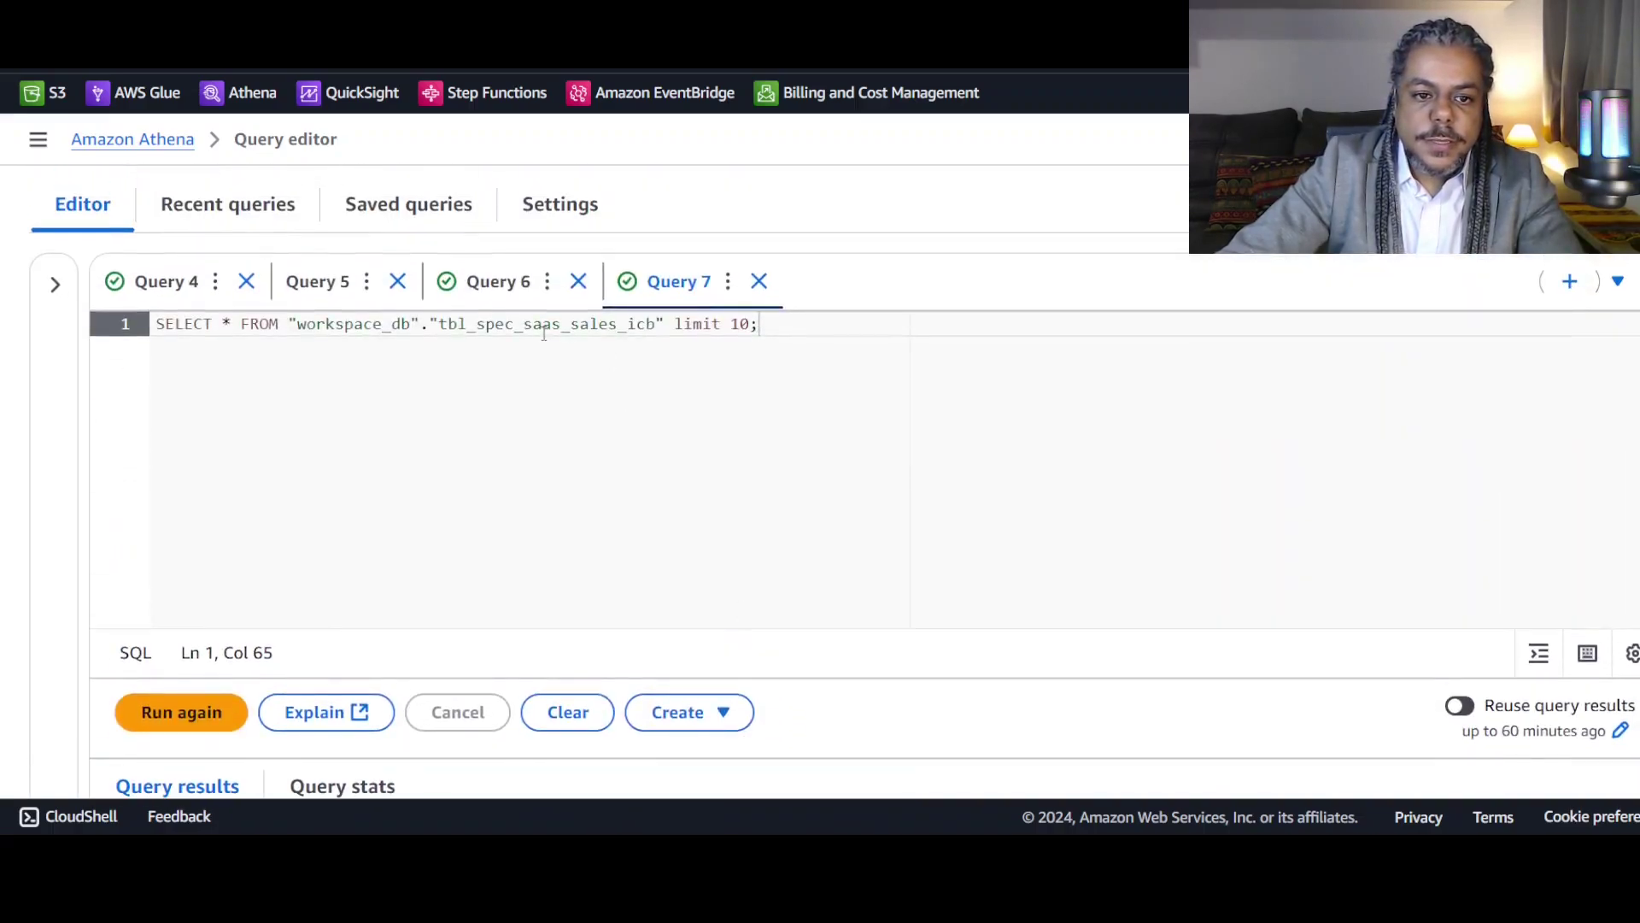
# Replace the query with DESCRIBE tbl_spec_saas_sales_icb and run it.
pyautogui.doubleClick(543, 323)
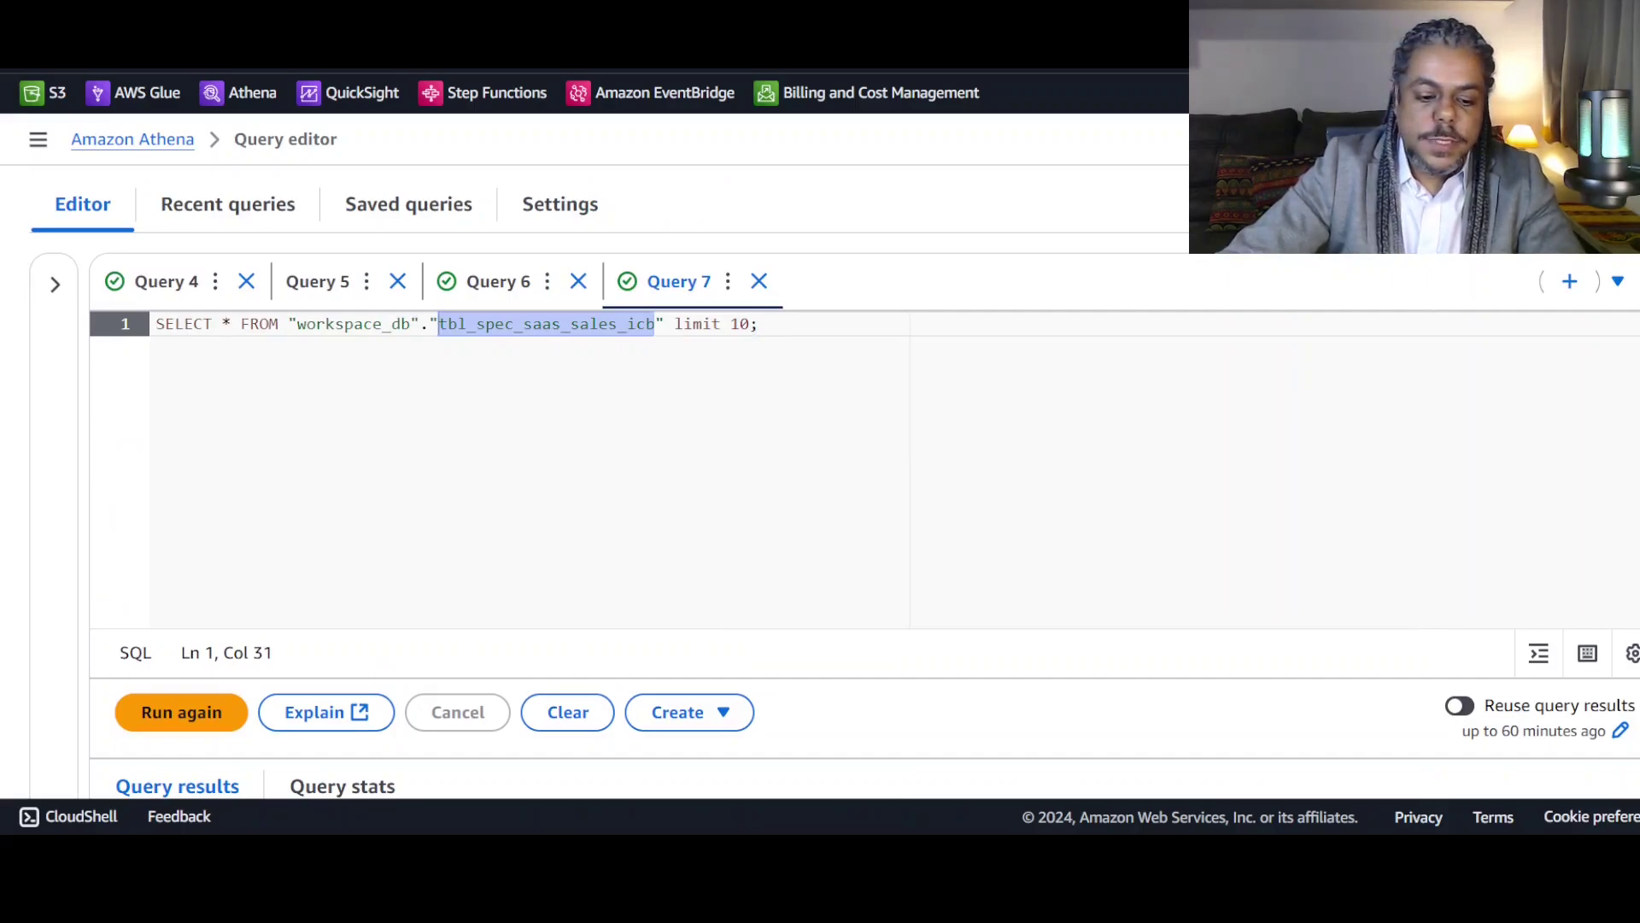
pyautogui.moveTo(769, 325); pyautogui.dragTo(75, 308)
pyautogui.write('DESCRIBE tbl_spec_saas_sales_icb')
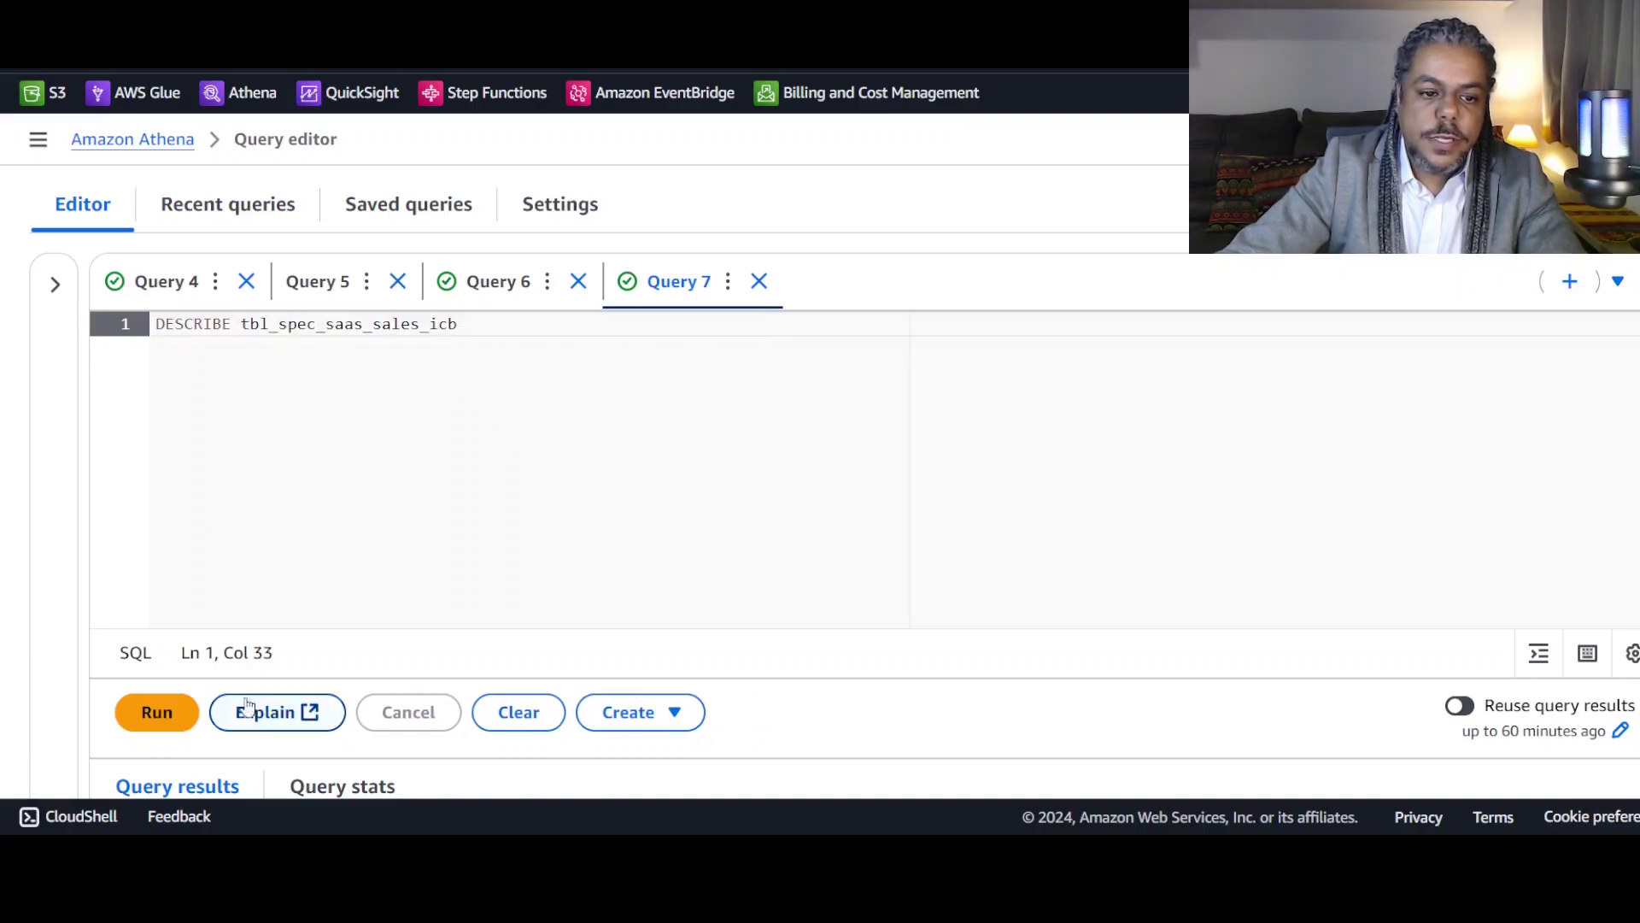
pyautogui.click(177, 722)
pyautogui.scroll(-4, 639, 709)
pyautogui.scroll(-4, 640, 696)
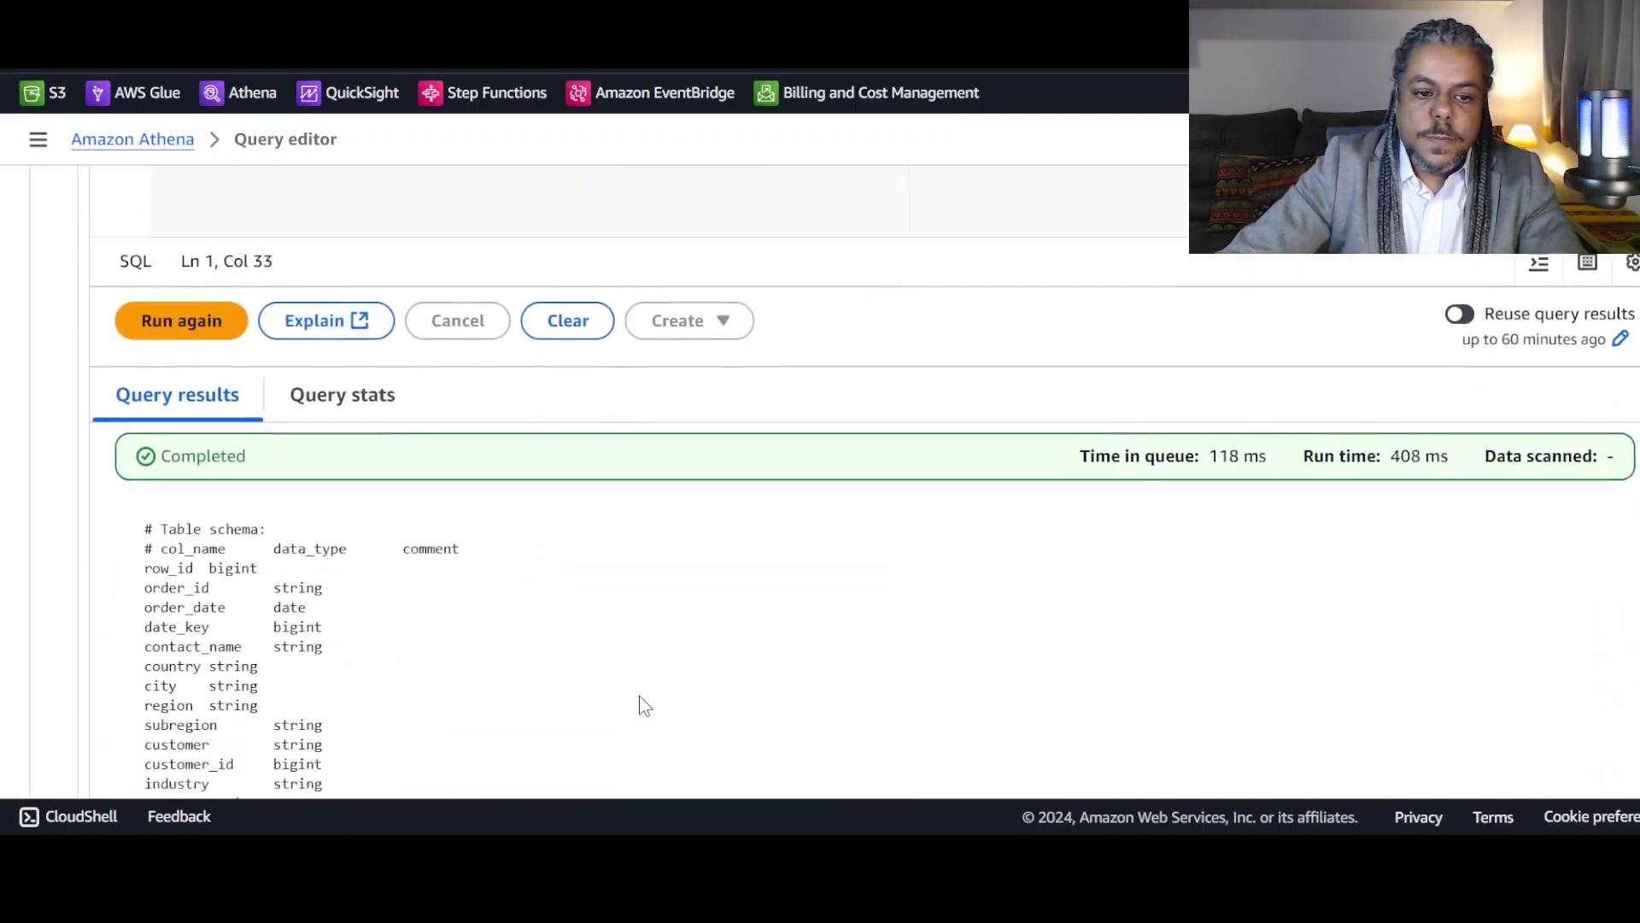
# Examine the described table's column names, data types and partition spec.
pyautogui.scroll(-1, 488, 638)
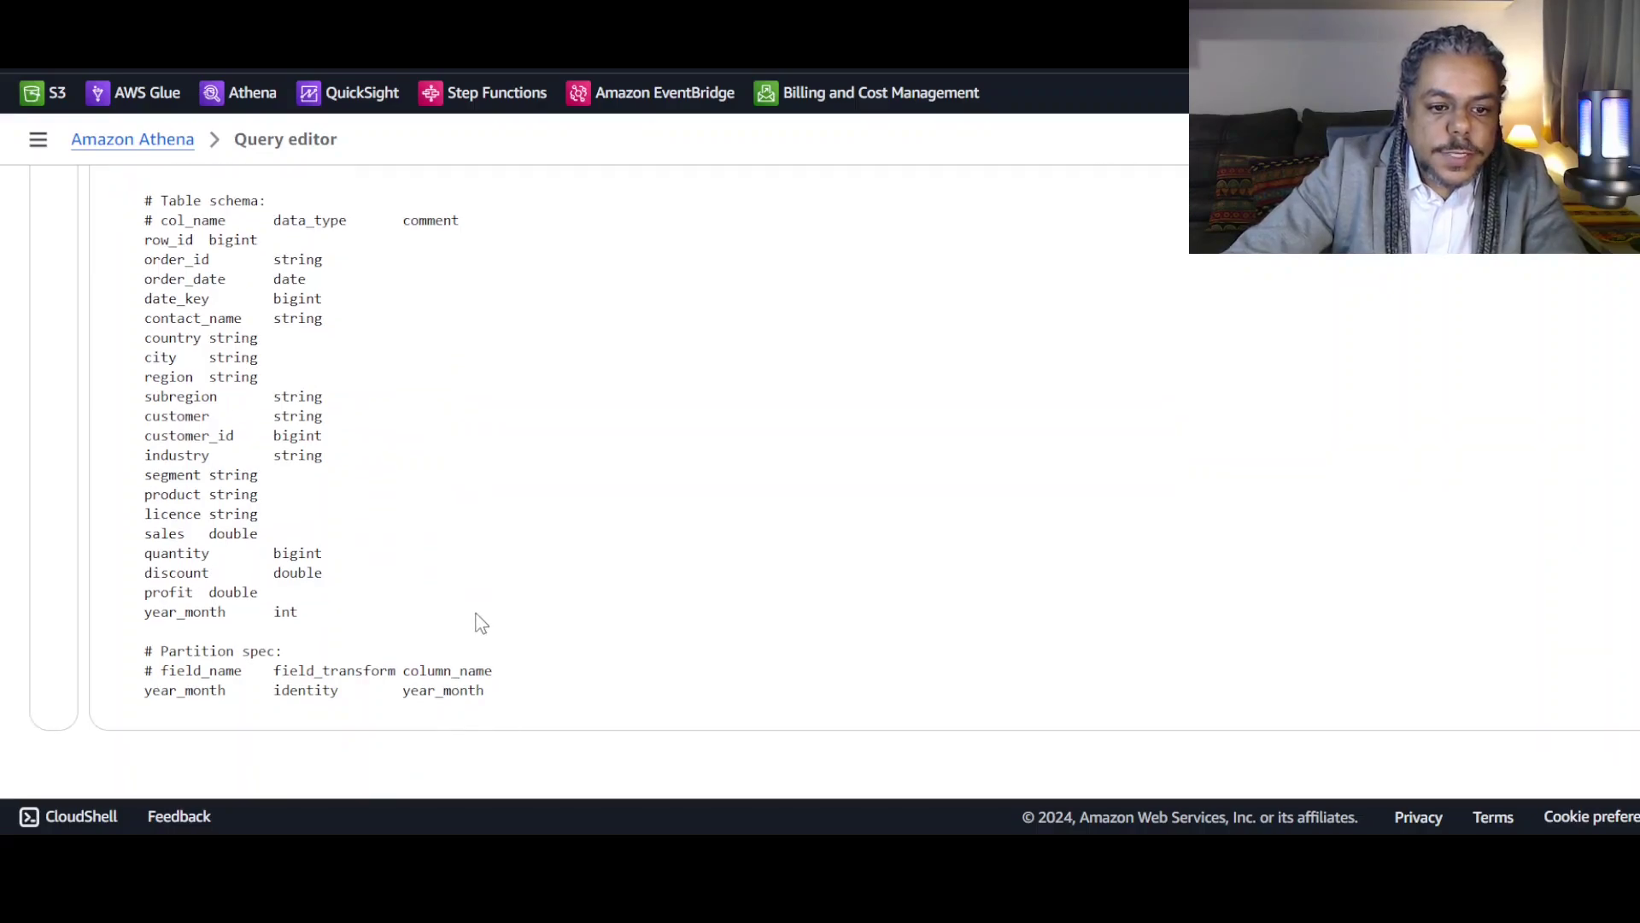
pyautogui.moveTo(441, 709); pyautogui.dragTo(141, 714)
pyautogui.moveTo(159, 655); pyautogui.dragTo(192, 573)
pyautogui.moveTo(350, 561); pyautogui.dragTo(226, 557)
pyautogui.moveTo(259, 495); pyautogui.dragTo(210, 455)
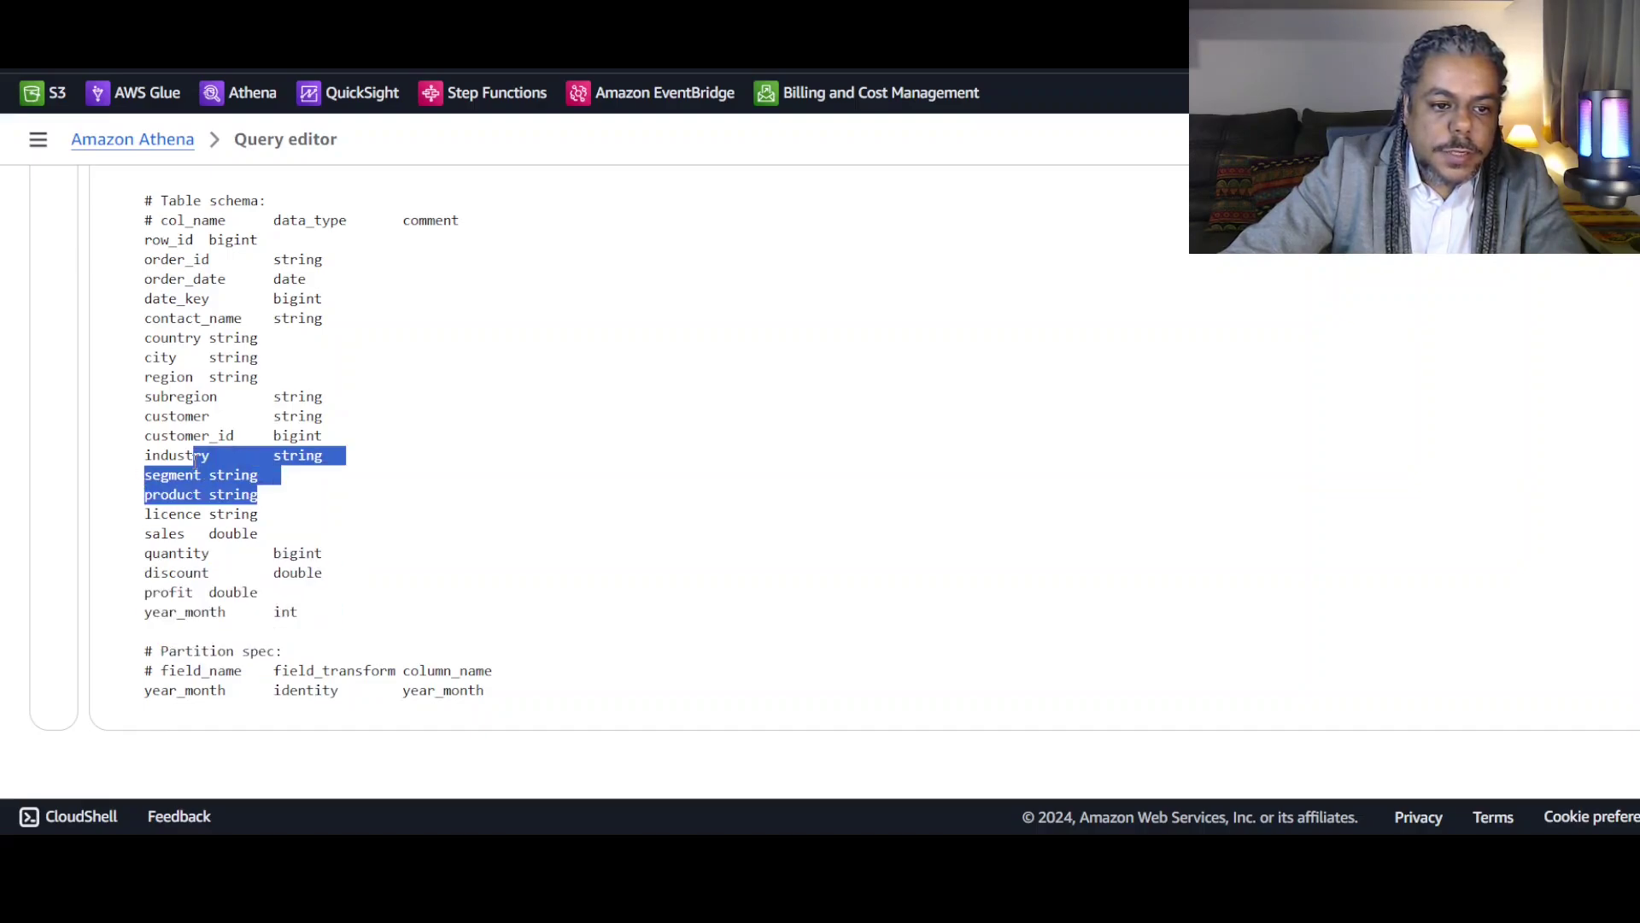
pyautogui.moveTo(323, 417); pyautogui.dragTo(219, 398)
pyautogui.scroll(3, 290, 425)
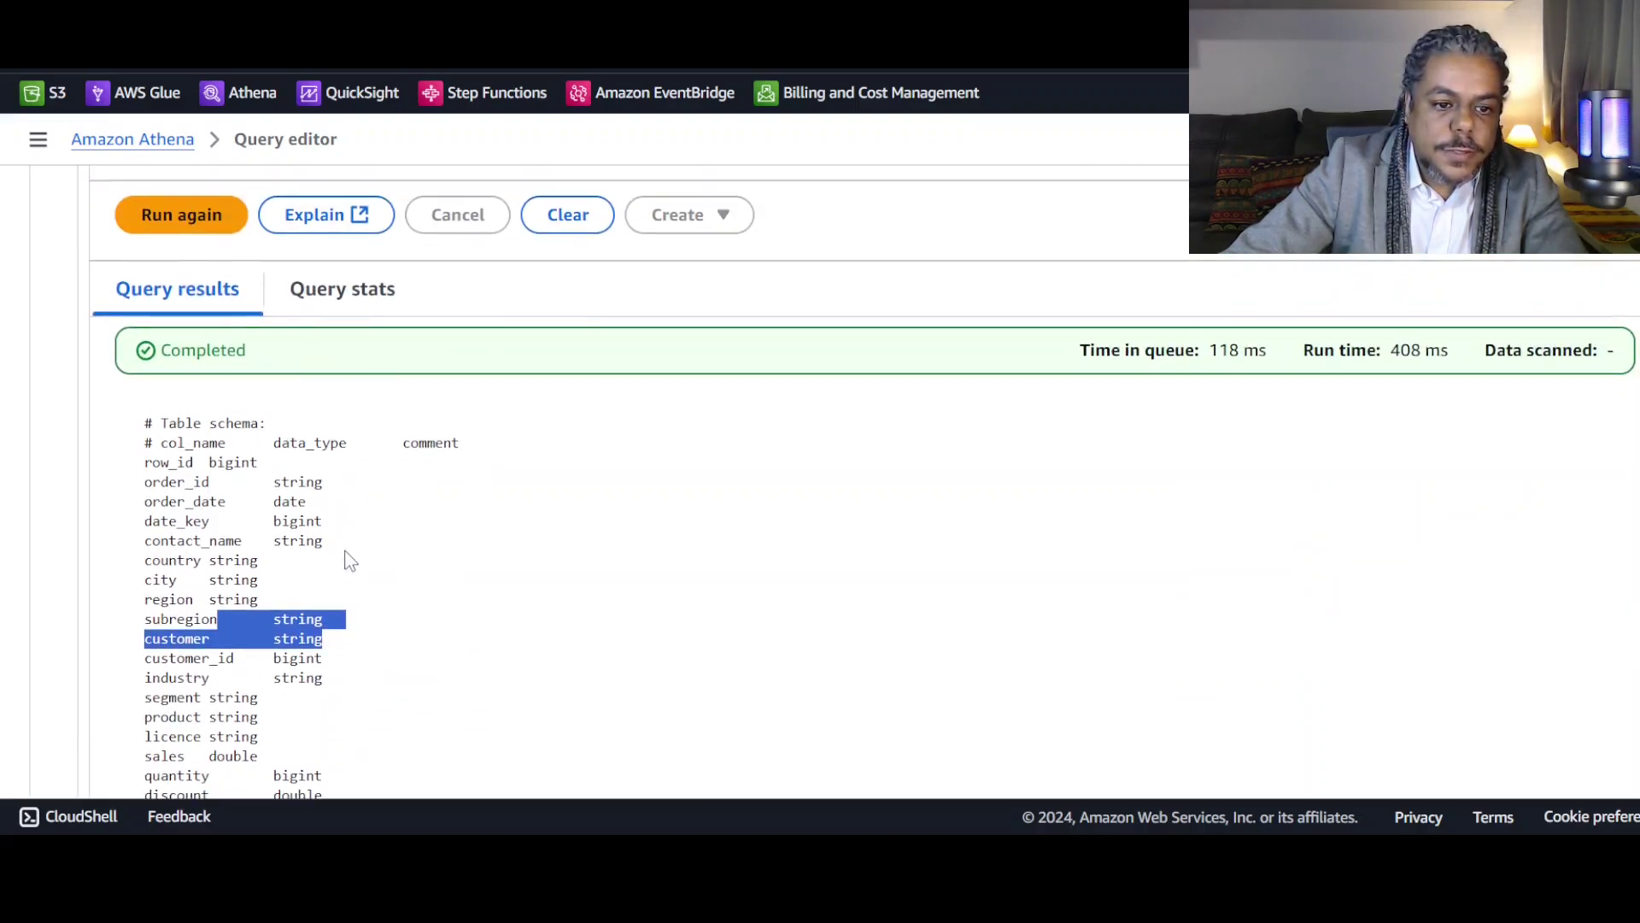
pyautogui.moveTo(344, 551); pyautogui.dragTo(145, 481)
pyautogui.scroll(-3, 247, 506)
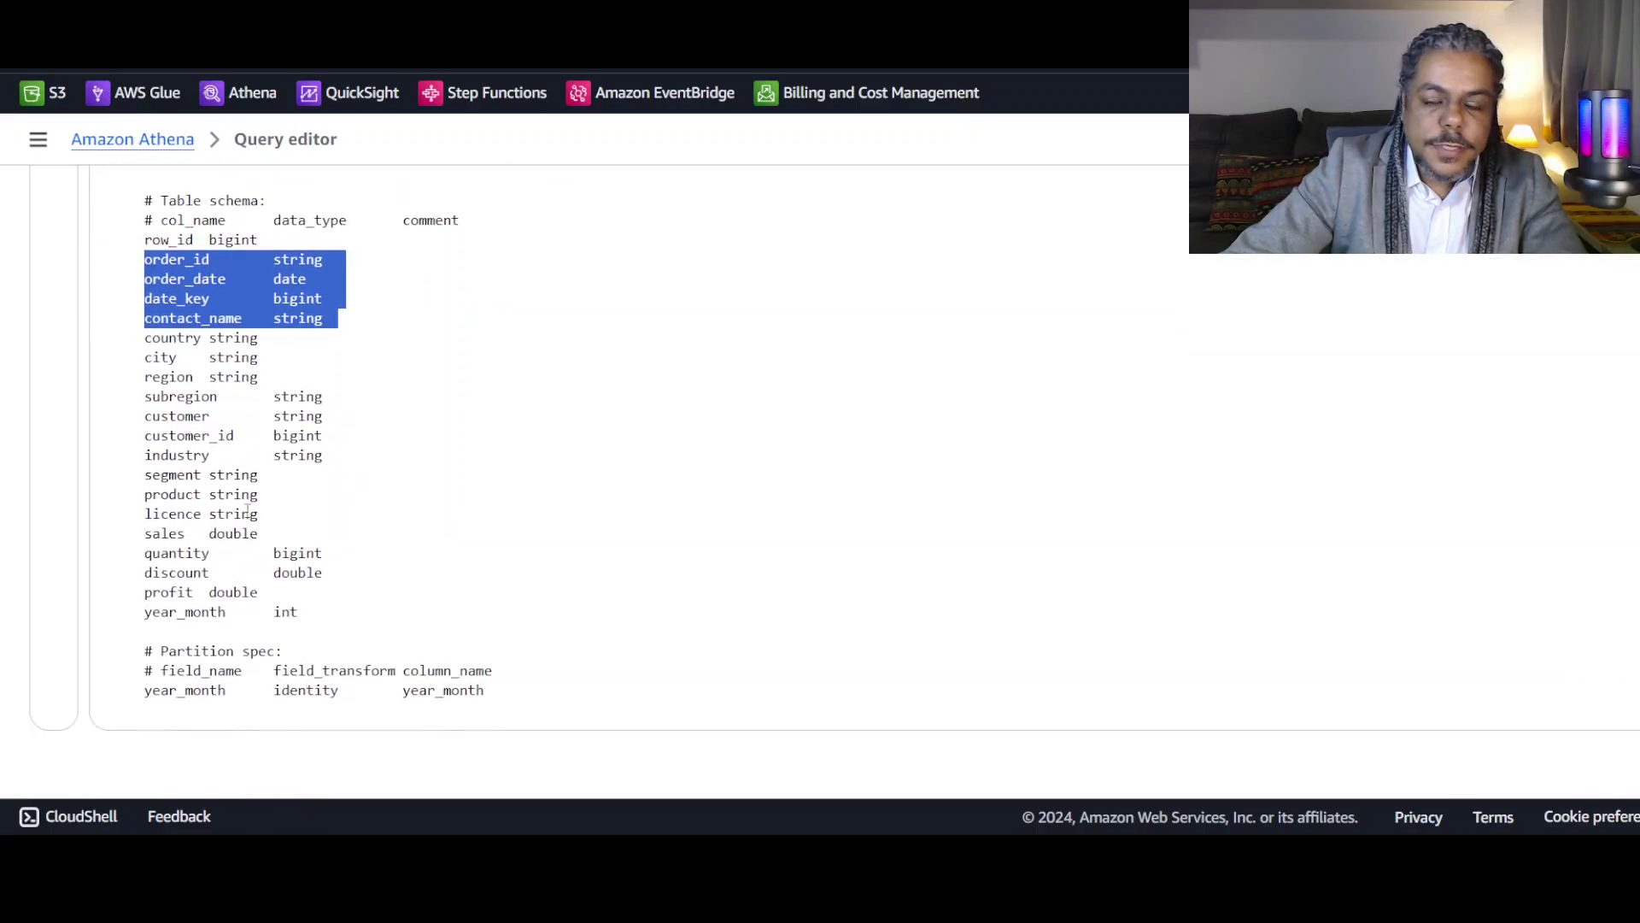
# Replace the query with SELECT * FROM "tbl_spec_saas_sales_icb$partitions" and run it.
pyautogui.write('SELECT * FROM "tbl_spec_saas_sales_icb$partitions"')
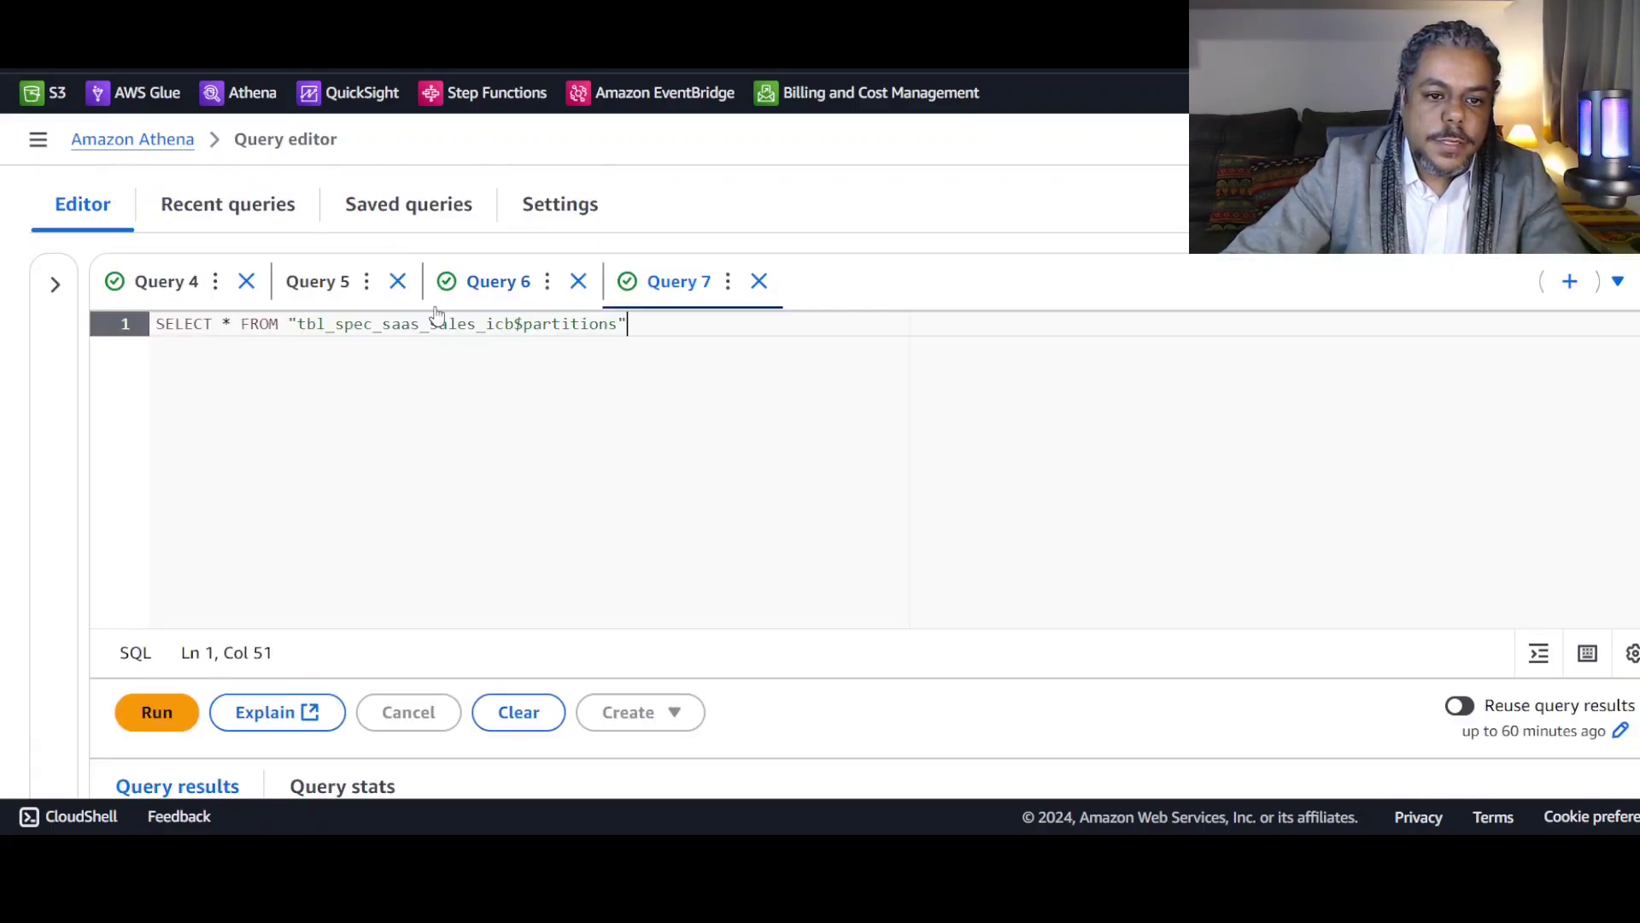
pyautogui.click(171, 714)
pyautogui.scroll(-4, 618, 499)
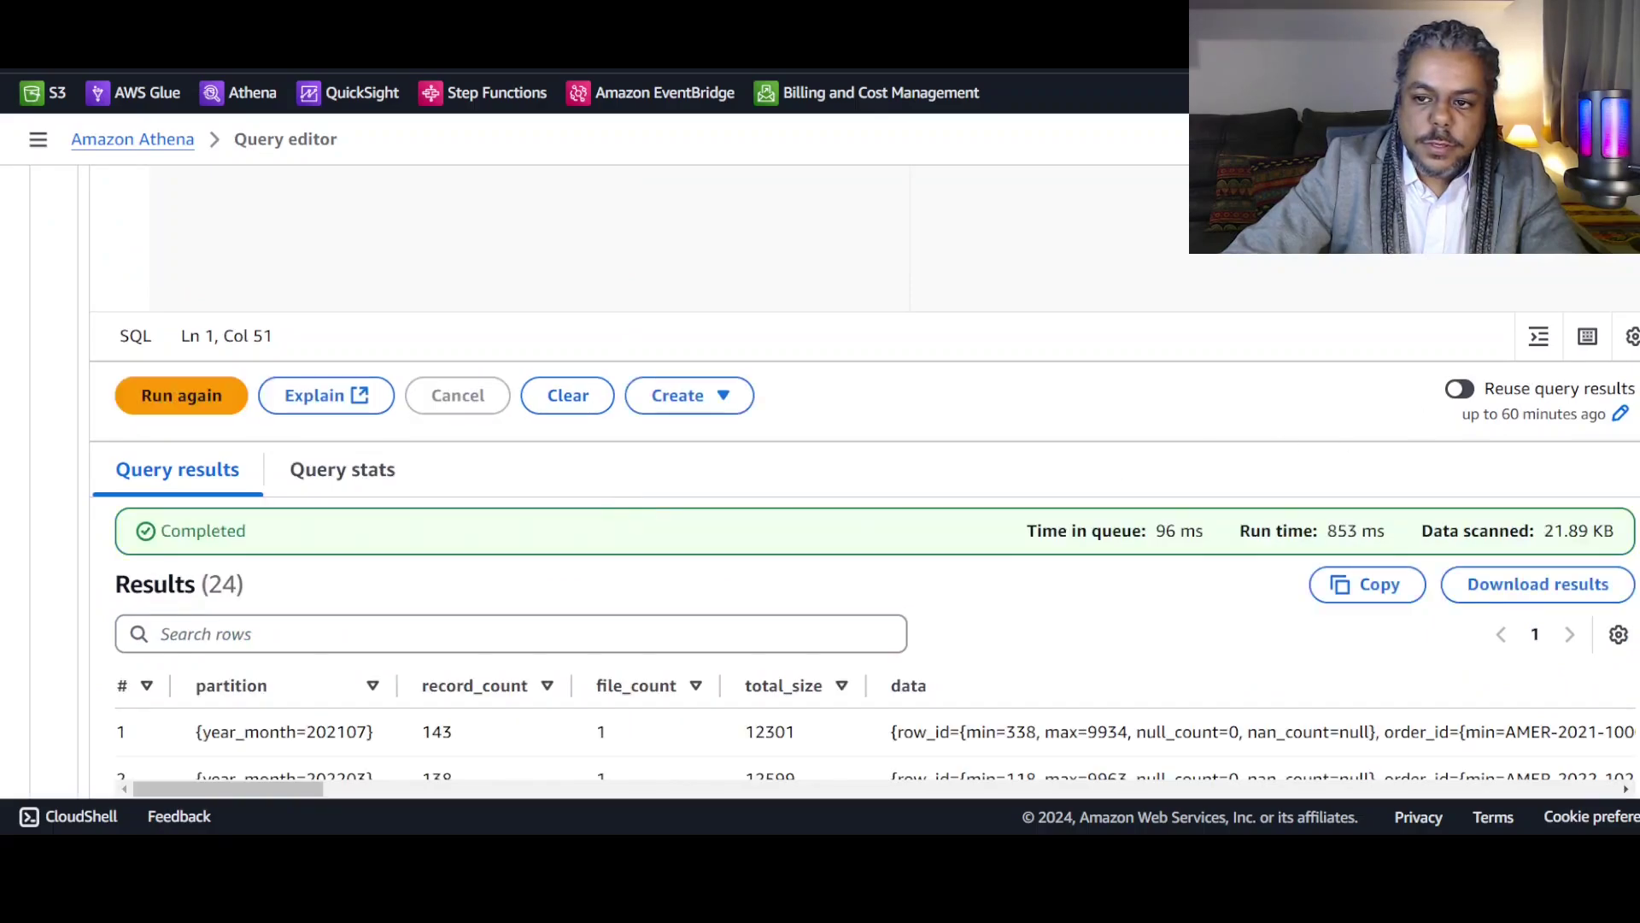
# Examine each partition's record_count, file_count, total_size and data statistics in the query results.
pyautogui.scroll(-2, 884, 426)
pyautogui.scroll(4, 884, 426)
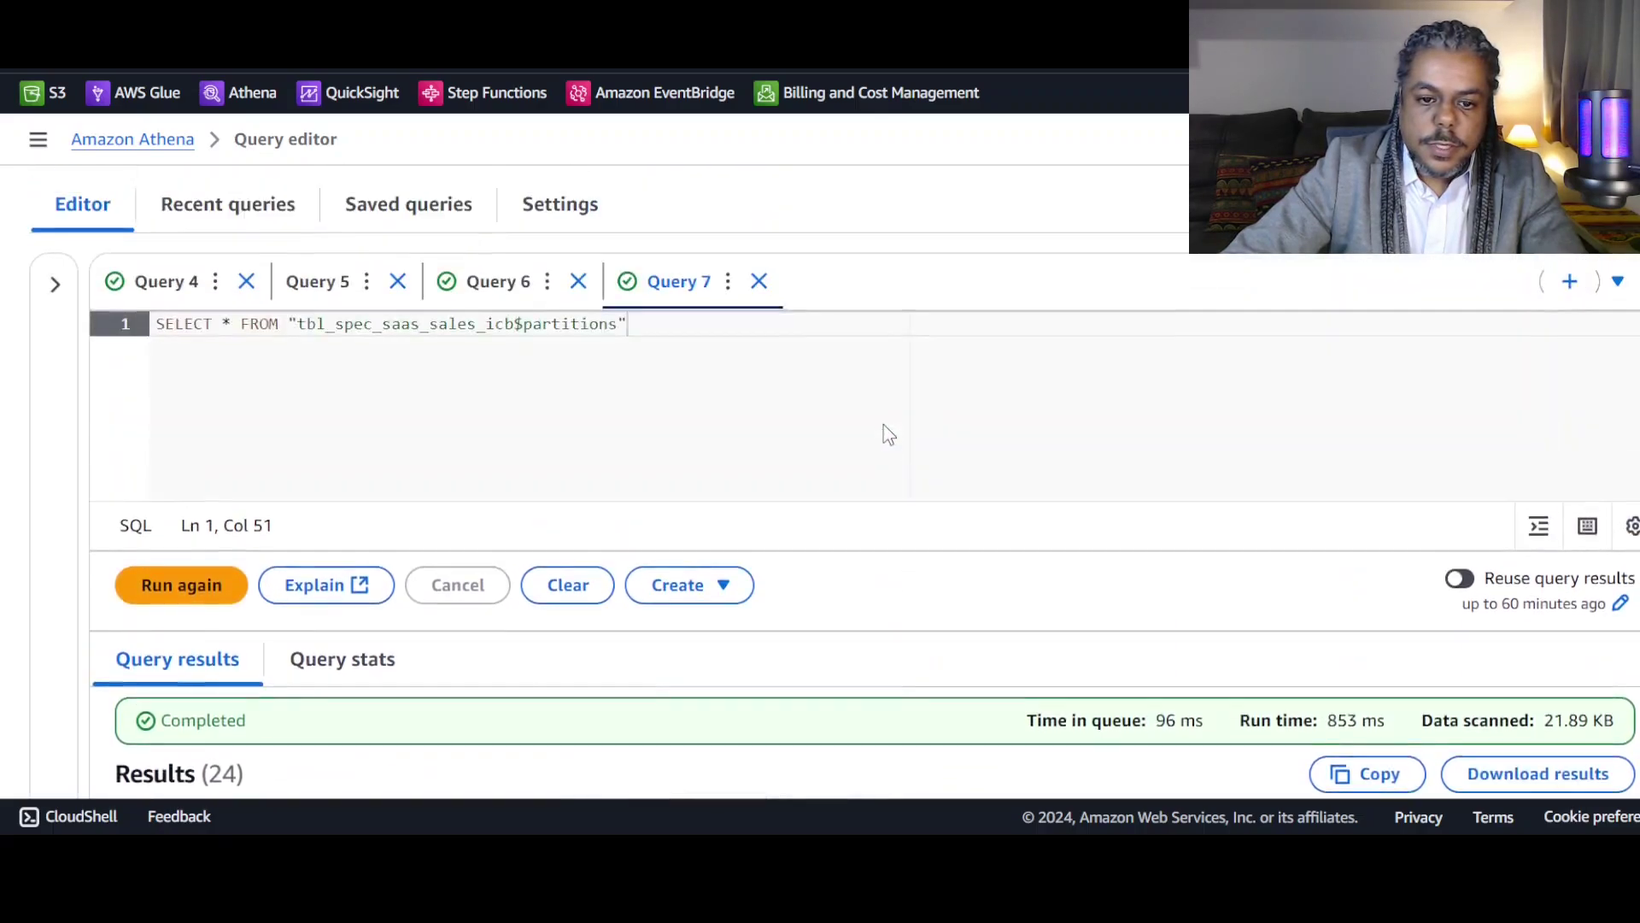
pyautogui.scroll(-7, 886, 424)
pyautogui.scroll(-5, 305, 410)
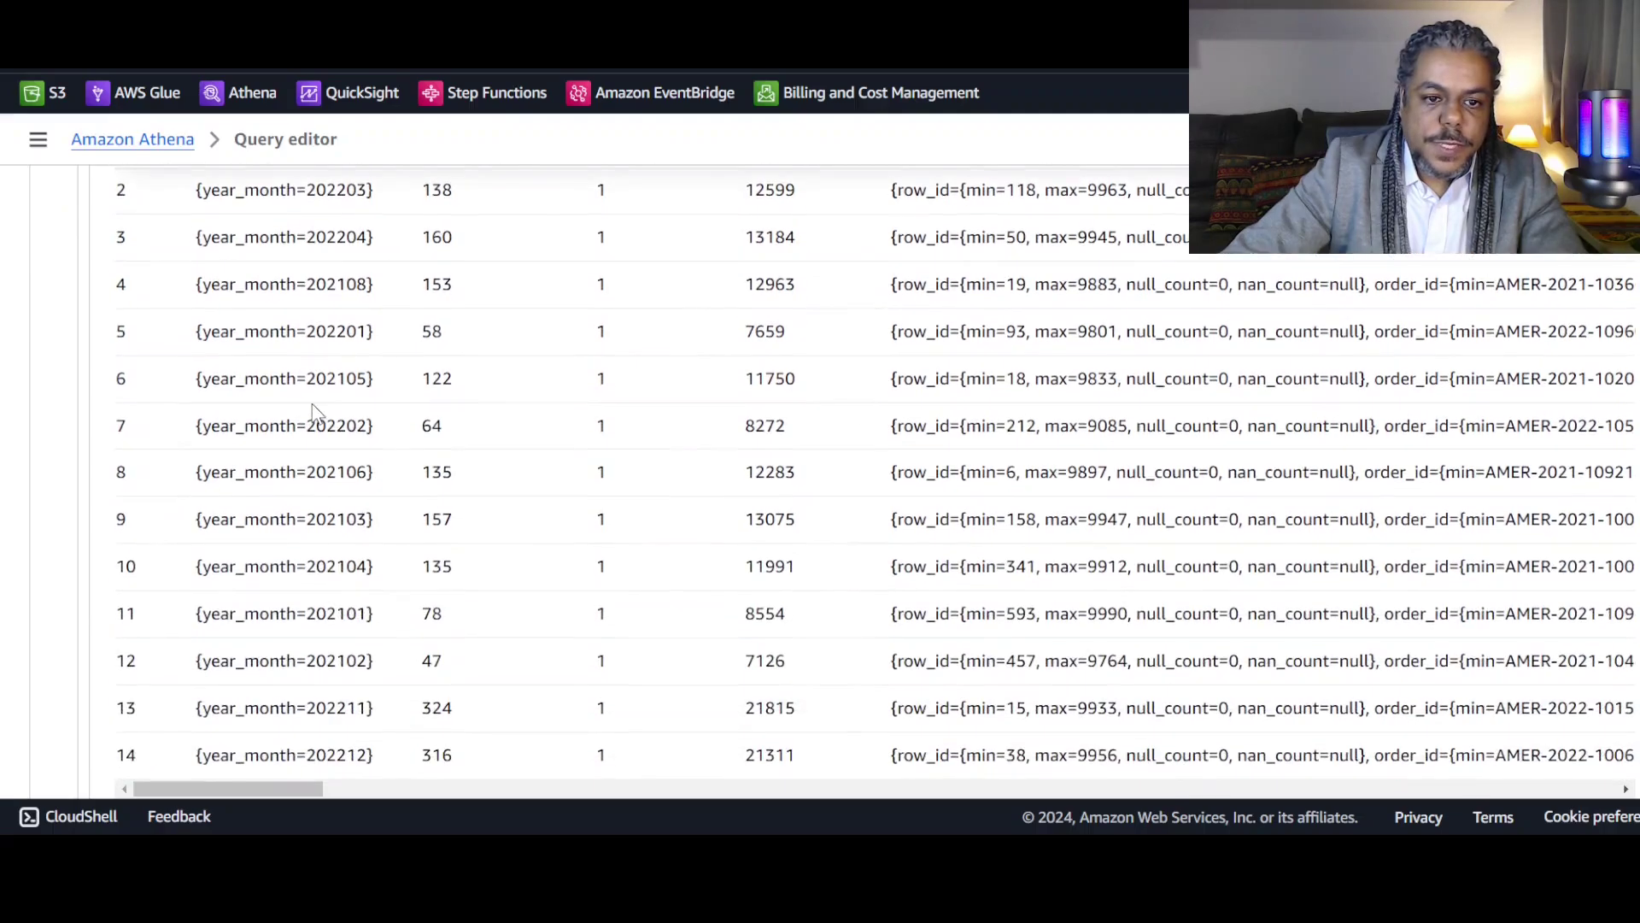
pyautogui.scroll(6, 310, 421)
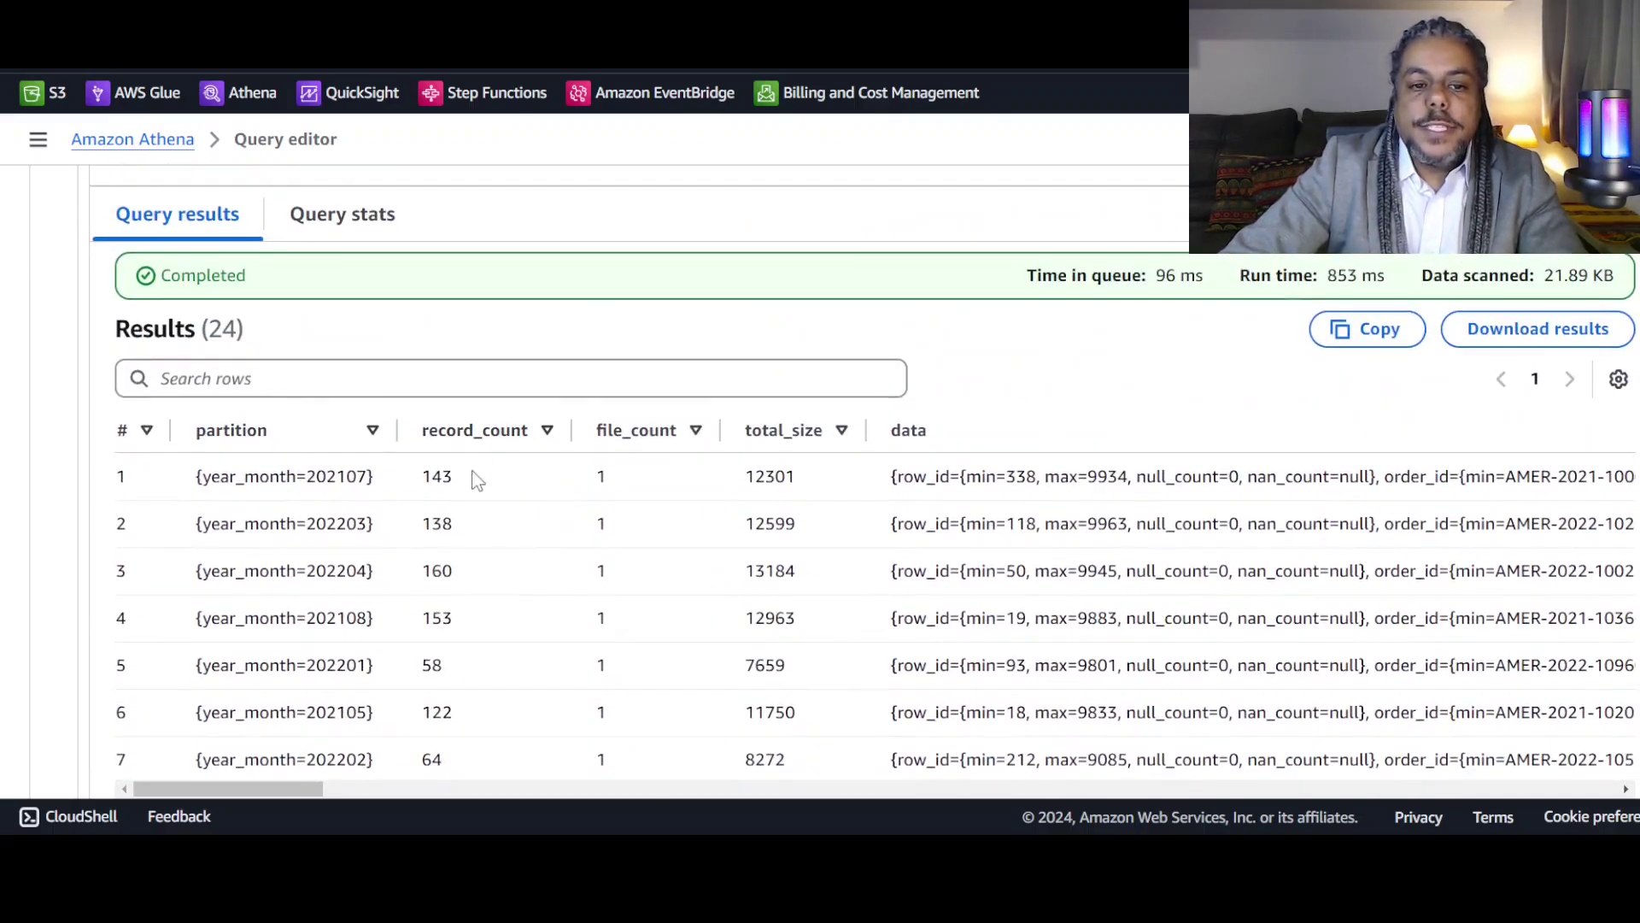
pyautogui.scroll(-5, 615, 551)
pyautogui.scroll(6, 628, 538)
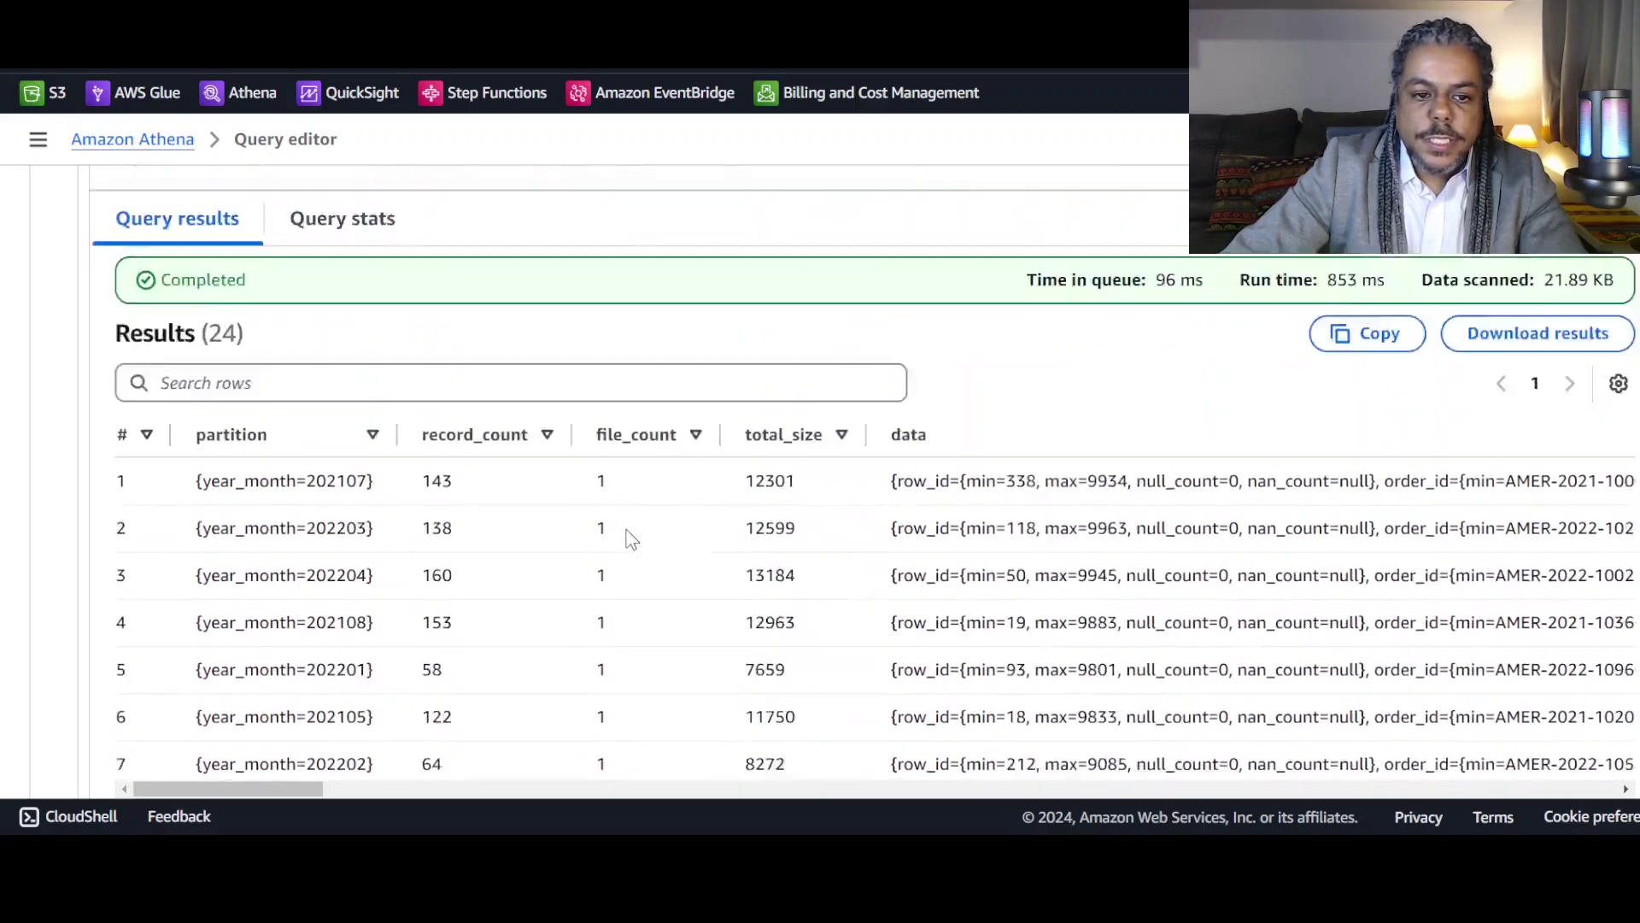
pyautogui.scroll(-7, 627, 538)
pyautogui.scroll(-3, 628, 538)
pyautogui.scroll(7, 624, 538)
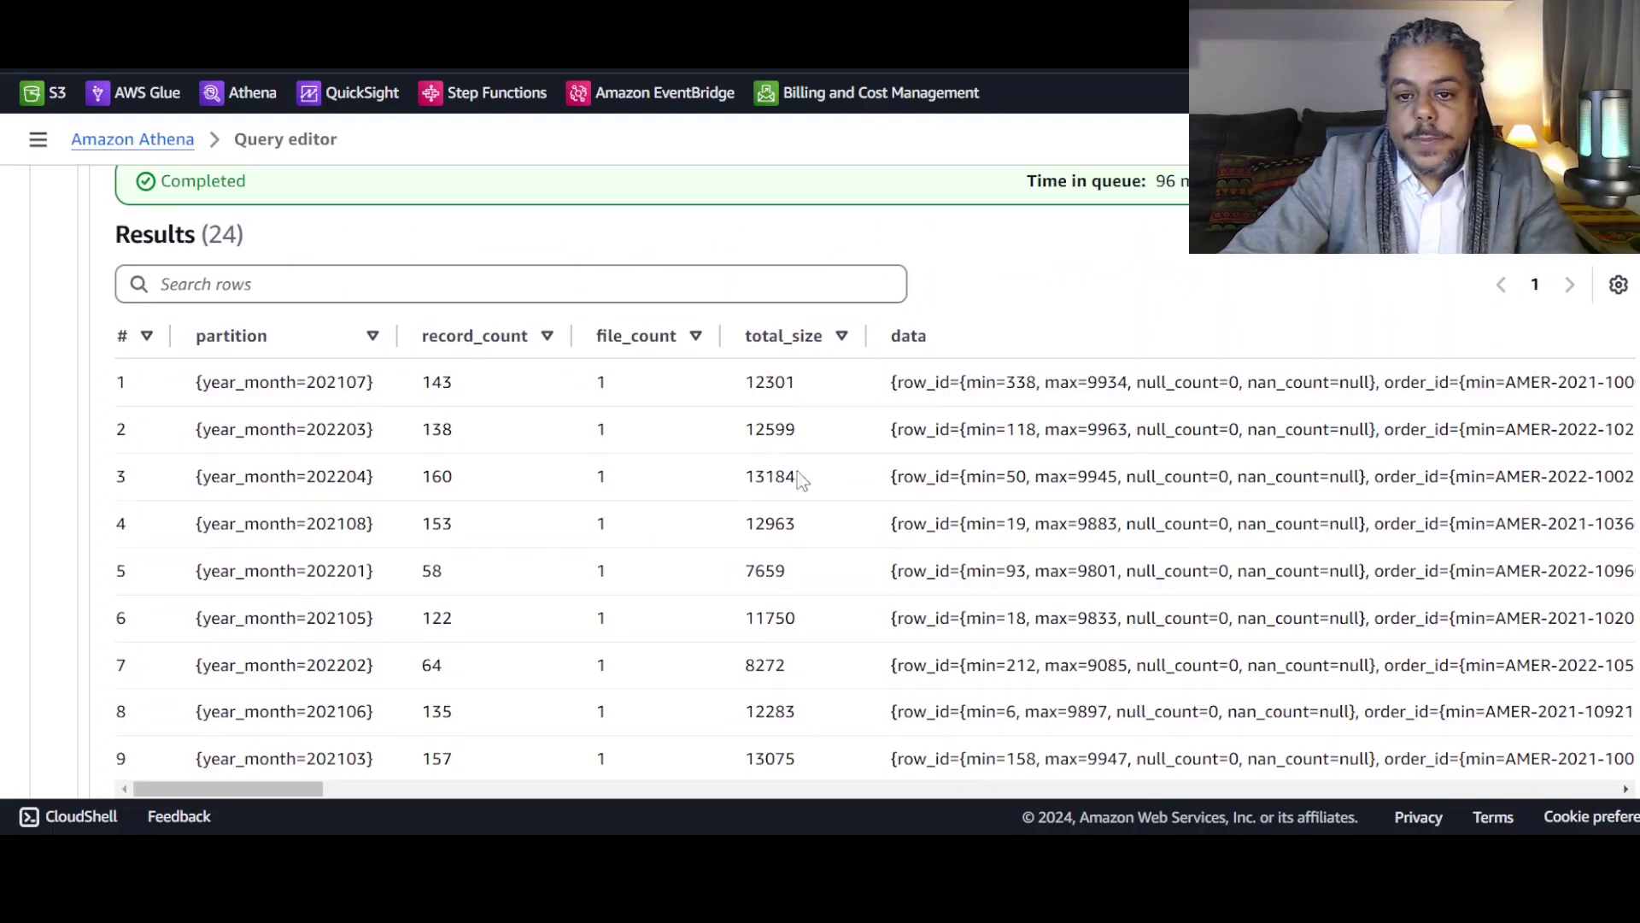
pyautogui.moveTo(313, 789); pyautogui.dragTo(239, 696)
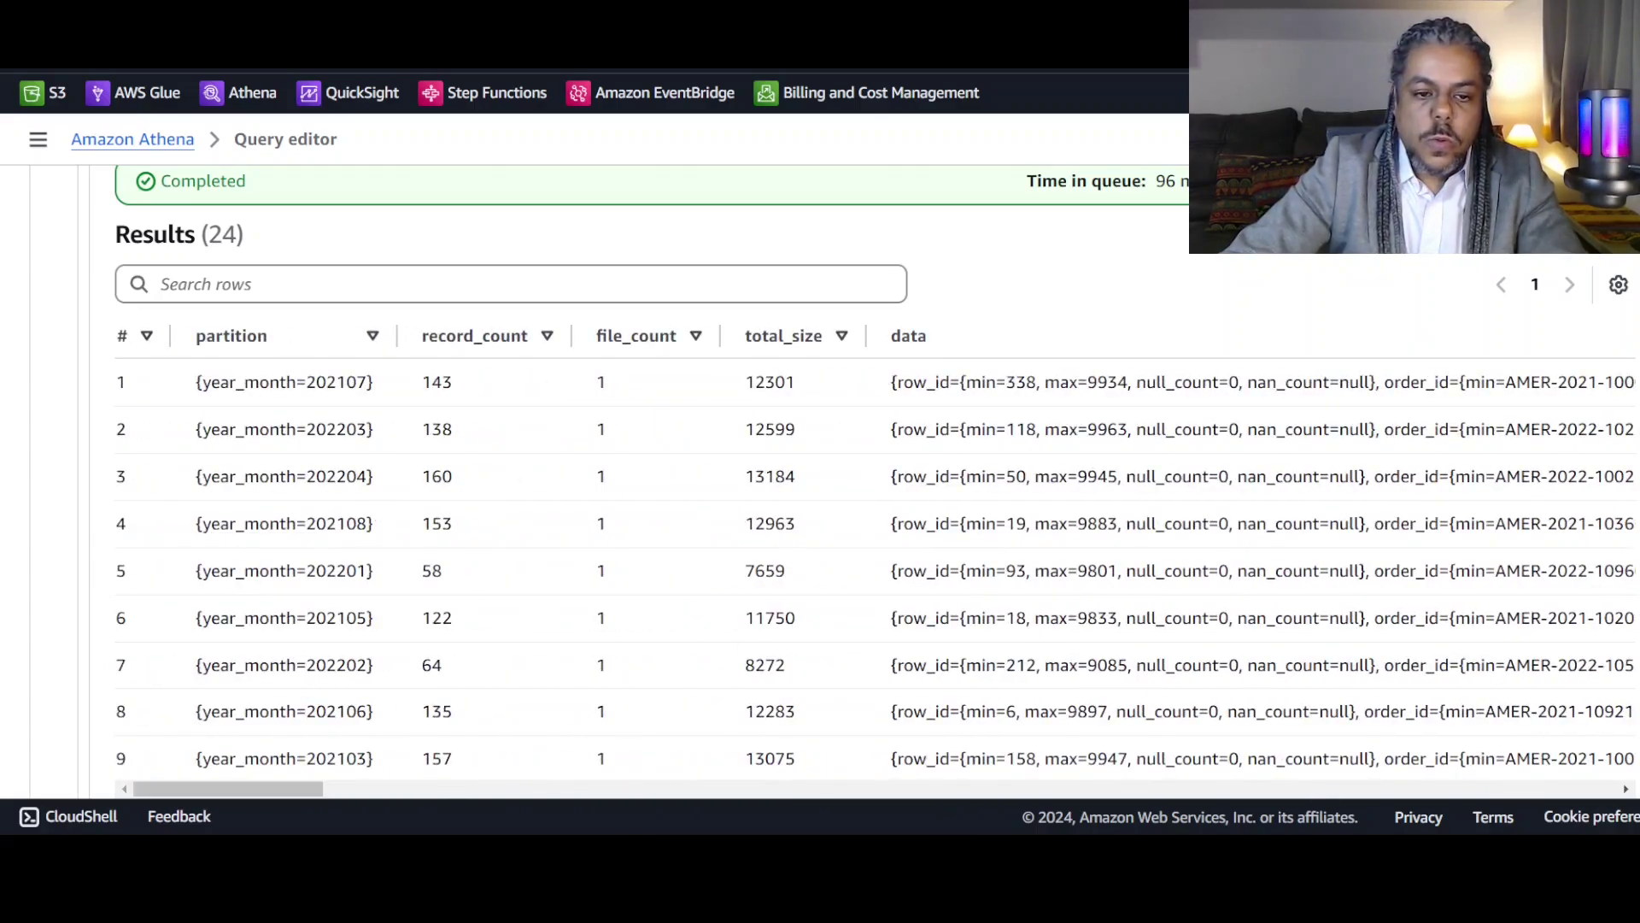
pyautogui.scroll(5, 863, 478)
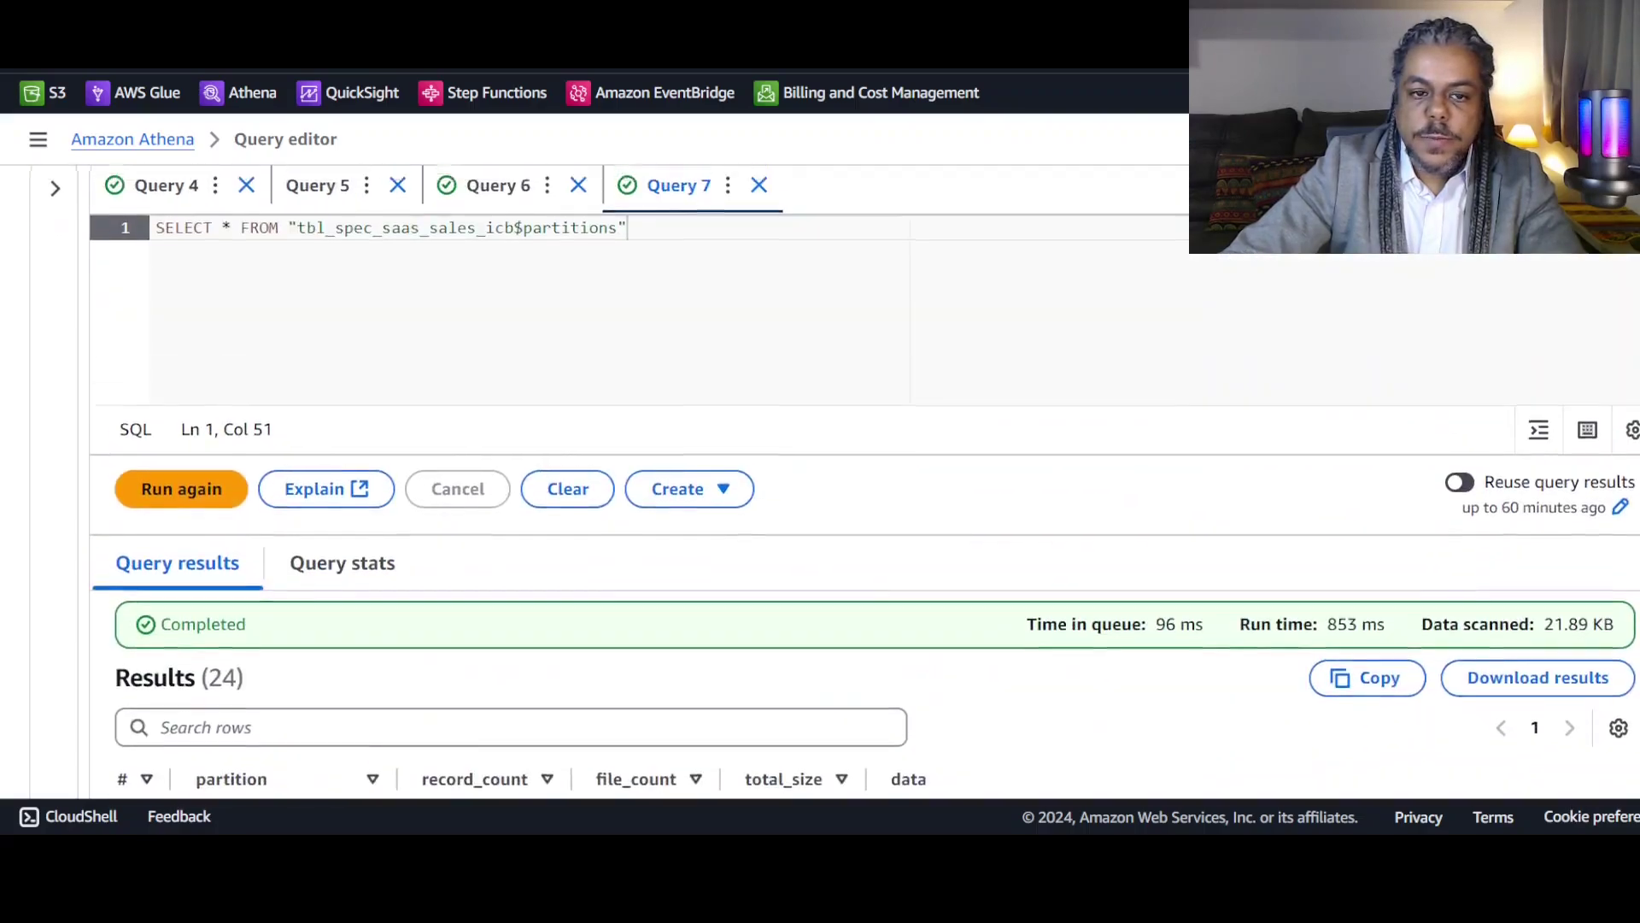
# Replace the query with SELECT partition FROM "tbl_spec_saas_sales_icb$partitions" ORDER BY partition DESC and run it.
pyautogui.scroll(1, 862, 478)
pyautogui.hotkey('ctrl', 'a')
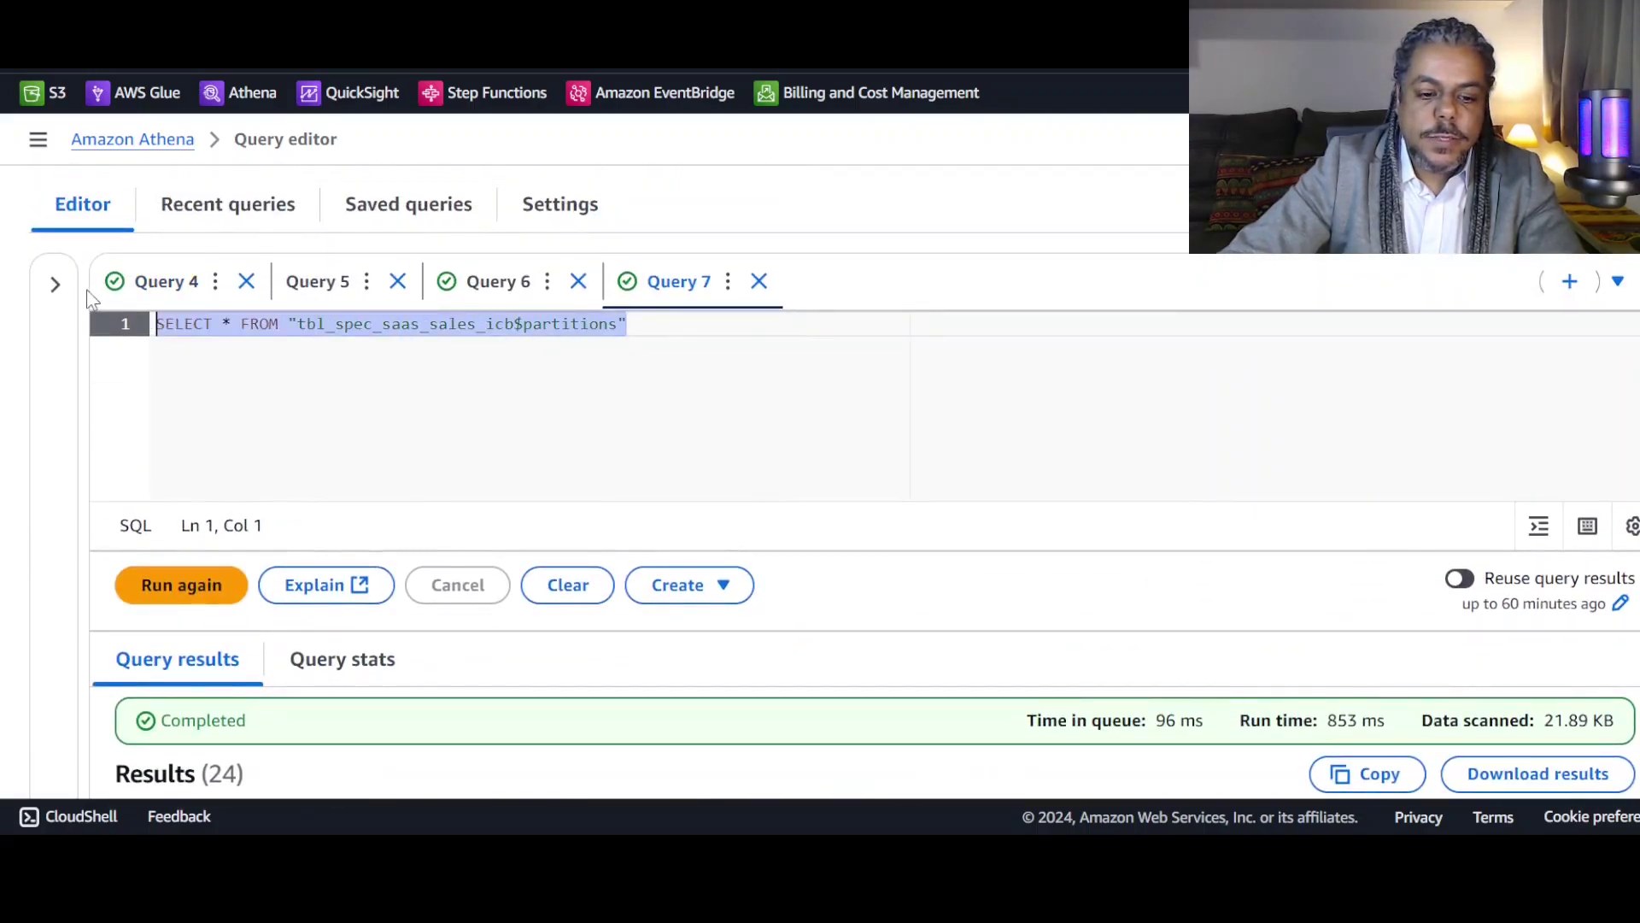
pyautogui.write('SELECT partition FROM "tbl_spec_saas_sales_icb$partitions" ORDER BY partition DESC')
pyautogui.click(157, 585)
pyautogui.scroll(-2, 854, 598)
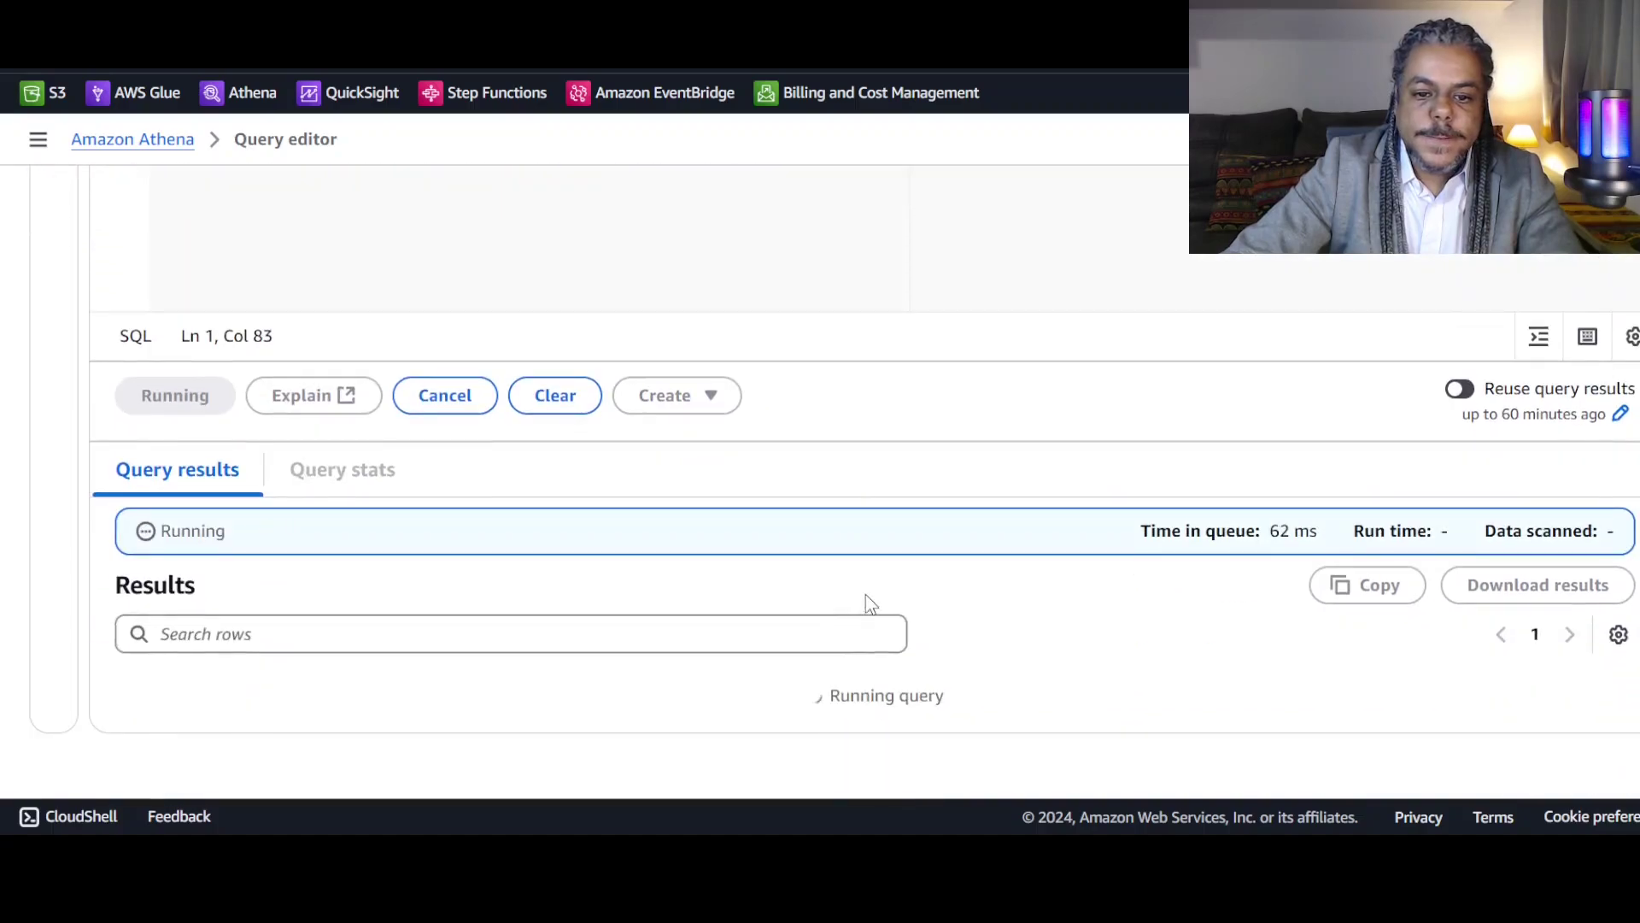
# Review the sorted partition list, highlight the year_month value in its first row, and return to the query text.
pyautogui.scroll(-8, 867, 591)
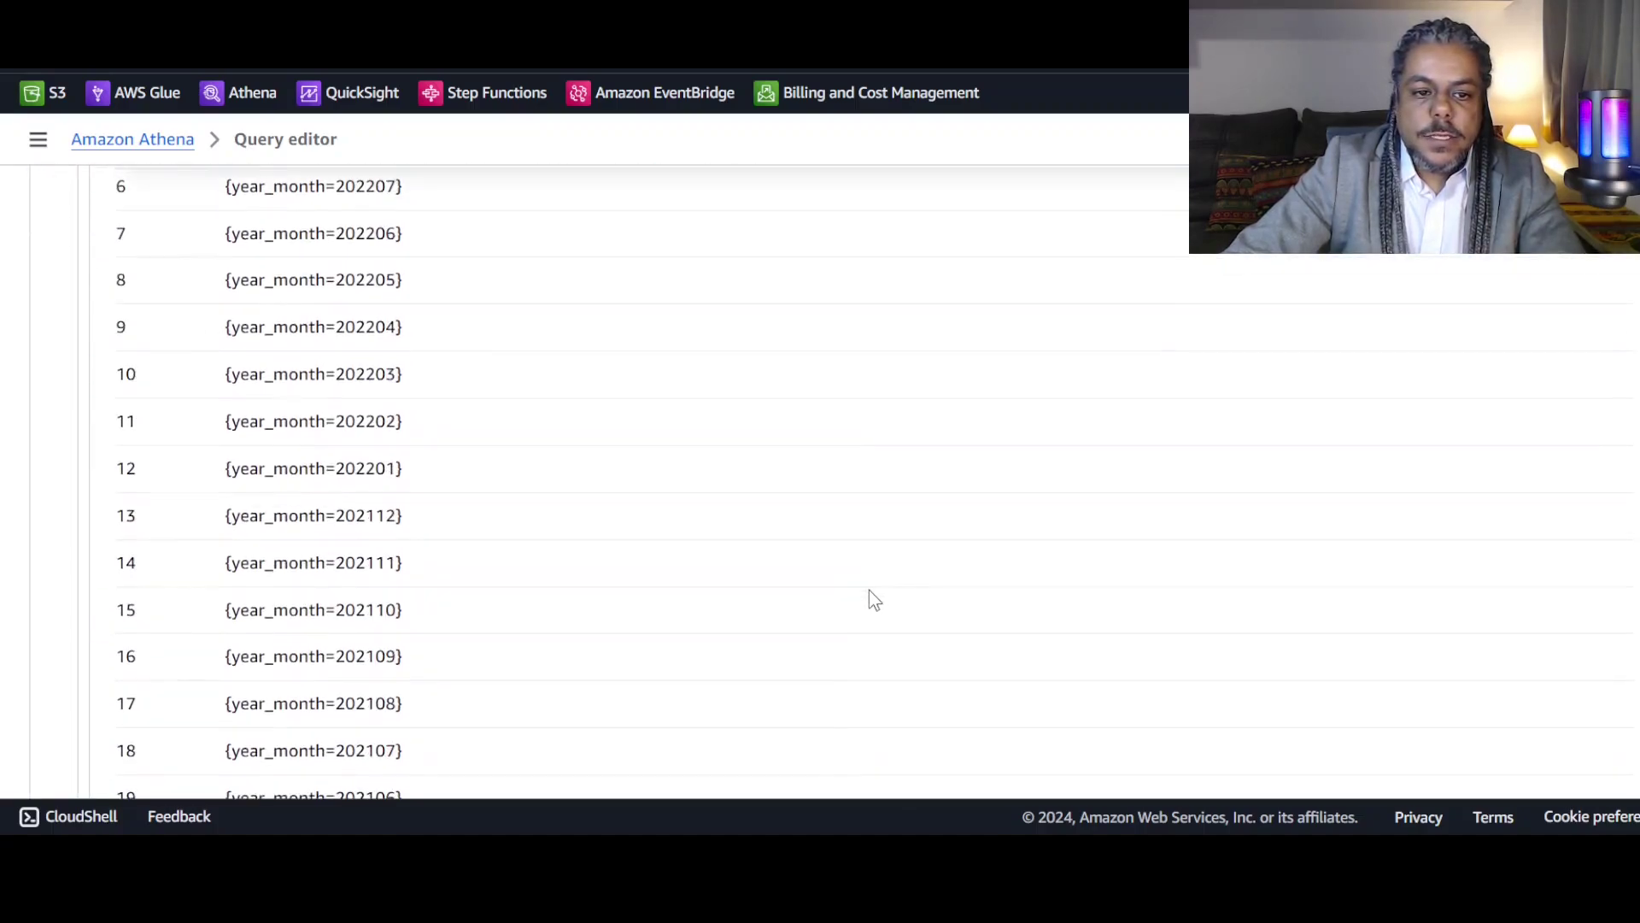
pyautogui.scroll(-2, 870, 587)
pyautogui.scroll(6, 869, 588)
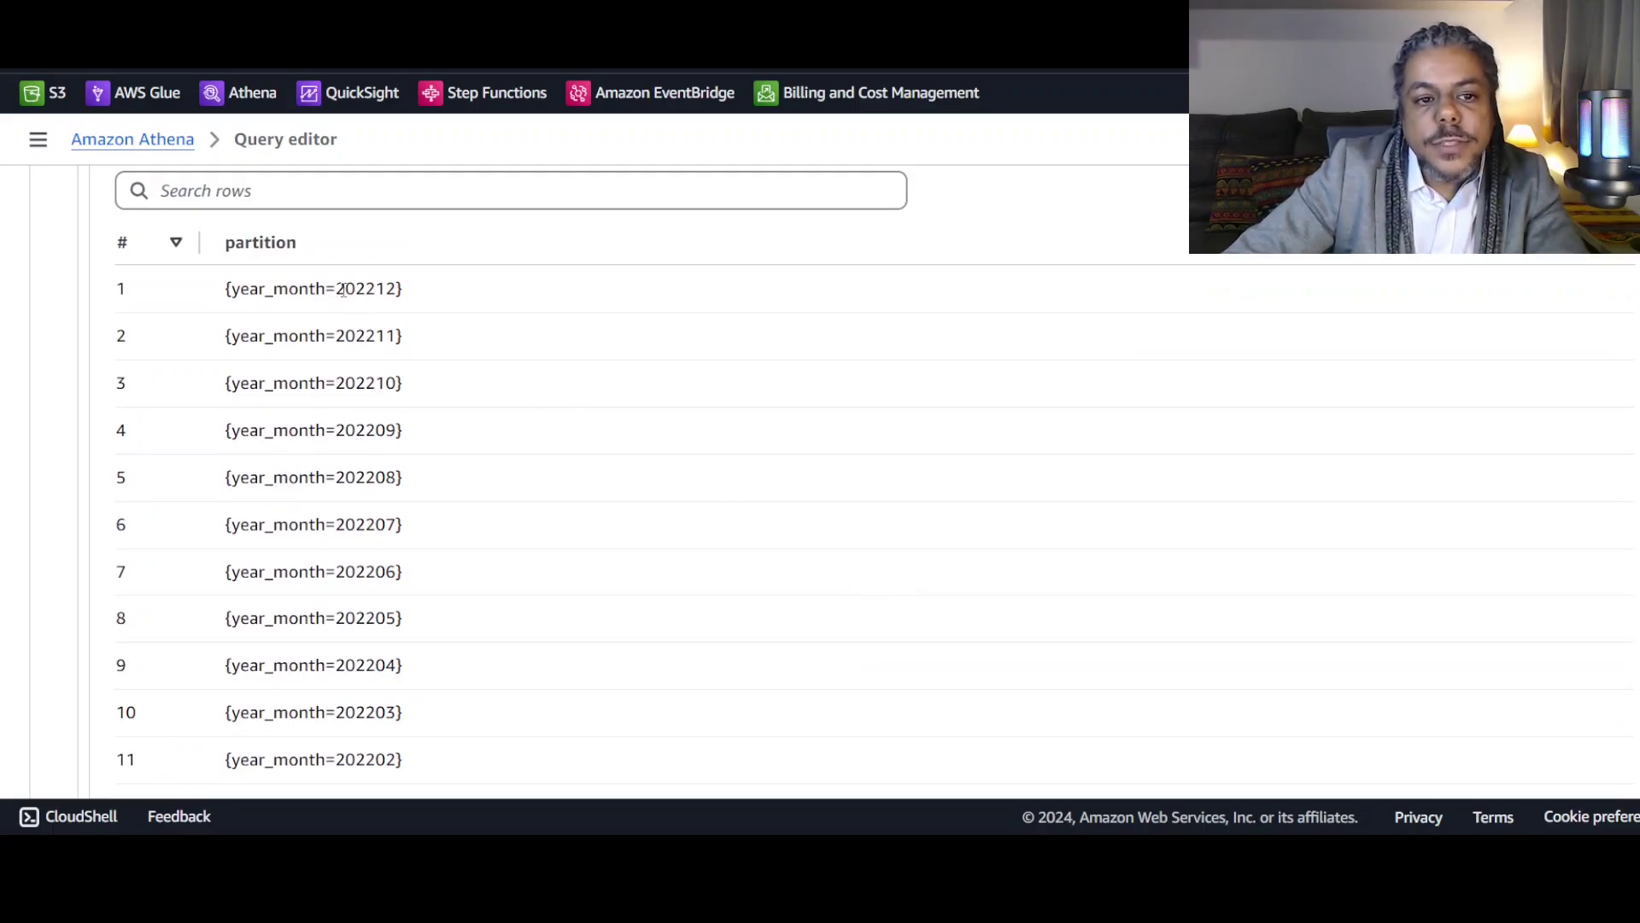
pyautogui.moveTo(346, 290); pyautogui.dragTo(397, 291)
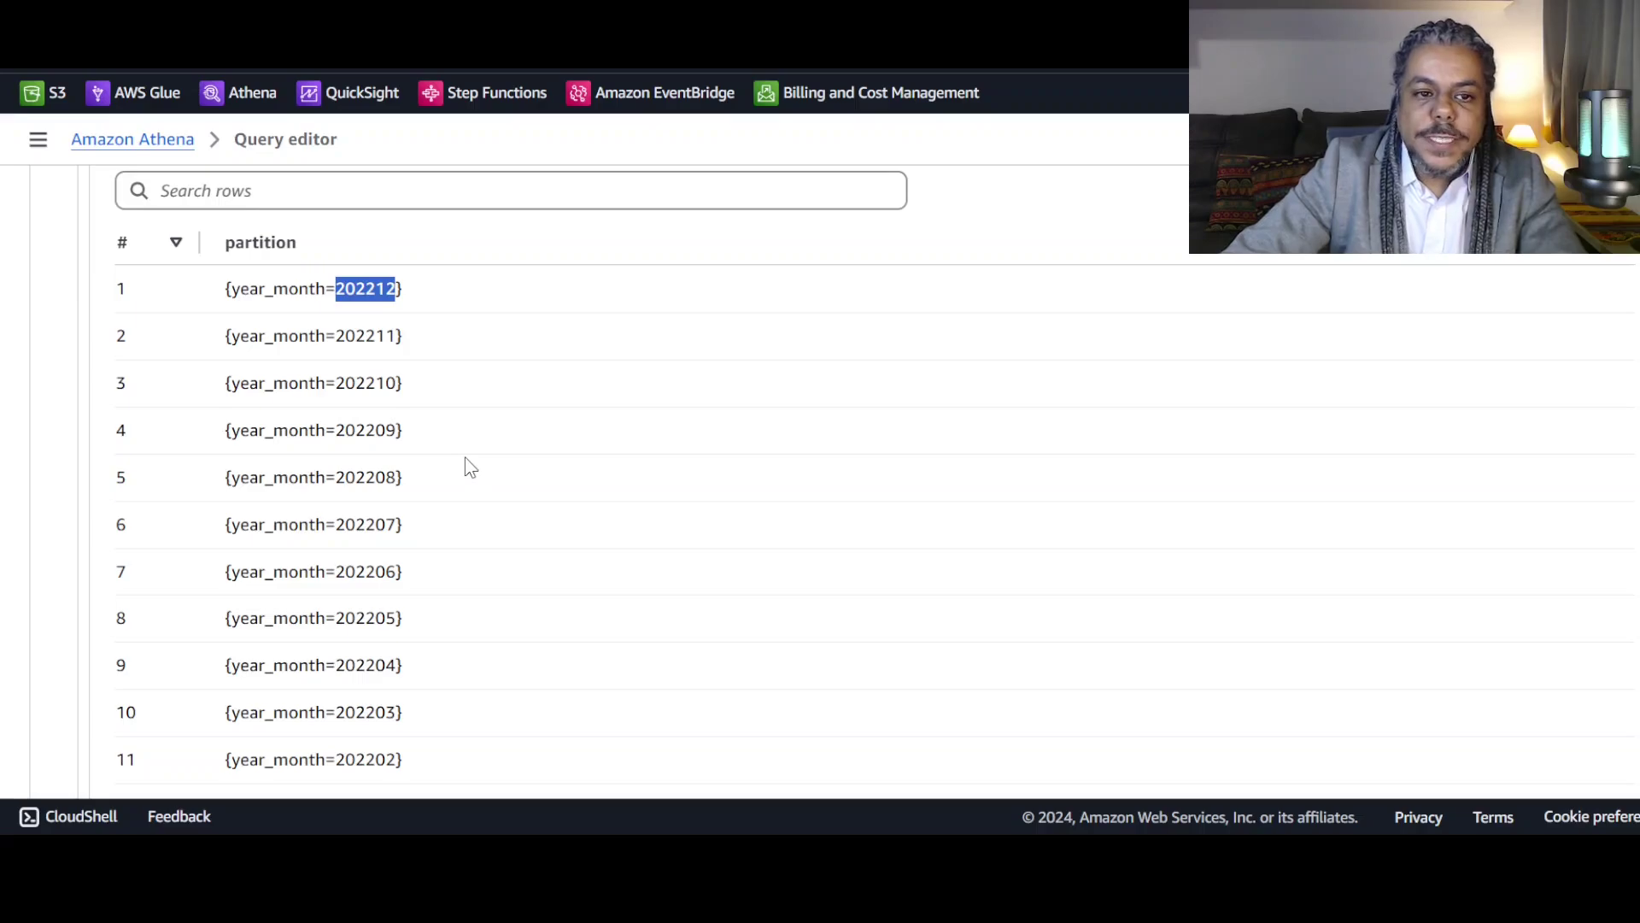
pyautogui.scroll(8, 471, 468)
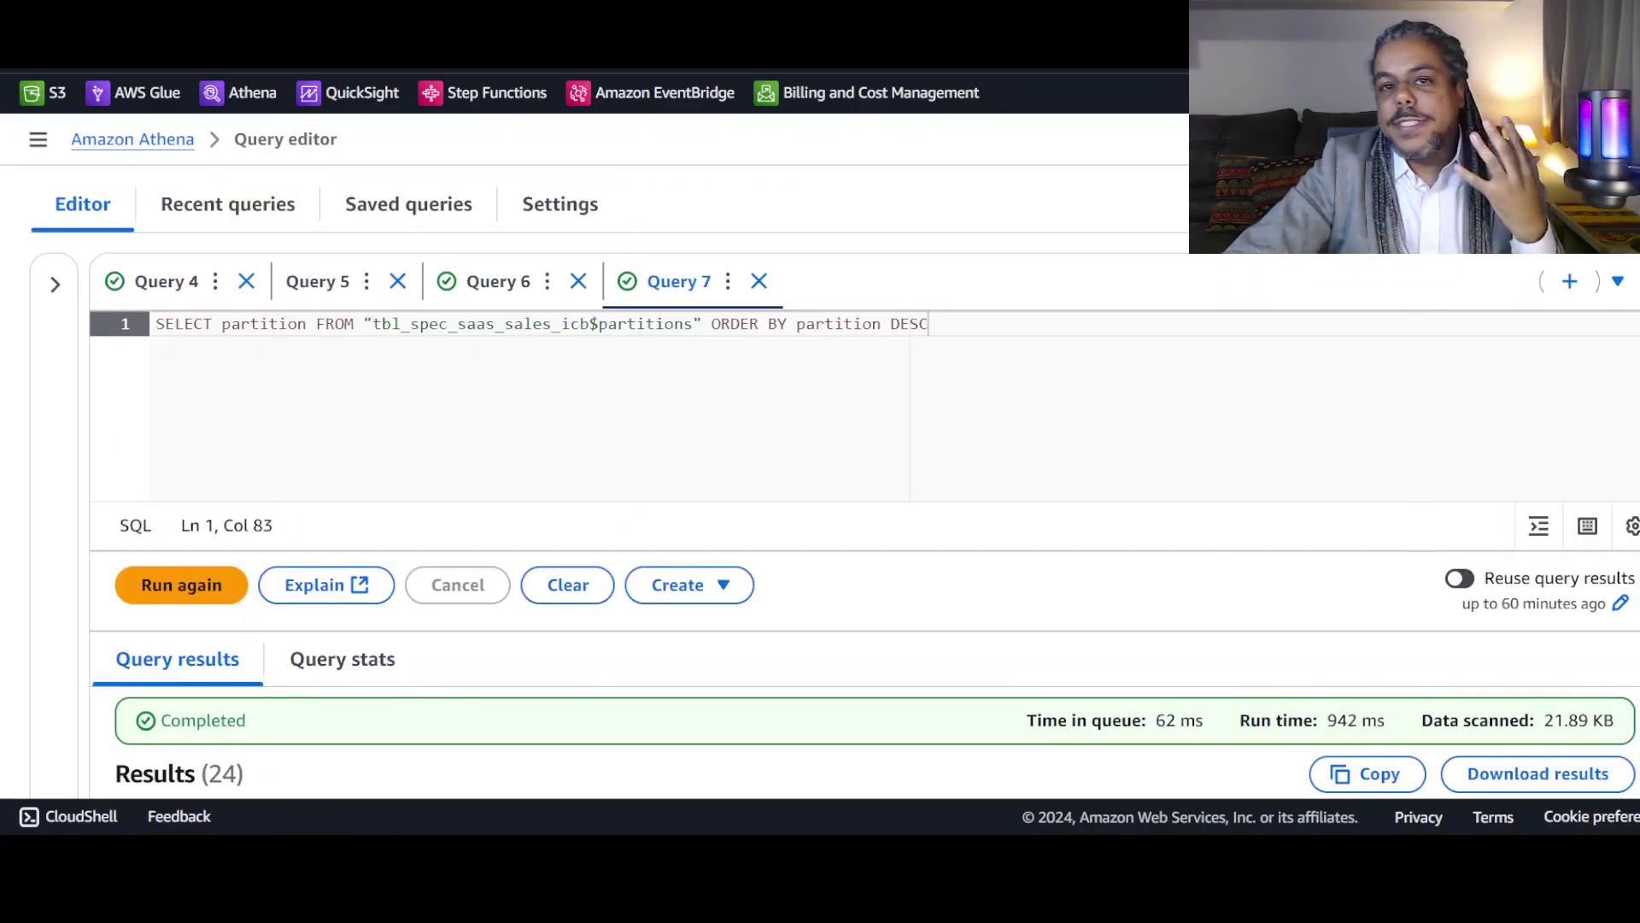